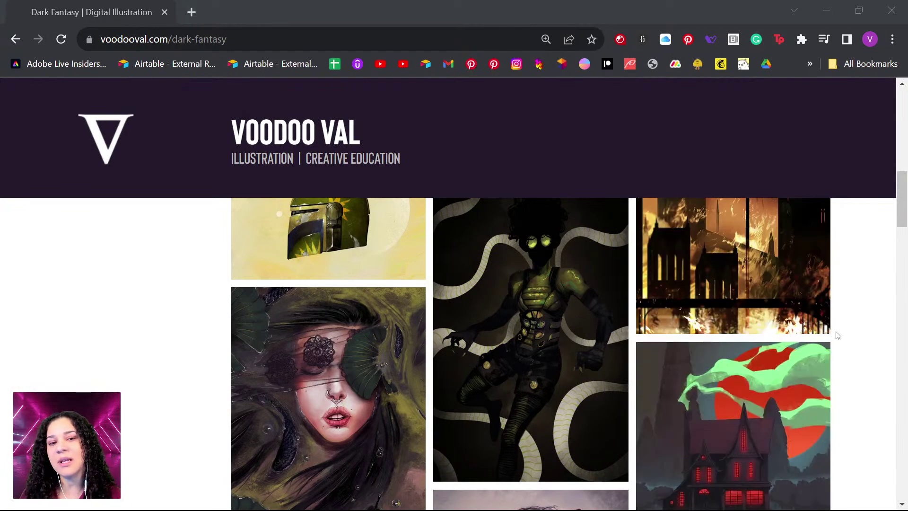
# Return to the start of the Dark Fantasy illustration gallery and switch to Photoshop.
pyautogui.scroll(5, 878, 333)
pyautogui.scroll(5, 877, 336)
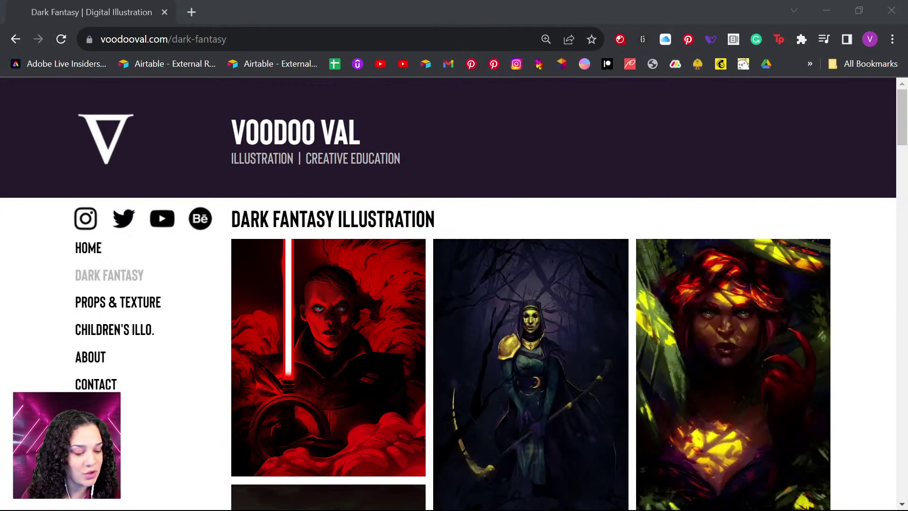
pyautogui.click(828, 13)
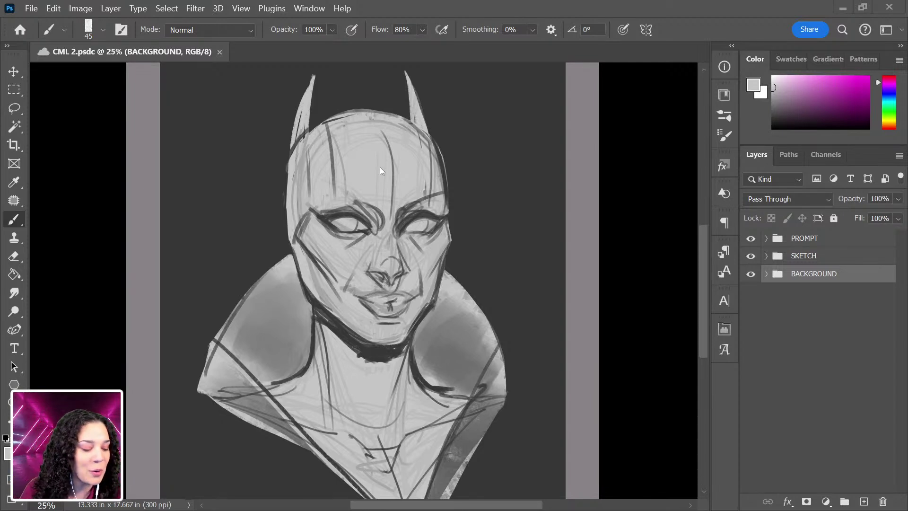
# Select the PROMPT group and examine the character prompt text and the sketch beneath it up close.
pyautogui.click(833, 238)
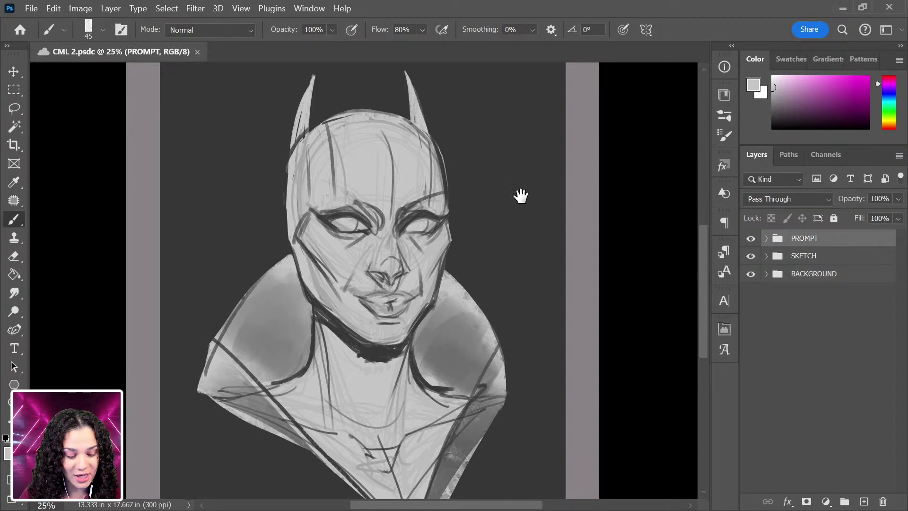
pyautogui.moveTo(490, 160); pyautogui.dragTo(491, 330)
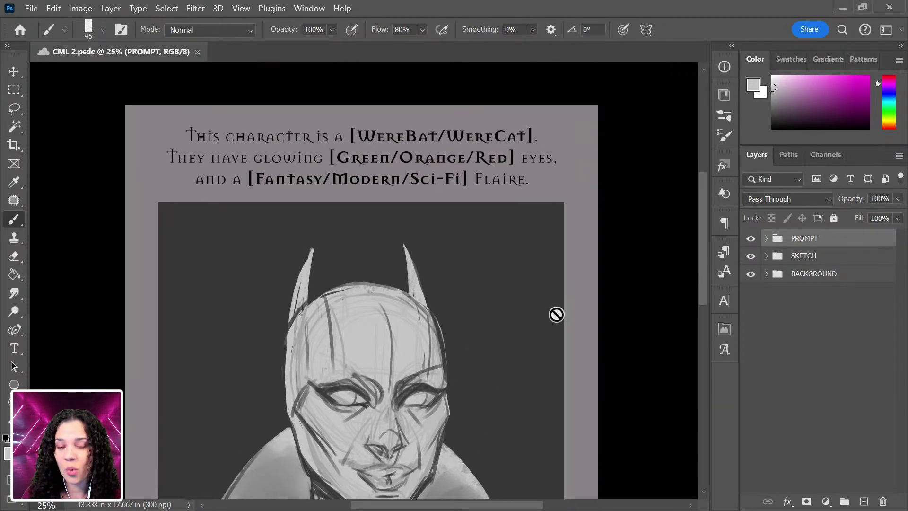
pyautogui.keyDown('ctrl'); pyautogui.click(558, 314); pyautogui.keyUp('ctrl')
pyautogui.moveTo(430, 162)
pyautogui.mouseDown()
pyautogui.moveTo(447, 231)
pyautogui.moveTo(433, 196)
pyautogui.mouseUp()
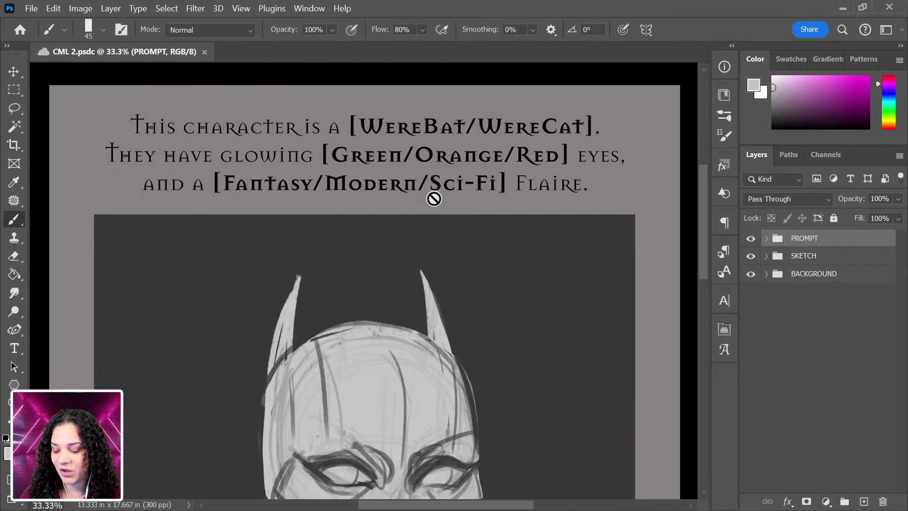
pyautogui.hotkey('ctrl', '+')
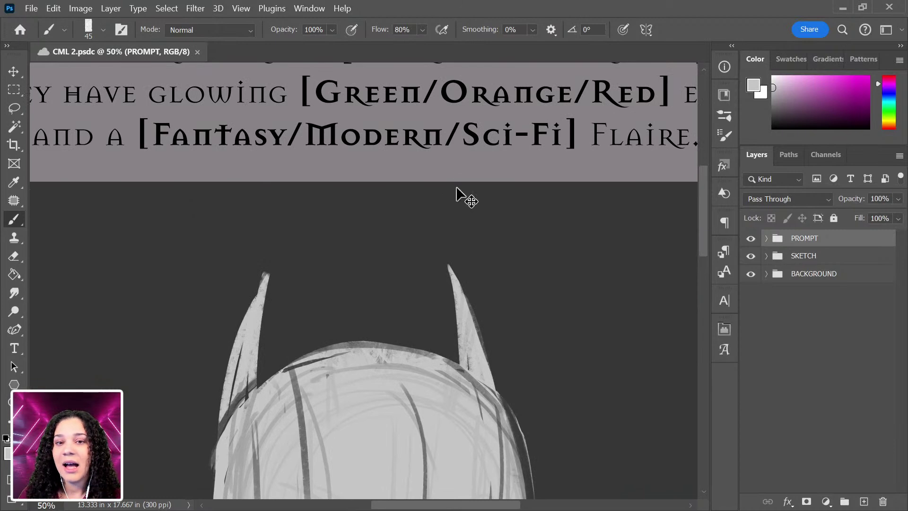
pyautogui.hotkey('ctrl', '-')
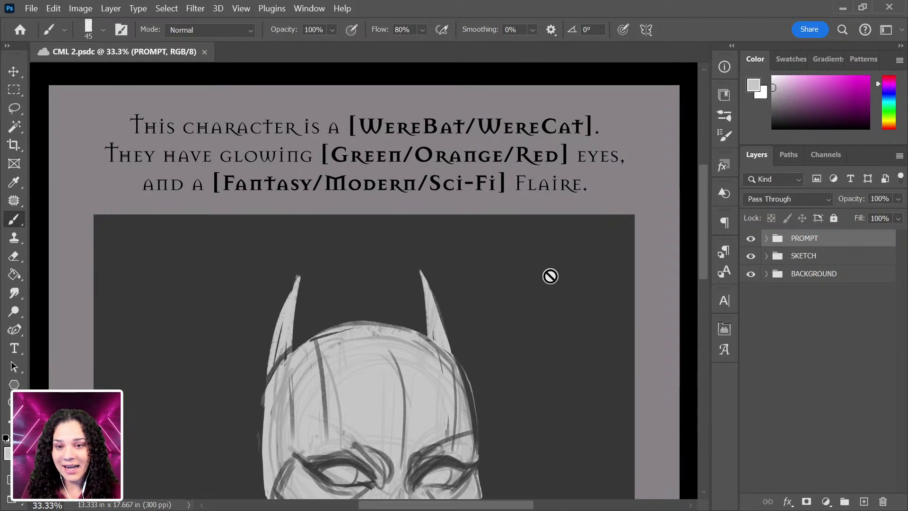
pyautogui.moveTo(460, 350)
pyautogui.mouseDown()
pyautogui.moveTo(466, 300)
pyautogui.moveTo(450, 184)
pyautogui.moveTo(462, 247)
pyautogui.mouseUp()
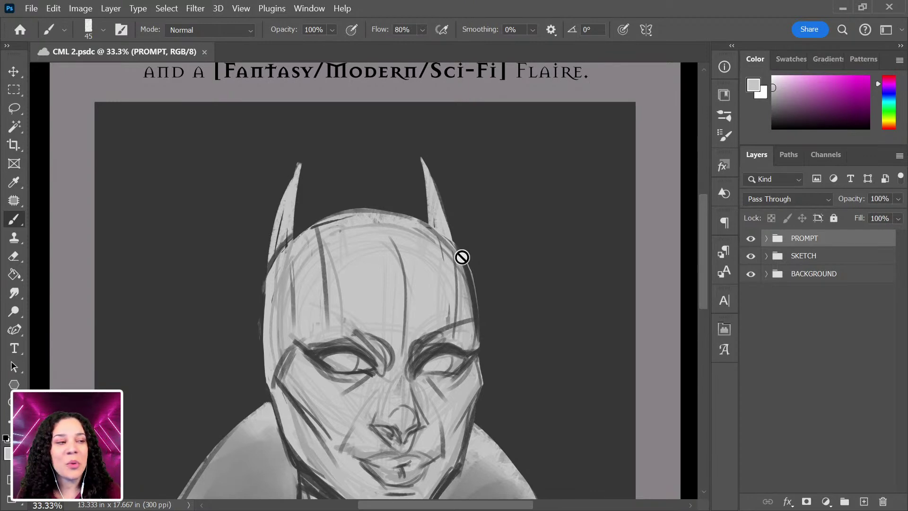
pyautogui.moveTo(492, 276)
pyautogui.mouseDown()
pyautogui.moveTo(486, 381)
pyautogui.moveTo(496, 411)
pyautogui.moveTo(510, 337)
pyautogui.moveTo(497, 338)
pyautogui.mouseUp()
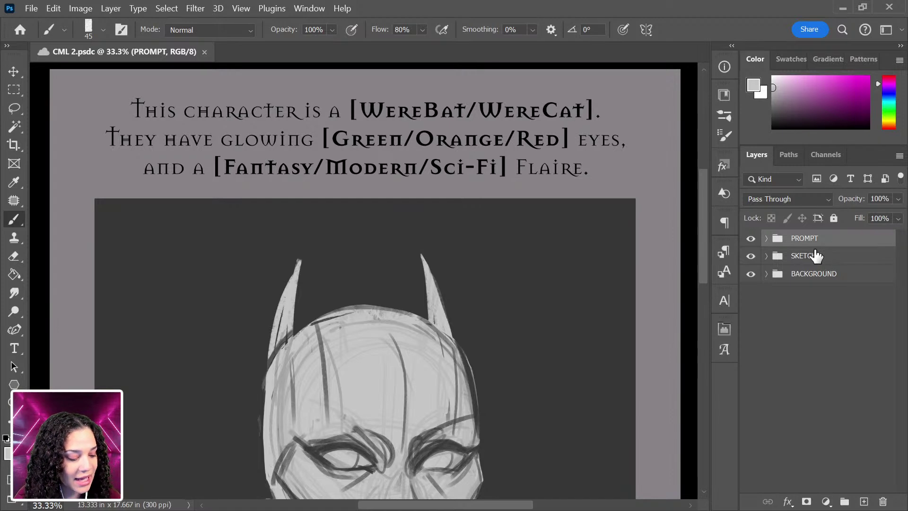
# Add a new empty layer inside the PROMPT group and place it beneath the prompt's text layer.
pyautogui.click(767, 238)
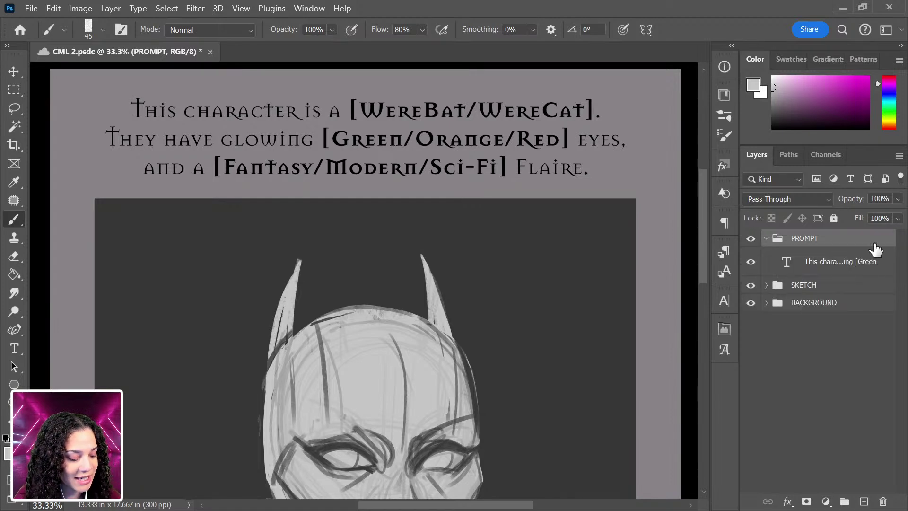
pyautogui.click(838, 270)
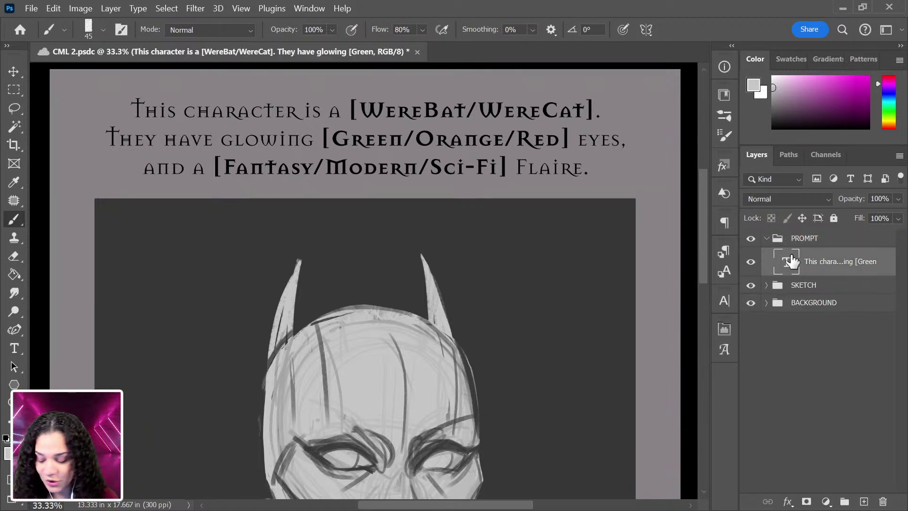
pyautogui.hotkey('ctrl', 'shift', 'alt', 'n')
pyautogui.scroll(2, 411, 194)
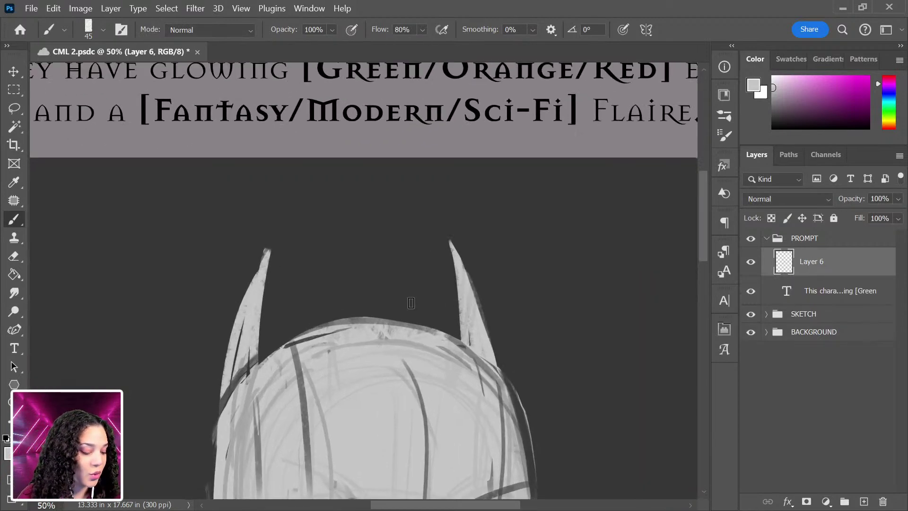
pyautogui.moveTo(456, 300); pyautogui.dragTo(423, 319)
pyautogui.moveTo(838, 266); pyautogui.dragTo(835, 299)
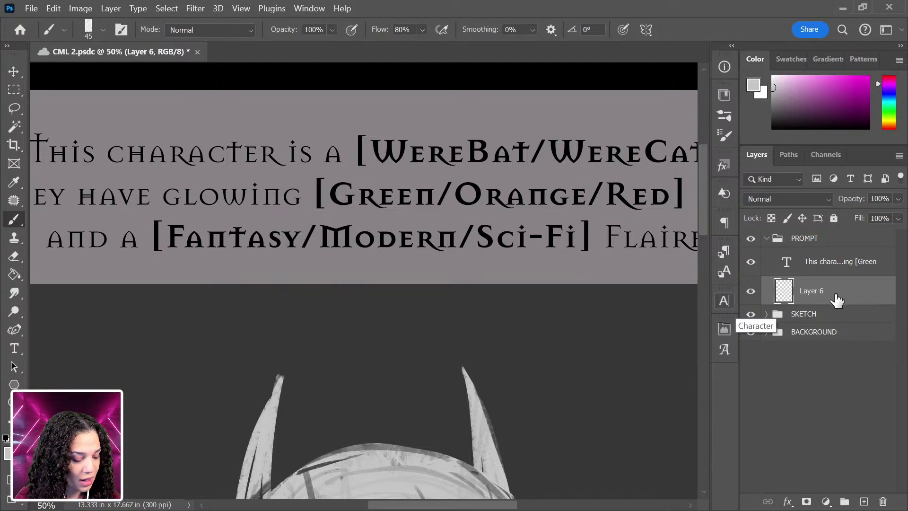
pyautogui.moveTo(834, 297)
pyautogui.mouseDown()
pyautogui.moveTo(843, 277)
pyautogui.moveTo(844, 296)
pyautogui.mouseUp()
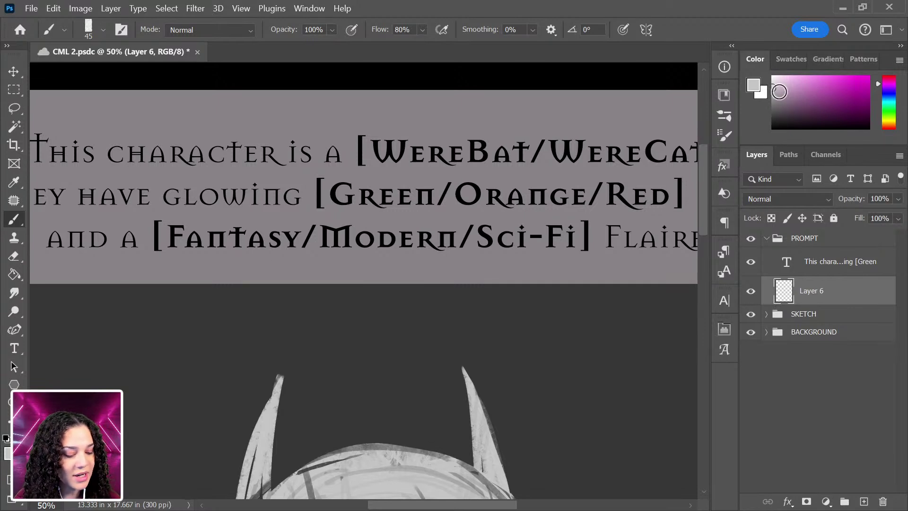
# Paint a white highlight behind the word WereBat in the prompt with a brush of size 125.
pyautogui.moveTo(785, 86); pyautogui.dragTo(762, 61)
pyautogui.press(']')
pyautogui.press(']')
pyautogui.press(']')
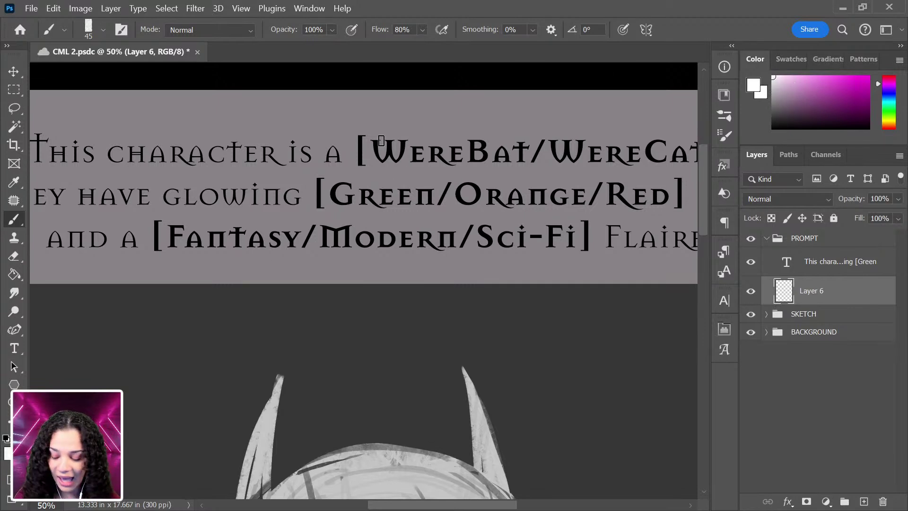
pyautogui.press(']')
pyautogui.press(']')
pyautogui.press(']')
pyautogui.press(']')
pyautogui.press(']')
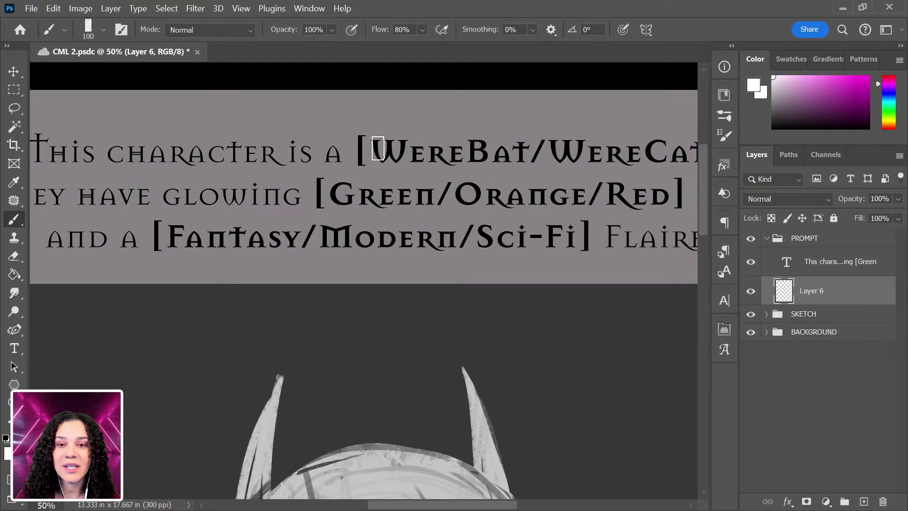
pyautogui.press('[')
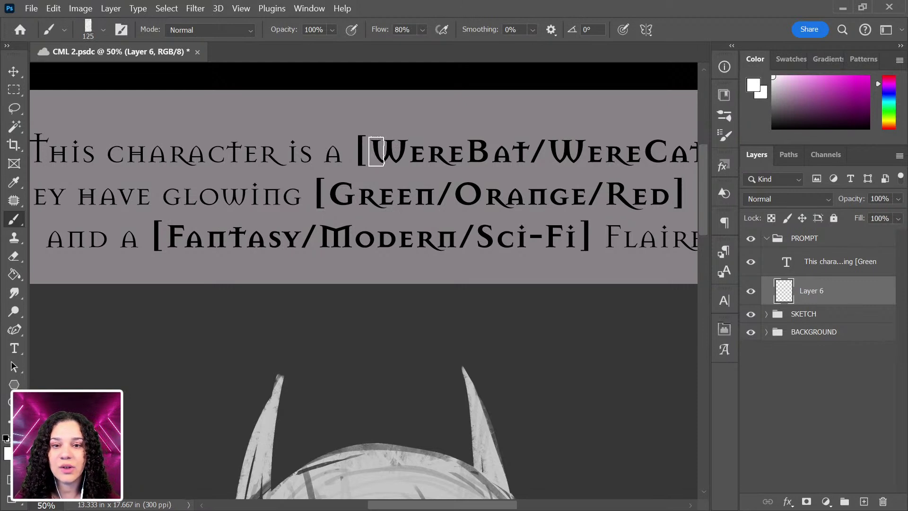
pyautogui.moveTo(373, 151)
pyautogui.mouseDown()
pyautogui.moveTo(524, 156)
pyautogui.moveTo(369, 153)
pyautogui.moveTo(521, 148)
pyautogui.mouseUp()
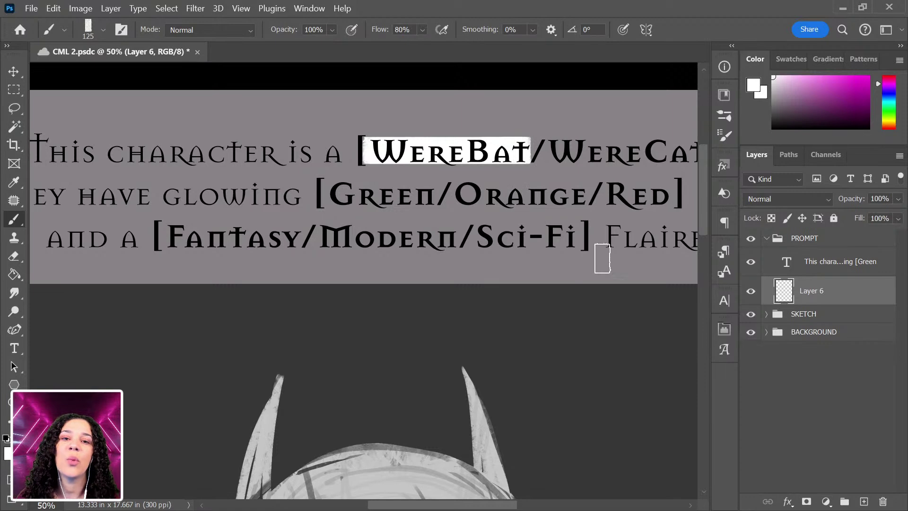
# Expand the SKETCH group, toggle Layer 5's visibility off and on, and examine the sketch against the prompt.
pyautogui.hotkey('ctrl', '-')
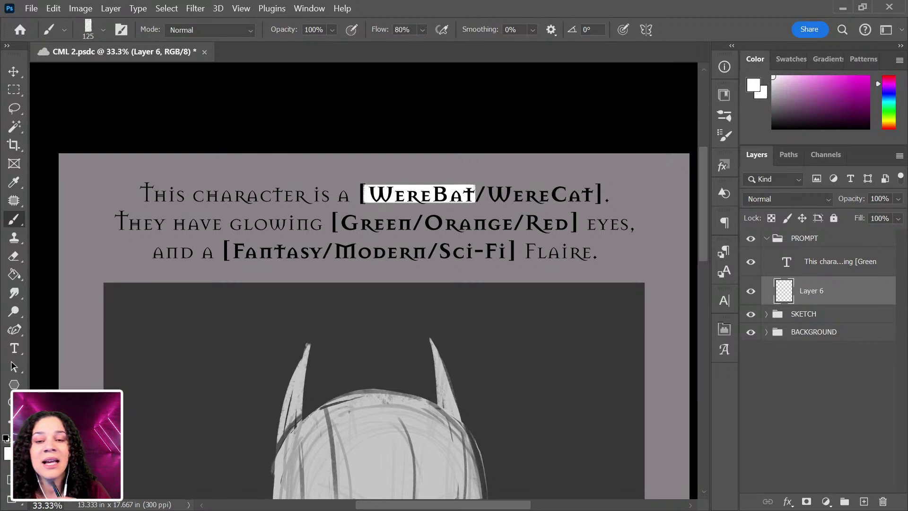
pyautogui.moveTo(462, 419); pyautogui.dragTo(458, 250)
pyautogui.hotkey('ctrl', '-')
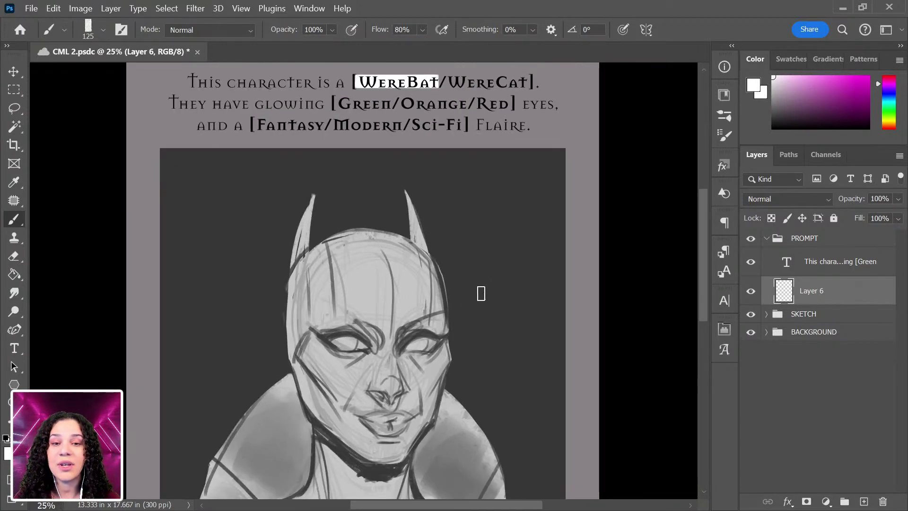
pyautogui.click(766, 314)
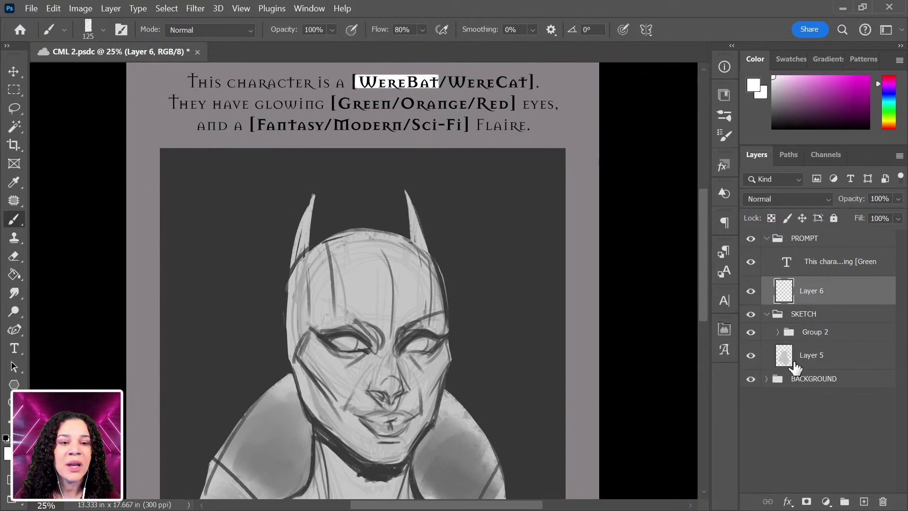
pyautogui.click(751, 358)
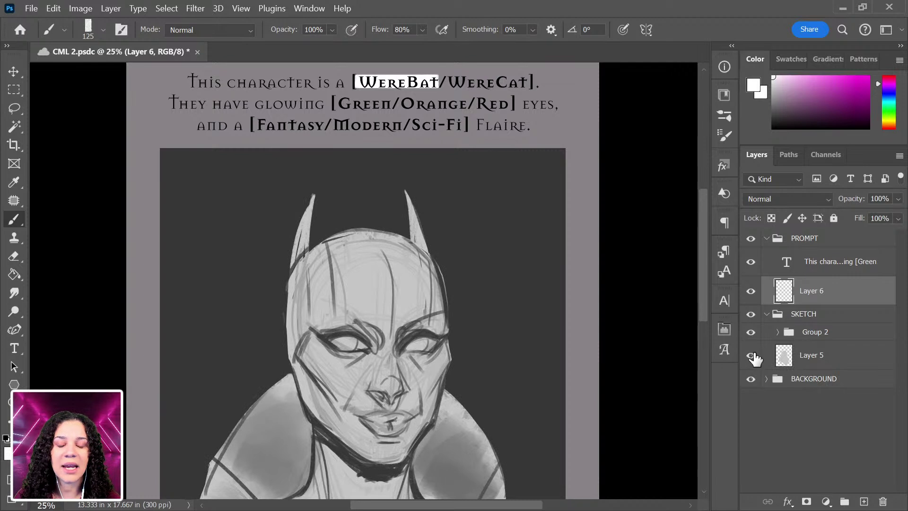
pyautogui.click(751, 355)
pyautogui.click(751, 356)
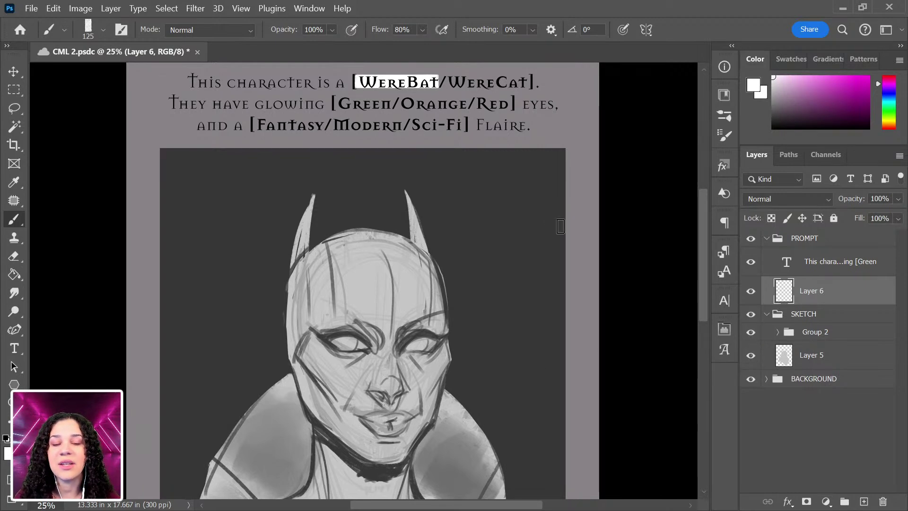
pyautogui.scroll(-2, 507, 299)
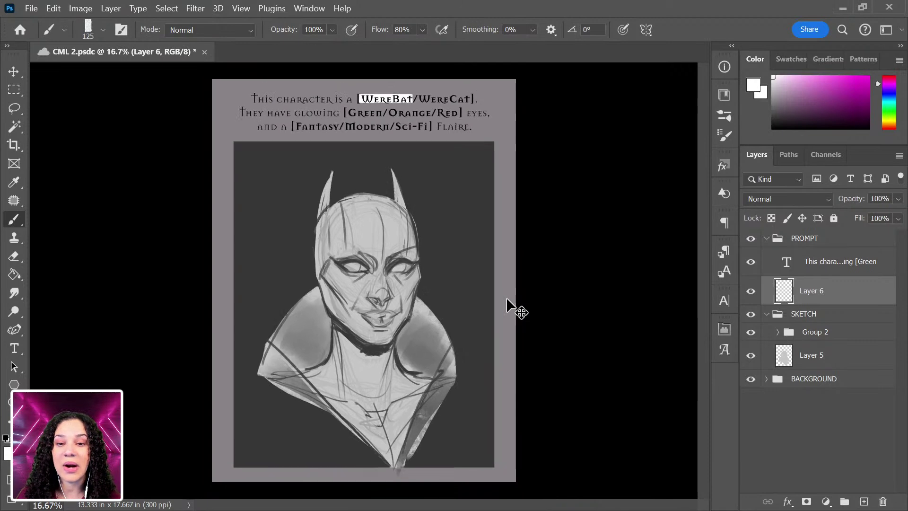
pyautogui.scroll(2, 507, 299)
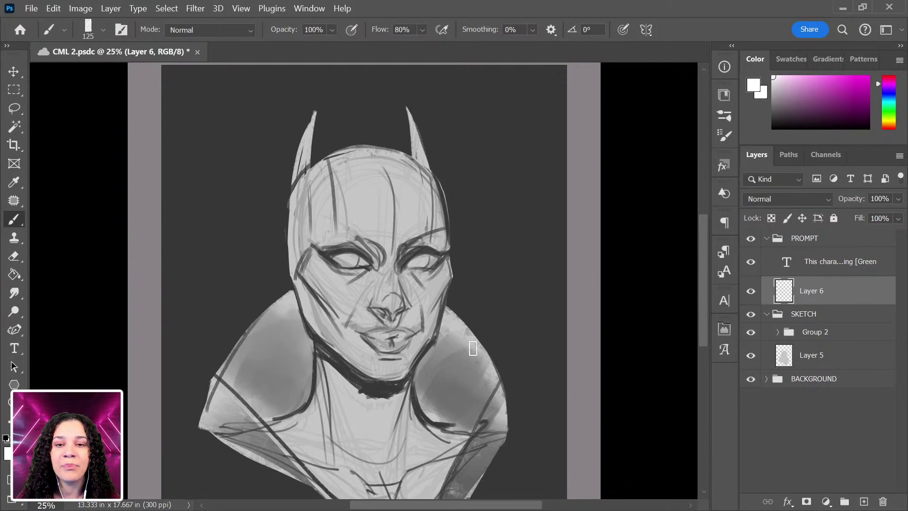
pyautogui.moveTo(429, 303)
pyautogui.mouseDown()
pyautogui.moveTo(432, 385)
pyautogui.moveTo(437, 315)
pyautogui.mouseUp()
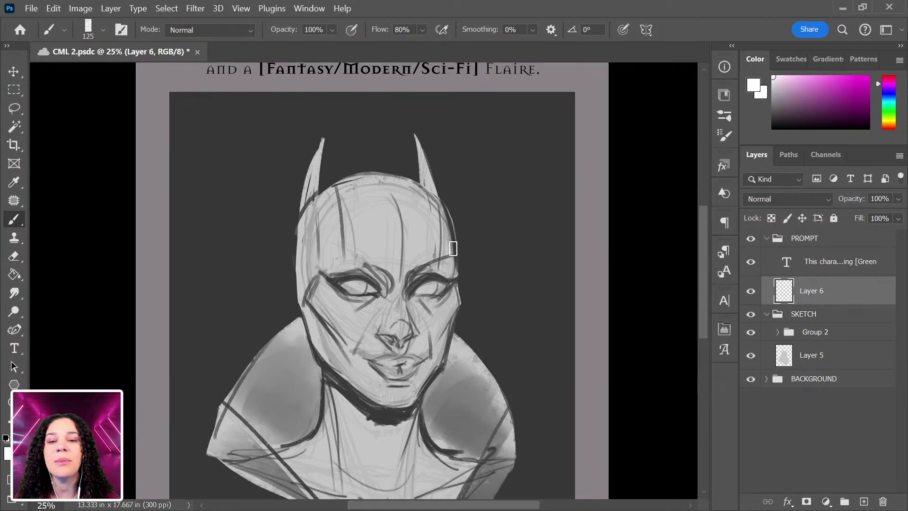
pyautogui.moveTo(435, 213); pyautogui.dragTo(438, 312)
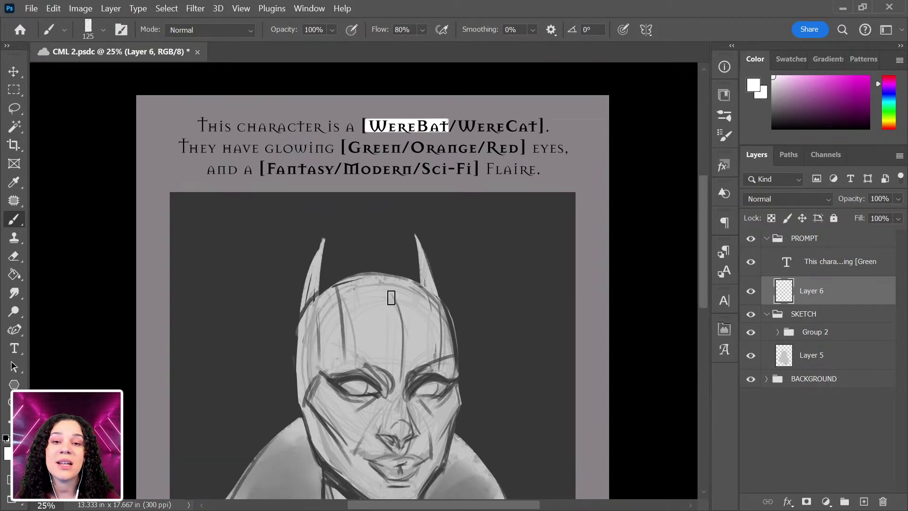
pyautogui.moveTo(410, 392); pyautogui.dragTo(404, 289)
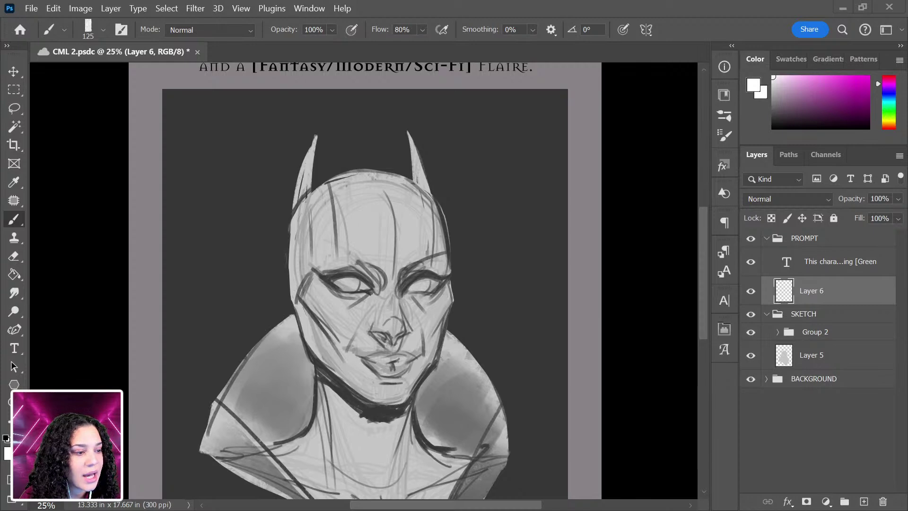
# Switch to Adobe Color and look through Extract Theme, Extract Gradient and Accessibility Tools before returning to the Color Wheel.
pyautogui.hotkey('alt', 'Tab')
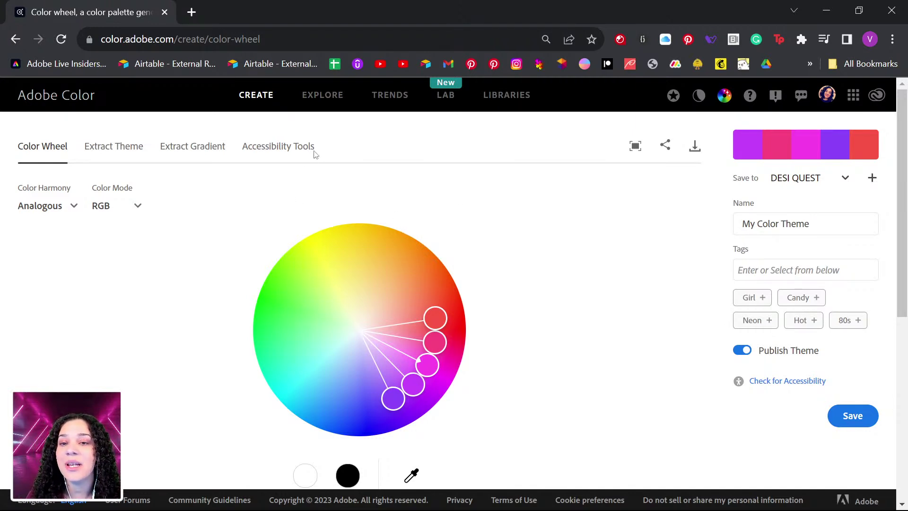
pyautogui.click(131, 152)
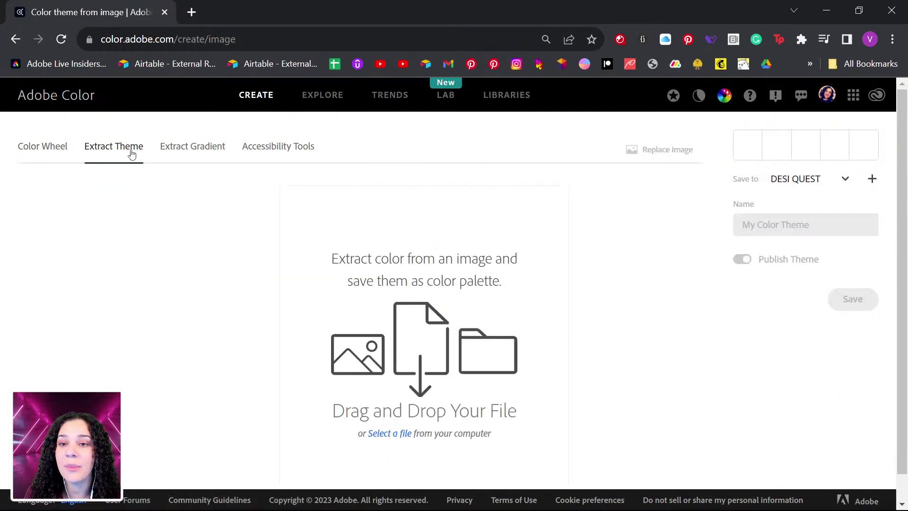
pyautogui.click(193, 150)
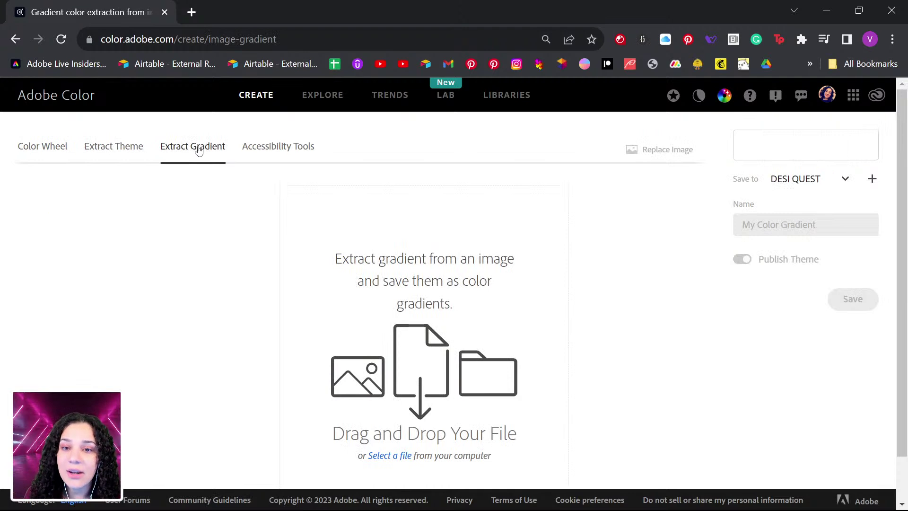
pyautogui.click(278, 148)
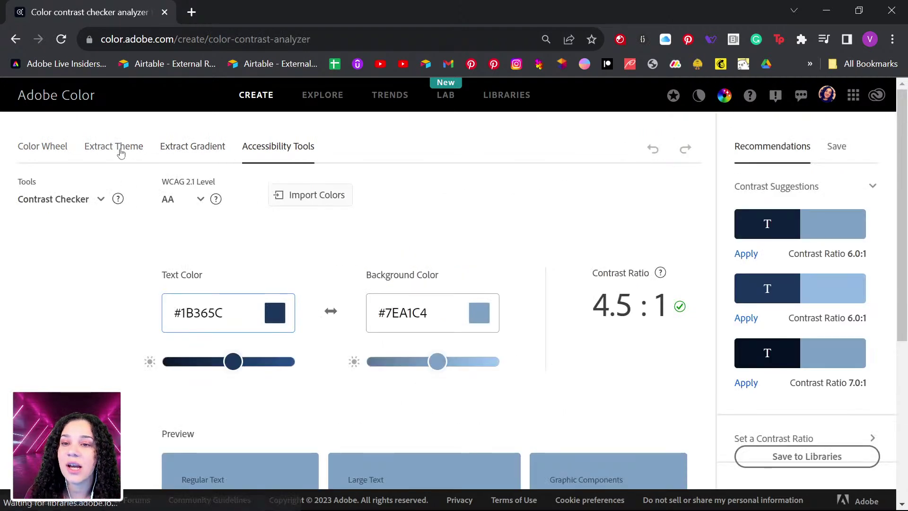
pyautogui.click(60, 151)
pyautogui.moveTo(310, 292); pyautogui.dragTo(361, 289)
# Explore the Vaporwave color themes and browse their palettes for ideas.
pyautogui.click(325, 97)
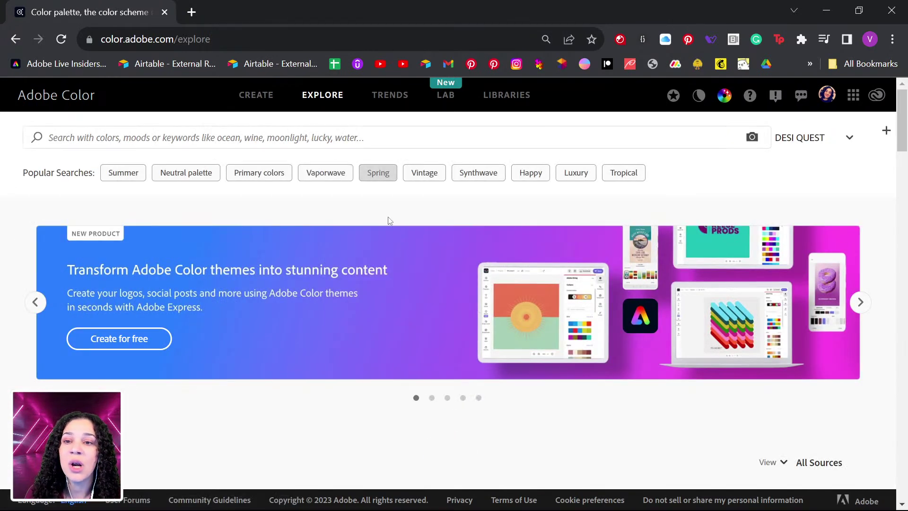
pyautogui.click(325, 173)
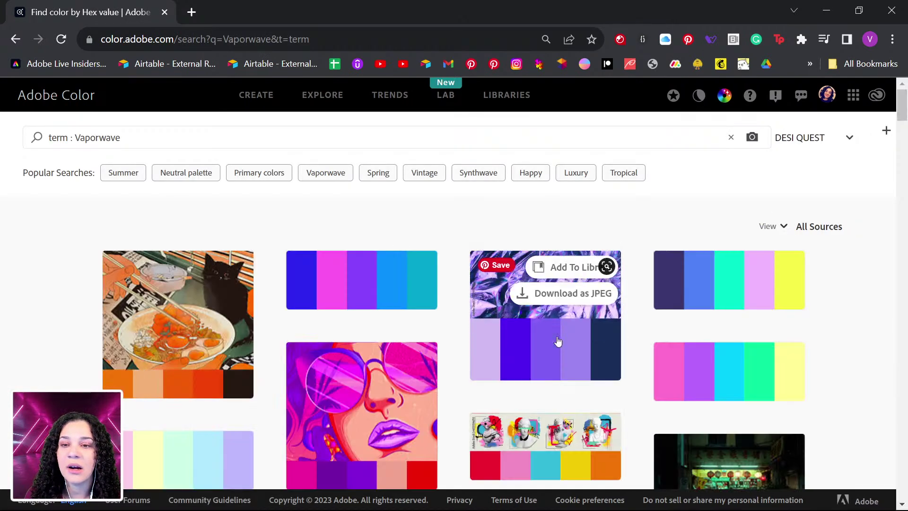
pyautogui.scroll(-3, 567, 293)
pyautogui.scroll(-6, 832, 369)
pyautogui.scroll(-2, 820, 376)
pyautogui.moveTo(682, 212)
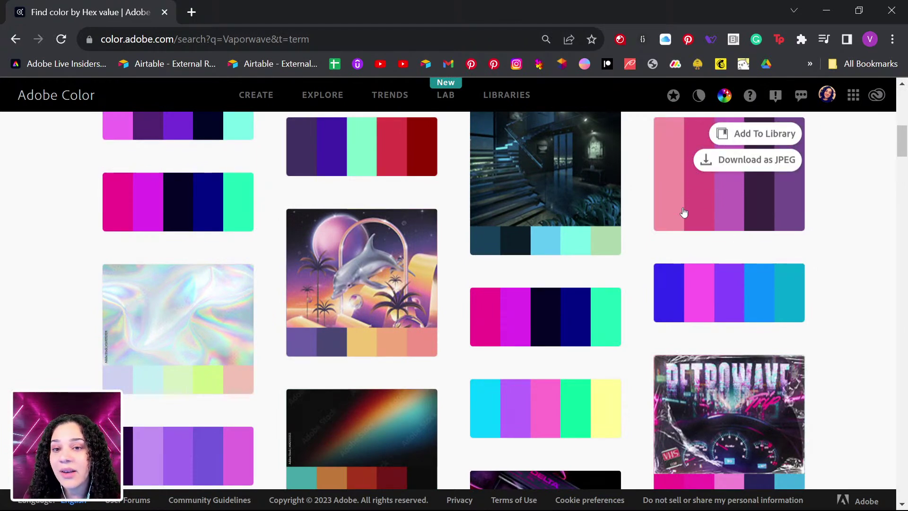
# Browse further down the Vaporwave palettes for color ideas.
pyautogui.scroll(-3, 673, 228)
pyautogui.scroll(1, 676, 238)
pyautogui.scroll(-6, 676, 237)
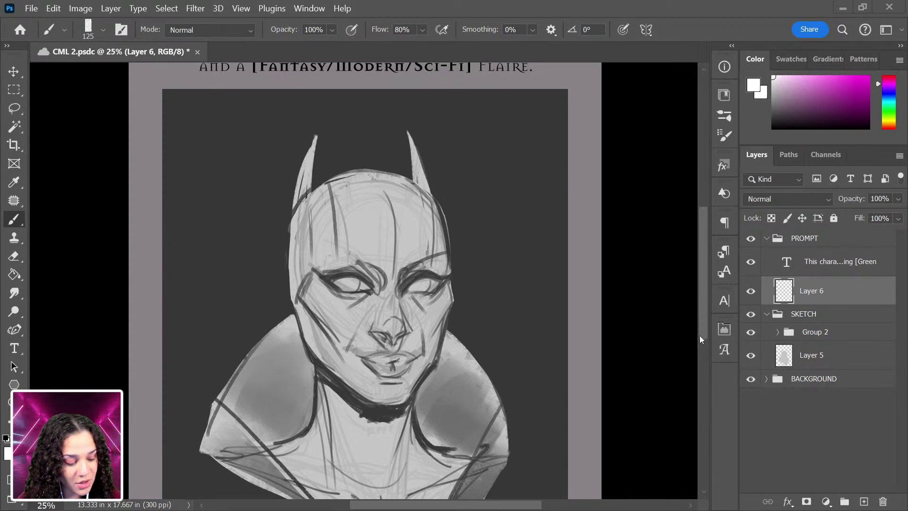
# Switch back to Photoshop and paint a white highlight behind the word Green in the prompt on Layer 6.
pyautogui.scroll(3, 430, 265)
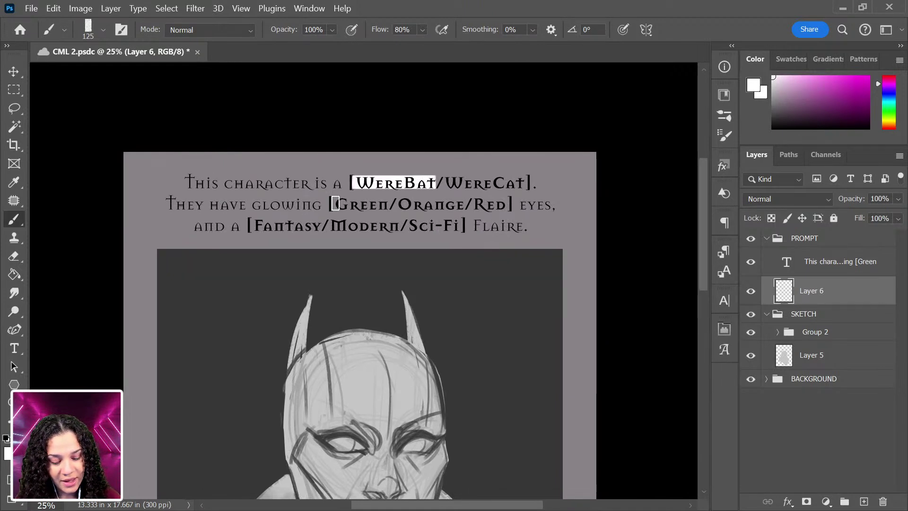
pyautogui.moveTo(335, 203)
pyautogui.mouseDown()
pyautogui.moveTo(392, 205)
pyautogui.moveTo(335, 202)
pyautogui.moveTo(391, 204)
pyautogui.moveTo(357, 208)
pyautogui.mouseUp()
pyautogui.hotkey('ctrl', 'z')
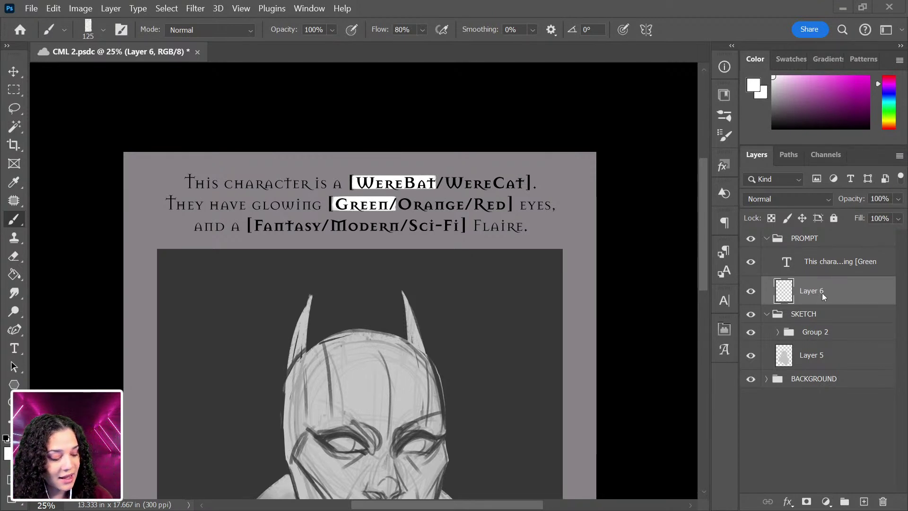
# Add a new empty layer above Group 2 inside the SKETCH group.
pyautogui.hotkey('ctrl', '+')
pyautogui.moveTo(469, 349)
pyautogui.mouseDown()
pyautogui.moveTo(505, 270)
pyautogui.moveTo(499, 282)
pyautogui.mouseUp()
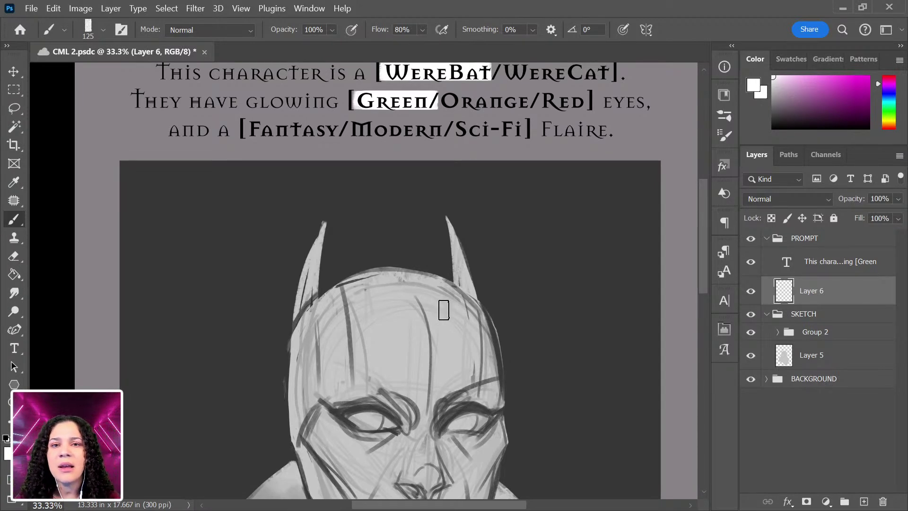
pyautogui.moveTo(430, 287)
pyautogui.mouseDown()
pyautogui.moveTo(419, 330)
pyautogui.moveTo(420, 322)
pyautogui.mouseUp()
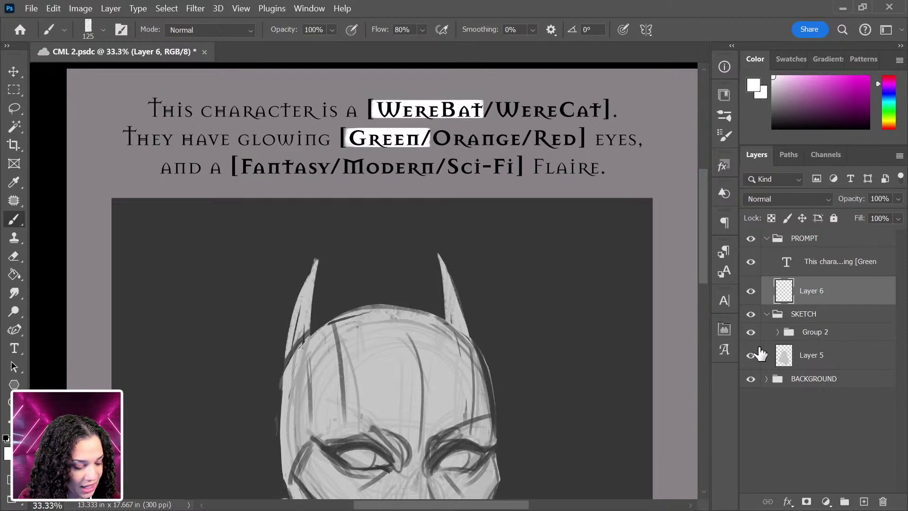
pyautogui.click(823, 339)
pyautogui.click(822, 360)
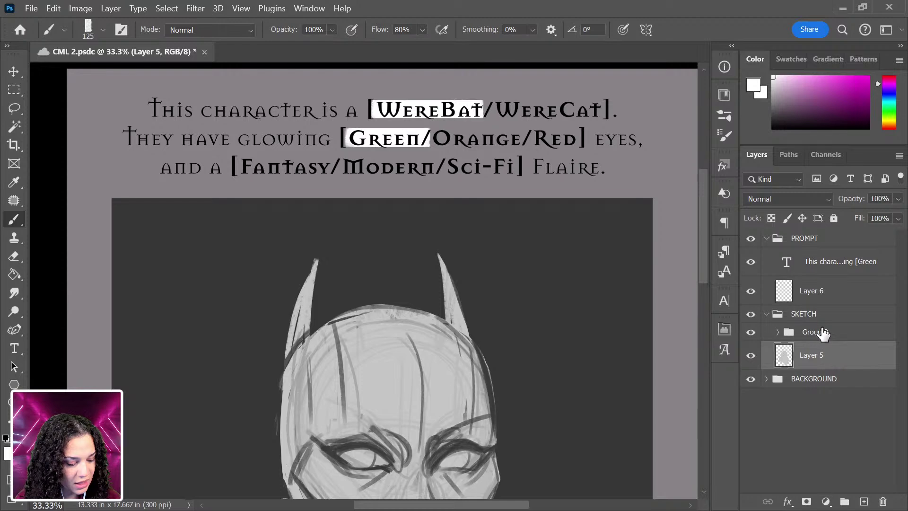
pyautogui.click(823, 334)
pyautogui.hotkey('ctrl', 'shift', 'alt', 'n')
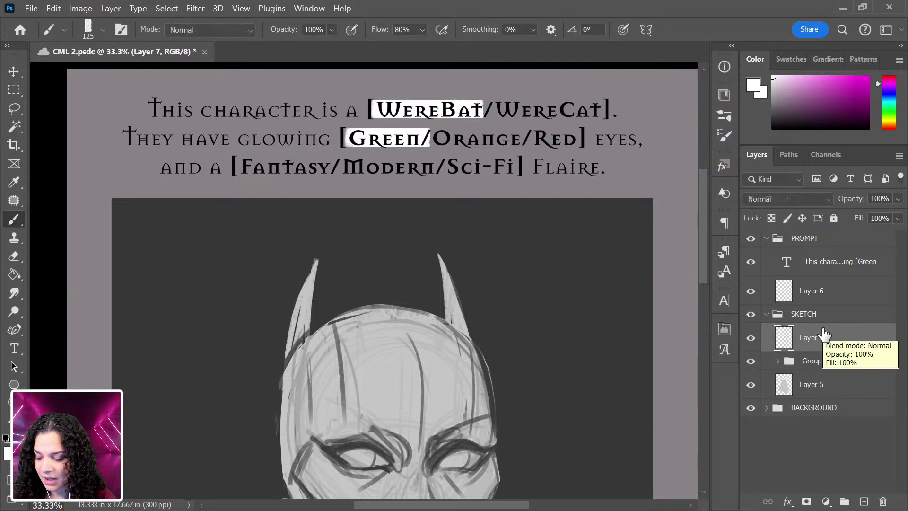
# With a light gray brush of size 45, sketch a ribbed bat ear around the character's left-hand horn.
pyautogui.moveTo(443, 355); pyautogui.dragTo(440, 305)
pyautogui.scroll(-1, 445, 272)
pyautogui.moveTo(441, 270); pyautogui.dragTo(446, 273)
pyautogui.press('[')
pyautogui.press('[')
pyautogui.press('[')
pyautogui.press('[')
pyautogui.press('[')
pyautogui.press('[')
pyautogui.press('[')
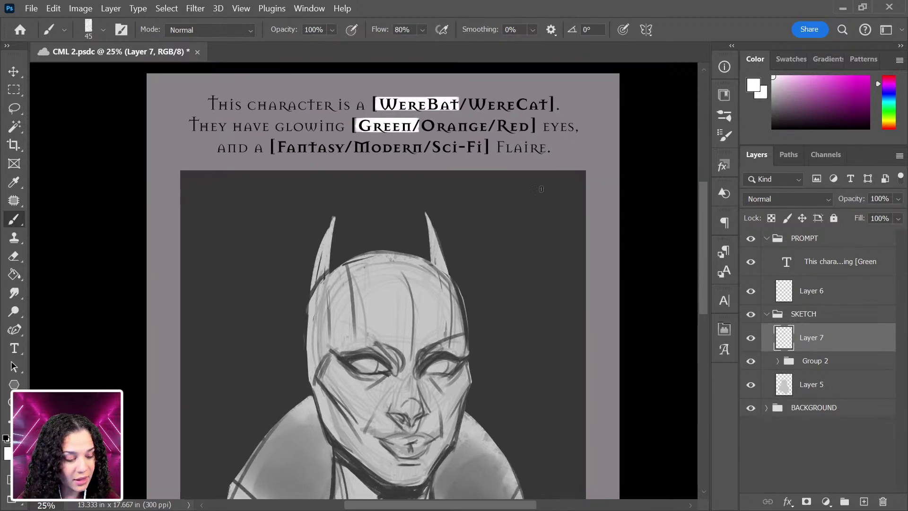
pyautogui.click(784, 93)
pyautogui.click(773, 93)
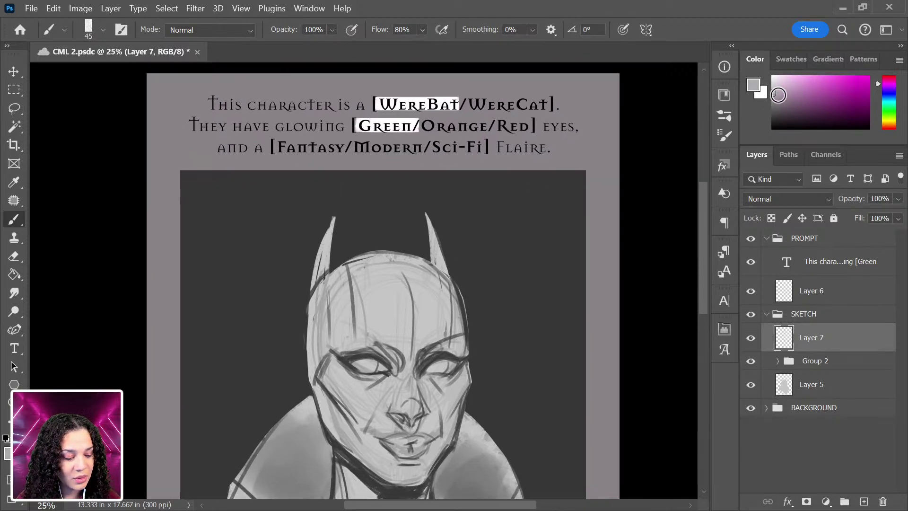
pyautogui.moveTo(314, 232)
pyautogui.mouseDown()
pyautogui.moveTo(293, 257)
pyautogui.moveTo(313, 327)
pyautogui.mouseUp()
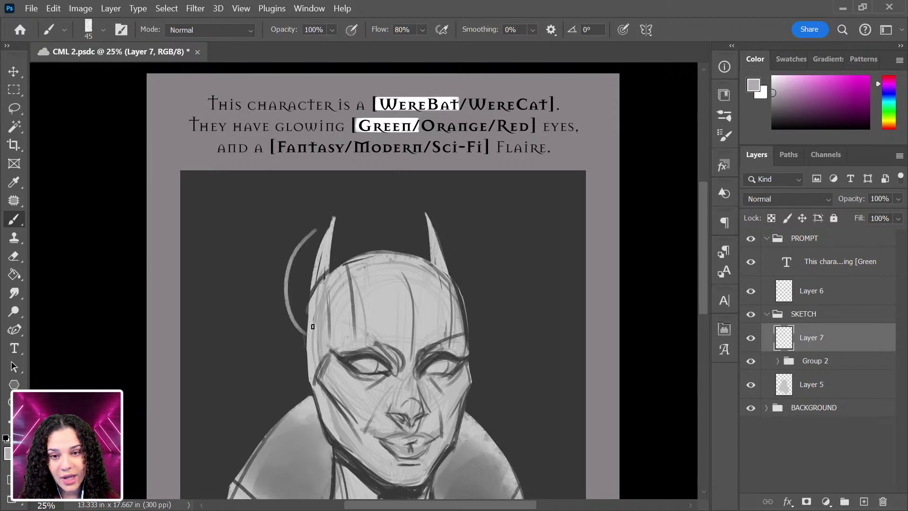
pyautogui.hotkey('ctrl', 'z')
pyautogui.moveTo(321, 231)
pyautogui.mouseDown()
pyautogui.moveTo(306, 345)
pyautogui.moveTo(299, 304)
pyautogui.moveTo(310, 364)
pyautogui.moveTo(295, 288)
pyautogui.moveTo(319, 238)
pyautogui.moveTo(299, 274)
pyautogui.moveTo(315, 338)
pyautogui.moveTo(300, 298)
pyautogui.moveTo(293, 315)
pyautogui.moveTo(323, 284)
pyautogui.moveTo(300, 268)
pyautogui.mouseUp()
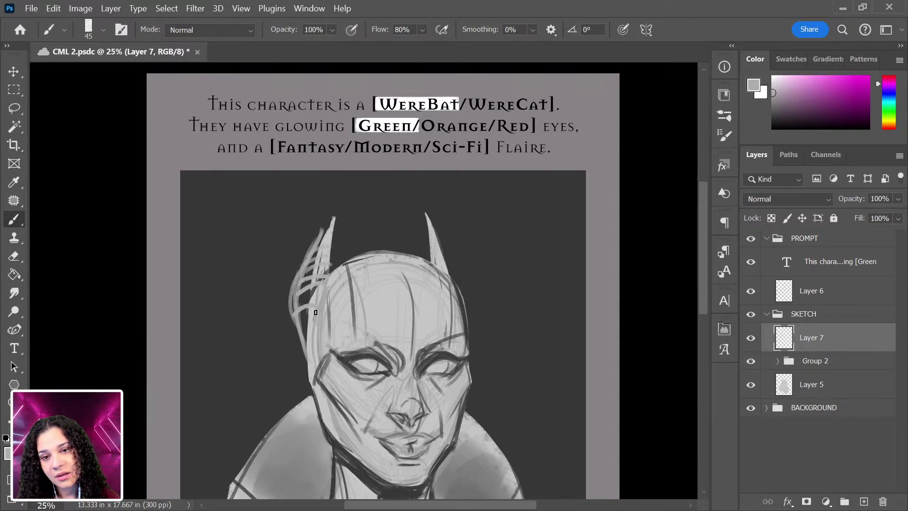
# Extend the left ear into a tall curved point and sketch a matching ribbed ear on the right side of the head.
pyautogui.moveTo(336, 203)
pyautogui.mouseDown()
pyautogui.moveTo(336, 267)
pyautogui.moveTo(324, 188)
pyautogui.moveTo(333, 204)
pyautogui.moveTo(329, 191)
pyautogui.moveTo(328, 218)
pyautogui.moveTo(305, 244)
pyautogui.moveTo(329, 215)
pyautogui.moveTo(289, 317)
pyautogui.moveTo(325, 228)
pyautogui.moveTo(308, 331)
pyautogui.mouseUp()
pyautogui.moveTo(425, 201)
pyautogui.mouseDown()
pyautogui.moveTo(421, 245)
pyautogui.moveTo(440, 223)
pyautogui.moveTo(439, 249)
pyautogui.mouseUp()
pyautogui.moveTo(426, 219); pyautogui.dragTo(463, 283)
pyautogui.moveTo(427, 218)
pyautogui.mouseDown()
pyautogui.moveTo(473, 298)
pyautogui.moveTo(458, 319)
pyautogui.moveTo(473, 284)
pyautogui.moveTo(466, 313)
pyautogui.moveTo(456, 243)
pyautogui.mouseUp()
pyautogui.moveTo(321, 212)
pyautogui.mouseDown()
pyautogui.moveTo(286, 288)
pyautogui.moveTo(295, 257)
pyautogui.moveTo(306, 347)
pyautogui.mouseUp()
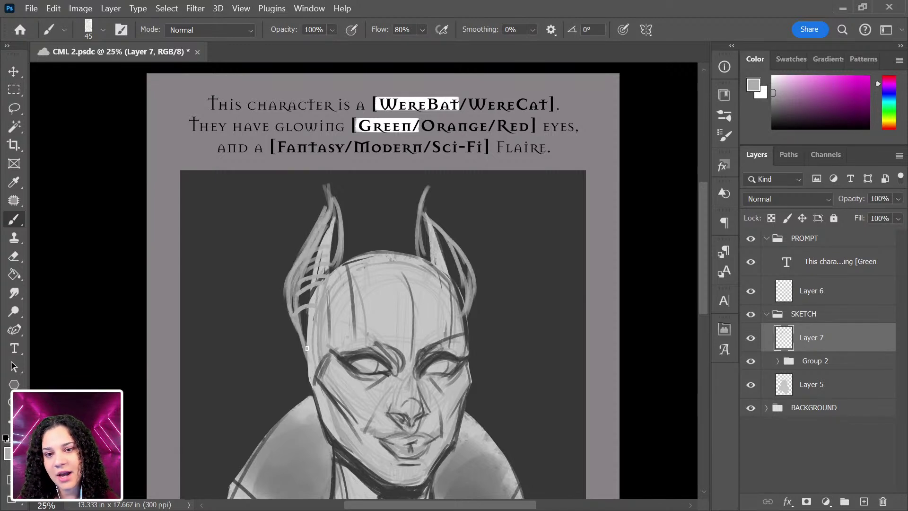
pyautogui.moveTo(458, 254)
pyautogui.mouseDown()
pyautogui.moveTo(467, 276)
pyautogui.moveTo(434, 248)
pyautogui.moveTo(450, 246)
pyautogui.moveTo(420, 231)
pyautogui.moveTo(418, 205)
pyautogui.moveTo(421, 233)
pyautogui.moveTo(429, 183)
pyautogui.moveTo(443, 219)
pyautogui.mouseUp()
pyautogui.moveTo(334, 191)
pyautogui.mouseDown()
pyautogui.moveTo(339, 209)
pyautogui.moveTo(330, 205)
pyautogui.moveTo(332, 185)
pyautogui.moveTo(318, 253)
pyautogui.moveTo(333, 241)
pyautogui.moveTo(323, 235)
pyautogui.moveTo(327, 190)
pyautogui.moveTo(334, 243)
pyautogui.moveTo(334, 222)
pyautogui.moveTo(312, 274)
pyautogui.moveTo(323, 182)
pyautogui.moveTo(328, 196)
pyautogui.moveTo(315, 216)
pyautogui.mouseUp()
# Trim the right ear's tip and outer edge with a size 70 eraser.
pyautogui.press('e')
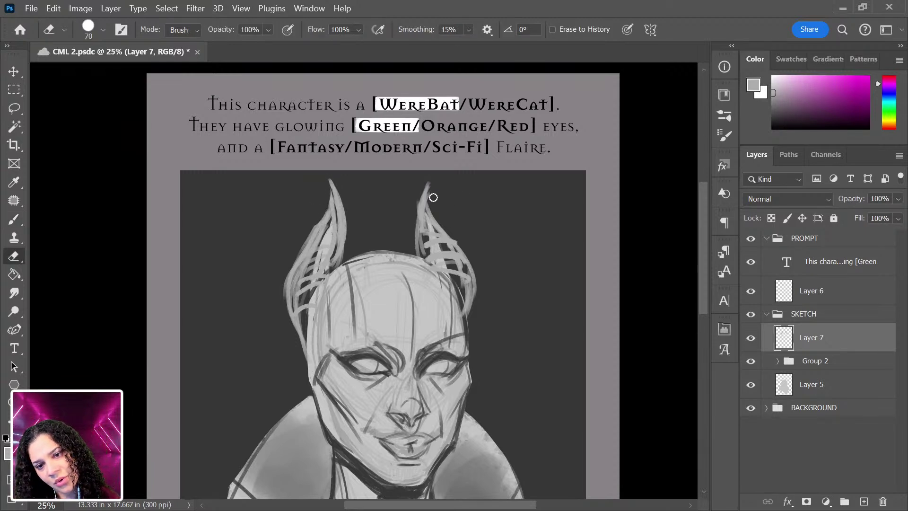
pyautogui.moveTo(432, 181); pyautogui.dragTo(437, 208)
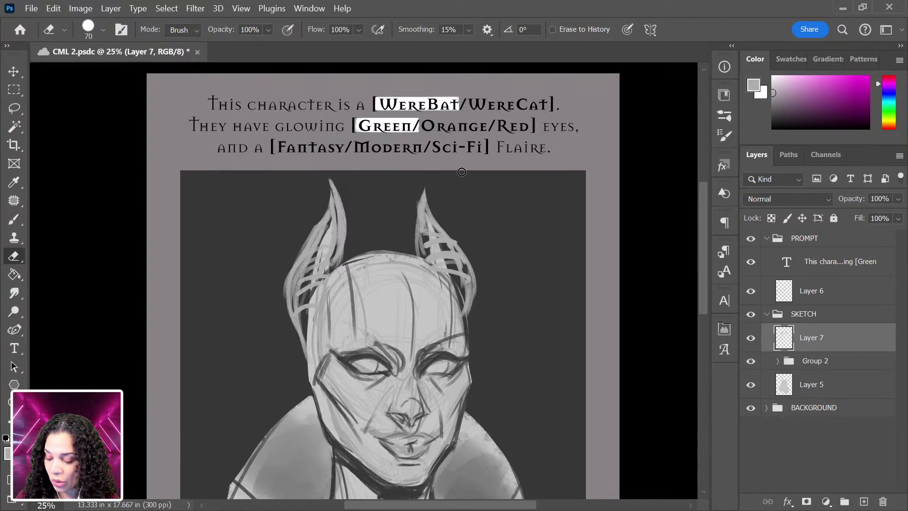
pyautogui.press('b')
pyautogui.press('e')
pyautogui.moveTo(442, 213)
pyautogui.mouseDown()
pyautogui.moveTo(441, 235)
pyautogui.moveTo(448, 224)
pyautogui.mouseUp()
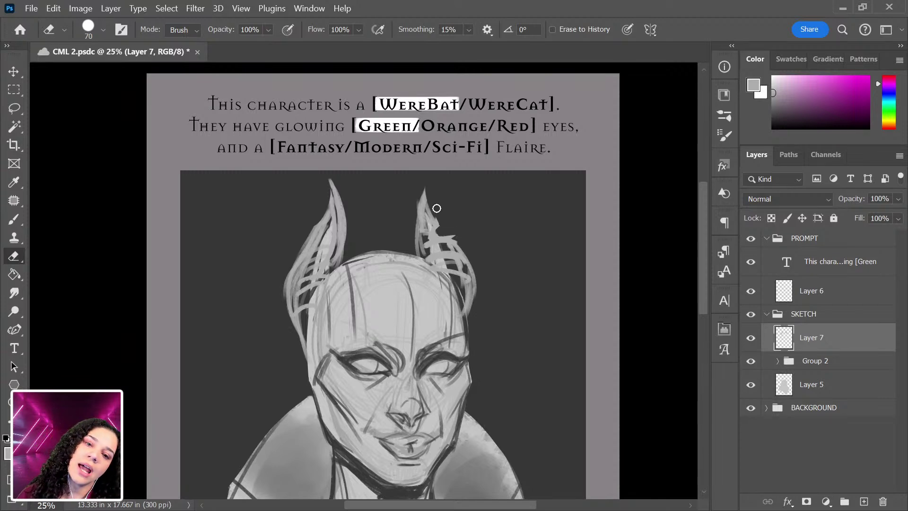
# Brush ragged gray fur tufts around the bases of both ears and redraw the right ear's pointed tip.
pyautogui.press('b')
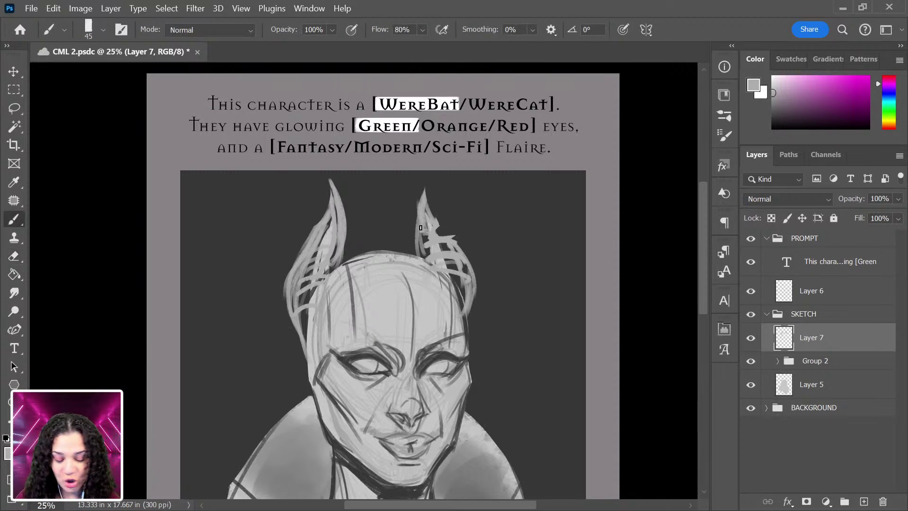
pyautogui.moveTo(290, 304)
pyautogui.mouseDown()
pyautogui.moveTo(294, 356)
pyautogui.moveTo(310, 338)
pyautogui.moveTo(300, 373)
pyautogui.mouseUp()
pyautogui.hotkey('ctrl', 's')
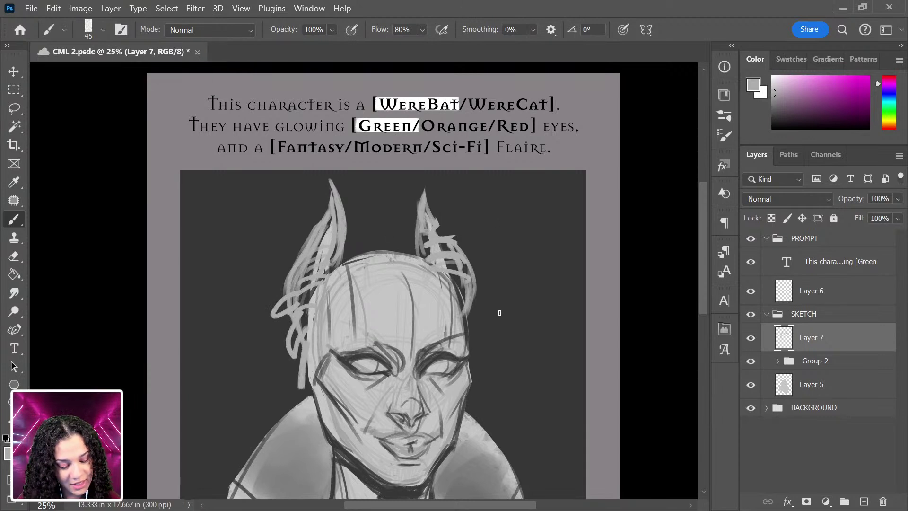
pyautogui.moveTo(467, 305)
pyautogui.mouseDown()
pyautogui.moveTo(491, 313)
pyautogui.moveTo(474, 282)
pyautogui.moveTo(470, 294)
pyautogui.moveTo(483, 304)
pyautogui.moveTo(475, 273)
pyautogui.mouseUp()
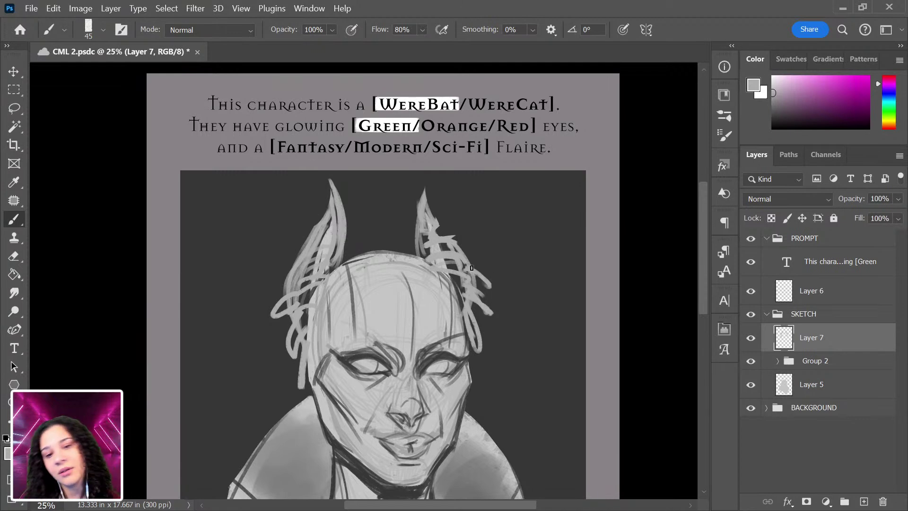
pyautogui.moveTo(289, 279); pyautogui.dragTo(313, 265)
pyautogui.moveTo(338, 238); pyautogui.dragTo(345, 234)
pyautogui.moveTo(425, 213)
pyautogui.mouseDown()
pyautogui.moveTo(426, 178)
pyautogui.moveTo(414, 216)
pyautogui.moveTo(416, 252)
pyautogui.mouseUp()
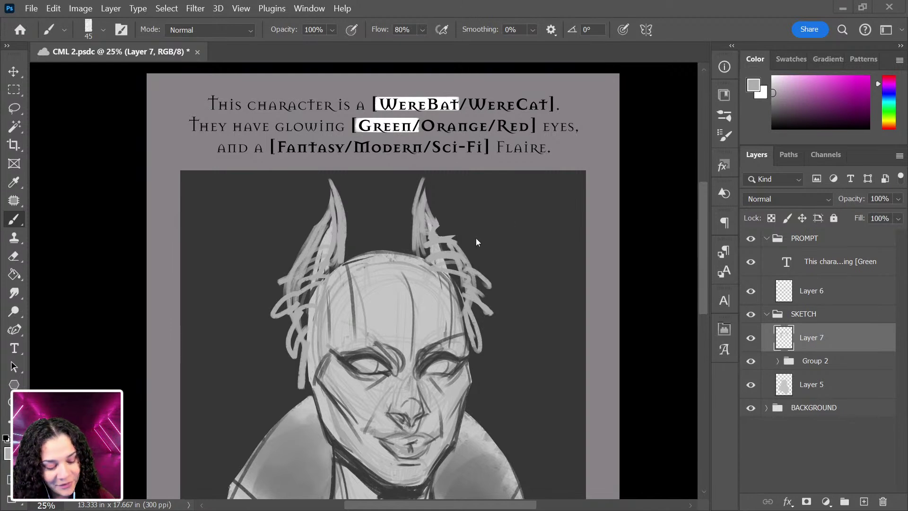
pyautogui.moveTo(429, 182)
pyautogui.mouseDown()
pyautogui.moveTo(434, 221)
pyautogui.moveTo(429, 176)
pyautogui.moveTo(447, 246)
pyautogui.mouseUp()
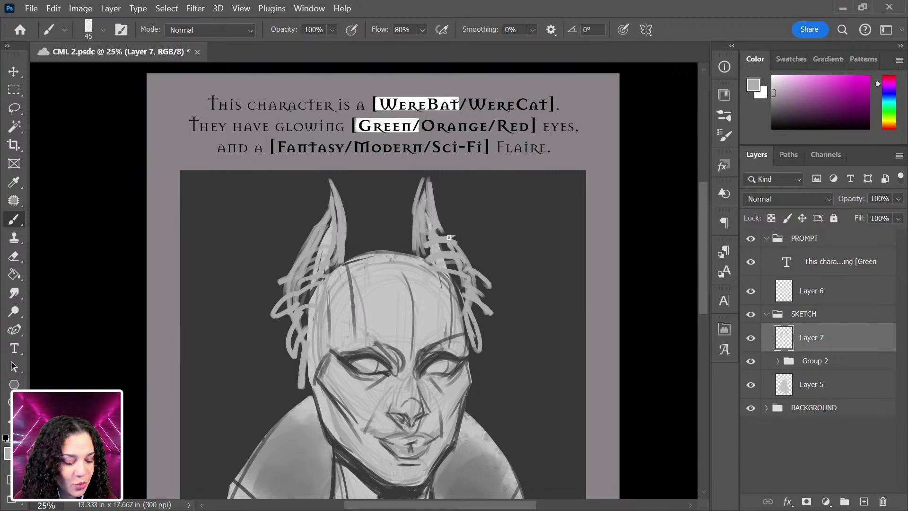
# Reset the painting color to black and sketch short spiky hairline strokes across the top of the forehead.
pyautogui.scroll(-3, 454, 341)
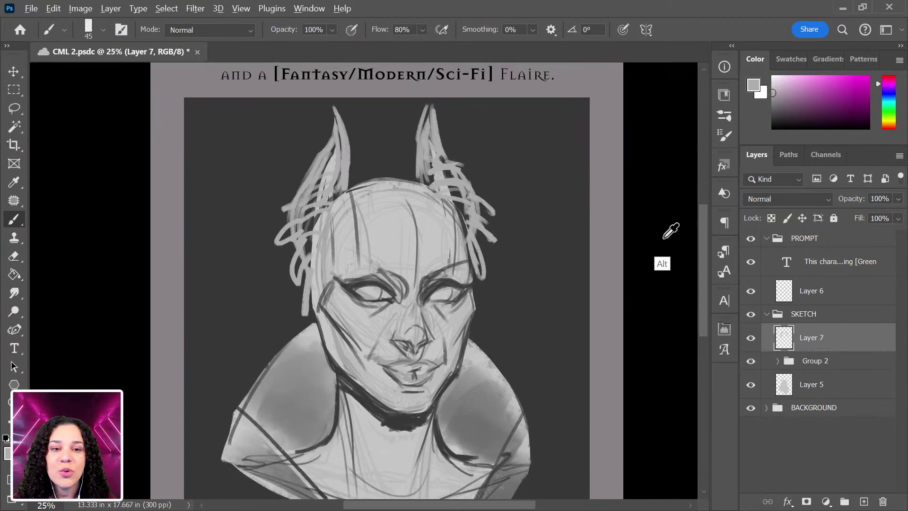
pyautogui.press('d')
pyautogui.moveTo(354, 193); pyautogui.dragTo(397, 234)
pyautogui.moveTo(380, 201); pyautogui.dragTo(398, 230)
pyautogui.moveTo(389, 184)
pyautogui.mouseDown()
pyautogui.moveTo(410, 218)
pyautogui.moveTo(410, 189)
pyautogui.moveTo(418, 232)
pyautogui.mouseUp()
pyautogui.moveTo(426, 186)
pyautogui.mouseDown()
pyautogui.moveTo(434, 232)
pyautogui.moveTo(440, 214)
pyautogui.mouseUp()
pyautogui.moveTo(420, 181)
pyautogui.mouseDown()
pyautogui.moveTo(440, 214)
pyautogui.moveTo(419, 186)
pyautogui.moveTo(397, 214)
pyautogui.mouseUp()
pyautogui.moveTo(356, 188)
pyautogui.mouseDown()
pyautogui.moveTo(363, 213)
pyautogui.moveTo(351, 213)
pyautogui.moveTo(363, 221)
pyautogui.mouseUp()
pyautogui.moveTo(371, 195); pyautogui.dragTo(375, 216)
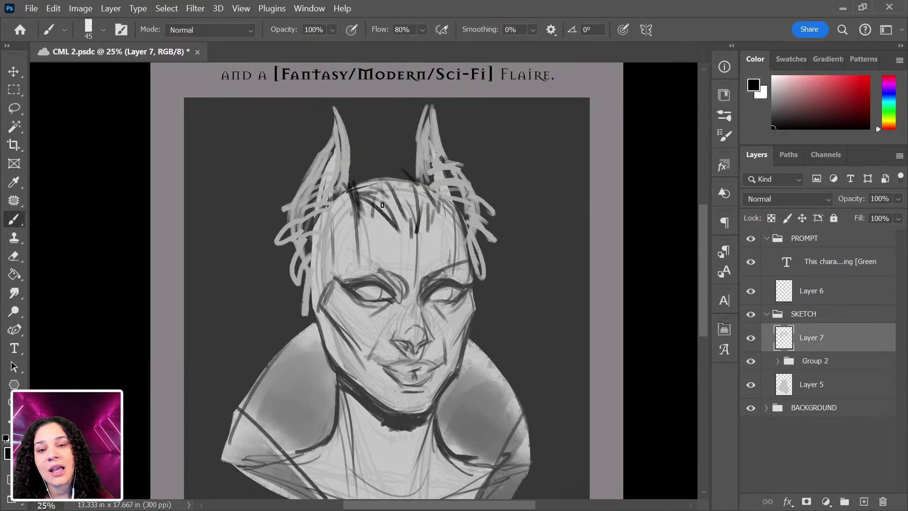
pyautogui.moveTo(438, 187); pyautogui.dragTo(442, 221)
# Sketch thin black hair strands falling beside the left jaw onto the collar, and enlarge the brush to size 125.
pyautogui.moveTo(313, 301); pyautogui.dragTo(304, 357)
pyautogui.moveTo(317, 322); pyautogui.dragTo(305, 381)
pyautogui.moveTo(312, 361)
pyautogui.mouseDown()
pyautogui.moveTo(277, 410)
pyautogui.moveTo(292, 394)
pyautogui.mouseUp()
pyautogui.moveTo(303, 394); pyautogui.dragTo(274, 441)
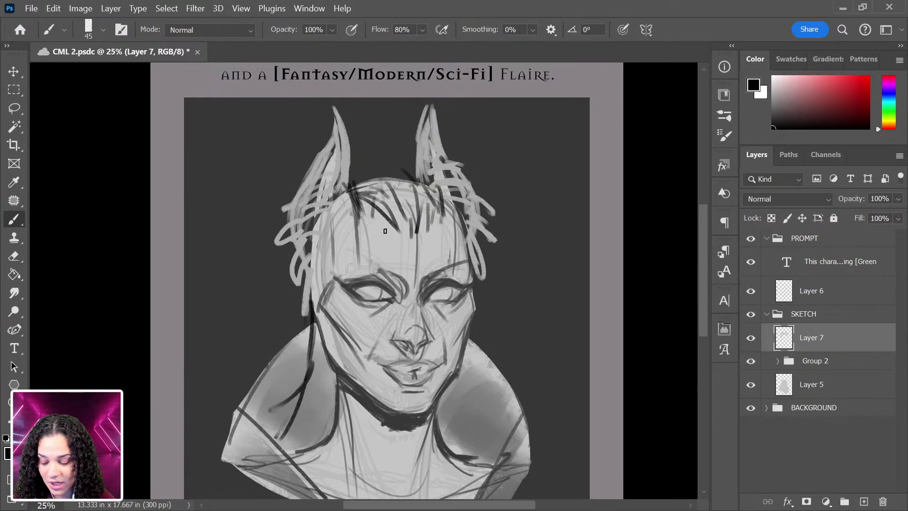
pyautogui.press(']')
pyautogui.press(']')
pyautogui.press(']')
pyautogui.press(']')
pyautogui.press(']')
pyautogui.press(']')
# Try broad black hair strokes over the left side of the collar, and undo them back to the first thin strand.
pyautogui.moveTo(314, 348)
pyautogui.mouseDown()
pyautogui.moveTo(320, 397)
pyautogui.moveTo(295, 433)
pyautogui.moveTo(293, 402)
pyautogui.mouseUp()
pyautogui.moveTo(319, 349); pyautogui.dragTo(260, 416)
pyautogui.moveTo(303, 383); pyautogui.dragTo(250, 444)
pyautogui.moveTo(291, 423); pyautogui.dragTo(276, 468)
pyautogui.scroll(-5, 376, 379)
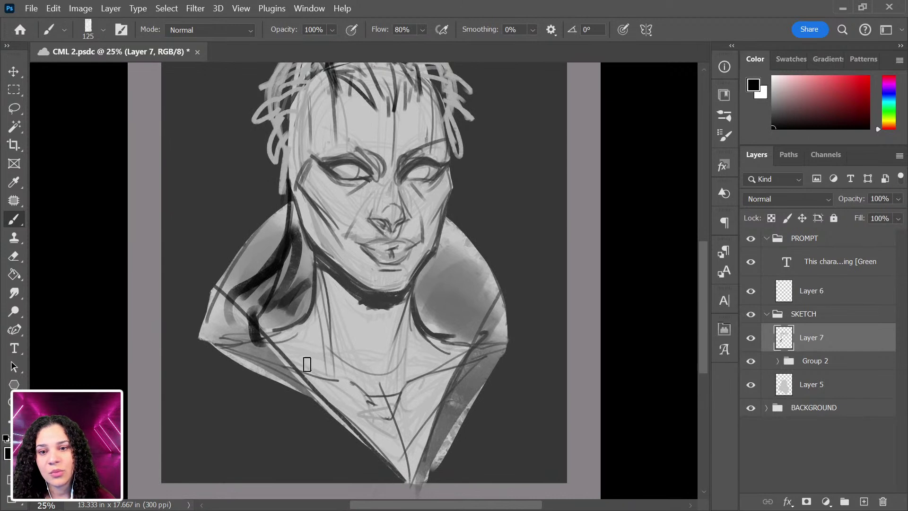
pyautogui.hotkey('ctrl', 'z')
pyautogui.hotkey('ctrl', 'z')
pyautogui.hotkey('ctrl', 'z')
pyautogui.hotkey('ctrl', 'z')
pyautogui.hotkey('ctrl', 'z')
pyautogui.hotkey('ctrl', 'z')
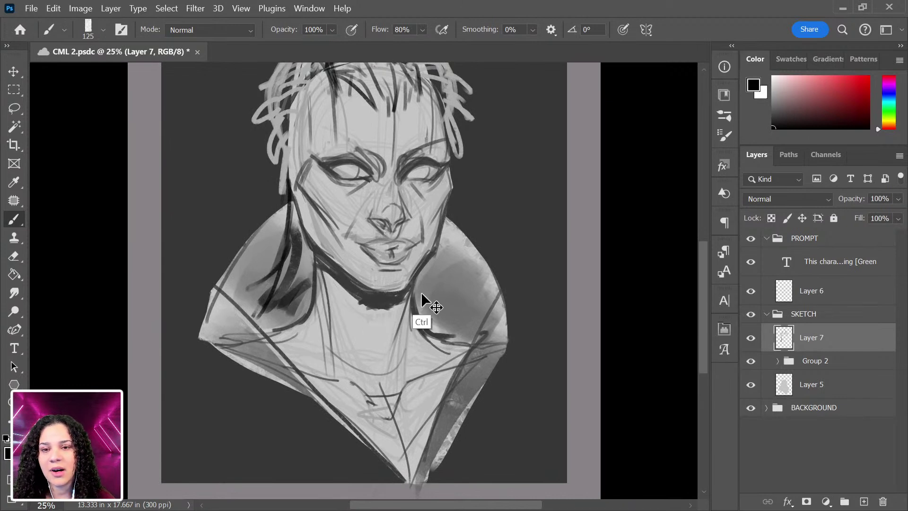
pyautogui.hotkey('ctrl', 'z')
pyautogui.hotkey('ctrl', 'z')
pyautogui.hotkey('ctrl', 'z')
pyautogui.hotkey('ctrl', 'z')
pyautogui.hotkey('ctrl', 'z')
pyautogui.hotkey('ctrl', 'z')
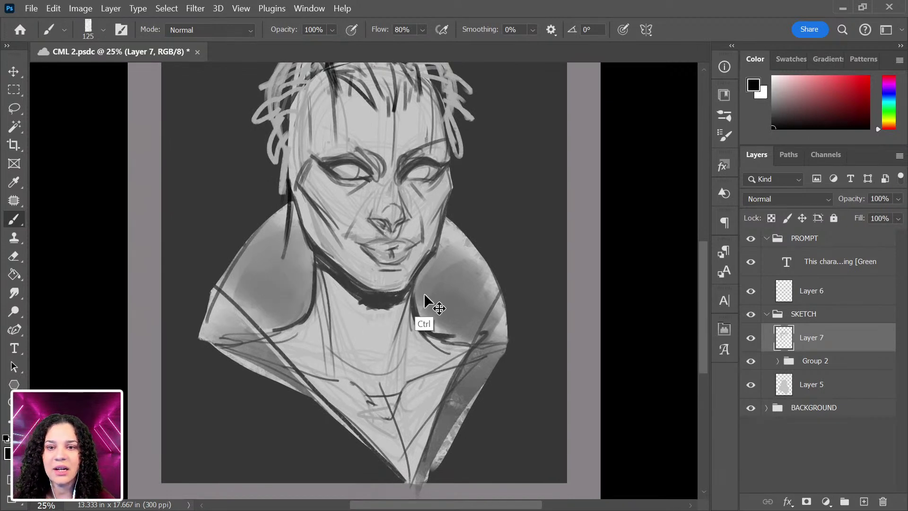
# Block in black hair flowing over the right shoulder, fill the hairline, and darken the hair along both sides of the face.
pyautogui.moveTo(428, 264)
pyautogui.mouseDown()
pyautogui.moveTo(423, 296)
pyautogui.moveTo(442, 288)
pyautogui.moveTo(448, 302)
pyautogui.moveTo(445, 268)
pyautogui.moveTo(457, 302)
pyautogui.moveTo(451, 245)
pyautogui.moveTo(446, 282)
pyautogui.moveTo(432, 300)
pyautogui.moveTo(454, 283)
pyautogui.moveTo(453, 301)
pyautogui.moveTo(478, 312)
pyautogui.moveTo(444, 304)
pyautogui.moveTo(450, 371)
pyautogui.moveTo(481, 354)
pyautogui.moveTo(431, 408)
pyautogui.moveTo(489, 333)
pyautogui.moveTo(442, 456)
pyautogui.moveTo(450, 328)
pyautogui.moveTo(441, 324)
pyautogui.moveTo(465, 349)
pyautogui.moveTo(441, 228)
pyautogui.moveTo(453, 284)
pyautogui.moveTo(478, 297)
pyautogui.moveTo(475, 385)
pyautogui.mouseUp()
pyautogui.moveTo(487, 272); pyautogui.dragTo(493, 390)
pyautogui.moveTo(341, 176)
pyautogui.mouseDown()
pyautogui.moveTo(377, 210)
pyautogui.moveTo(380, 194)
pyautogui.moveTo(405, 187)
pyautogui.moveTo(414, 203)
pyautogui.moveTo(390, 178)
pyautogui.moveTo(332, 183)
pyautogui.moveTo(329, 192)
pyautogui.moveTo(372, 214)
pyautogui.moveTo(427, 183)
pyautogui.moveTo(429, 198)
pyautogui.moveTo(419, 205)
pyautogui.moveTo(402, 180)
pyautogui.moveTo(419, 194)
pyautogui.moveTo(385, 183)
pyautogui.moveTo(428, 200)
pyautogui.mouseUp()
pyautogui.moveTo(305, 236)
pyautogui.mouseDown()
pyautogui.moveTo(295, 324)
pyautogui.moveTo(324, 188)
pyautogui.moveTo(310, 237)
pyautogui.moveTo(316, 224)
pyautogui.mouseUp()
pyautogui.moveTo(456, 203); pyautogui.dragTo(456, 251)
# Paint a black hair mass behind the left side of the neck and fill out the long hair over the right shoulder.
pyautogui.scroll(-3, 454, 284)
pyautogui.moveTo(307, 214)
pyautogui.mouseDown()
pyautogui.moveTo(301, 303)
pyautogui.moveTo(316, 265)
pyautogui.moveTo(310, 290)
pyautogui.moveTo(304, 231)
pyautogui.moveTo(300, 304)
pyautogui.moveTo(298, 222)
pyautogui.moveTo(283, 291)
pyautogui.moveTo(314, 257)
pyautogui.moveTo(322, 287)
pyautogui.mouseUp()
pyautogui.moveTo(438, 284)
pyautogui.mouseDown()
pyautogui.moveTo(470, 312)
pyautogui.moveTo(504, 310)
pyautogui.moveTo(472, 432)
pyautogui.moveTo(458, 444)
pyautogui.moveTo(449, 443)
pyautogui.moveTo(451, 322)
pyautogui.mouseUp()
pyautogui.moveTo(434, 312); pyautogui.dragTo(439, 377)
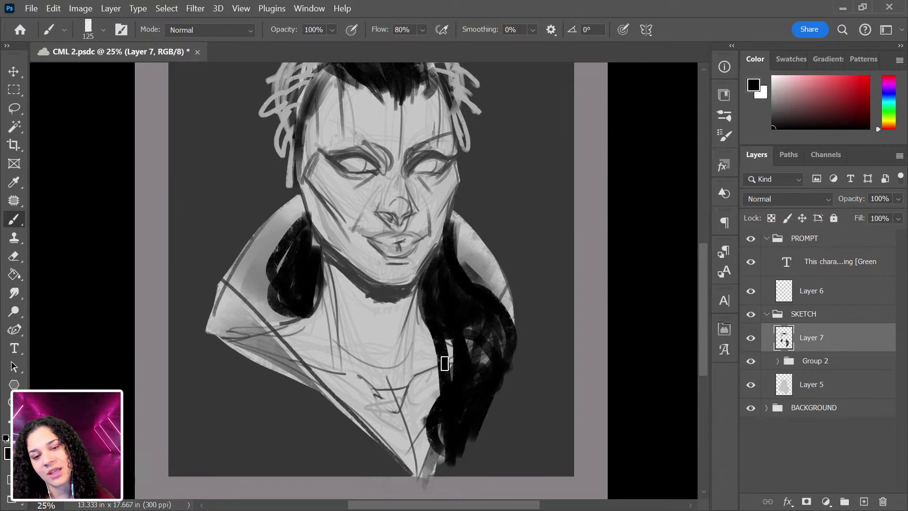
pyautogui.moveTo(492, 336)
pyautogui.mouseDown()
pyautogui.moveTo(514, 336)
pyautogui.moveTo(469, 406)
pyautogui.moveTo(488, 458)
pyautogui.moveTo(489, 366)
pyautogui.moveTo(456, 337)
pyautogui.mouseUp()
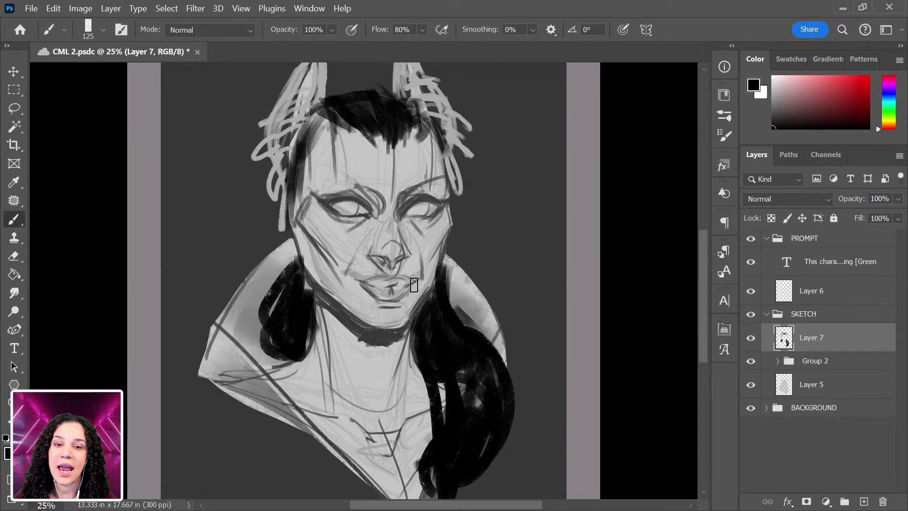
# Paint a thick black line along the underside of the jaw, undoing the first attempt and redrawing it.
pyautogui.moveTo(301, 284); pyautogui.dragTo(376, 330)
pyautogui.hotkey('ctrl', 'z')
pyautogui.hotkey('ctrl', 'z')
pyautogui.moveTo(312, 291)
pyautogui.mouseDown()
pyautogui.moveTo(387, 337)
pyautogui.moveTo(404, 333)
pyautogui.mouseUp()
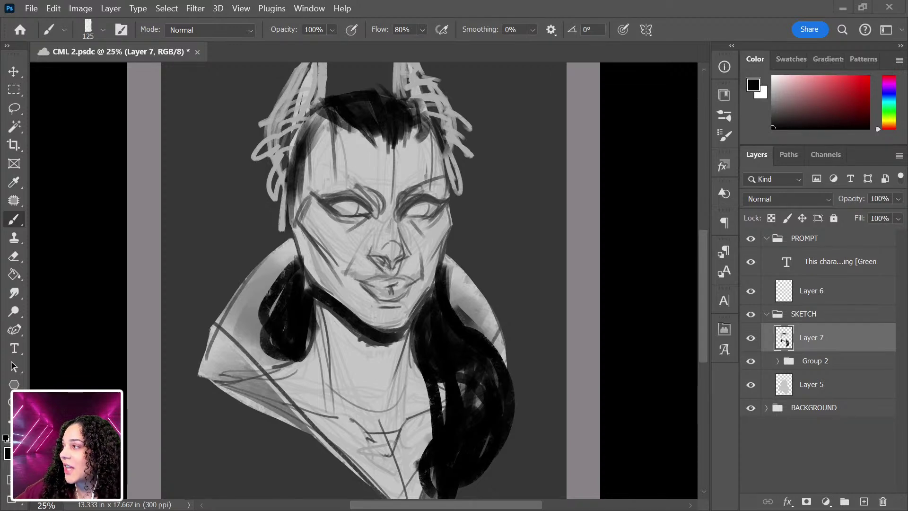
# On Layer 6, paint a highlight behind the word Sci-Fi in the prompt using white sampled from the existing highlight.
pyautogui.click(827, 292)
pyautogui.moveTo(486, 156); pyautogui.dragTo(479, 323)
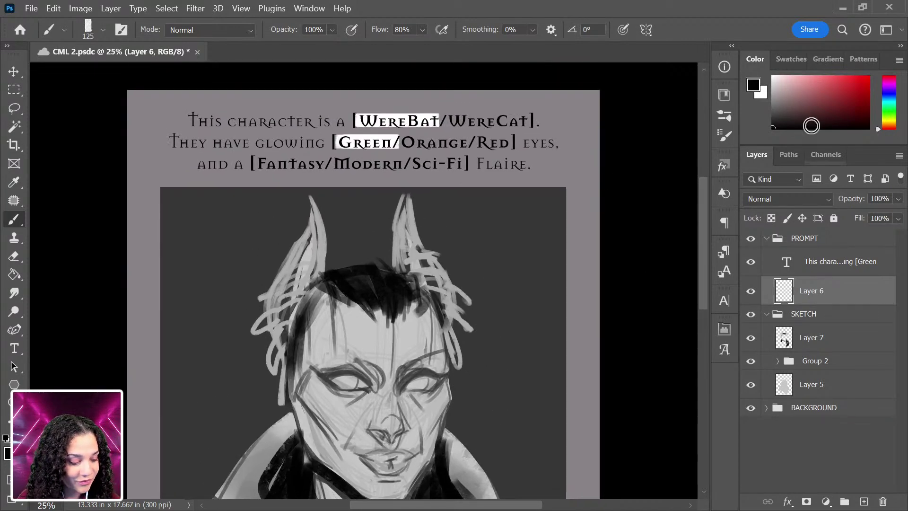
pyautogui.keyDown('alt'); pyautogui.click(393, 137); pyautogui.keyUp('alt')
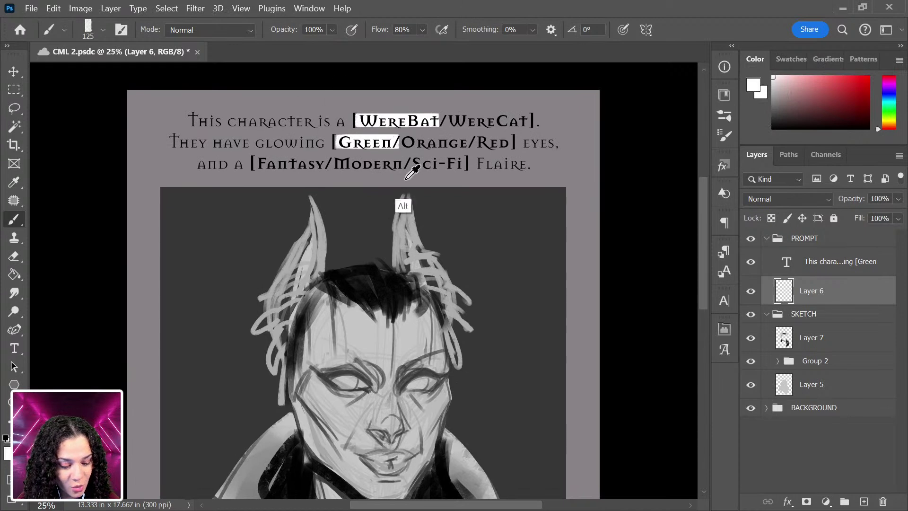
pyautogui.moveTo(414, 164)
pyautogui.mouseDown()
pyautogui.moveTo(463, 165)
pyautogui.moveTo(413, 171)
pyautogui.moveTo(464, 169)
pyautogui.mouseUp()
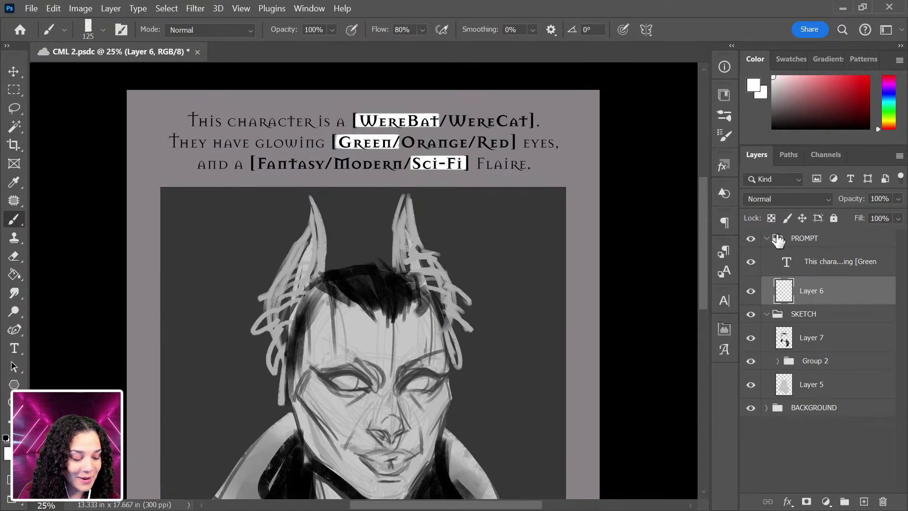
# Collapse the PROMPT group and make Layer 7 active with the character's face in close view.
pyautogui.click(766, 237)
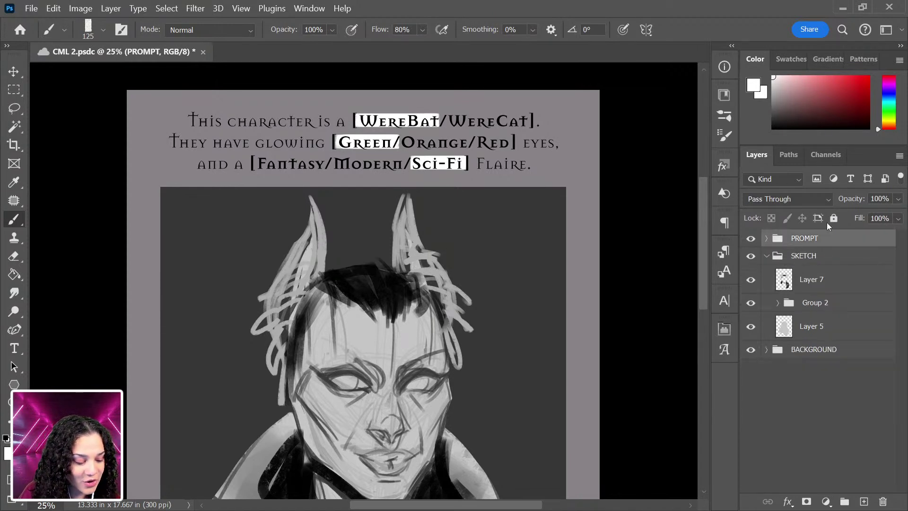
pyautogui.click(838, 283)
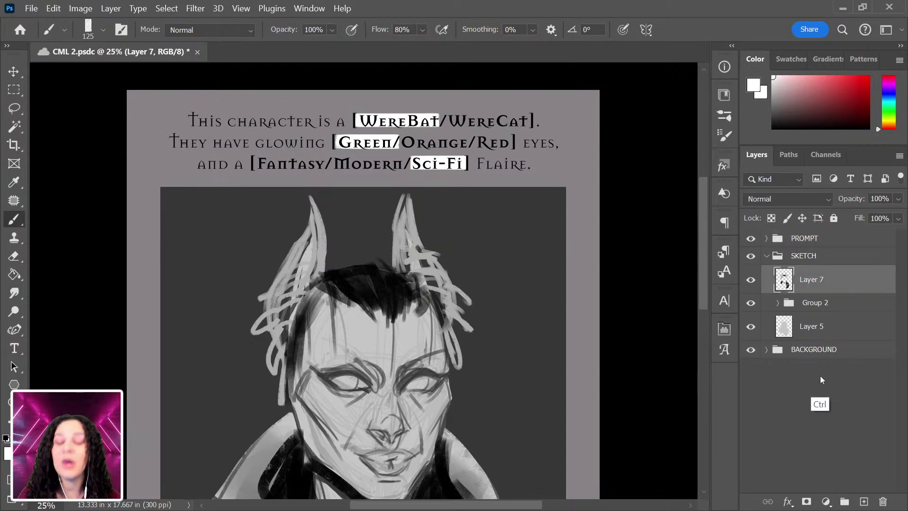
pyautogui.hotkey('ctrl', '+')
pyautogui.moveTo(543, 385); pyautogui.dragTo(572, 205)
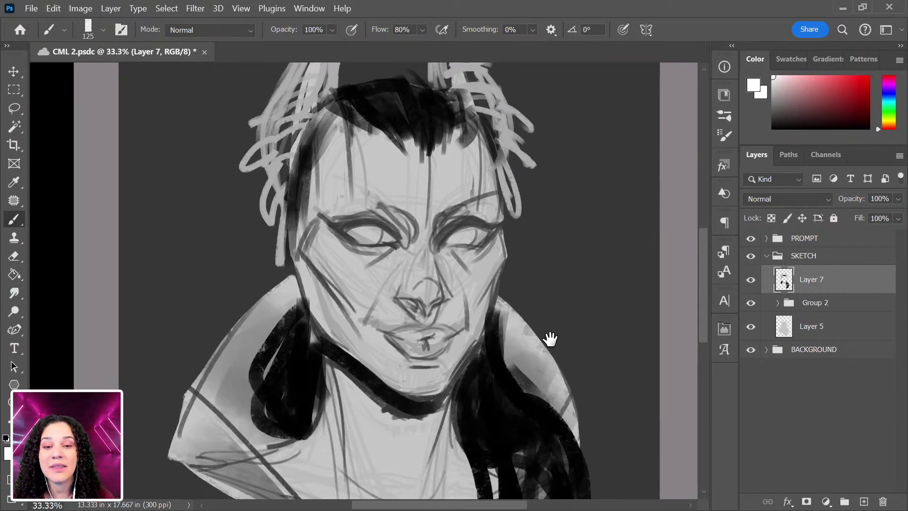
# Darken the left hair mass and the line under the jaw with black sampled from the existing hair.
pyautogui.moveTo(553, 308); pyautogui.dragTo(543, 356)
pyautogui.keyDown('alt'); pyautogui.click(473, 439); pyautogui.keyUp('alt')
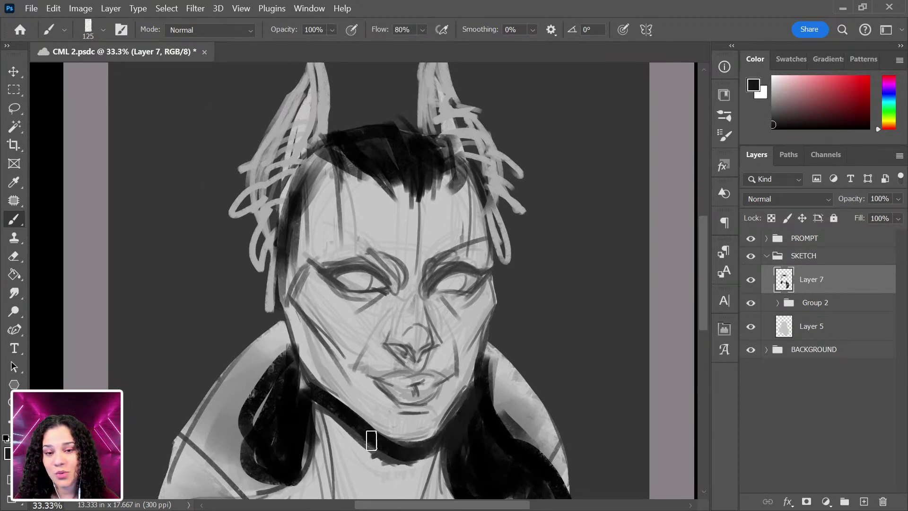
pyautogui.keyDown('alt'); pyautogui.click(290, 427); pyautogui.keyUp('alt')
pyautogui.moveTo(296, 377); pyautogui.dragTo(317, 393)
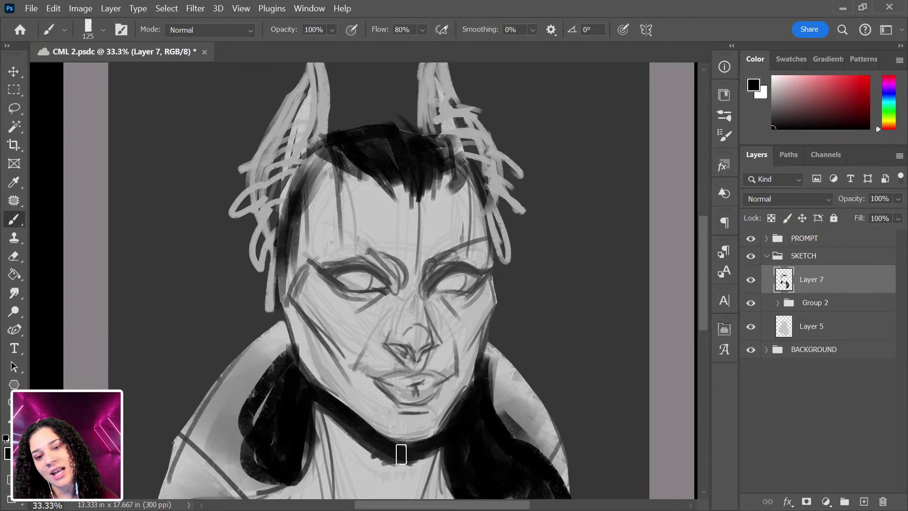
pyautogui.moveTo(378, 450)
pyautogui.mouseDown()
pyautogui.moveTo(419, 458)
pyautogui.moveTo(438, 444)
pyautogui.mouseUp()
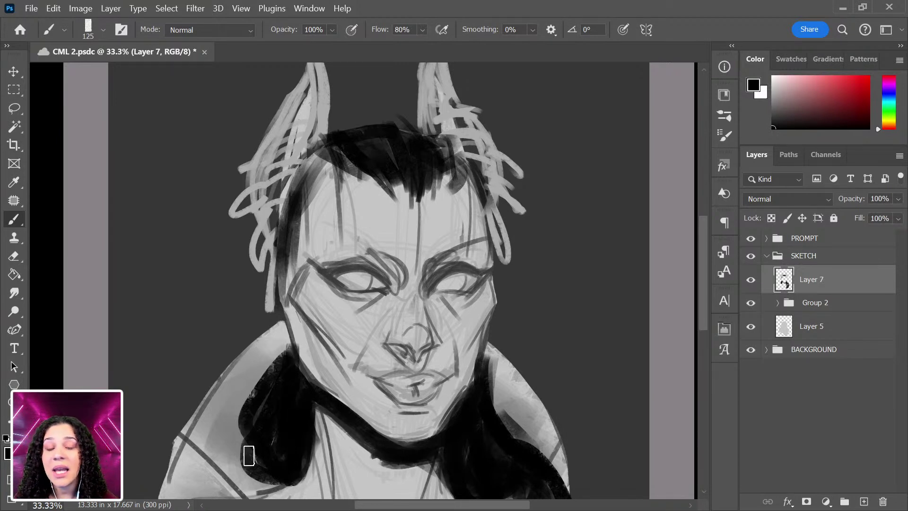
# Fill the hair beside the right side of the neck in black and sharpen its upper outer edge with a size 50 brush.
pyautogui.moveTo(513, 379)
pyautogui.mouseDown()
pyautogui.moveTo(470, 413)
pyautogui.moveTo(487, 344)
pyautogui.moveTo(472, 305)
pyautogui.mouseUp()
pyautogui.moveTo(466, 355); pyautogui.dragTo(494, 466)
pyautogui.moveTo(468, 315); pyautogui.dragTo(491, 418)
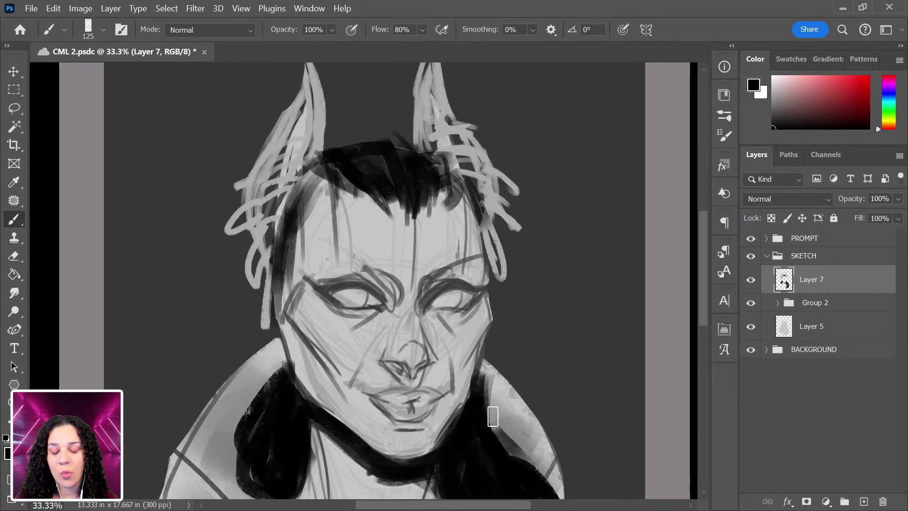
pyautogui.press('[')
pyautogui.press('[')
pyautogui.press('[')
pyautogui.press('[')
pyautogui.press('[')
pyautogui.press('[')
pyautogui.moveTo(483, 368)
pyautogui.mouseDown()
pyautogui.moveTo(510, 457)
pyautogui.moveTo(551, 487)
pyautogui.moveTo(498, 346)
pyautogui.mouseUp()
# Extend the left hair mass up toward the ear, round out its lower edge, and darken where it meets the jaw.
pyautogui.moveTo(466, 272)
pyautogui.mouseDown()
pyautogui.moveTo(524, 340)
pyautogui.moveTo(531, 451)
pyautogui.moveTo(473, 486)
pyautogui.mouseUp()
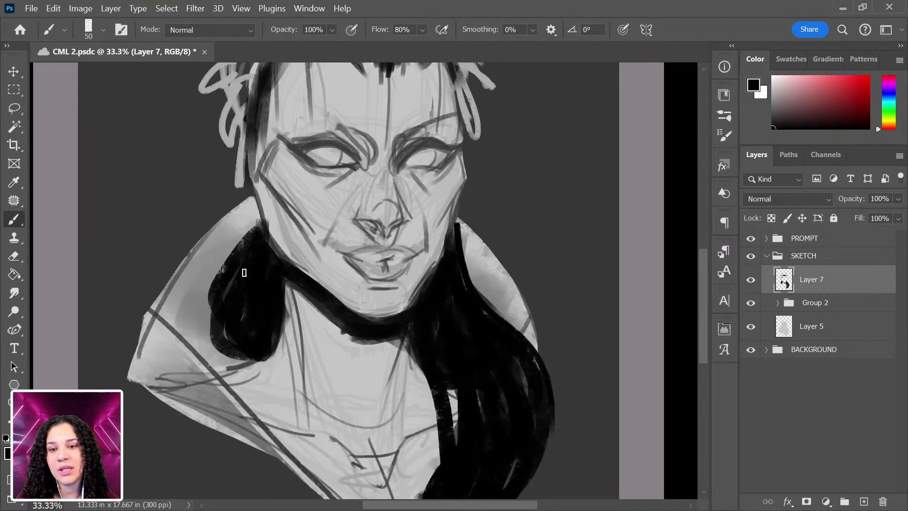
pyautogui.moveTo(254, 235)
pyautogui.mouseDown()
pyautogui.moveTo(219, 302)
pyautogui.moveTo(228, 360)
pyautogui.moveTo(213, 292)
pyautogui.moveTo(252, 199)
pyautogui.moveTo(241, 261)
pyautogui.moveTo(255, 195)
pyautogui.moveTo(256, 218)
pyautogui.moveTo(249, 187)
pyautogui.moveTo(249, 250)
pyautogui.mouseUp()
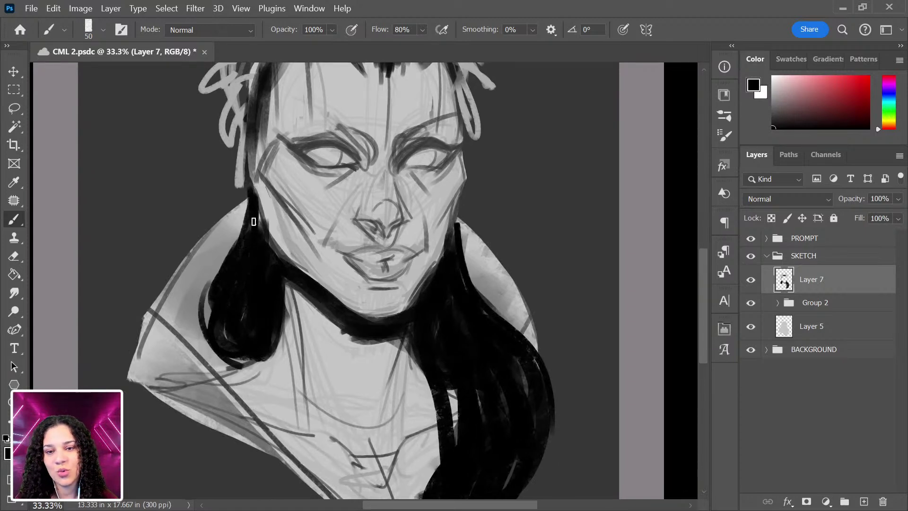
pyautogui.moveTo(237, 355)
pyautogui.mouseDown()
pyautogui.moveTo(229, 334)
pyautogui.moveTo(273, 311)
pyautogui.mouseUp()
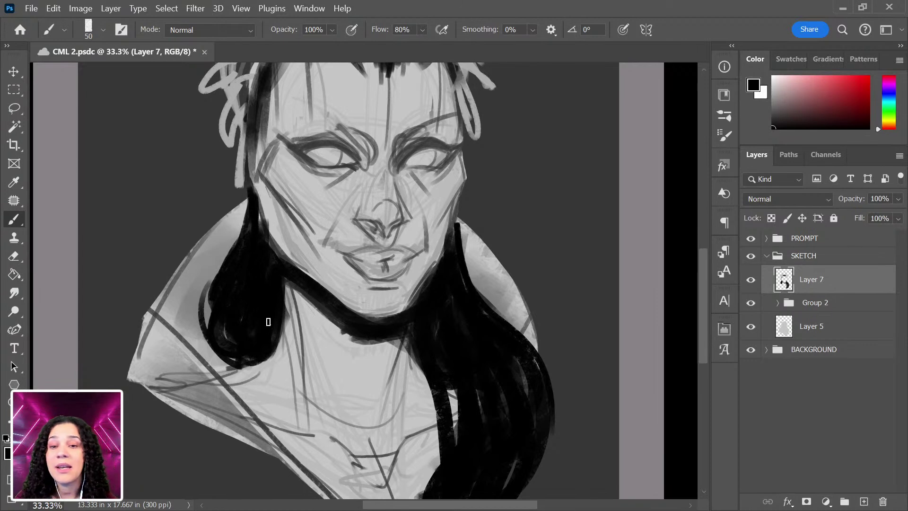
pyautogui.moveTo(411, 264); pyautogui.dragTo(415, 395)
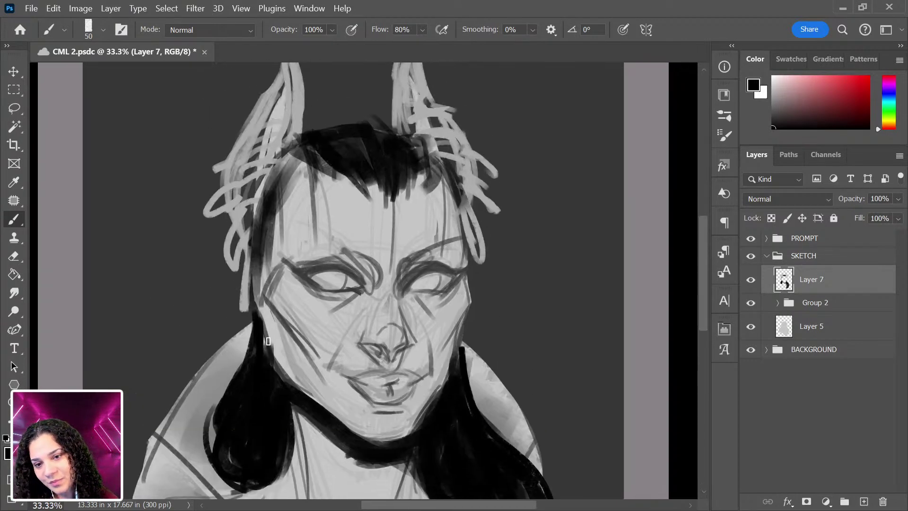
pyautogui.moveTo(269, 352); pyautogui.dragTo(302, 388)
# Add a new layer above Layer 7 and bring the nose into close view with the brush reduced to size 9.
pyautogui.moveTo(488, 358); pyautogui.dragTo(480, 249)
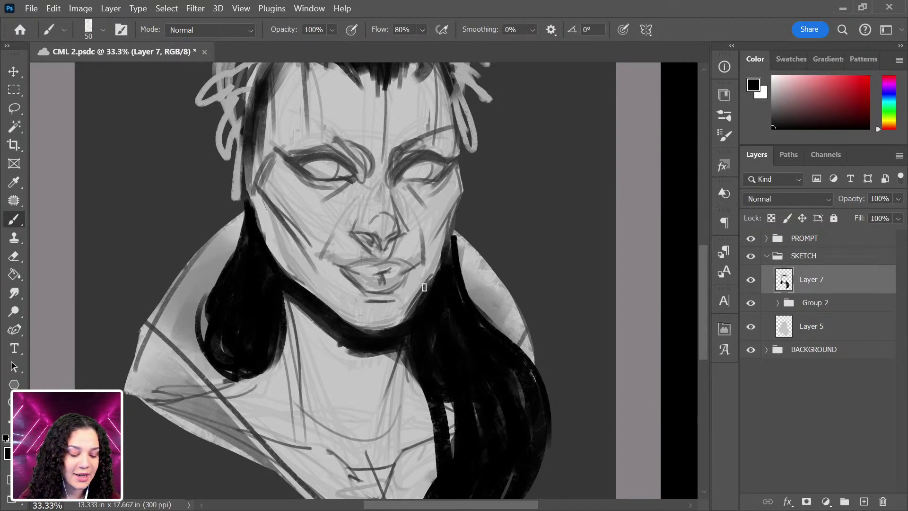
pyautogui.scroll(-2, 451, 284)
pyautogui.scroll(1, 429, 256)
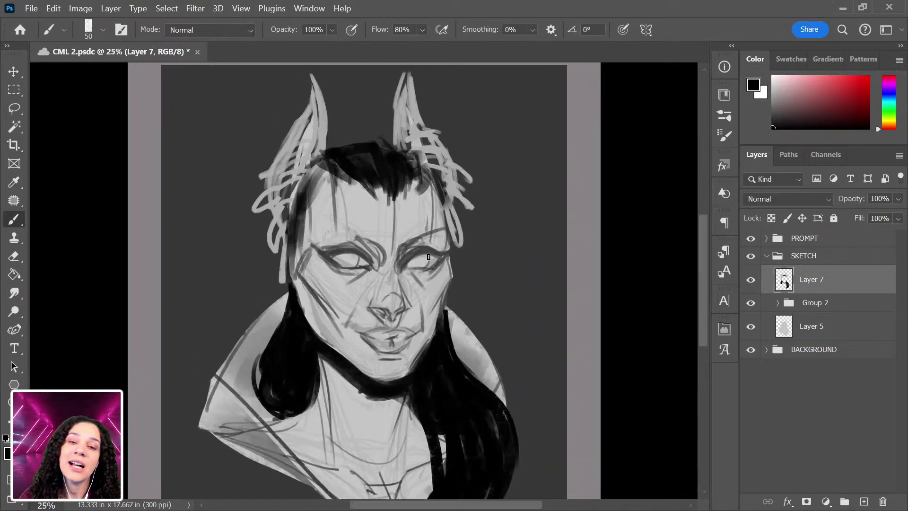
pyautogui.scroll(2, 429, 256)
pyautogui.scroll(-1, 430, 270)
pyautogui.press('alt')
pyautogui.keyDown('alt'); pyautogui.click(311, 225); pyautogui.keyUp('alt')
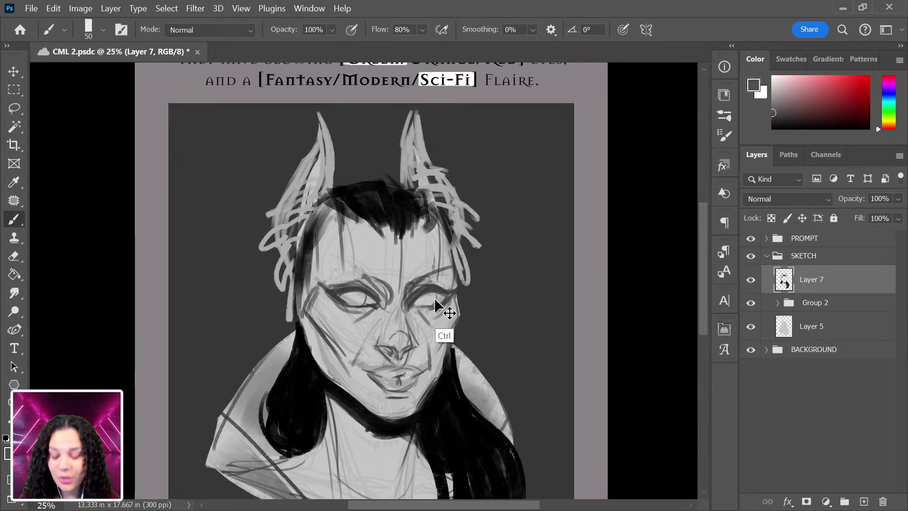
pyautogui.scroll(3, 441, 304)
pyautogui.moveTo(565, 371); pyautogui.dragTo(493, 213)
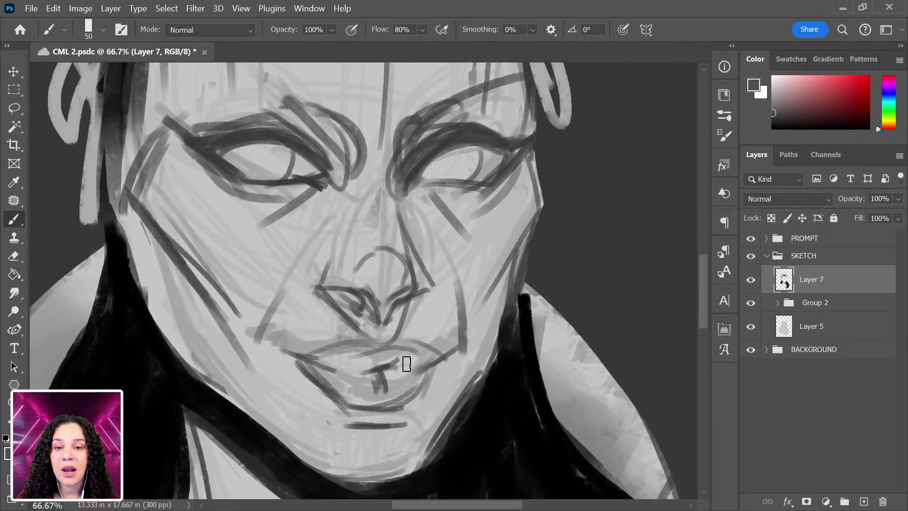
pyautogui.press('[')
pyautogui.press('[')
pyautogui.press('[')
pyautogui.press('[')
pyautogui.press('[')
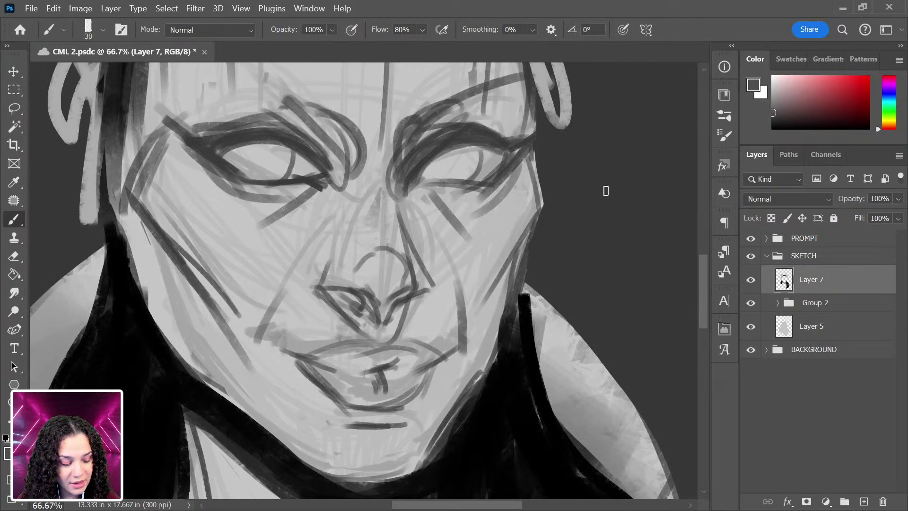
pyautogui.hotkey('ctrl', 'shift', 'alt', 'n')
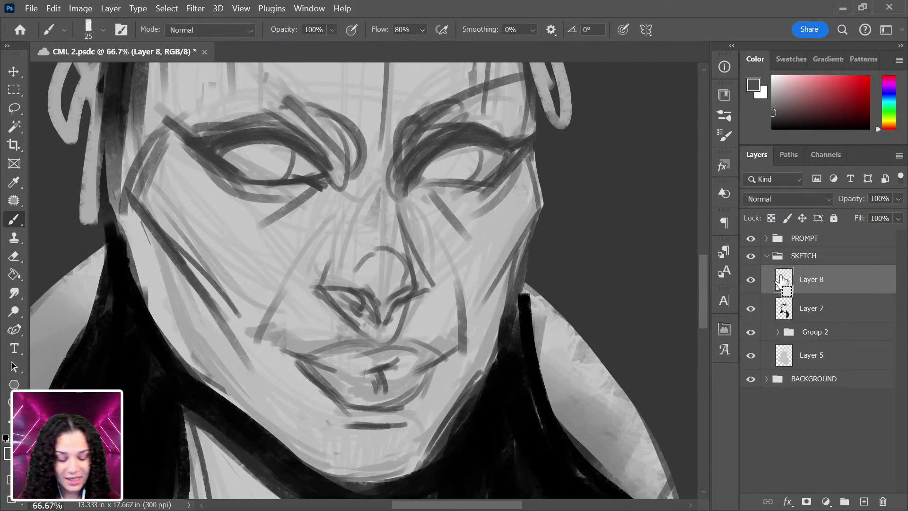
pyautogui.hotkey('ctrl', '1')
pyautogui.press('[')
pyautogui.press('[')
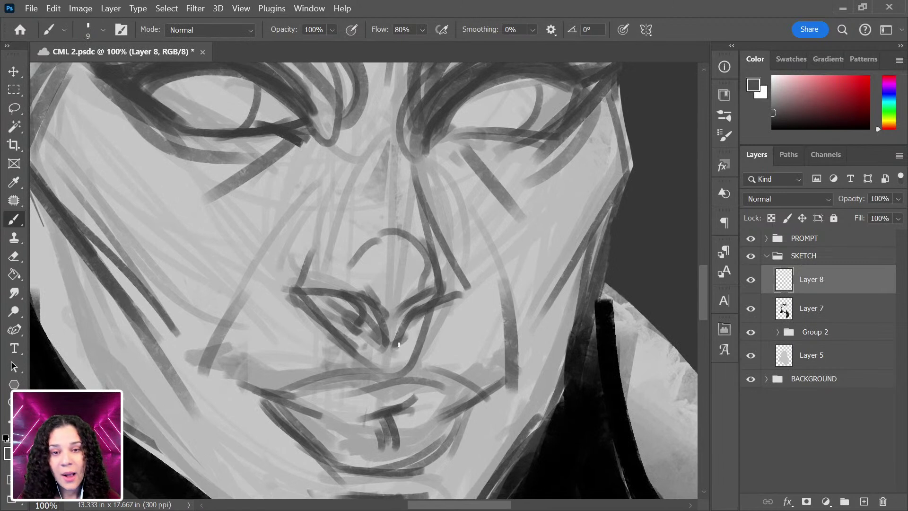
# Switch the brush color to black and line the right nostril and the right side of the nose, redrawing the side line once.
pyautogui.moveTo(413, 319); pyautogui.dragTo(398, 360)
pyautogui.click(790, 109)
pyautogui.click(773, 117)
pyautogui.moveTo(422, 313); pyautogui.dragTo(402, 358)
pyautogui.click(772, 127)
pyautogui.moveTo(429, 308); pyautogui.dragTo(405, 356)
pyautogui.moveTo(426, 312)
pyautogui.mouseDown()
pyautogui.moveTo(438, 271)
pyautogui.moveTo(427, 307)
pyautogui.moveTo(438, 247)
pyautogui.mouseUp()
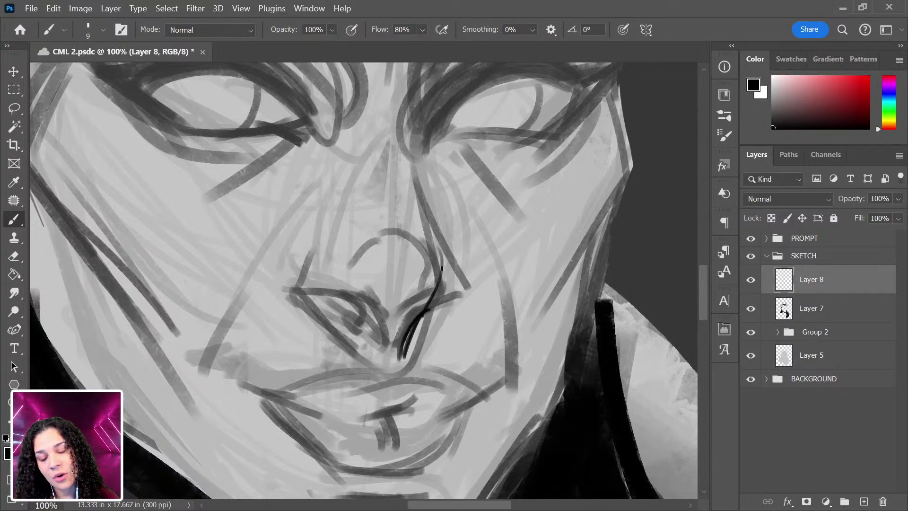
pyautogui.hotkey('ctrl', 'z')
pyautogui.moveTo(439, 287); pyautogui.dragTo(429, 232)
# Draw the left nostril opening in thin black lines and outline the lower outer edges of both nostrils.
pyautogui.moveTo(363, 290); pyautogui.dragTo(391, 331)
pyautogui.moveTo(355, 287)
pyautogui.mouseDown()
pyautogui.moveTo(386, 325)
pyautogui.moveTo(378, 296)
pyautogui.moveTo(375, 320)
pyautogui.moveTo(370, 310)
pyautogui.moveTo(387, 363)
pyautogui.moveTo(385, 340)
pyautogui.moveTo(339, 300)
pyautogui.moveTo(364, 326)
pyautogui.mouseUp()
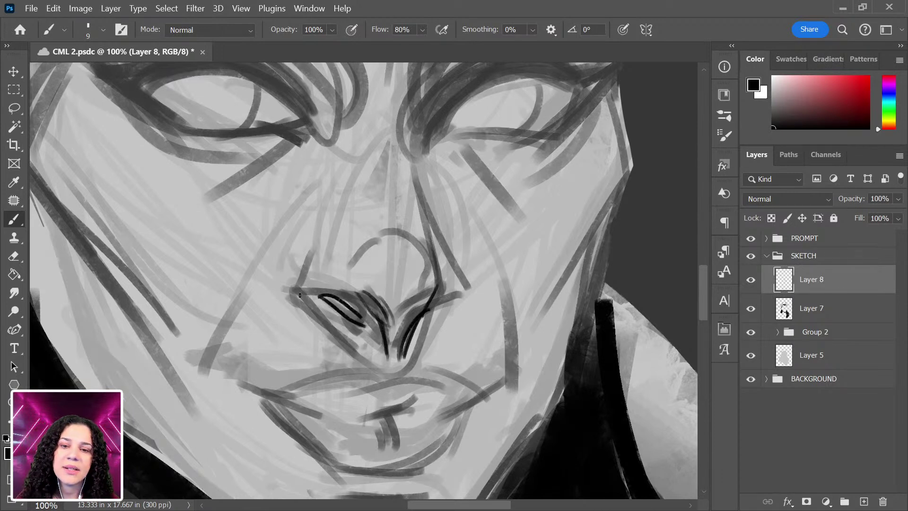
pyautogui.moveTo(296, 290)
pyautogui.mouseDown()
pyautogui.moveTo(347, 331)
pyautogui.moveTo(364, 332)
pyautogui.mouseUp()
pyautogui.moveTo(457, 286); pyautogui.dragTo(423, 337)
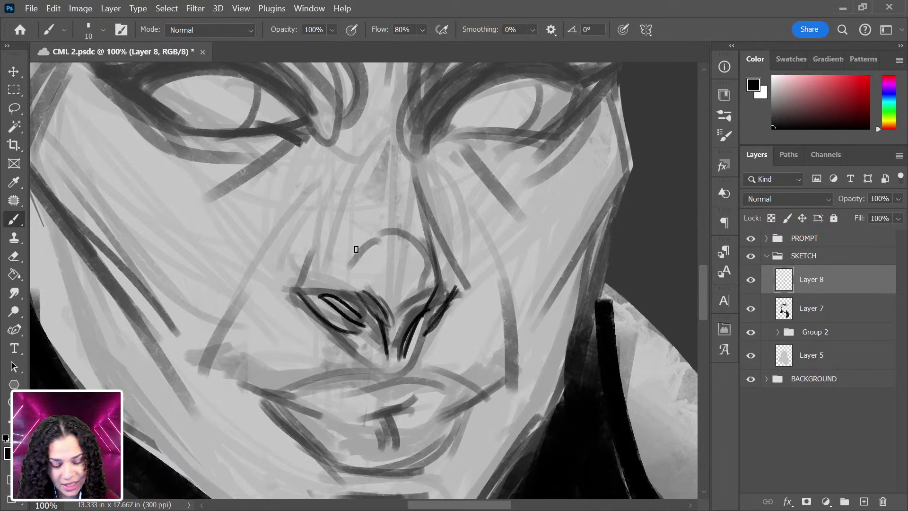
# Draw curved wrinkle lines across the nose tip and along the bridge with a size 15 brush, undoing the first heavy stroke.
pyautogui.press(']')
pyautogui.moveTo(337, 218); pyautogui.dragTo(401, 291)
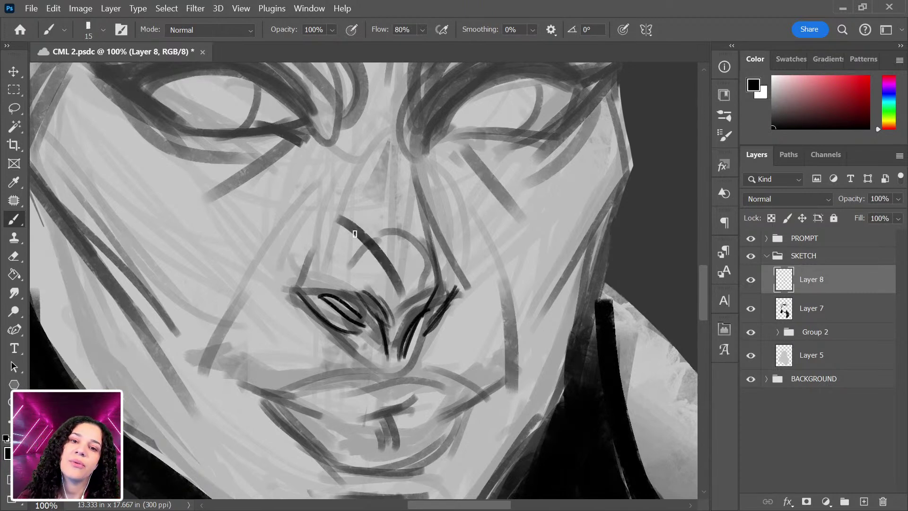
pyautogui.hotkey('ctrl', 'z')
pyautogui.moveTo(332, 242); pyautogui.dragTo(380, 294)
pyautogui.moveTo(339, 200)
pyautogui.mouseDown()
pyautogui.moveTo(392, 275)
pyautogui.moveTo(389, 259)
pyautogui.mouseUp()
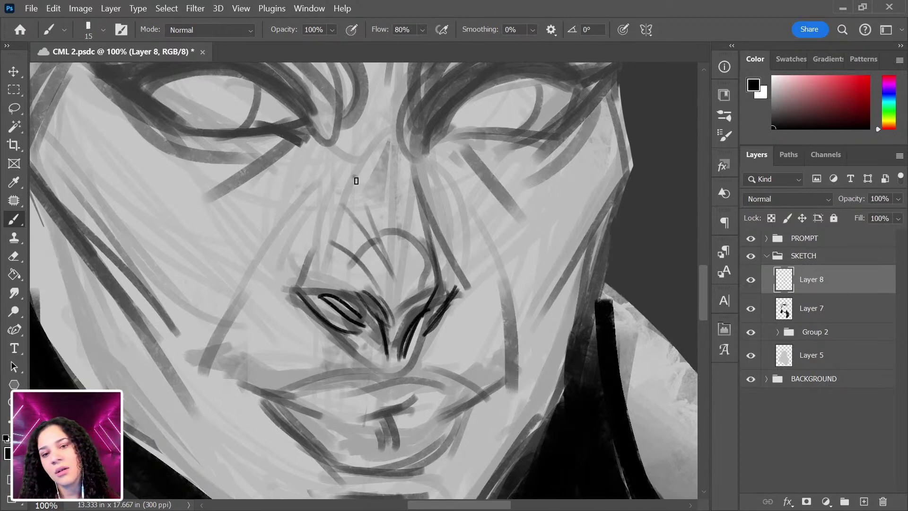
pyautogui.moveTo(416, 184); pyautogui.dragTo(420, 237)
pyautogui.moveTo(421, 198); pyautogui.dragTo(410, 283)
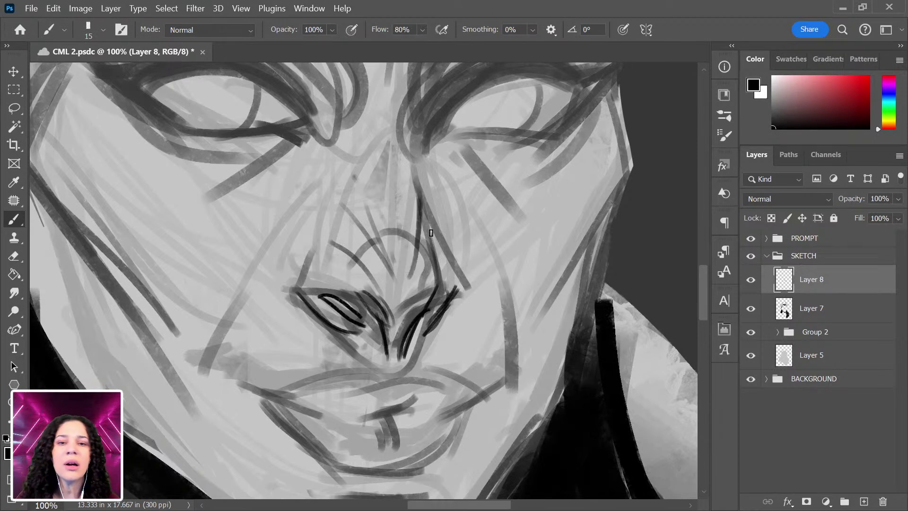
pyautogui.moveTo(429, 229); pyautogui.dragTo(433, 287)
pyautogui.moveTo(430, 246)
pyautogui.mouseDown()
pyautogui.moveTo(427, 300)
pyautogui.moveTo(364, 280)
pyautogui.moveTo(392, 283)
pyautogui.moveTo(331, 223)
pyautogui.mouseUp()
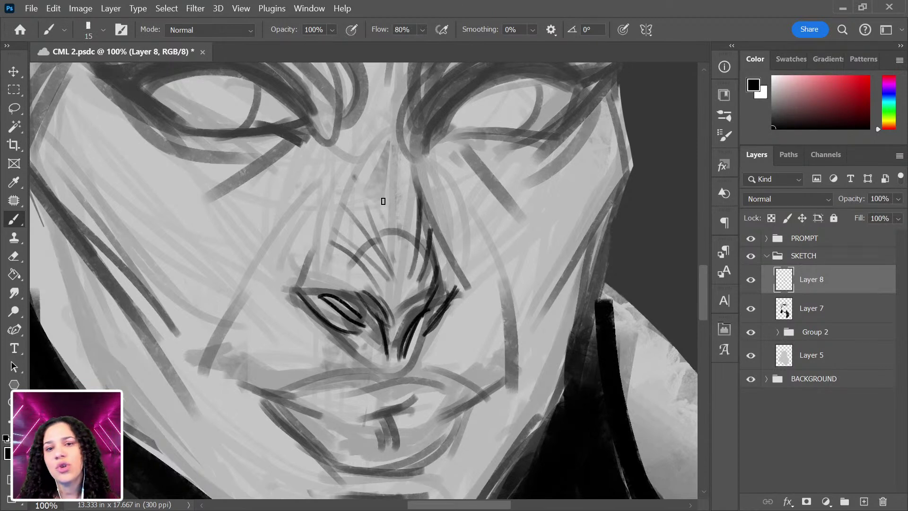
pyautogui.moveTo(380, 190); pyautogui.dragTo(390, 247)
pyautogui.moveTo(370, 295); pyautogui.dragTo(340, 269)
# Draw upswept black contour lines around both nose wings and a line beneath the left nostril.
pyautogui.moveTo(309, 301)
pyautogui.mouseDown()
pyautogui.moveTo(313, 222)
pyautogui.moveTo(307, 260)
pyautogui.moveTo(309, 237)
pyautogui.moveTo(327, 194)
pyautogui.mouseUp()
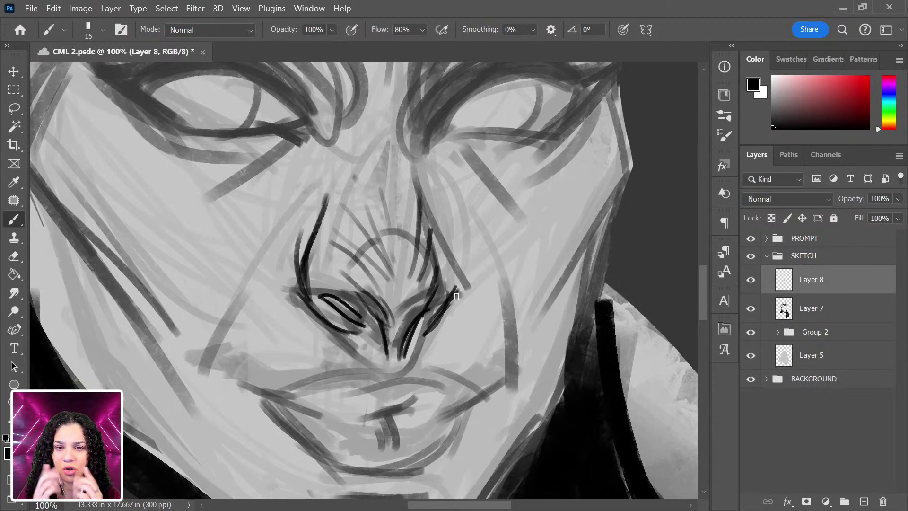
pyautogui.moveTo(451, 297); pyautogui.dragTo(432, 230)
pyautogui.moveTo(453, 280)
pyautogui.mouseDown()
pyautogui.moveTo(437, 228)
pyautogui.moveTo(447, 309)
pyautogui.mouseUp()
pyautogui.moveTo(458, 253); pyautogui.dragTo(449, 298)
pyautogui.moveTo(354, 322); pyautogui.dragTo(371, 350)
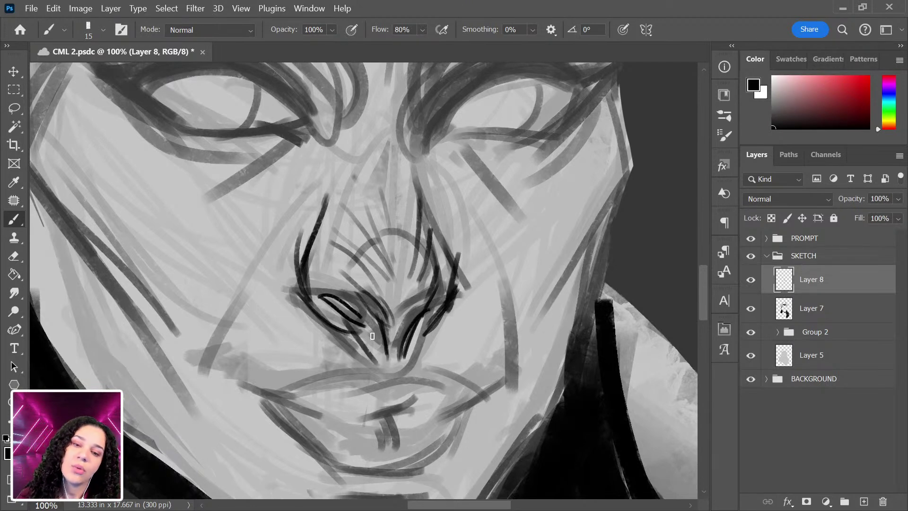
# Enlarge the brush to size 60 and shade both nostrils and the lower nose wings in black.
pyautogui.press(']')
pyautogui.press(']')
pyautogui.press(']')
pyautogui.press(']')
pyautogui.press(']')
pyautogui.press(']')
pyautogui.press(']')
pyautogui.press(']')
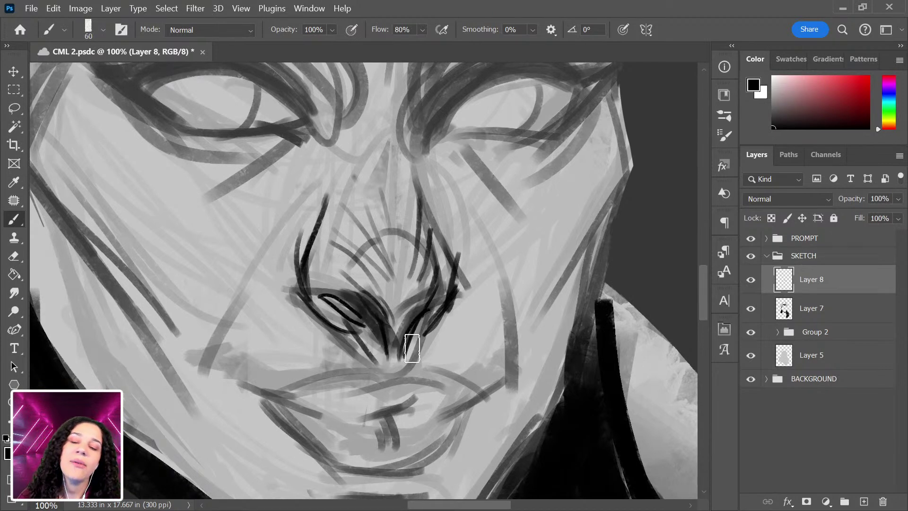
pyautogui.moveTo(359, 320)
pyautogui.mouseDown()
pyautogui.moveTo(385, 378)
pyautogui.moveTo(320, 280)
pyautogui.mouseUp()
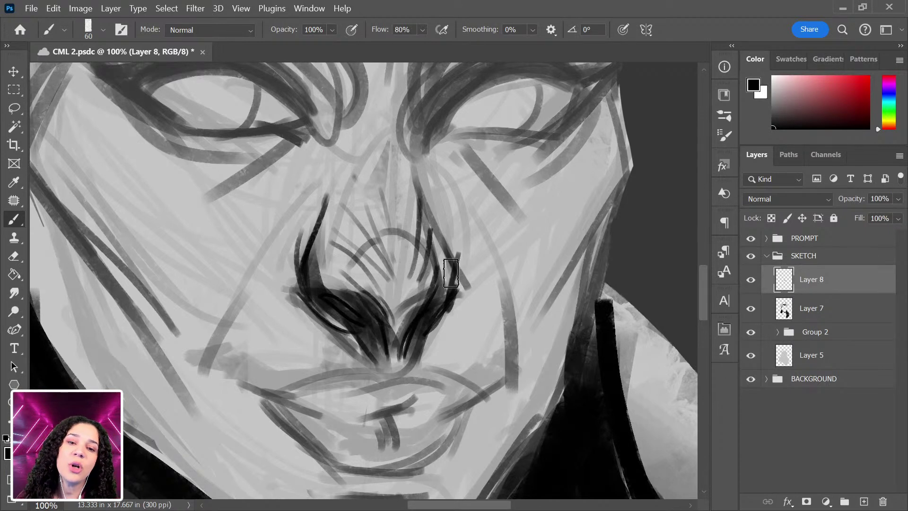
# Sample the light gray skin tone and paint over stray dark strokes around the nose wings and tip to refine their shape.
pyautogui.press('alt')
pyautogui.keyDown('alt'); pyautogui.click(284, 237); pyautogui.keyUp('alt')
pyautogui.moveTo(330, 217)
pyautogui.mouseDown()
pyautogui.moveTo(365, 275)
pyautogui.moveTo(357, 240)
pyautogui.moveTo(388, 263)
pyautogui.mouseUp()
pyautogui.moveTo(424, 288); pyautogui.dragTo(423, 211)
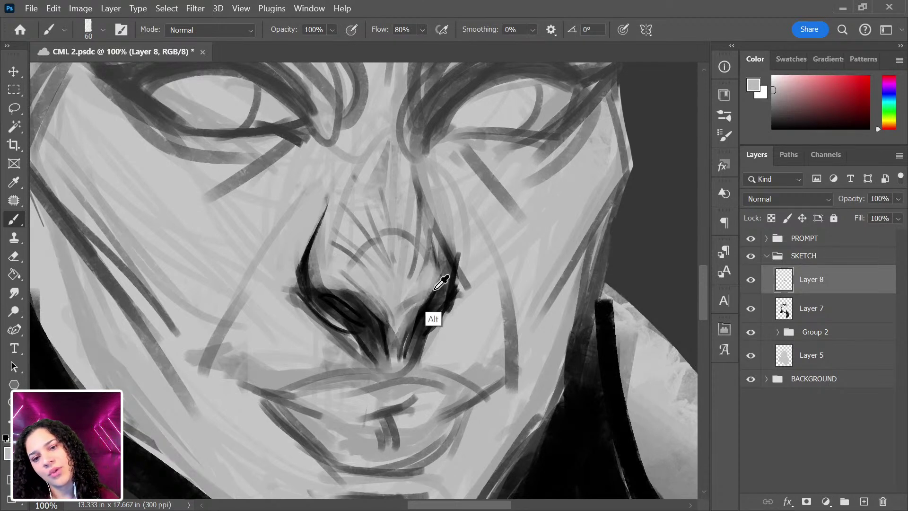
# Sample black from the nostril and shade the right nose wing, the wrinkles and both sides of the upper bridge.
pyautogui.keyDown('alt'); pyautogui.click(429, 303); pyautogui.keyUp('alt')
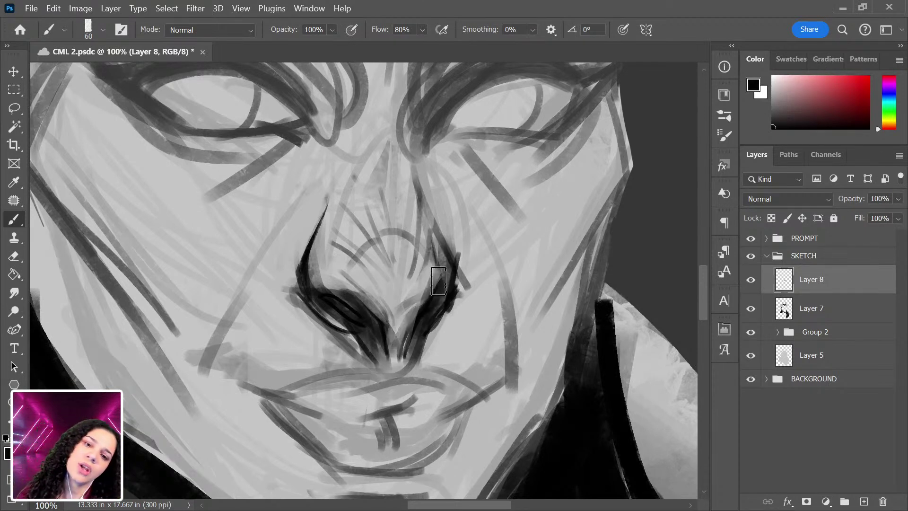
pyautogui.moveTo(477, 259); pyautogui.dragTo(454, 337)
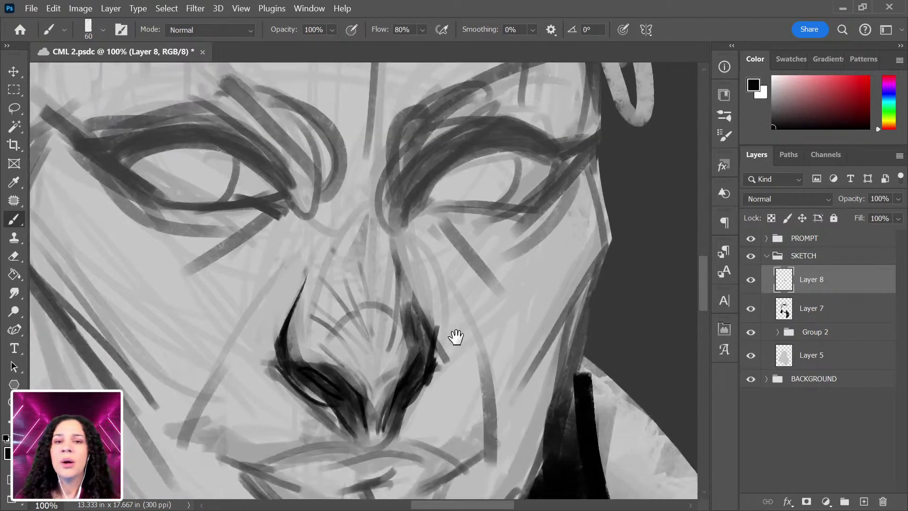
pyautogui.moveTo(361, 383)
pyautogui.mouseDown()
pyautogui.moveTo(336, 298)
pyautogui.moveTo(331, 319)
pyautogui.moveTo(345, 310)
pyautogui.moveTo(328, 263)
pyautogui.mouseUp()
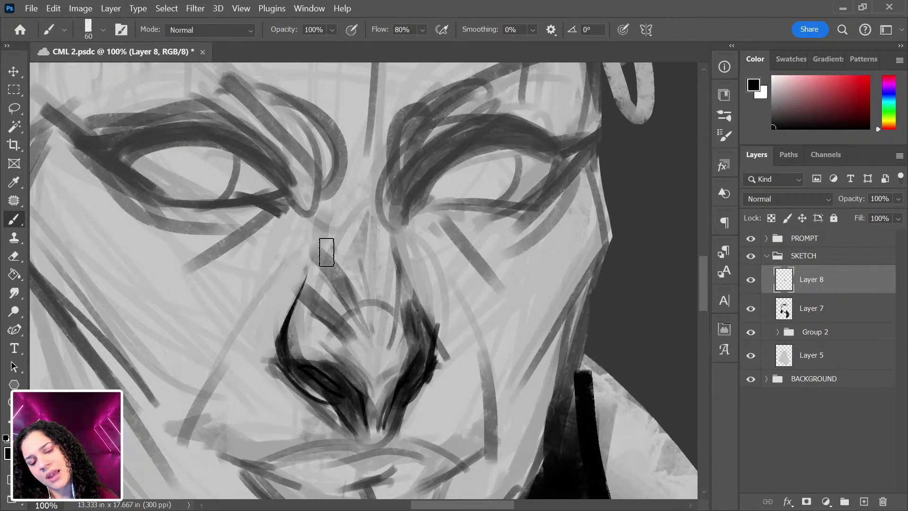
pyautogui.moveTo(399, 259); pyautogui.dragTo(408, 216)
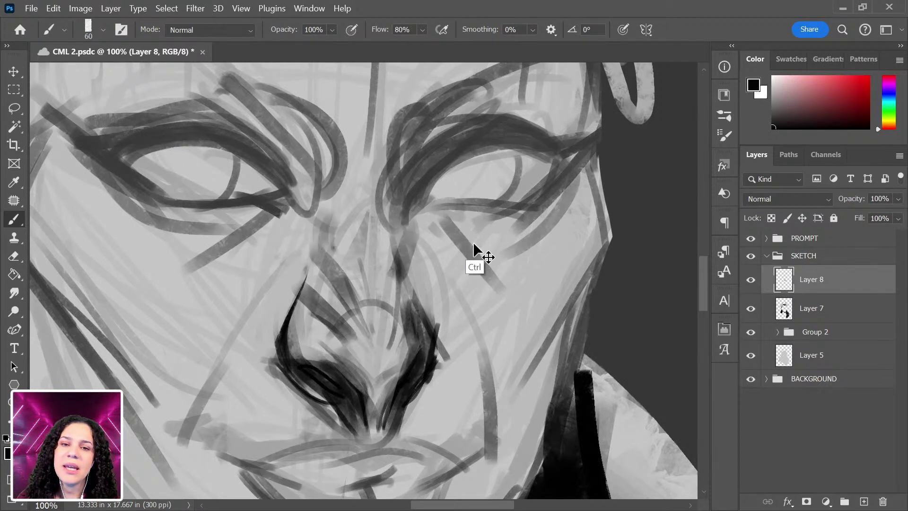
# Reduce the brush to size 35 and deepen the shading along the right side of the nose and outside the left nose wing.
pyautogui.press('[')
pyautogui.press('[')
pyautogui.press('[')
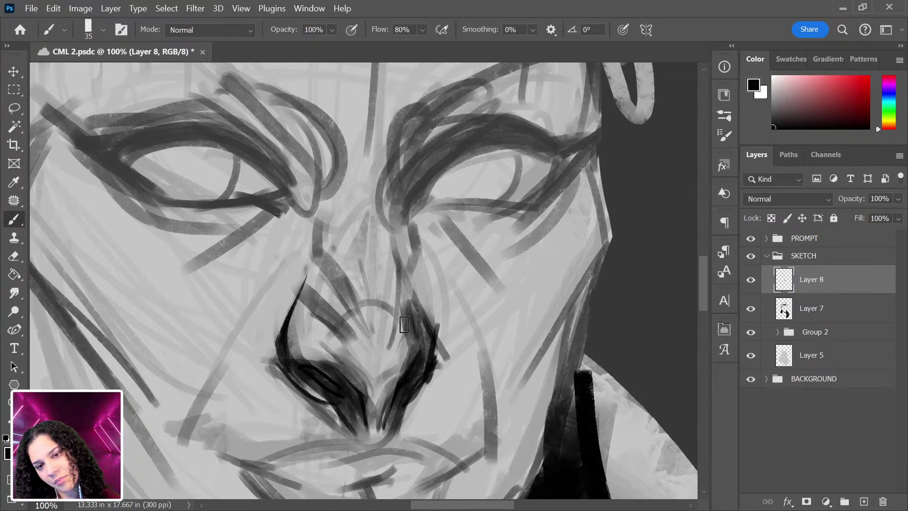
pyautogui.moveTo(405, 260)
pyautogui.mouseDown()
pyautogui.moveTo(408, 335)
pyautogui.moveTo(418, 269)
pyautogui.moveTo(433, 335)
pyautogui.moveTo(428, 279)
pyautogui.mouseUp()
pyautogui.moveTo(286, 306); pyautogui.dragTo(290, 275)
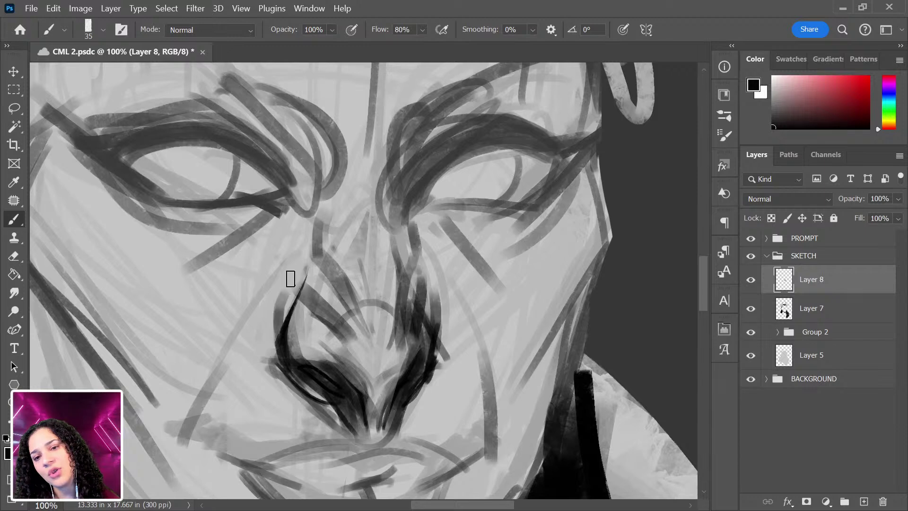
pyautogui.moveTo(475, 349); pyautogui.dragTo(471, 203)
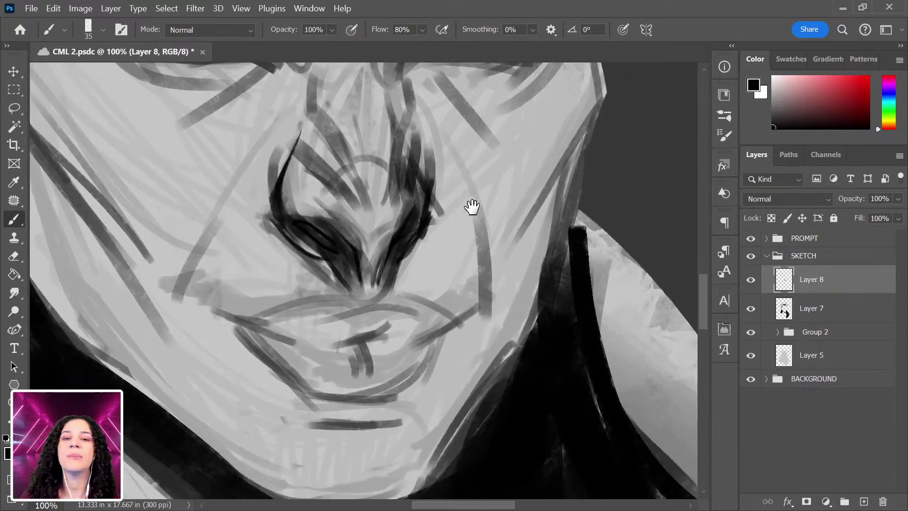
pyautogui.moveTo(426, 269); pyautogui.dragTo(428, 414)
pyautogui.scroll(-3, 429, 415)
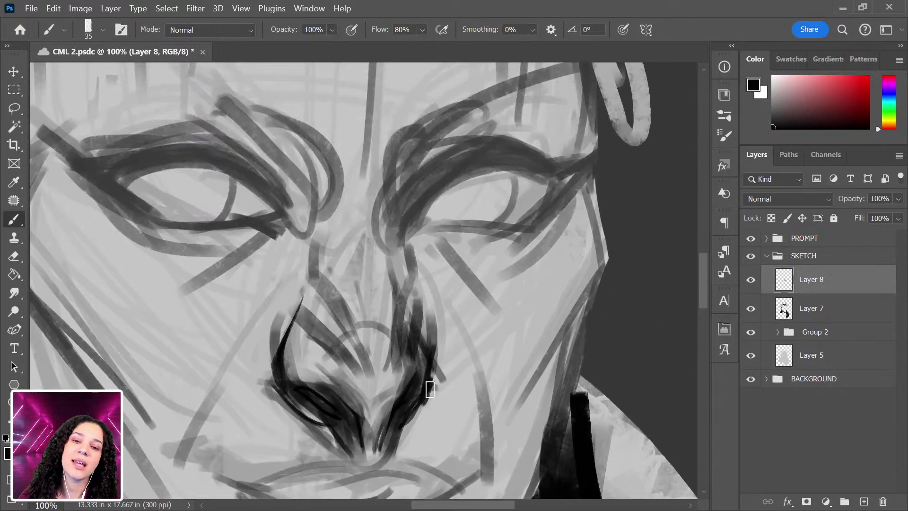
# Sample near-black from the nose and darken the outer edges of both nose wings.
pyautogui.scroll(1, 429, 390)
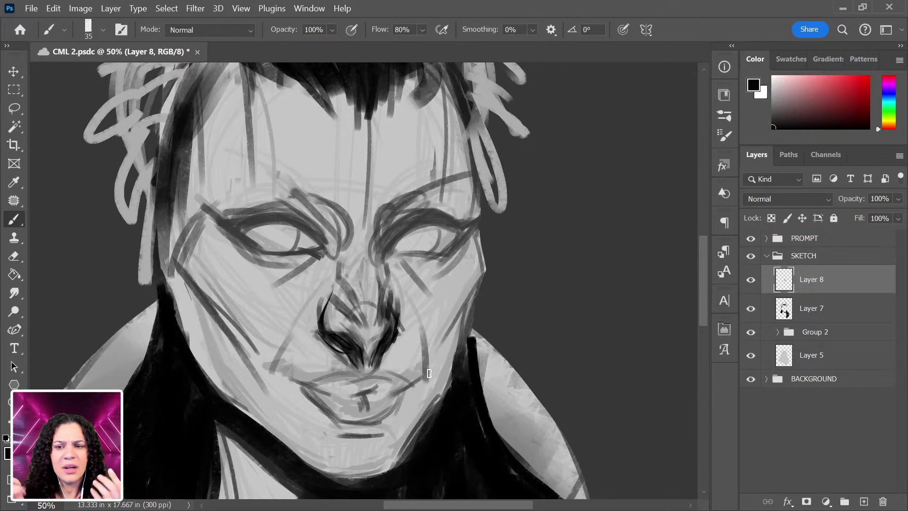
pyautogui.moveTo(325, 298); pyautogui.dragTo(317, 324)
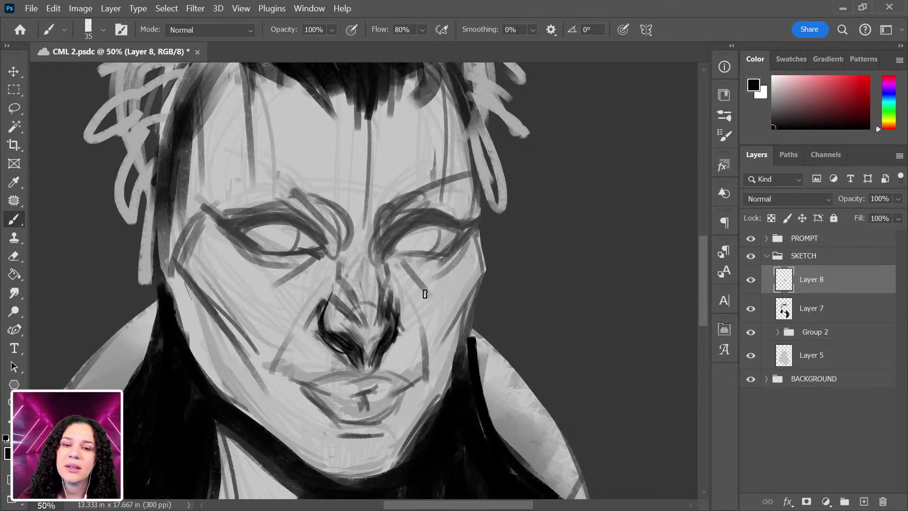
pyautogui.moveTo(400, 309); pyautogui.dragTo(411, 326)
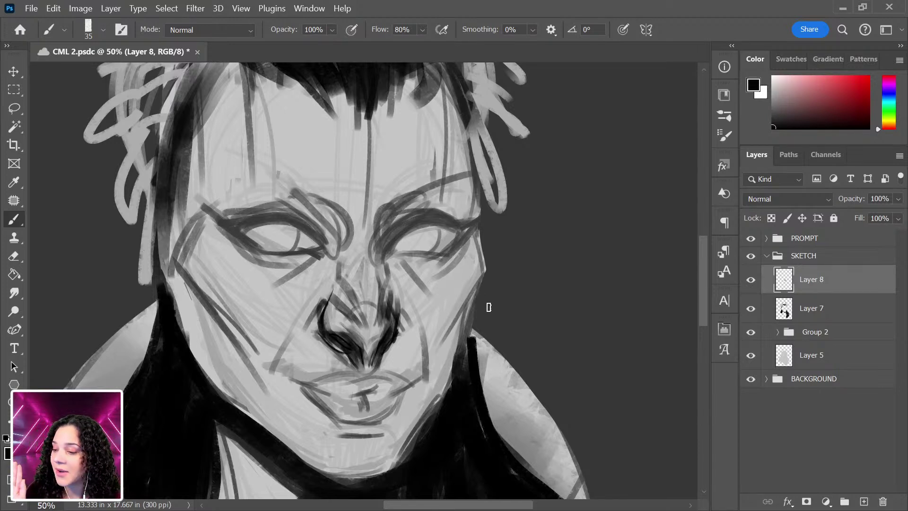
pyautogui.keyDown('alt'); pyautogui.click(389, 334); pyautogui.keyUp('alt')
pyautogui.moveTo(402, 315); pyautogui.dragTo(400, 331)
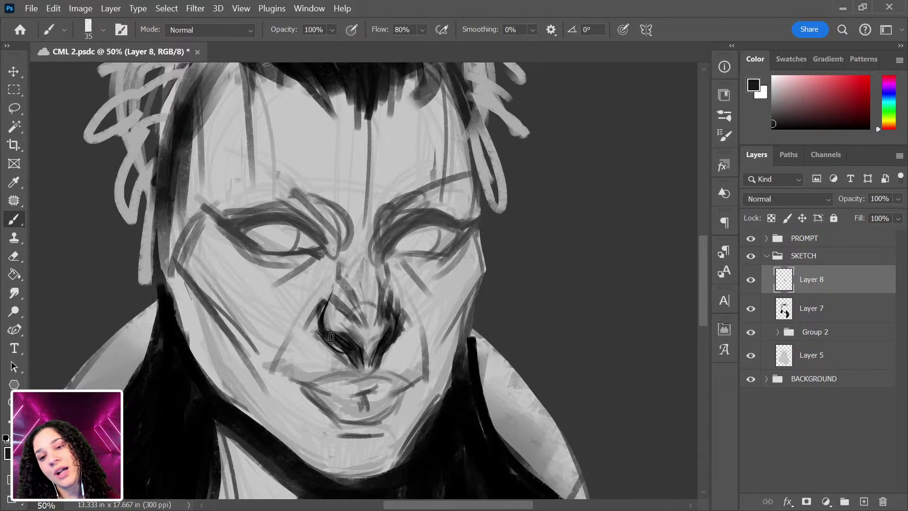
pyautogui.moveTo(321, 318); pyautogui.dragTo(335, 348)
# Enlarge the brush to size 80 and fill the upper lip with near-black shading.
pyautogui.moveTo(375, 383)
pyautogui.mouseDown()
pyautogui.moveTo(425, 279)
pyautogui.moveTo(421, 382)
pyautogui.moveTo(469, 293)
pyautogui.moveTo(445, 365)
pyautogui.moveTo(380, 393)
pyautogui.moveTo(394, 386)
pyautogui.moveTo(314, 382)
pyautogui.moveTo(370, 375)
pyautogui.moveTo(307, 388)
pyautogui.moveTo(404, 383)
pyautogui.moveTo(374, 389)
pyautogui.moveTo(385, 391)
pyautogui.moveTo(343, 382)
pyautogui.moveTo(371, 377)
pyautogui.moveTo(342, 377)
pyautogui.moveTo(371, 382)
pyautogui.moveTo(344, 393)
pyautogui.moveTo(331, 382)
pyautogui.moveTo(305, 382)
pyautogui.moveTo(402, 377)
pyautogui.moveTo(384, 377)
pyautogui.mouseUp()
pyautogui.press(']')
pyautogui.press(']')
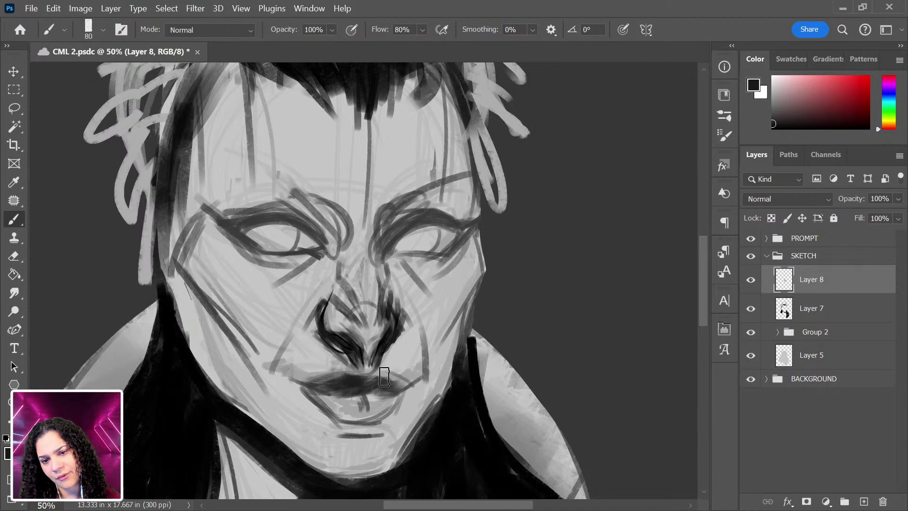
# Sample the light skin gray, reduce the brush to size 35 and clean up the skin between the nose and upper lip.
pyautogui.press('alt')
pyautogui.keyDown('alt'); pyautogui.click(324, 365); pyautogui.keyUp('alt')
pyautogui.press('[')
pyautogui.press('[')
pyautogui.press('[')
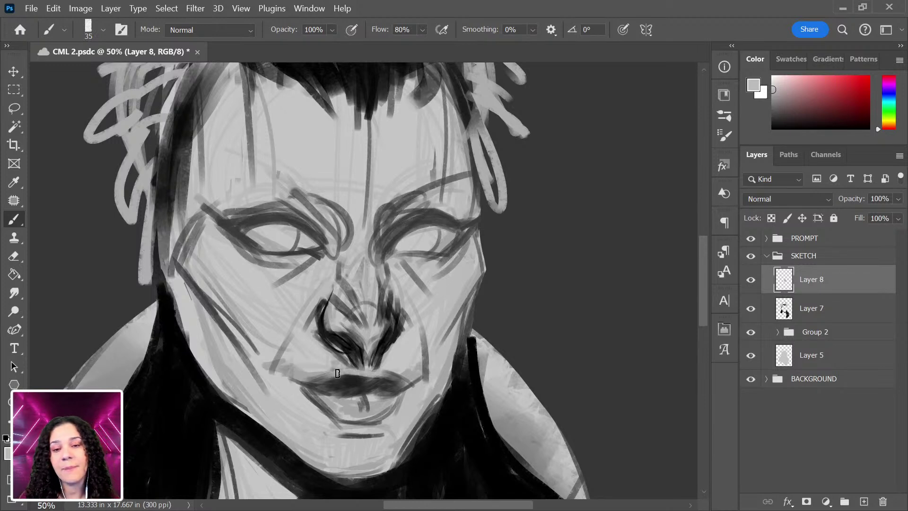
pyautogui.keyDown('alt'); pyautogui.click(376, 378); pyautogui.keyUp('alt')
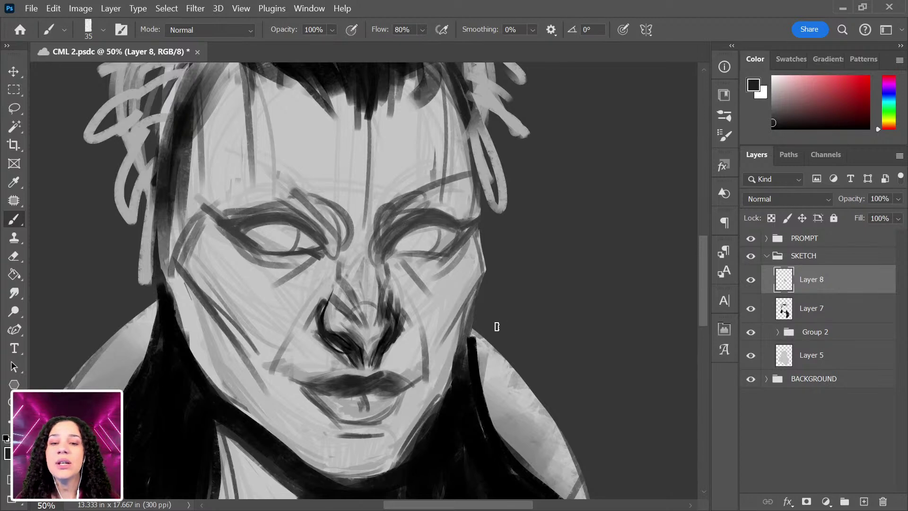
pyautogui.scroll(2, 461, 373)
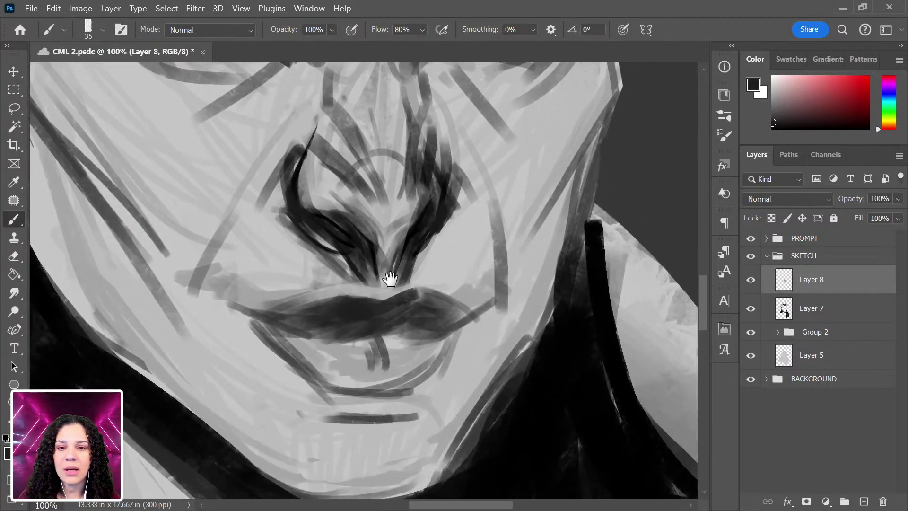
pyautogui.keyDown('alt'); pyautogui.click(310, 265); pyautogui.keyUp('alt')
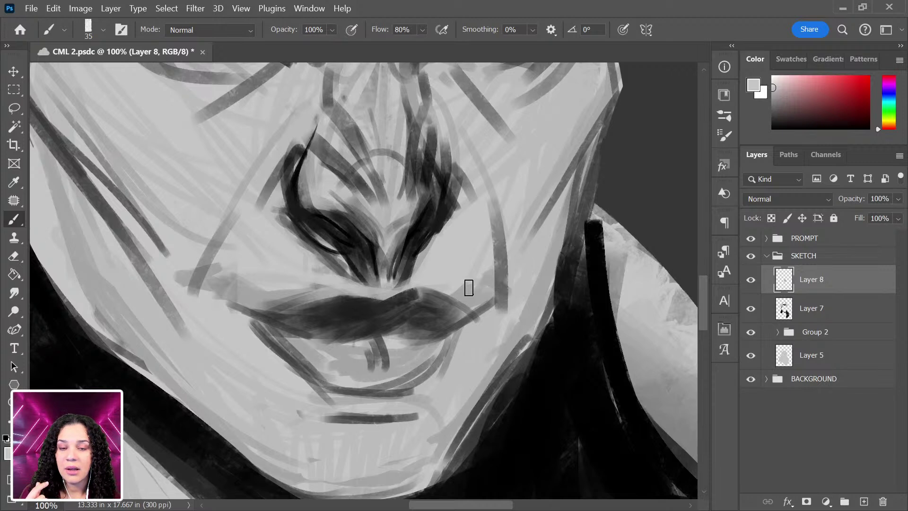
# Sample dark gray from the lip, enlarge the brush to size 125 and broaden the shading over the middle and left of the upper lip.
pyautogui.keyDown('alt'); pyautogui.click(396, 302); pyautogui.keyUp('alt')
pyautogui.moveTo(407, 297)
pyautogui.mouseDown()
pyautogui.moveTo(381, 290)
pyautogui.moveTo(389, 280)
pyautogui.mouseUp()
pyautogui.press(']')
pyautogui.press(']')
pyautogui.press(']')
pyautogui.press(']')
pyautogui.press(']')
pyautogui.press(']')
pyautogui.press(']')
pyautogui.press(']')
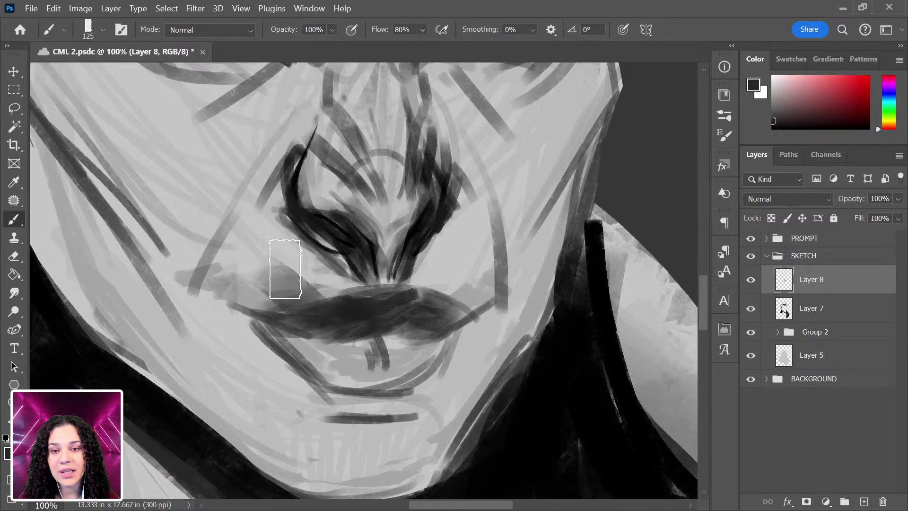
# Sample the light skin gray and paint broad strokes over the top of the upper lip to soften it.
pyautogui.keyDown('alt'); pyautogui.click(260, 247); pyautogui.keyUp('alt')
pyautogui.moveTo(259, 247)
pyautogui.mouseDown()
pyautogui.moveTo(284, 270)
pyautogui.moveTo(239, 275)
pyautogui.moveTo(304, 289)
pyautogui.moveTo(474, 289)
pyautogui.moveTo(379, 288)
pyautogui.mouseUp()
pyautogui.keyDown('alt'); pyautogui.click(391, 308); pyautogui.keyUp('alt')
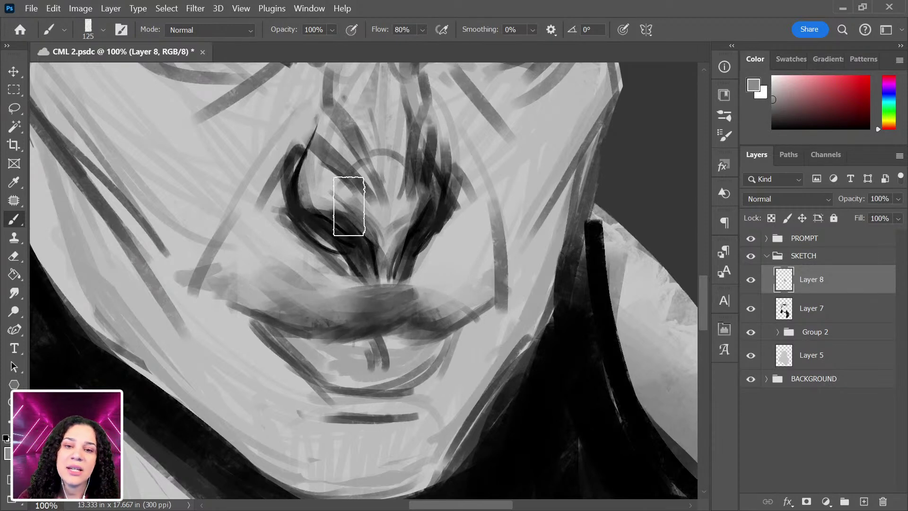
# Sample dark gray from the upper lip, reduce the brush to size 100 and shade the lip's center below the nose.
pyautogui.keyDown('alt'); pyautogui.click(343, 323); pyautogui.keyUp('alt')
pyautogui.moveTo(514, 291)
pyautogui.mouseDown()
pyautogui.moveTo(493, 406)
pyautogui.moveTo(504, 325)
pyautogui.mouseUp()
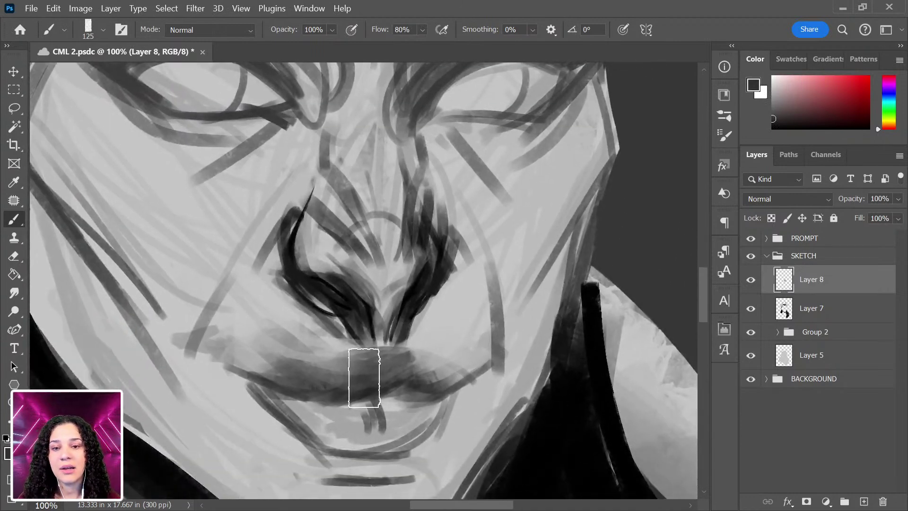
pyautogui.press('[')
pyautogui.press('[')
pyautogui.press('[')
pyautogui.press('[')
pyautogui.press('[')
pyautogui.press('[')
pyautogui.press('[')
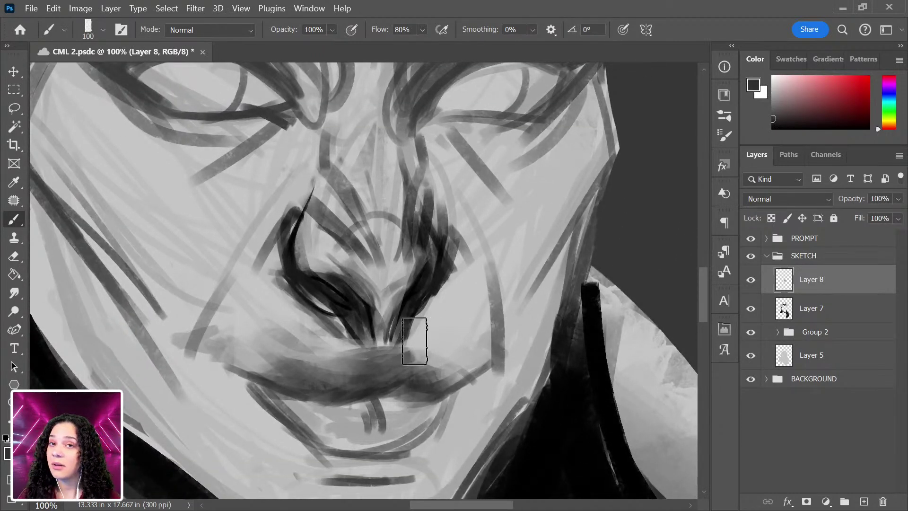
# Sample black from the clothing, reduce the brush to size 15 and draw the line between the lips.
pyautogui.keyDown('alt'); pyautogui.click(601, 362); pyautogui.keyUp('alt')
pyautogui.press('[')
pyautogui.press('[')
pyautogui.press('[')
pyautogui.press('[')
pyautogui.press('[')
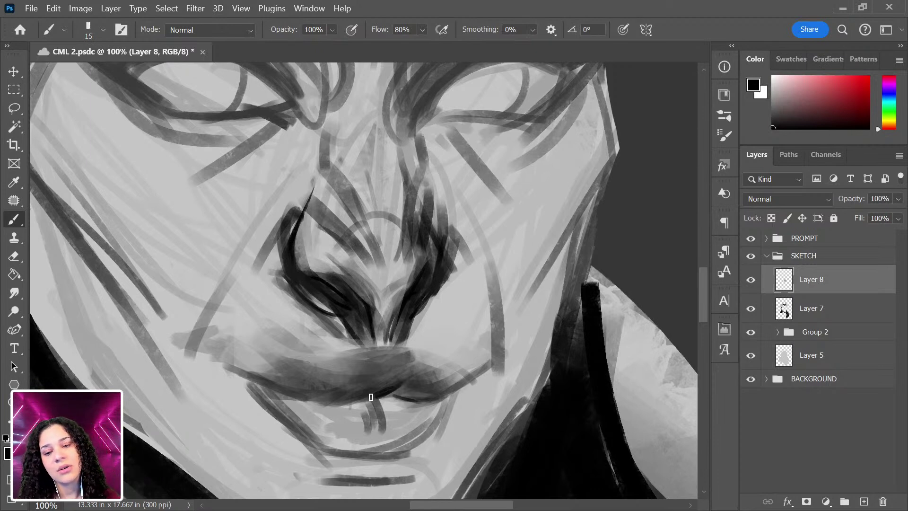
pyautogui.moveTo(346, 402); pyautogui.dragTo(263, 381)
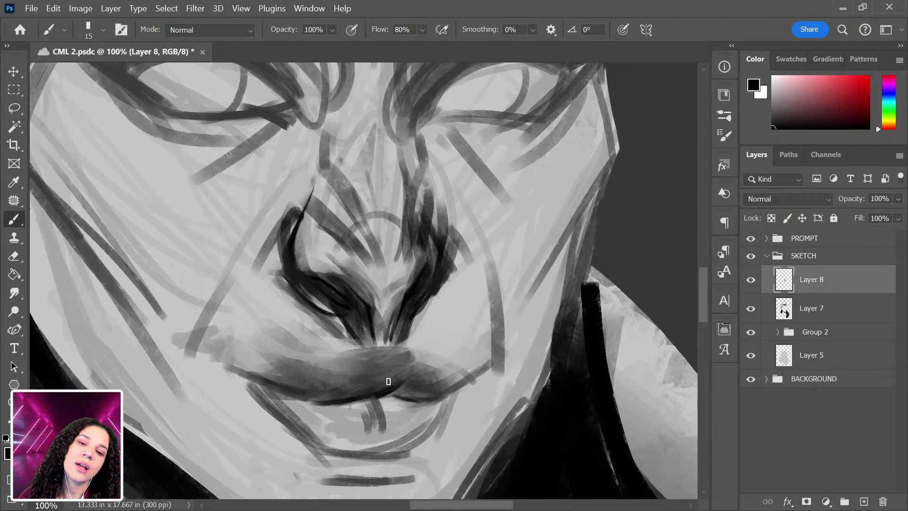
pyautogui.moveTo(349, 395); pyautogui.dragTo(350, 390)
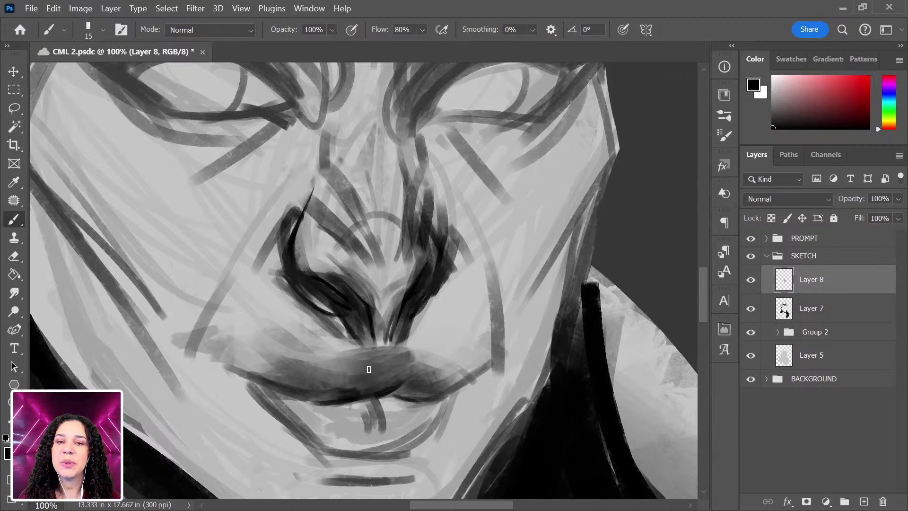
# Enlarge the brush to size 30, thicken the mouth line toward both corners and sample light gray from the lower lip.
pyautogui.press(']')
pyautogui.press(']')
pyautogui.press(']')
pyautogui.moveTo(342, 395)
pyautogui.mouseDown()
pyautogui.moveTo(310, 403)
pyautogui.moveTo(250, 383)
pyautogui.moveTo(333, 403)
pyautogui.moveTo(357, 383)
pyautogui.moveTo(349, 348)
pyautogui.moveTo(383, 374)
pyautogui.moveTo(379, 389)
pyautogui.moveTo(460, 386)
pyautogui.moveTo(385, 396)
pyautogui.moveTo(482, 385)
pyautogui.moveTo(483, 370)
pyautogui.moveTo(423, 314)
pyautogui.mouseUp()
pyautogui.press('alt')
pyautogui.keyDown('alt'); pyautogui.click(372, 416); pyautogui.keyUp('alt')
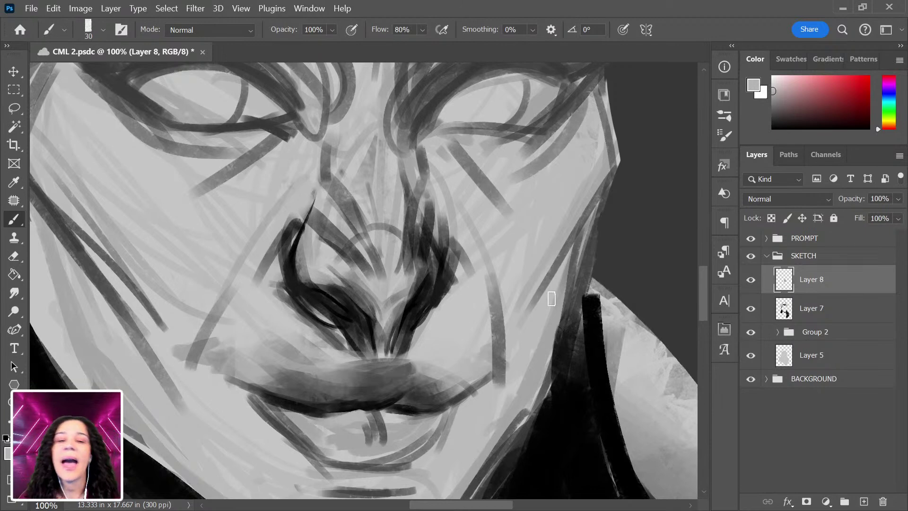
pyautogui.hotkey('ctrl', '-')
pyautogui.hotkey('ctrl', '-')
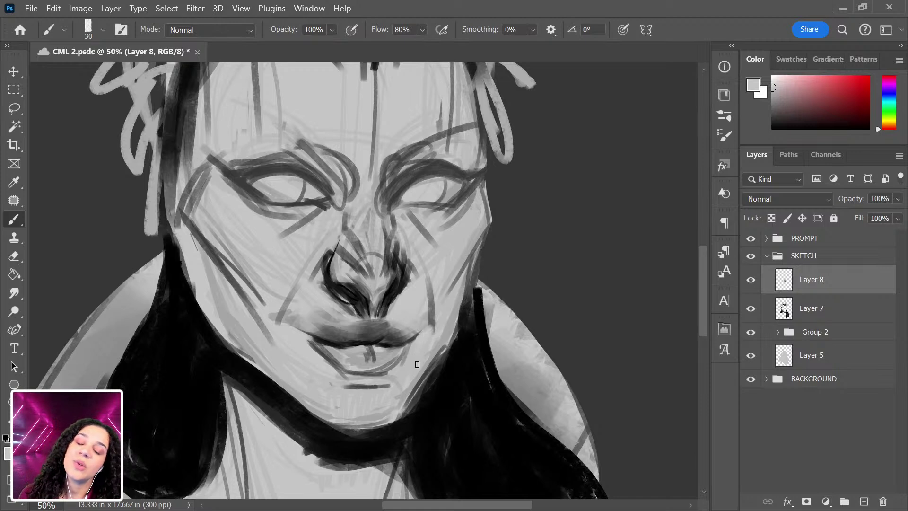
# Sample dark gray from the upper lip and extend both mouth corners outward and upward.
pyautogui.keyDown('alt'); pyautogui.click(332, 332); pyautogui.keyUp('alt')
pyautogui.moveTo(289, 317); pyautogui.dragTo(324, 337)
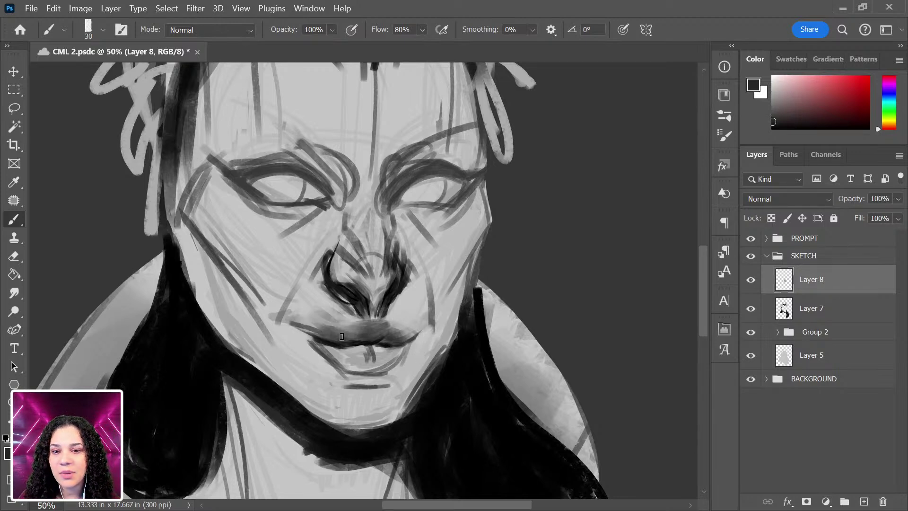
pyautogui.moveTo(406, 343); pyautogui.dragTo(433, 311)
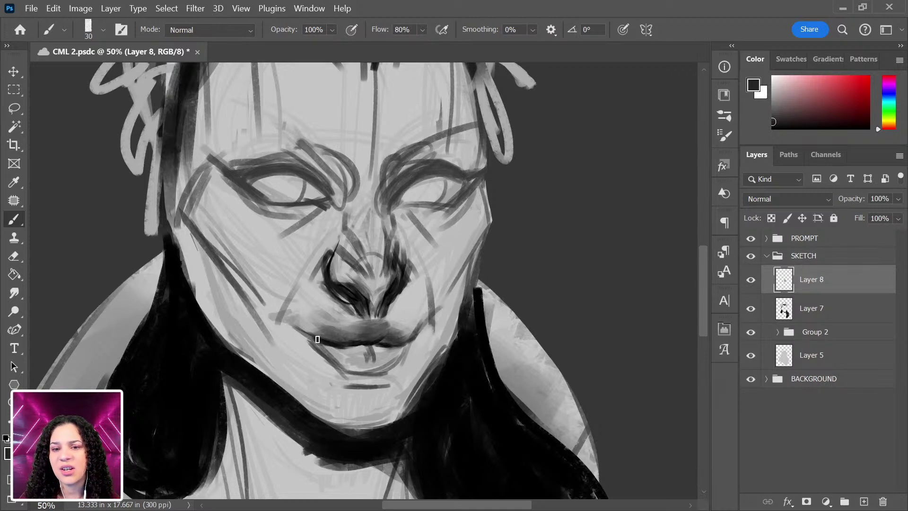
pyautogui.moveTo(287, 321); pyautogui.dragTo(323, 342)
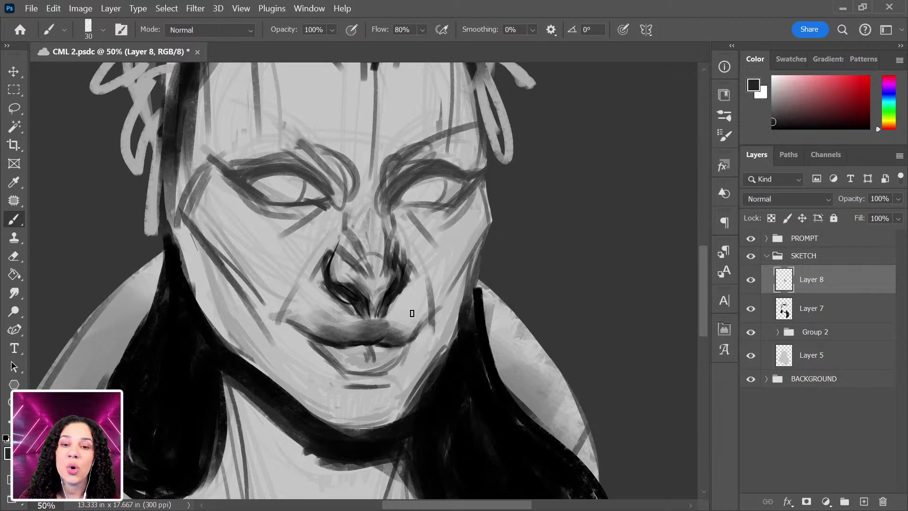
# Sample light gray, enlarge the brush to size 50 and repaint the skin under the nose and left nostril.
pyautogui.keyDown('alt'); pyautogui.click(368, 315); pyautogui.keyUp('alt')
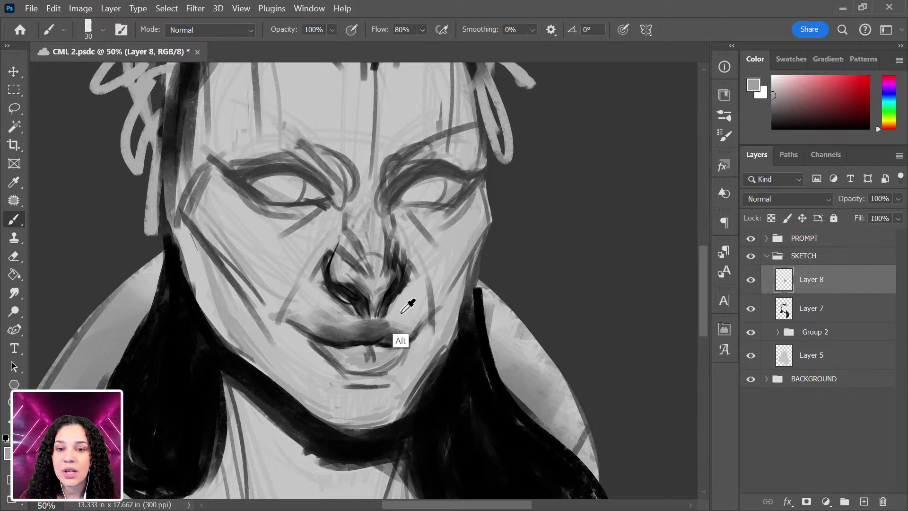
pyautogui.moveTo(378, 316)
pyautogui.mouseDown()
pyautogui.moveTo(394, 302)
pyautogui.moveTo(363, 314)
pyautogui.mouseUp()
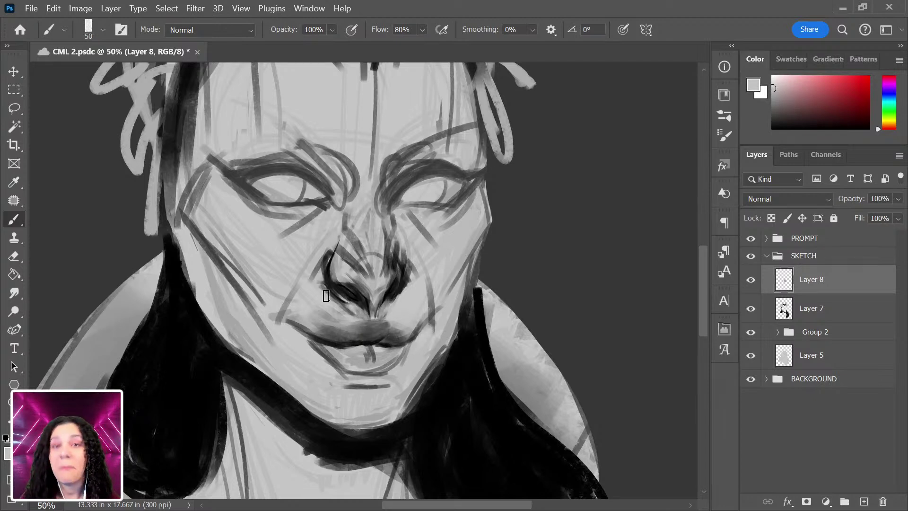
pyautogui.moveTo(359, 311)
pyautogui.mouseDown()
pyautogui.moveTo(318, 292)
pyautogui.moveTo(370, 322)
pyautogui.mouseUp()
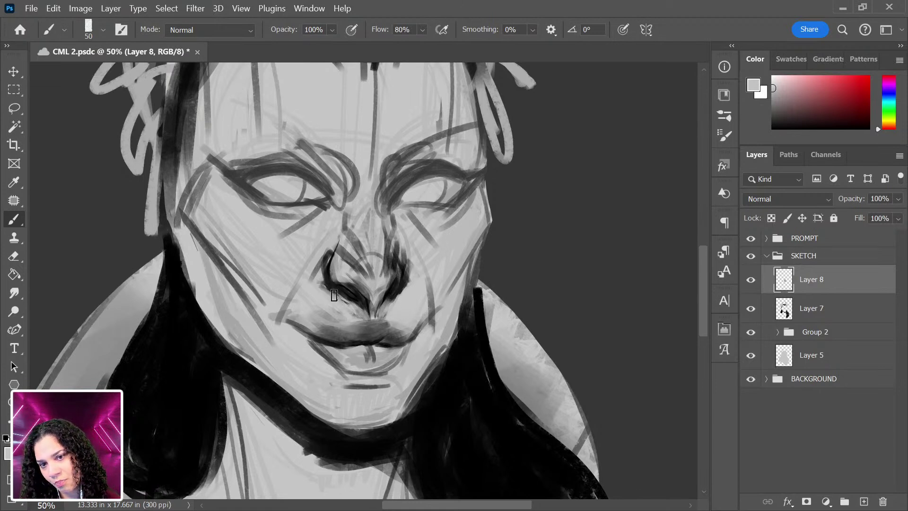
# Sample dark gray from the nose wing, reduce the brush to size 9 and draw fine strokes above the upper lip.
pyautogui.keyDown('alt'); pyautogui.click(324, 268); pyautogui.keyUp('alt')
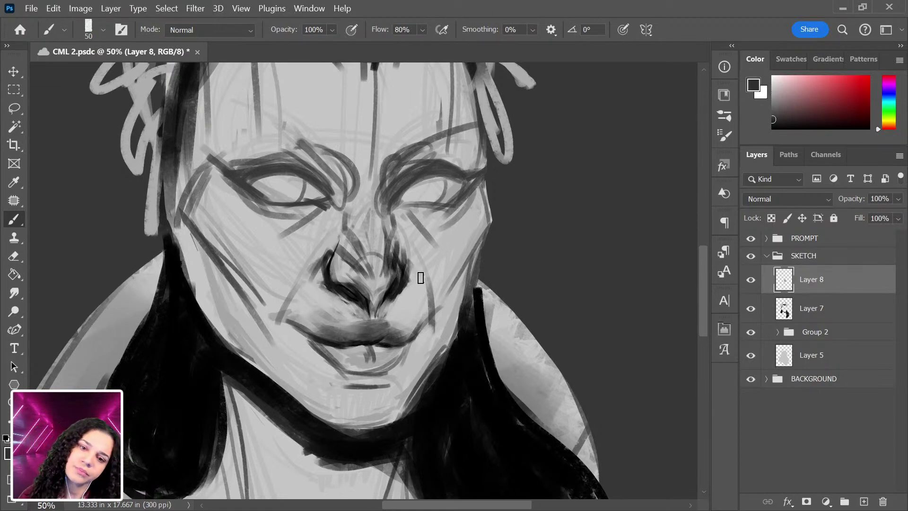
pyautogui.moveTo(432, 233)
pyautogui.mouseDown()
pyautogui.moveTo(438, 349)
pyautogui.moveTo(445, 270)
pyautogui.mouseUp()
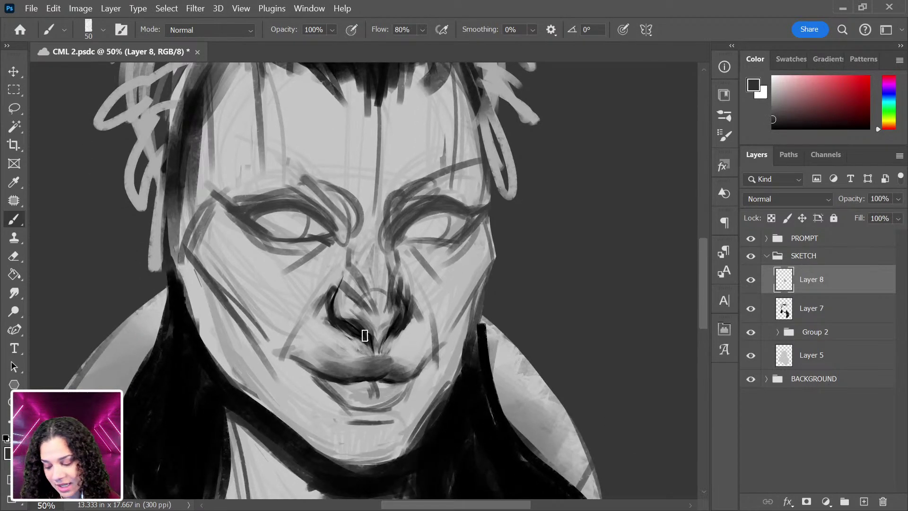
pyautogui.press(']')
pyautogui.press(']')
pyautogui.press('[')
pyautogui.press('[')
pyautogui.press('[')
pyautogui.press('[')
pyautogui.press('[')
pyautogui.press('[')
pyautogui.press('[')
pyautogui.press('[')
pyautogui.press('[')
pyautogui.press('[')
pyautogui.press('[')
pyautogui.hotkey('ctrl', 'z')
pyautogui.hotkey('ctrl', 'z')
pyautogui.hotkey('ctrl', '+')
pyautogui.moveTo(438, 384); pyautogui.dragTo(453, 279)
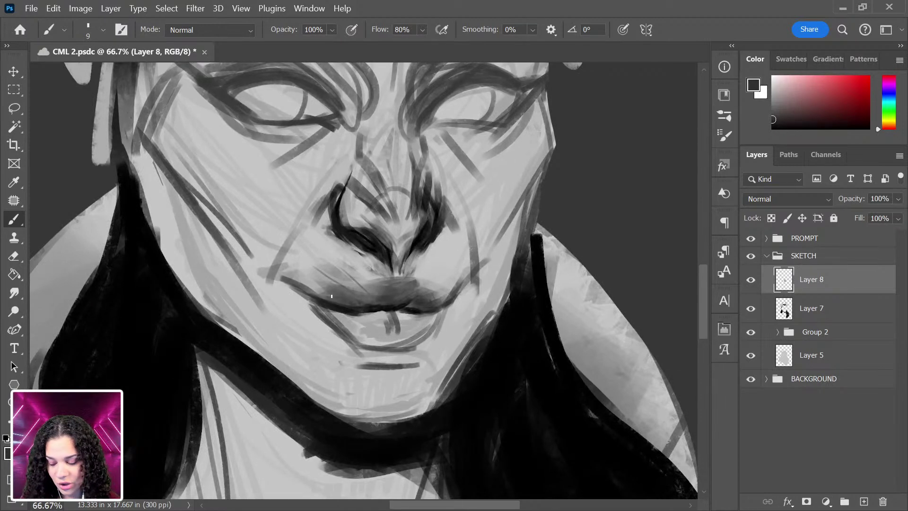
# Add darker strokes above the right half of the upper lip and below the nose using brush sizes 20 and 40.
pyautogui.press(']')
pyautogui.moveTo(424, 290)
pyautogui.mouseDown()
pyautogui.moveTo(442, 267)
pyautogui.moveTo(448, 295)
pyautogui.moveTo(454, 277)
pyautogui.mouseUp()
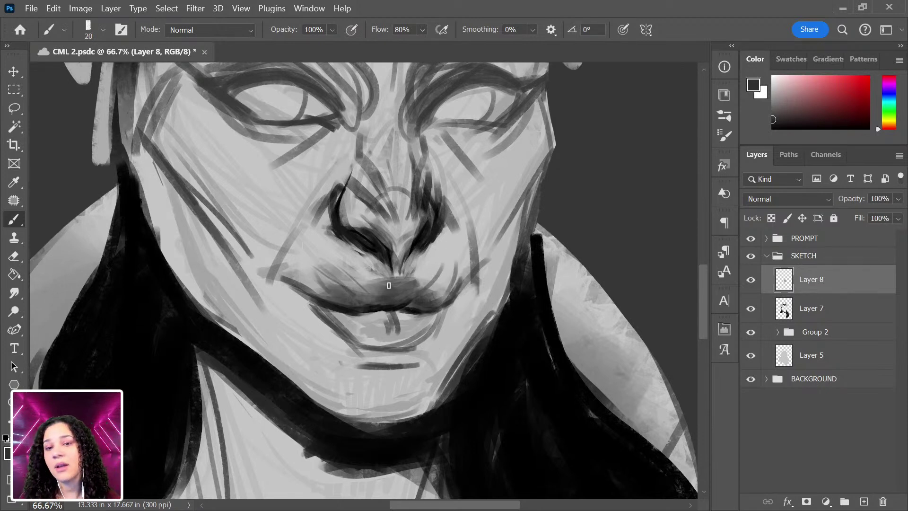
pyautogui.moveTo(381, 286); pyautogui.dragTo(371, 269)
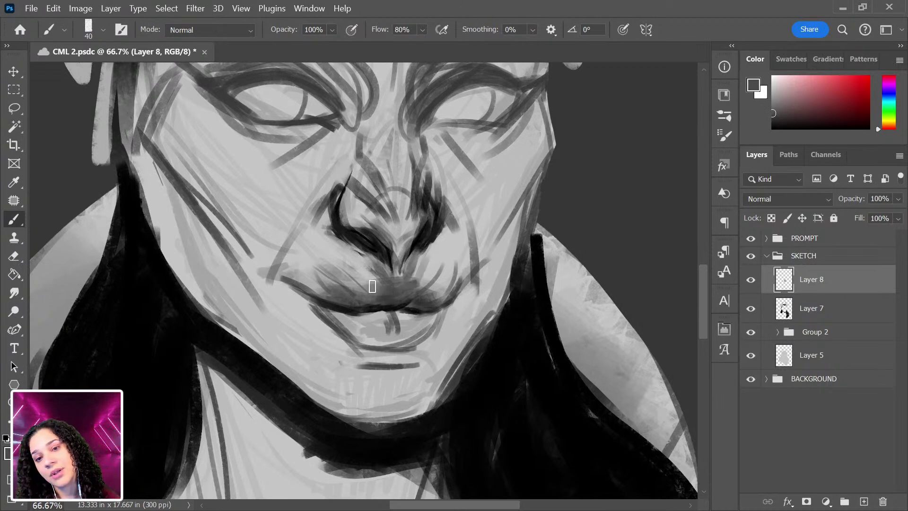
# Blend the shading above the left half of the upper lip with sampled light and dark grays.
pyautogui.press('alt')
pyautogui.keyDown('alt'); pyautogui.click(358, 258); pyautogui.keyUp('alt')
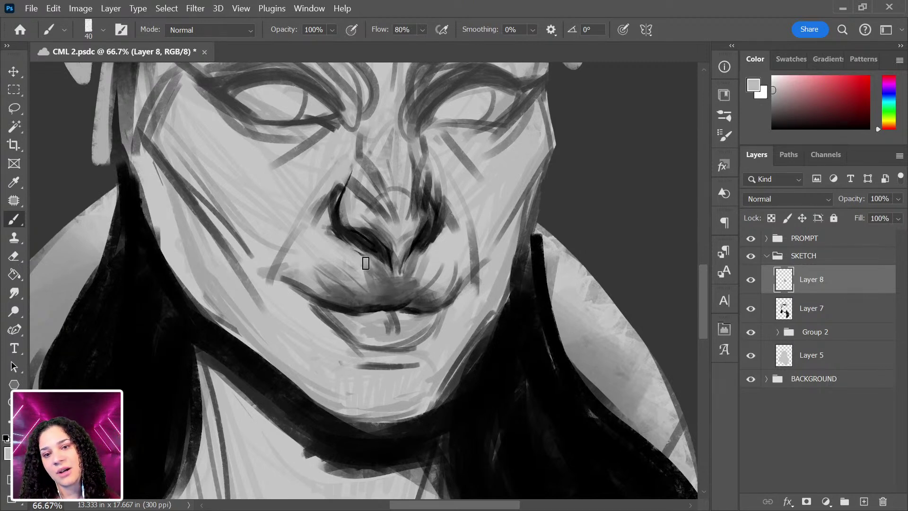
pyautogui.scroll(3, 370, 263)
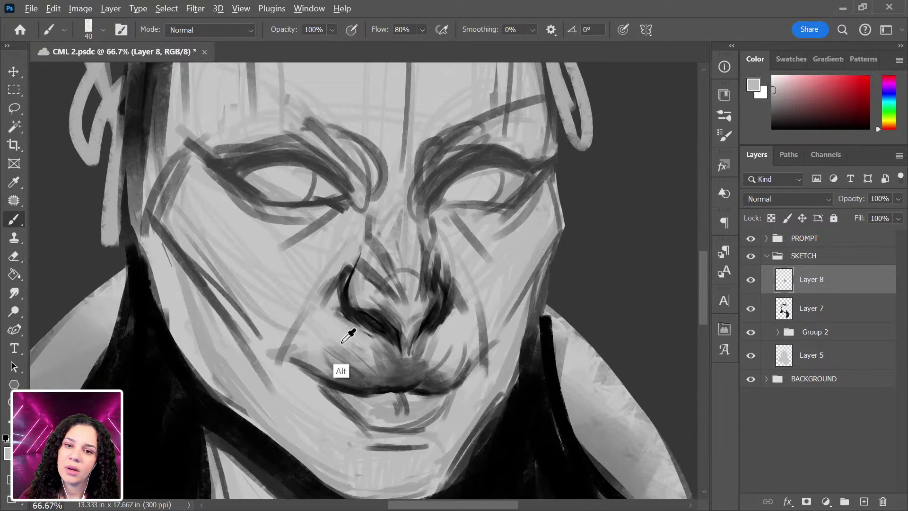
pyautogui.keyDown('alt'); pyautogui.click(369, 364); pyautogui.keyUp('alt')
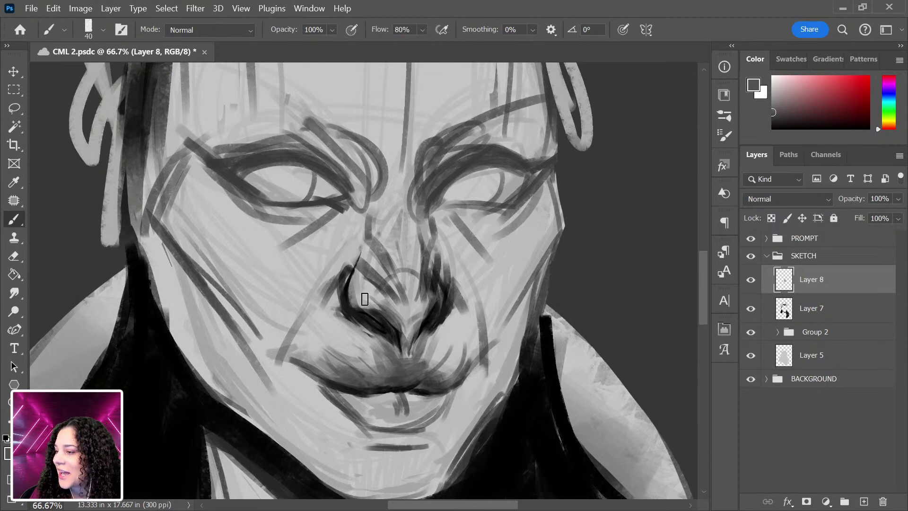
# Sample medium gray from the left mouth fold and shade the folds beside both mouth corners and the area right of the nose.
pyautogui.keyDown('alt'); pyautogui.click(285, 360); pyautogui.keyUp('alt')
pyautogui.moveTo(280, 356); pyautogui.dragTo(300, 354)
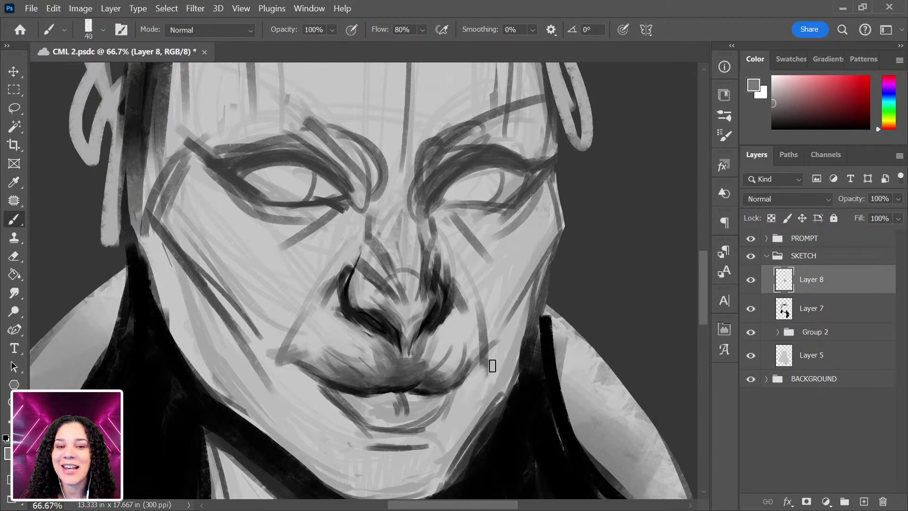
pyautogui.moveTo(480, 347); pyautogui.dragTo(490, 374)
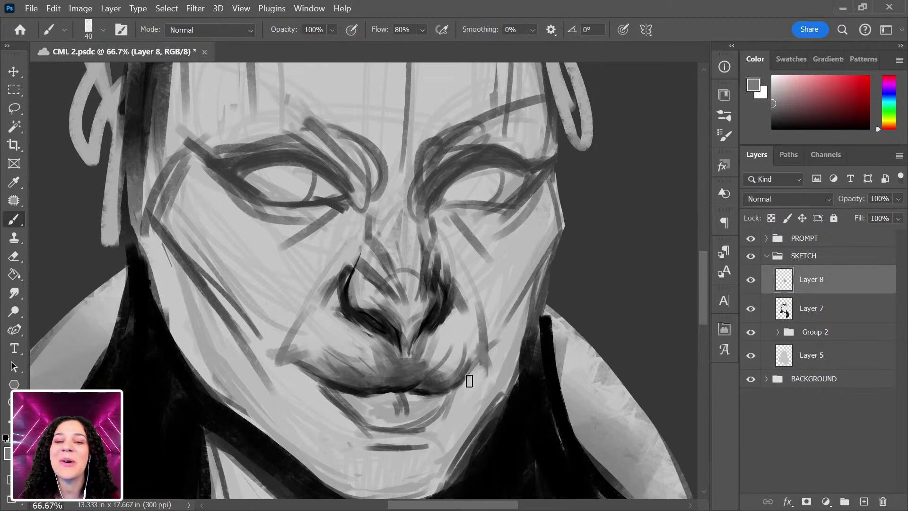
pyautogui.moveTo(465, 315); pyautogui.dragTo(452, 349)
pyautogui.scroll(10, 451, 349)
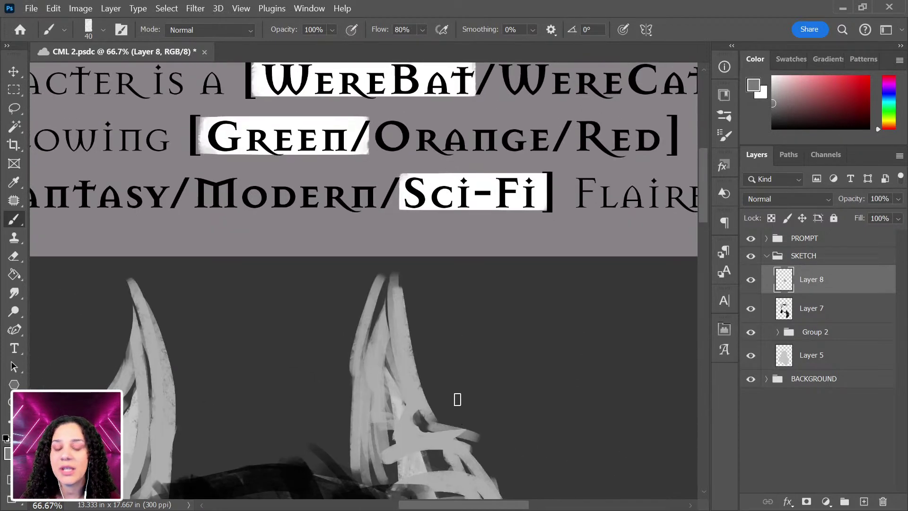
# Examine the highlighted prompt text and the character's ears, hair and face.
pyautogui.hotkey('ctrl', '-')
pyautogui.scroll(3, 457, 392)
pyautogui.hotkey('ctrl', '-')
pyautogui.scroll(-1, 472, 279)
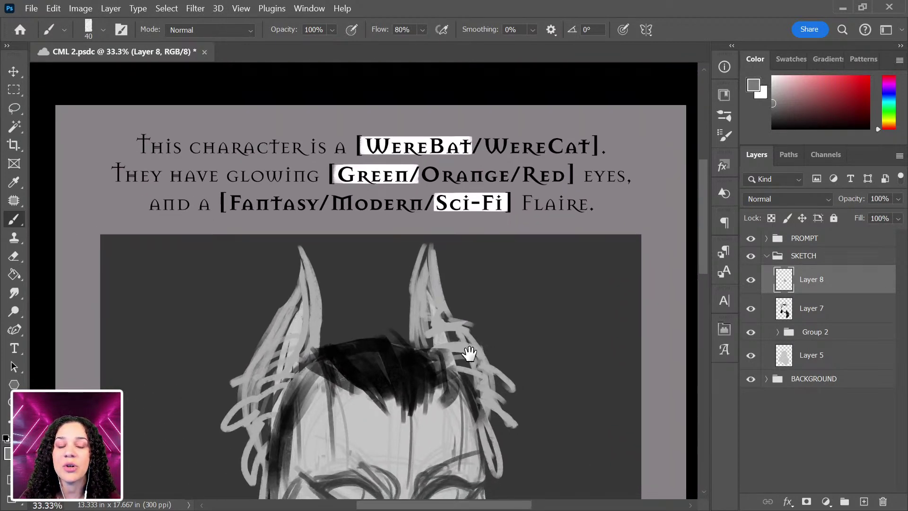
pyautogui.scroll(-2, 473, 352)
pyautogui.scroll(-1, 509, 343)
pyautogui.moveTo(509, 343); pyautogui.dragTo(510, 256)
pyautogui.scroll(-5, 510, 257)
pyautogui.hotkey('ctrl', '+')
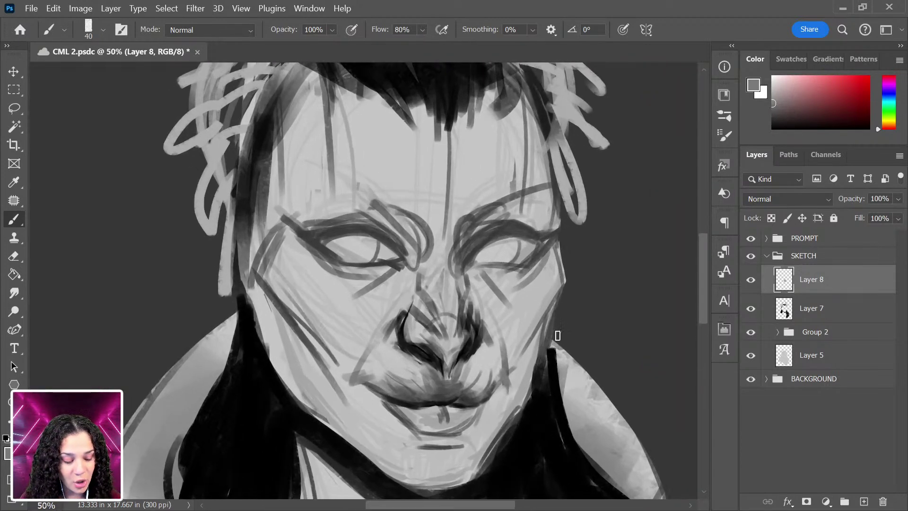
# Sample black from the hair, enlarge the brush to size 70 and darken the lash lines of both eyes.
pyautogui.press('alt')
pyautogui.keyDown('alt'); pyautogui.click(260, 404); pyautogui.keyUp('alt')
pyautogui.press(']')
pyautogui.press(']')
pyautogui.press(']')
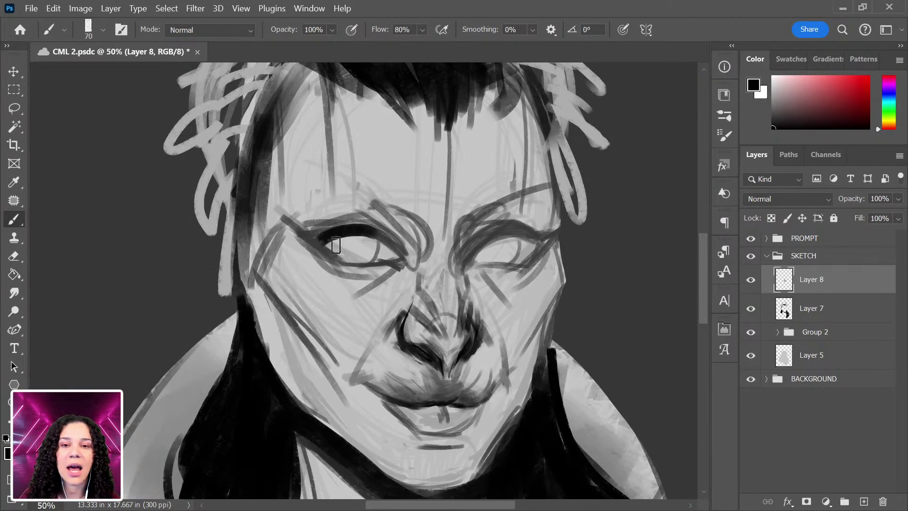
pyautogui.moveTo(327, 233)
pyautogui.mouseDown()
pyautogui.moveTo(302, 231)
pyautogui.moveTo(350, 263)
pyautogui.mouseUp()
pyautogui.moveTo(478, 248)
pyautogui.mouseDown()
pyautogui.moveTo(543, 239)
pyautogui.moveTo(558, 218)
pyautogui.moveTo(542, 242)
pyautogui.mouseUp()
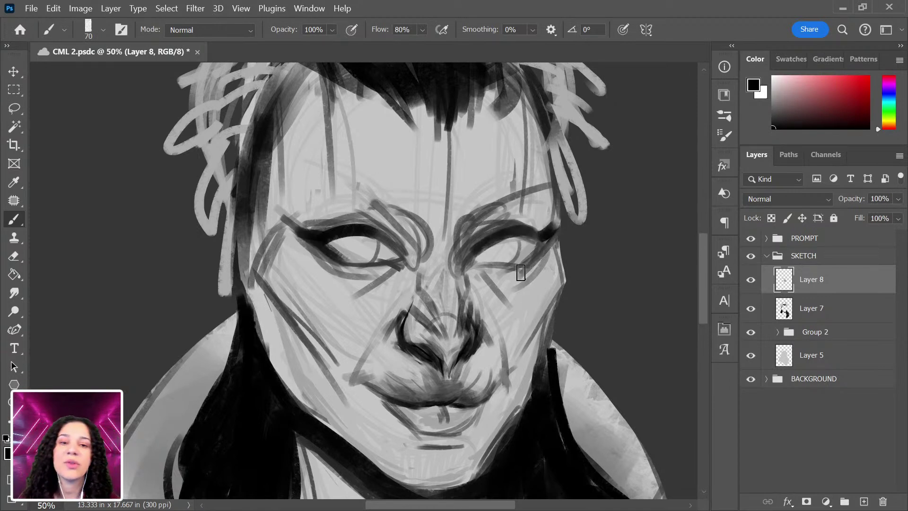
pyautogui.press('ctrl')
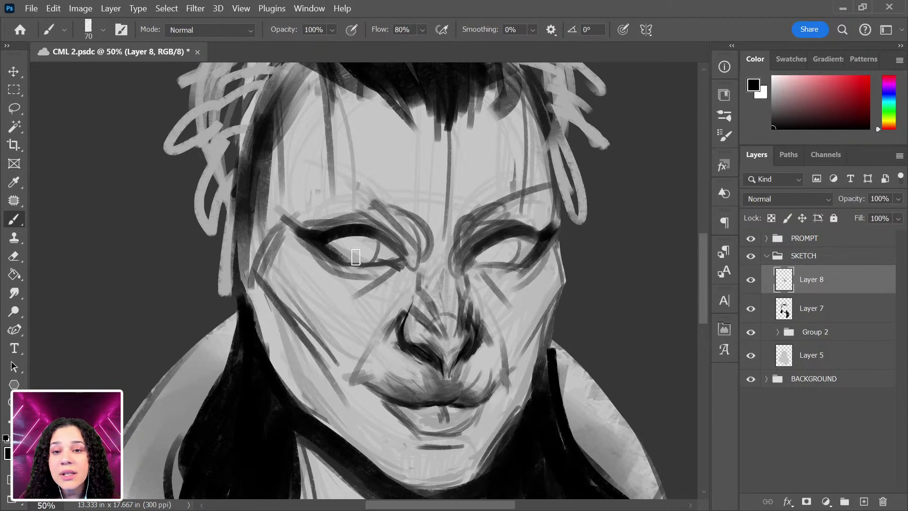
# Darken the inner brow areas above both eyes with brush size 125 and shade the nose bridge with a sampled medium gray.
pyautogui.moveTo(318, 242)
pyautogui.mouseDown()
pyautogui.moveTo(414, 268)
pyautogui.moveTo(417, 236)
pyautogui.moveTo(364, 206)
pyautogui.mouseUp()
pyautogui.press(']')
pyautogui.press(']')
pyautogui.press(']')
pyautogui.press(']')
pyautogui.moveTo(469, 241)
pyautogui.mouseDown()
pyautogui.moveTo(502, 229)
pyautogui.moveTo(463, 249)
pyautogui.moveTo(479, 214)
pyautogui.moveTo(466, 275)
pyautogui.moveTo(476, 270)
pyautogui.moveTo(436, 256)
pyautogui.moveTo(453, 315)
pyautogui.moveTo(449, 260)
pyautogui.moveTo(448, 294)
pyautogui.moveTo(425, 285)
pyautogui.moveTo(430, 280)
pyautogui.moveTo(420, 290)
pyautogui.moveTo(448, 252)
pyautogui.mouseUp()
pyautogui.keyDown('alt'); pyautogui.click(448, 260); pyautogui.keyUp('alt')
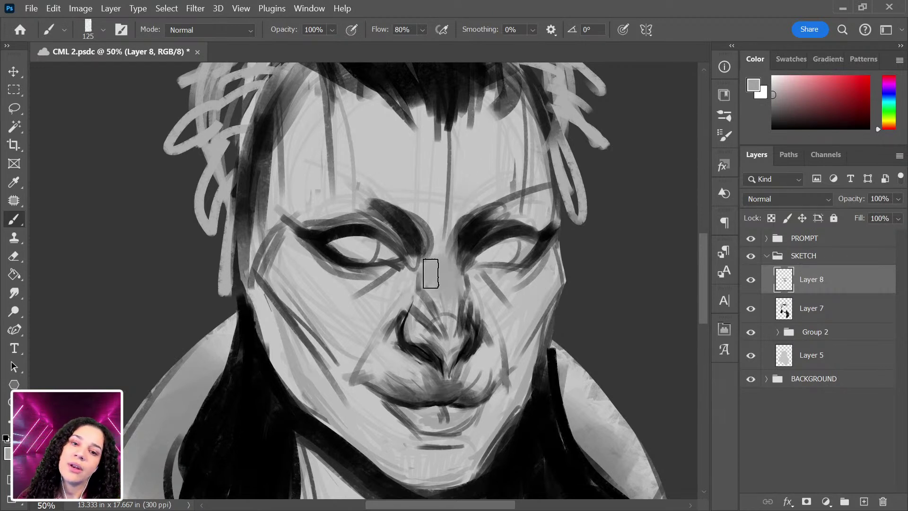
# Sample near-black from the left eye's outline and shade beneath the lower lids of both eyes.
pyautogui.keyDown('alt'); pyautogui.click(328, 266); pyautogui.keyUp('alt')
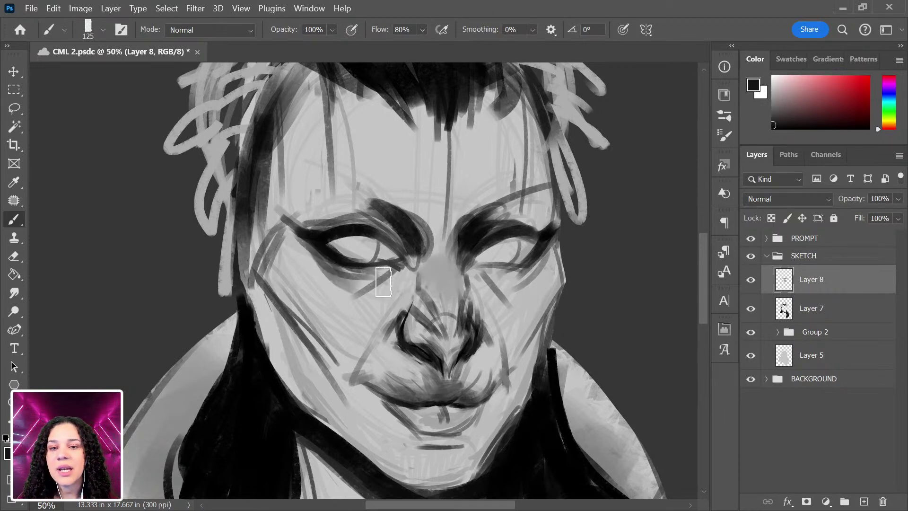
pyautogui.moveTo(322, 253); pyautogui.dragTo(349, 273)
pyautogui.moveTo(543, 252)
pyautogui.mouseDown()
pyautogui.moveTo(515, 277)
pyautogui.moveTo(487, 280)
pyautogui.mouseUp()
pyautogui.moveTo(352, 275); pyautogui.dragTo(397, 265)
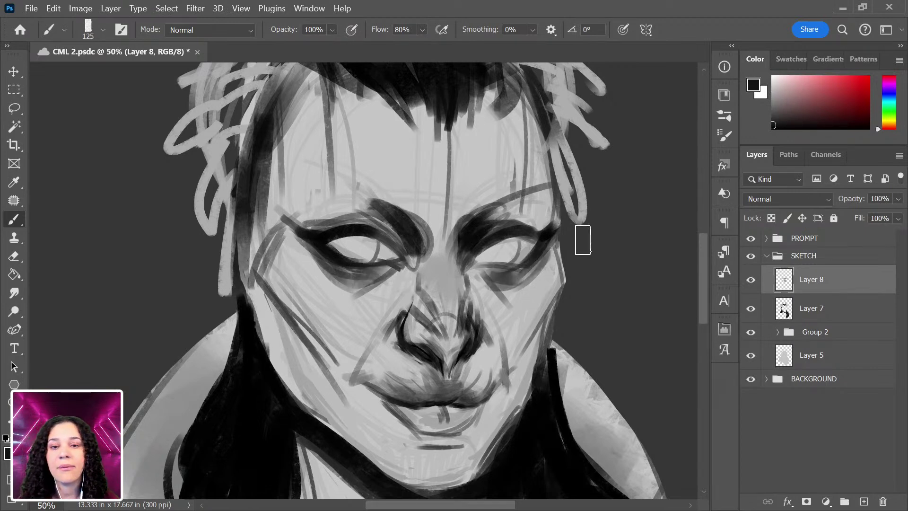
# Reduce the brush to size 35 and paint sharply angled eyebrows and dark inner eye corners, with dark accents at the mouth corners.
pyautogui.hotkey('ctrl', '-')
pyautogui.hotkey('ctrl', '-')
pyautogui.moveTo(452, 383)
pyautogui.mouseDown()
pyautogui.moveTo(478, 235)
pyautogui.moveTo(473, 246)
pyautogui.mouseUp()
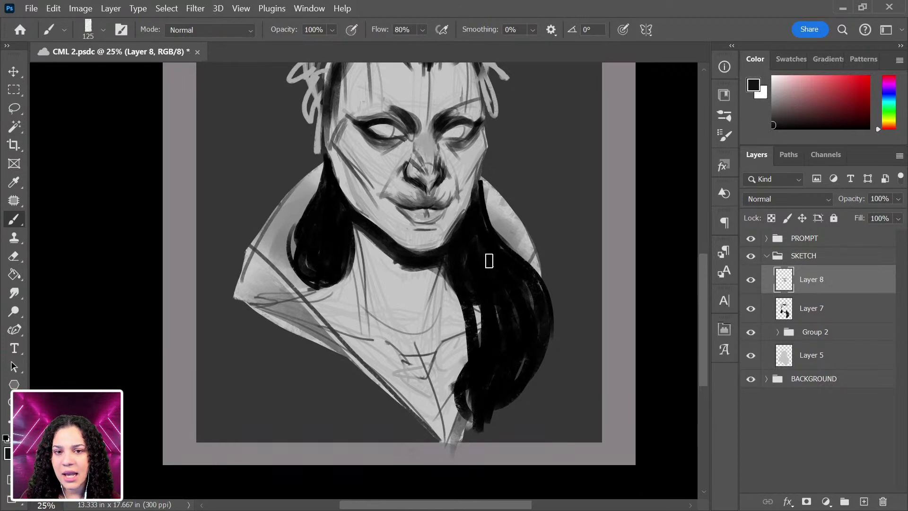
pyautogui.press('ctrl')
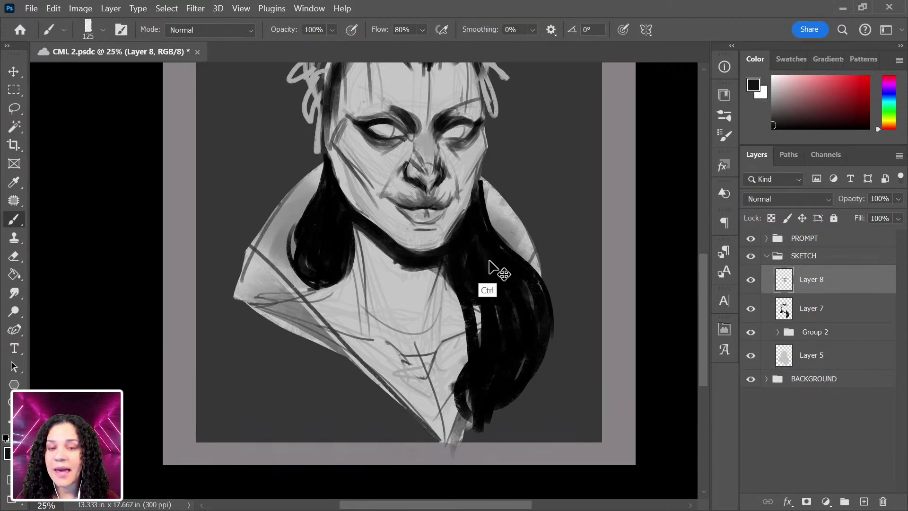
pyautogui.hotkey('ctrl', '+')
pyautogui.moveTo(483, 284); pyautogui.dragTo(466, 355)
pyautogui.moveTo(440, 182)
pyautogui.mouseDown()
pyautogui.moveTo(434, 217)
pyautogui.moveTo(398, 231)
pyautogui.moveTo(374, 211)
pyautogui.moveTo(396, 227)
pyautogui.mouseUp()
pyautogui.press('[')
pyautogui.press('[')
pyautogui.press('[')
pyautogui.press('[')
pyautogui.press('[')
pyautogui.press('[')
pyautogui.moveTo(454, 232)
pyautogui.mouseDown()
pyautogui.moveTo(496, 207)
pyautogui.moveTo(448, 238)
pyautogui.moveTo(496, 207)
pyautogui.moveTo(473, 213)
pyautogui.moveTo(495, 206)
pyautogui.mouseUp()
pyautogui.moveTo(360, 213)
pyautogui.mouseDown()
pyautogui.moveTo(413, 233)
pyautogui.moveTo(391, 225)
pyautogui.moveTo(418, 246)
pyautogui.moveTo(432, 221)
pyautogui.moveTo(422, 253)
pyautogui.mouseUp()
pyautogui.moveTo(444, 224); pyautogui.dragTo(428, 246)
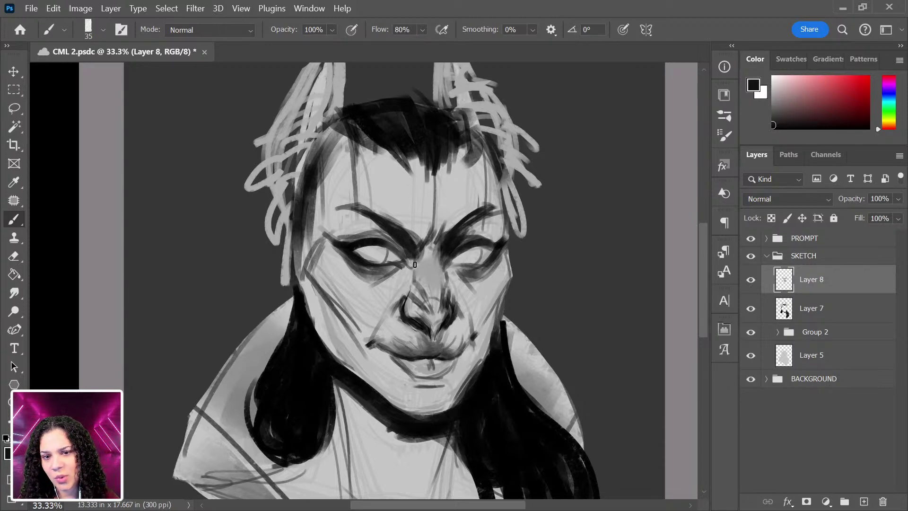
# Add a new layer and draw vertical seam lines from below the left eye to the jaw and up the forehead.
pyautogui.scroll(1, 497, 219)
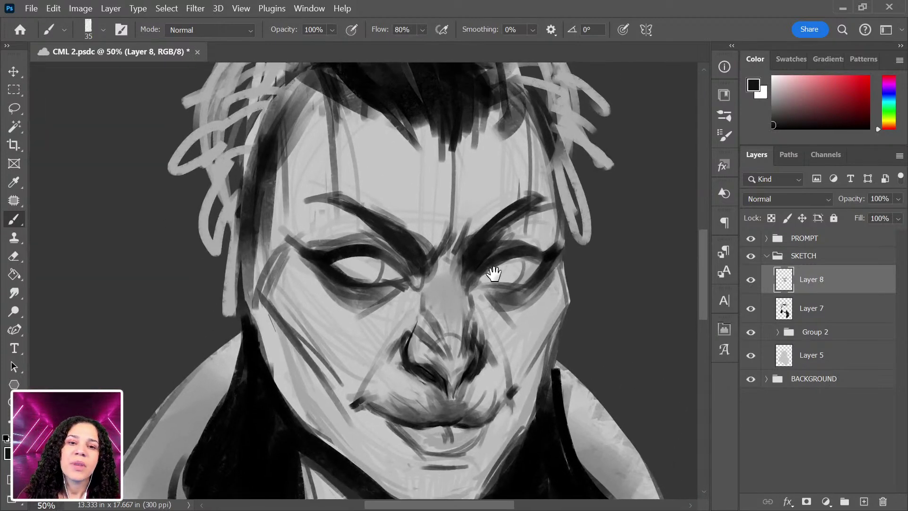
pyautogui.moveTo(493, 274); pyautogui.dragTo(498, 238)
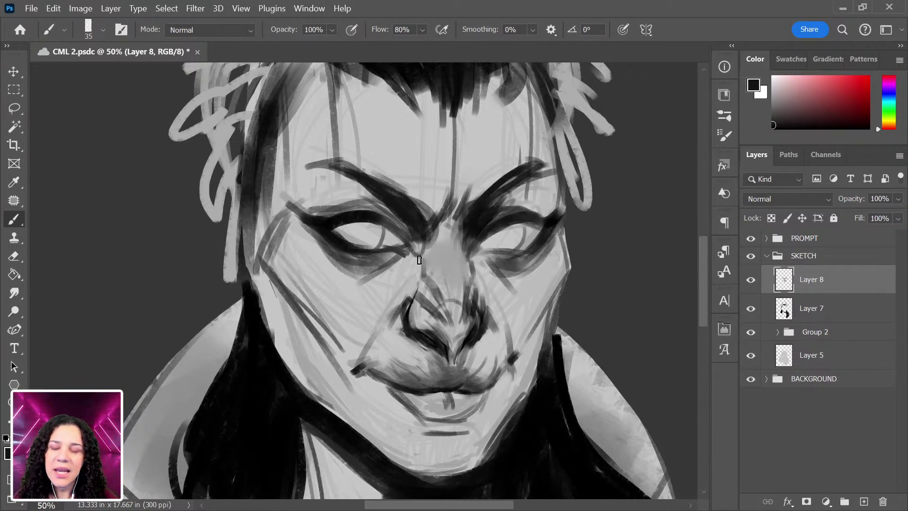
pyautogui.hotkey('ctrl', 'shift', 'alt', 'n')
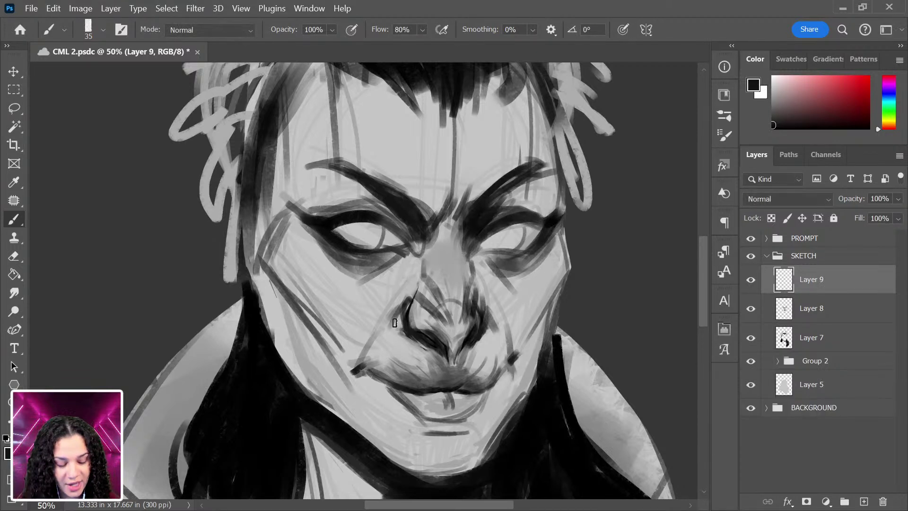
pyautogui.moveTo(371, 256)
pyautogui.mouseDown()
pyautogui.moveTo(366, 281)
pyautogui.moveTo(357, 271)
pyautogui.mouseUp()
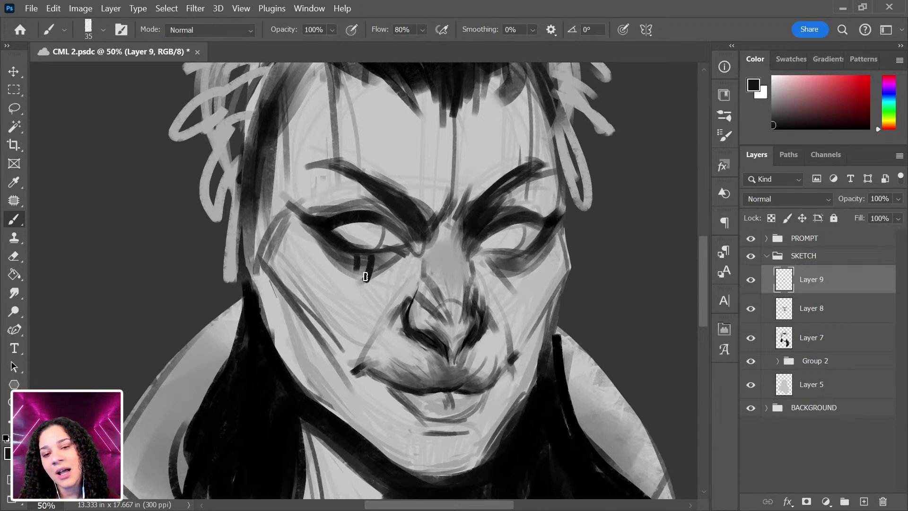
pyautogui.moveTo(366, 276); pyautogui.dragTo(359, 367)
pyautogui.moveTo(355, 287); pyautogui.dragTo(359, 428)
pyautogui.moveTo(356, 384); pyautogui.dragTo(359, 435)
pyautogui.moveTo(373, 212)
pyautogui.mouseDown()
pyautogui.moveTo(371, 183)
pyautogui.moveTo(363, 211)
pyautogui.moveTo(372, 131)
pyautogui.moveTo(365, 171)
pyautogui.moveTo(361, 89)
pyautogui.mouseUp()
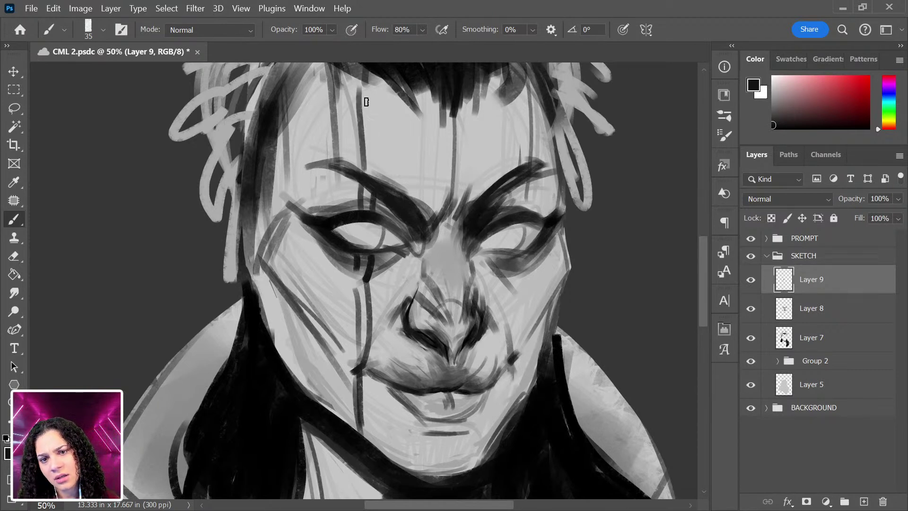
# Thicken and join the vertical seam lines between the left eye and the jaw.
pyautogui.scroll(-5, 432, 219)
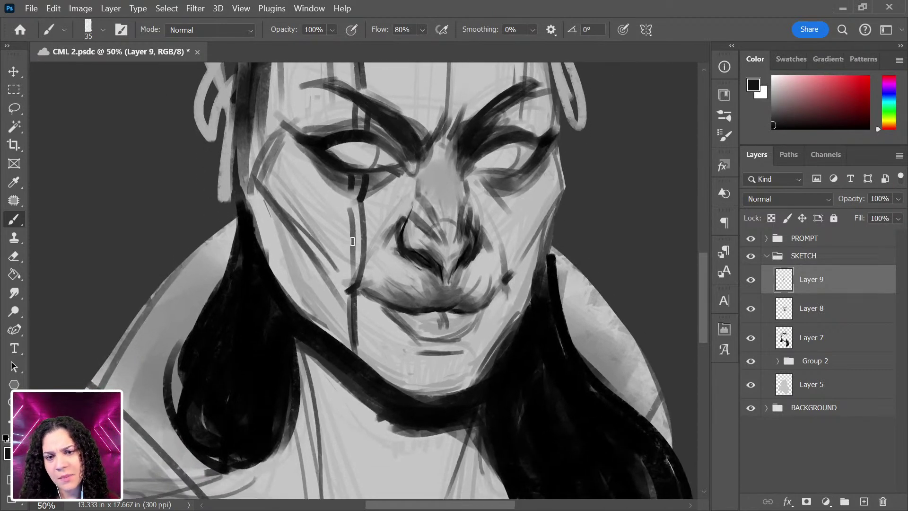
pyautogui.moveTo(355, 175); pyautogui.dragTo(353, 363)
pyautogui.moveTo(356, 288); pyautogui.dragTo(355, 345)
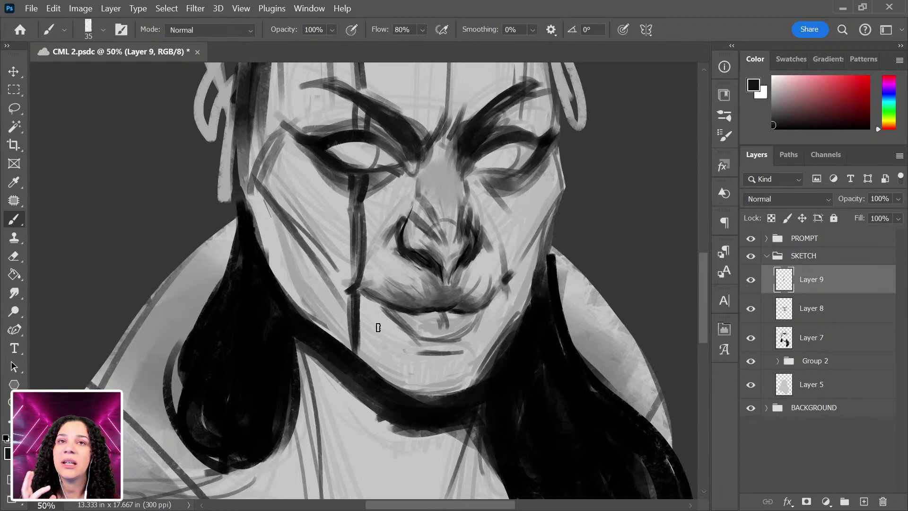
pyautogui.scroll(6, 352, 275)
pyautogui.moveTo(341, 306)
pyautogui.mouseDown()
pyautogui.moveTo(338, 321)
pyautogui.moveTo(314, 305)
pyautogui.mouseUp()
pyautogui.hotkey('ctrl', 'z')
pyautogui.hotkey('ctrl', 'z')
pyautogui.hotkey('ctrl', 'z')
# Draw a horizontal row of short stitch marks across the left cheek beside the vertical seam.
pyautogui.moveTo(345, 306)
pyautogui.mouseDown()
pyautogui.moveTo(330, 316)
pyautogui.moveTo(298, 301)
pyautogui.moveTo(347, 309)
pyautogui.moveTo(307, 309)
pyautogui.moveTo(312, 304)
pyautogui.moveTo(337, 305)
pyautogui.moveTo(301, 314)
pyautogui.moveTo(338, 322)
pyautogui.mouseUp()
pyautogui.moveTo(303, 296)
pyautogui.mouseDown()
pyautogui.moveTo(301, 318)
pyautogui.moveTo(290, 311)
pyautogui.mouseUp()
pyautogui.moveTo(420, 270); pyautogui.dragTo(404, 257)
pyautogui.moveTo(327, 287)
pyautogui.mouseDown()
pyautogui.moveTo(329, 302)
pyautogui.moveTo(315, 303)
pyautogui.mouseUp()
pyautogui.moveTo(438, 312)
pyautogui.mouseDown()
pyautogui.moveTo(450, 345)
pyautogui.moveTo(450, 318)
pyautogui.mouseUp()
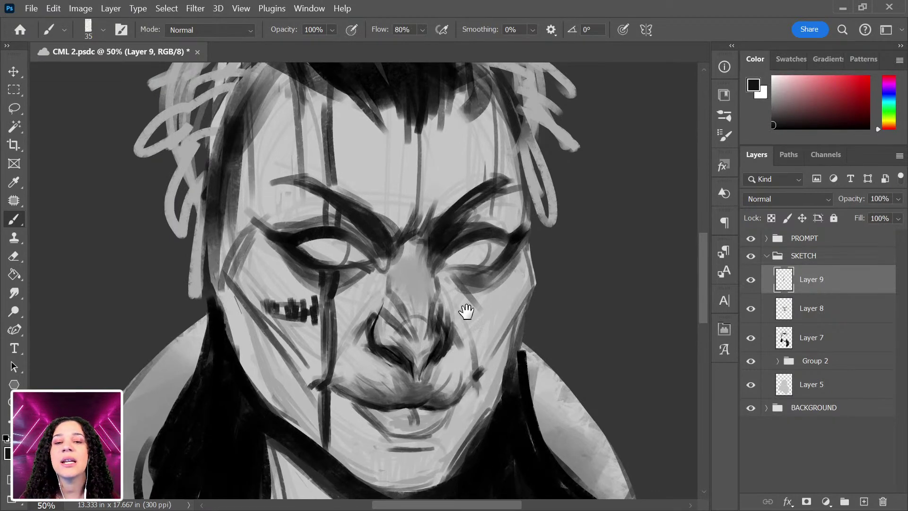
# Outline a cybernetic panel around the right eye, from the mid-forehead over the temple and under the eye to the cheek.
pyautogui.scroll(-5, 464, 293)
pyautogui.moveTo(463, 245); pyautogui.dragTo(474, 363)
pyautogui.scroll(3, 473, 363)
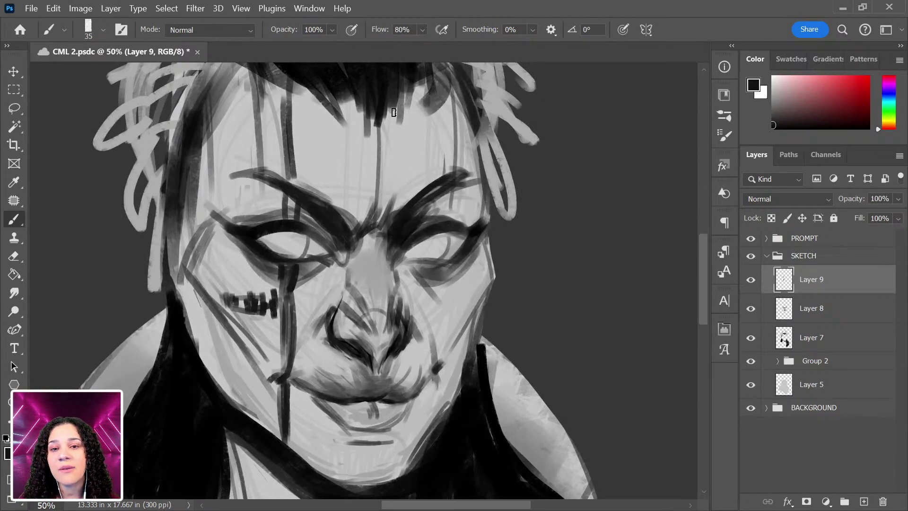
pyautogui.moveTo(391, 110); pyautogui.dragTo(394, 176)
pyautogui.moveTo(391, 107); pyautogui.dragTo(391, 174)
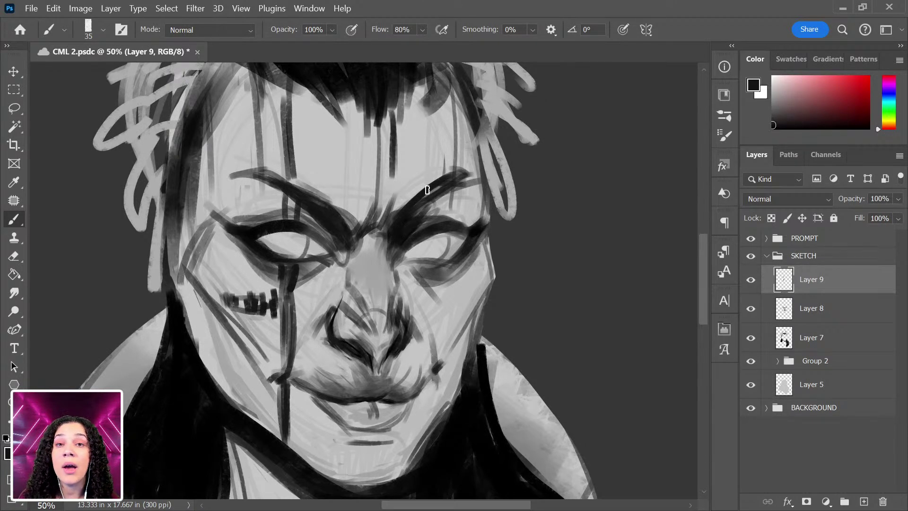
pyautogui.moveTo(391, 175); pyautogui.dragTo(389, 201)
pyautogui.moveTo(380, 233)
pyautogui.mouseDown()
pyautogui.moveTo(449, 332)
pyautogui.moveTo(488, 282)
pyautogui.mouseUp()
pyautogui.moveTo(449, 328)
pyautogui.mouseDown()
pyautogui.moveTo(480, 291)
pyautogui.moveTo(465, 321)
pyautogui.moveTo(474, 323)
pyautogui.moveTo(486, 290)
pyautogui.mouseUp()
pyautogui.moveTo(395, 120)
pyautogui.mouseDown()
pyautogui.moveTo(431, 110)
pyautogui.moveTo(465, 154)
pyautogui.moveTo(458, 127)
pyautogui.moveTo(491, 177)
pyautogui.moveTo(465, 141)
pyautogui.moveTo(484, 210)
pyautogui.mouseUp()
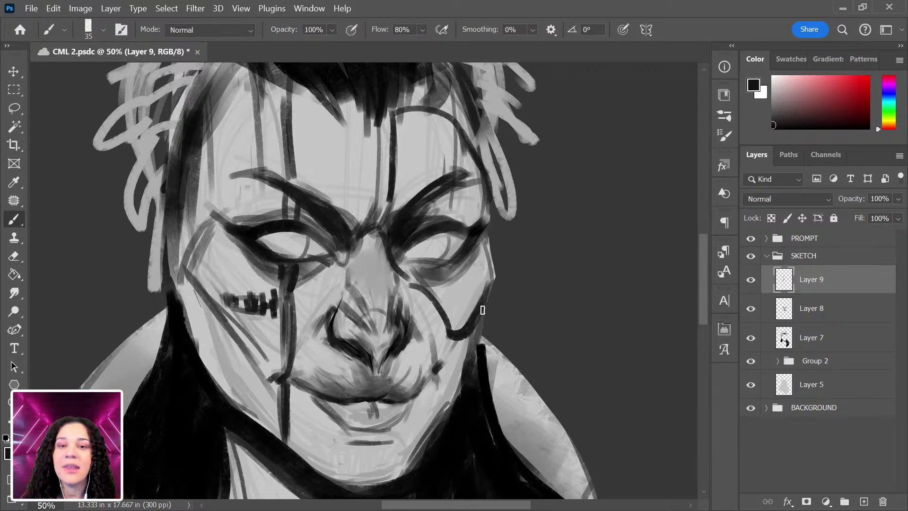
# Erase the horizontal stitch marks on the left cheek and paint a diagonal row of short dashes below the left eye.
pyautogui.scroll(3, 477, 308)
pyautogui.scroll(-4, 491, 265)
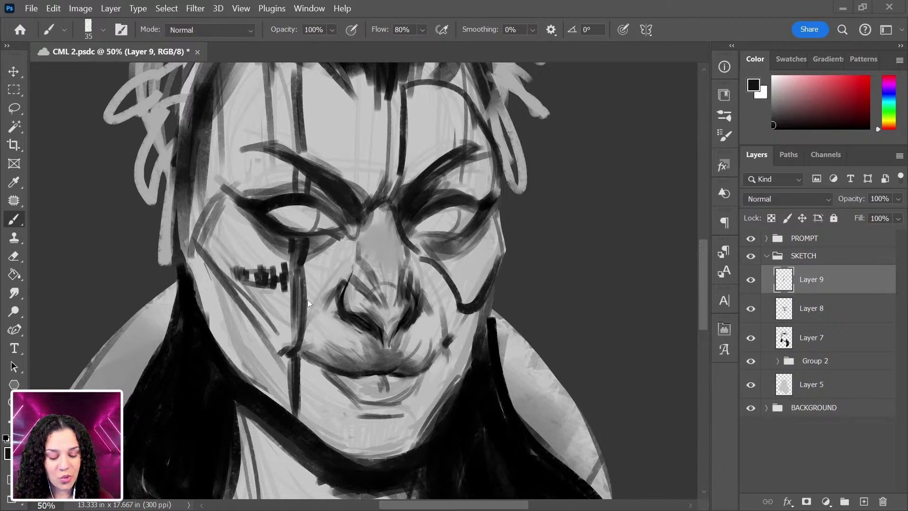
pyautogui.press('e')
pyautogui.moveTo(251, 253)
pyautogui.mouseDown()
pyautogui.moveTo(264, 284)
pyautogui.moveTo(255, 266)
pyautogui.moveTo(277, 284)
pyautogui.moveTo(277, 266)
pyautogui.moveTo(273, 275)
pyautogui.moveTo(240, 264)
pyautogui.moveTo(246, 276)
pyautogui.mouseUp()
pyautogui.press('b')
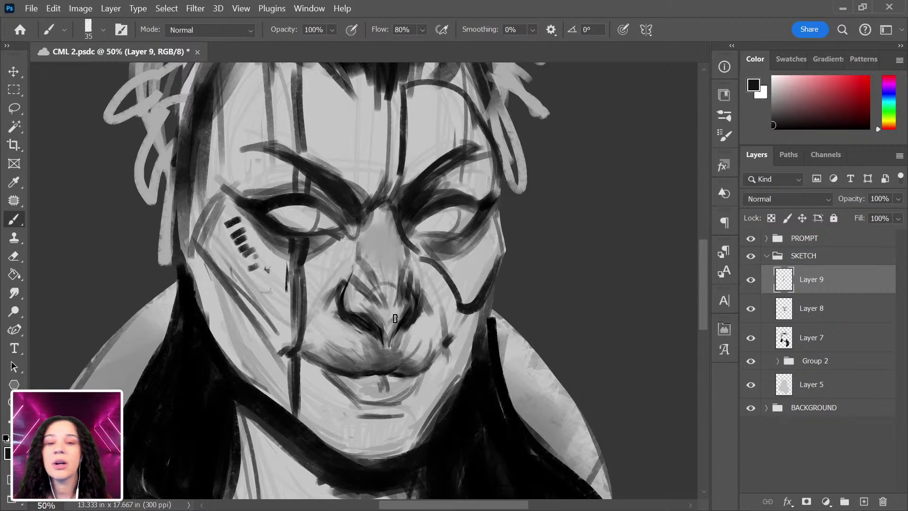
# Enlarge the brush to size 70 and shade the lower lip, the area beneath it and both mouth corners.
pyautogui.scroll(-3, 398, 320)
pyautogui.scroll(2, 381, 327)
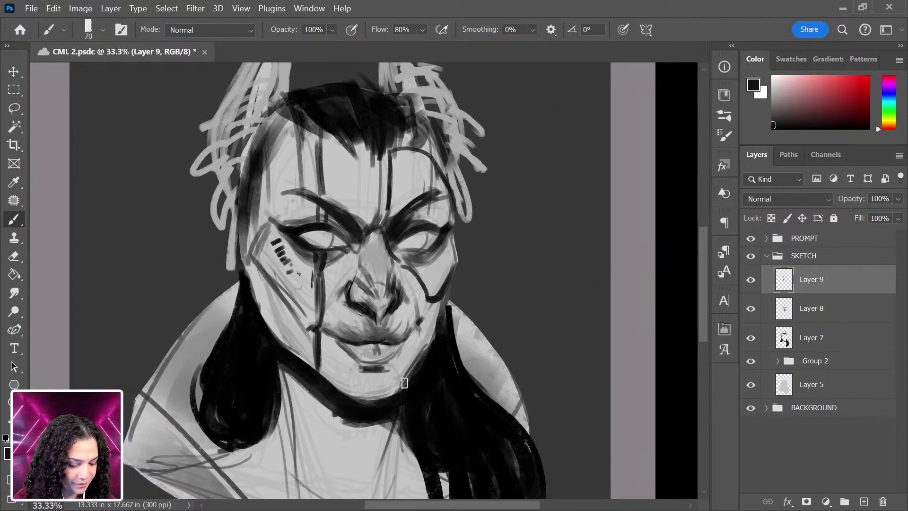
pyautogui.moveTo(383, 369); pyautogui.dragTo(400, 363)
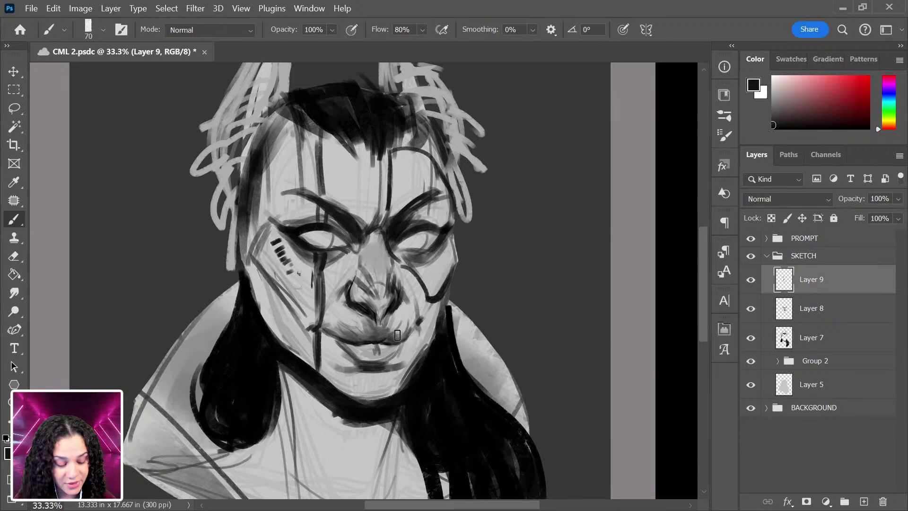
pyautogui.moveTo(422, 334); pyautogui.dragTo(416, 303)
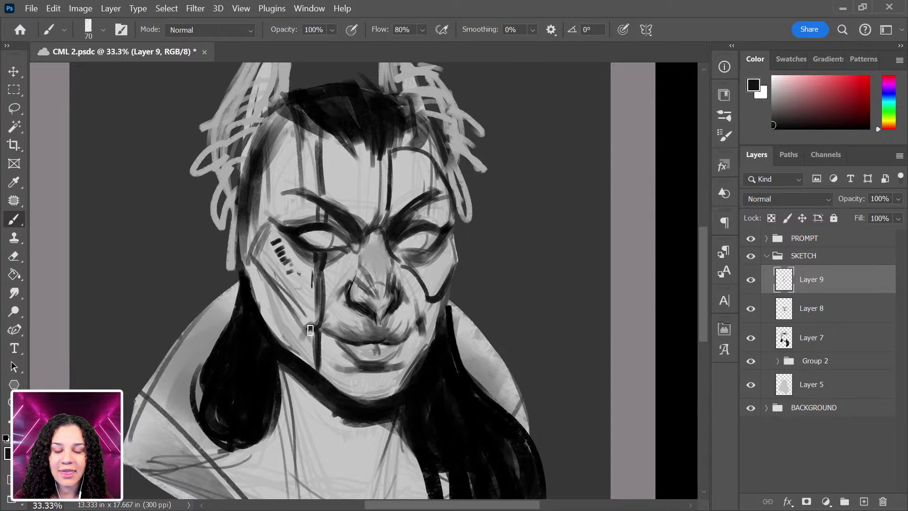
pyautogui.moveTo(358, 354)
pyautogui.mouseDown()
pyautogui.moveTo(405, 339)
pyautogui.moveTo(392, 361)
pyautogui.moveTo(347, 376)
pyautogui.moveTo(385, 379)
pyautogui.moveTo(375, 401)
pyautogui.moveTo(396, 391)
pyautogui.moveTo(367, 394)
pyautogui.moveTo(392, 392)
pyautogui.mouseUp()
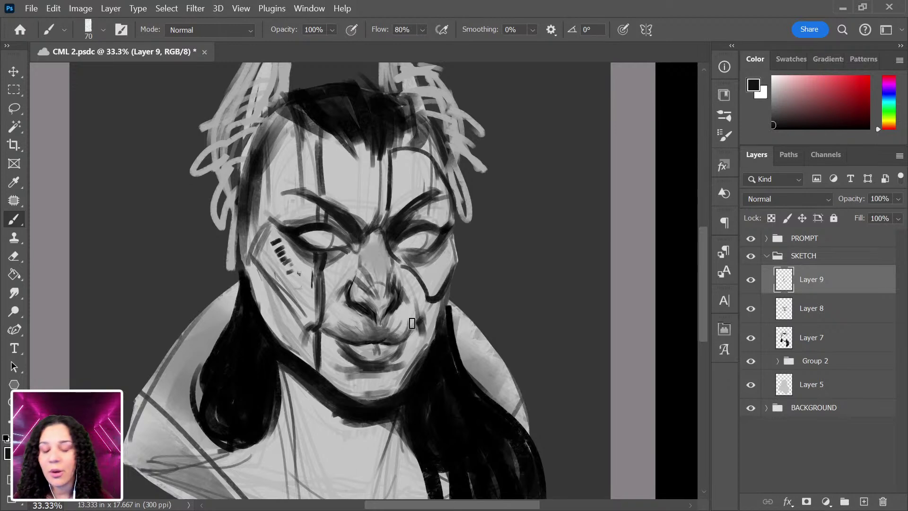
# Draw round irises in both eyes with brush size 15 and fill in dark pupils with brush size 45.
pyautogui.hotkey('ctrl', '+')
pyautogui.hotkey('ctrl', '+')
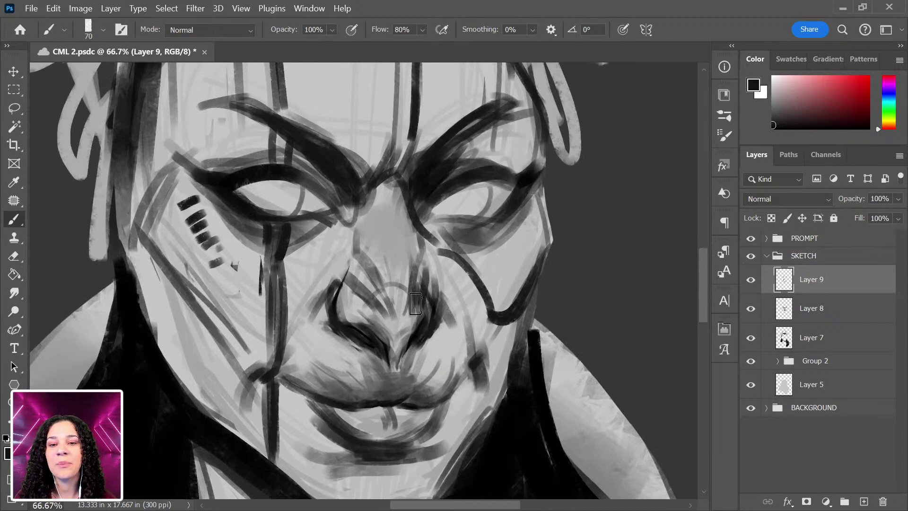
pyautogui.press('[')
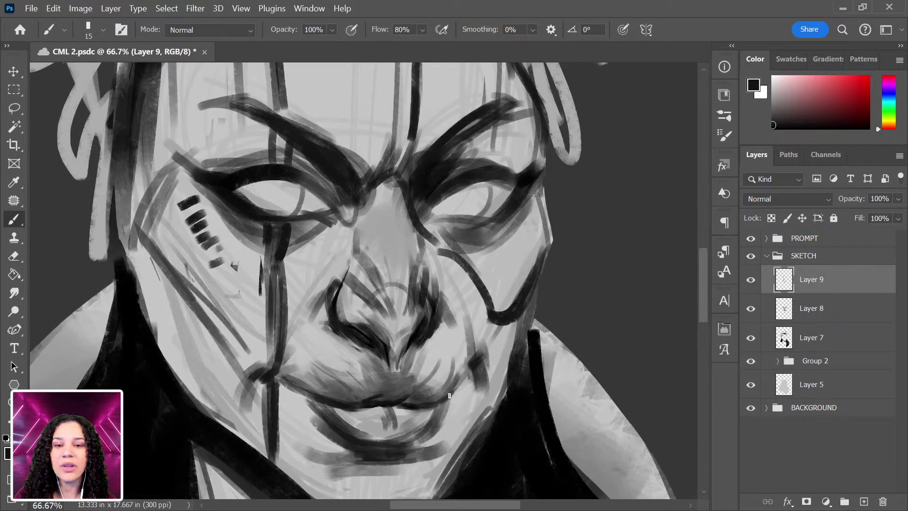
pyautogui.moveTo(381, 335)
pyautogui.mouseDown()
pyautogui.moveTo(366, 448)
pyautogui.moveTo(377, 325)
pyautogui.moveTo(359, 280)
pyautogui.mouseUp()
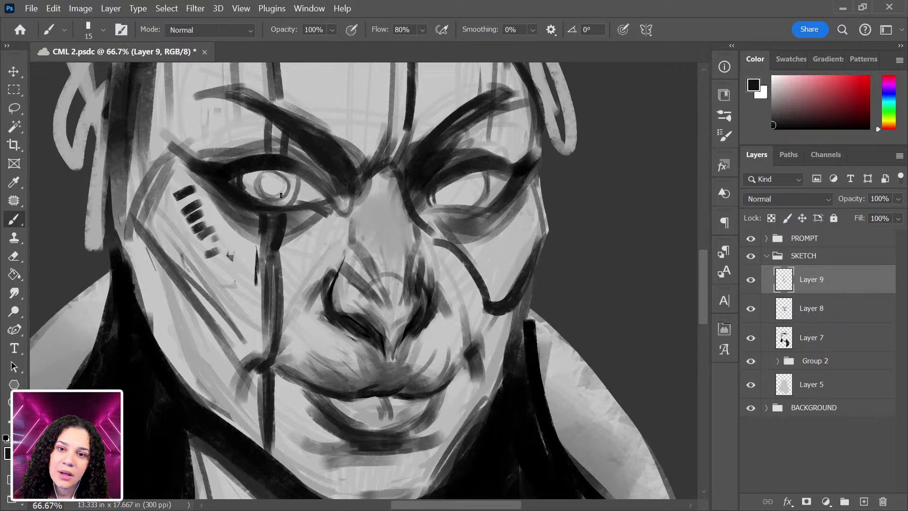
pyautogui.press('ctrl')
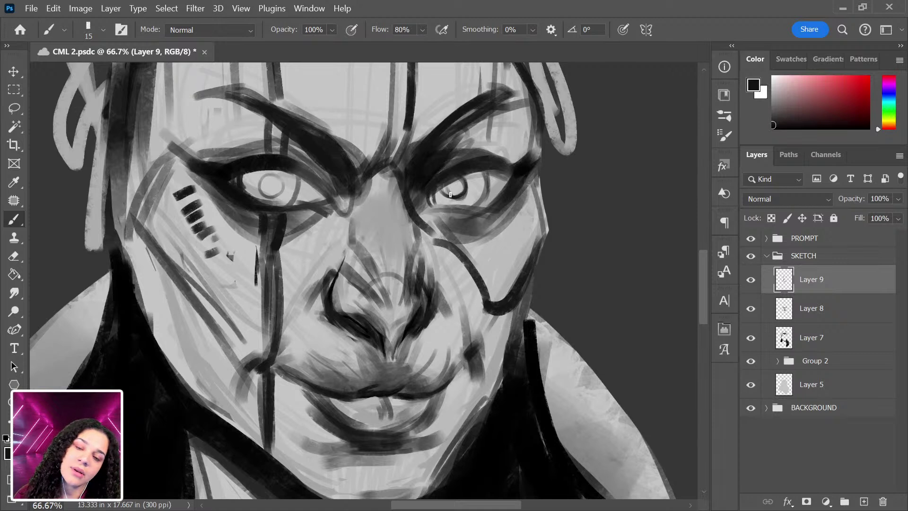
pyautogui.moveTo(459, 187); pyautogui.dragTo(445, 190)
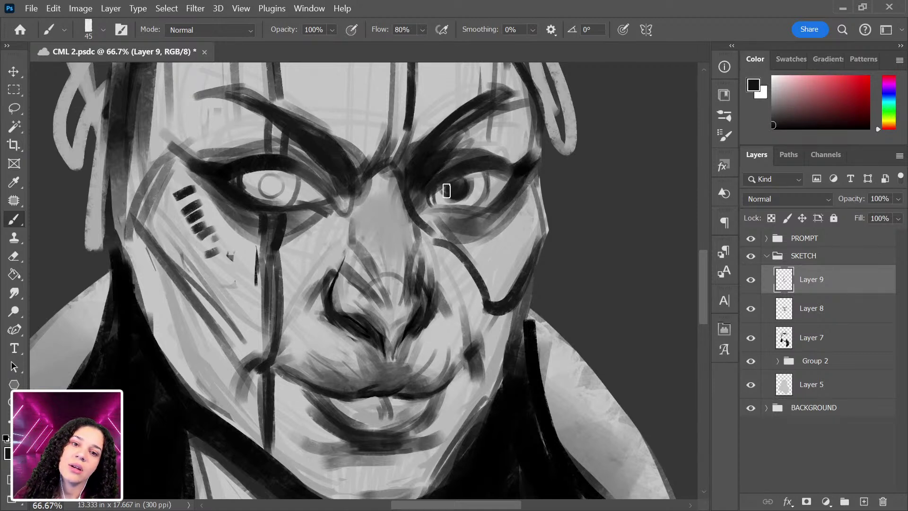
pyautogui.moveTo(265, 185); pyautogui.dragTo(277, 183)
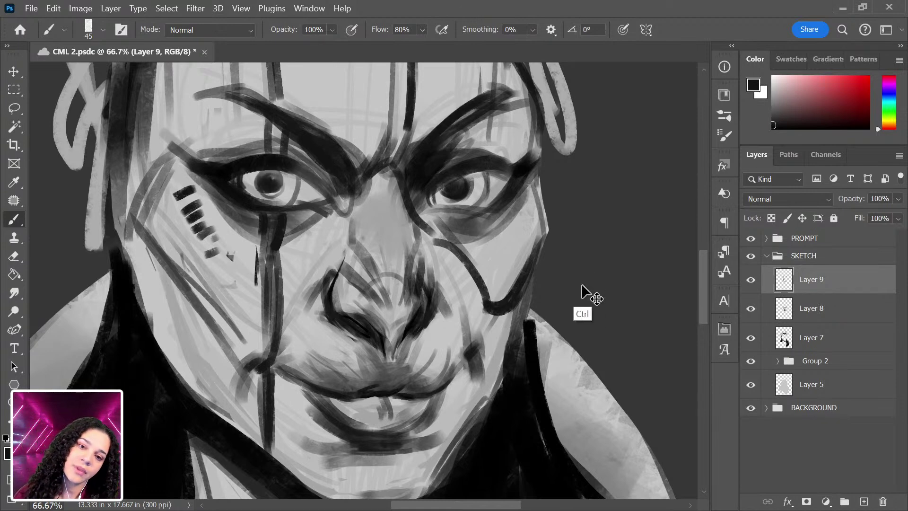
pyautogui.hotkey('ctrl', '-')
pyautogui.hotkey('ctrl', '-')
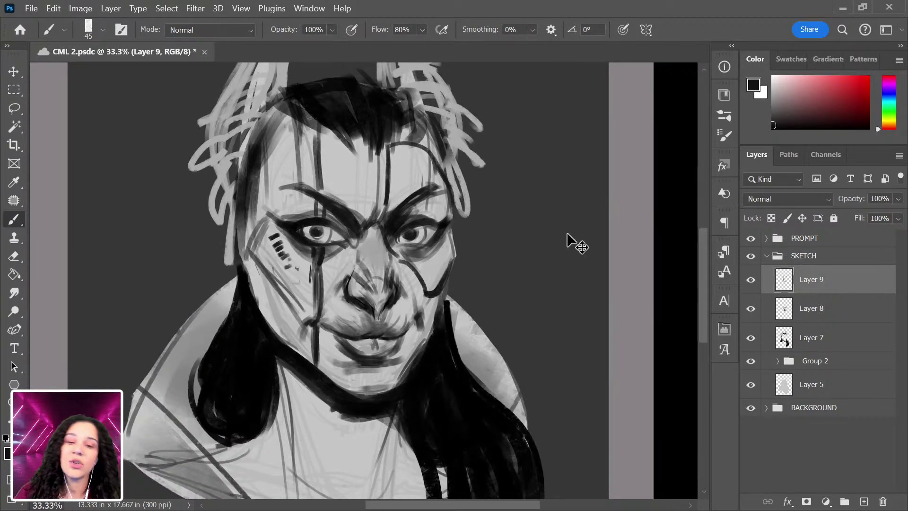
# Sample a mid-grey from the sketch, enlarge the brush to size 200 and block in both ears.
pyautogui.hotkey('ctrl', '-')
pyautogui.hotkey('ctrl', '+')
pyautogui.hotkey('ctrl', '+')
pyautogui.moveTo(444, 349); pyautogui.dragTo(505, 125)
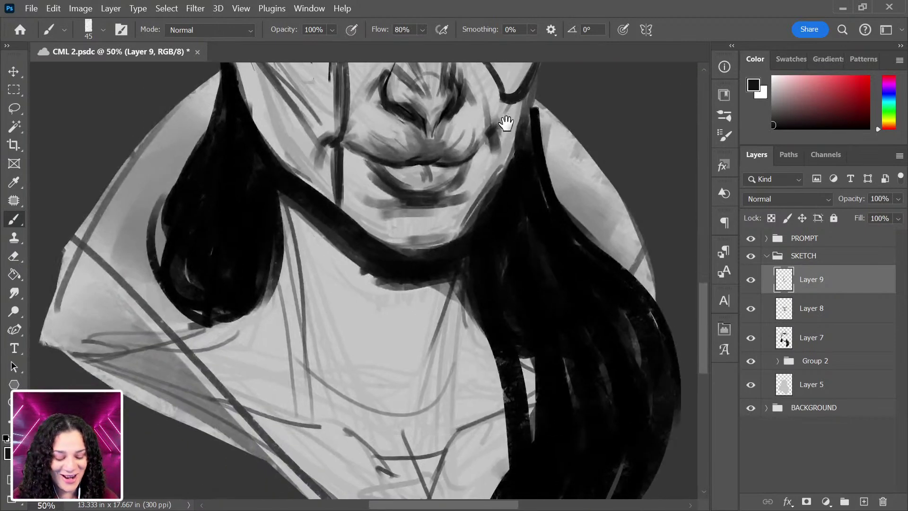
pyautogui.keyDown('alt'); pyautogui.click(286, 253); pyautogui.keyUp('alt')
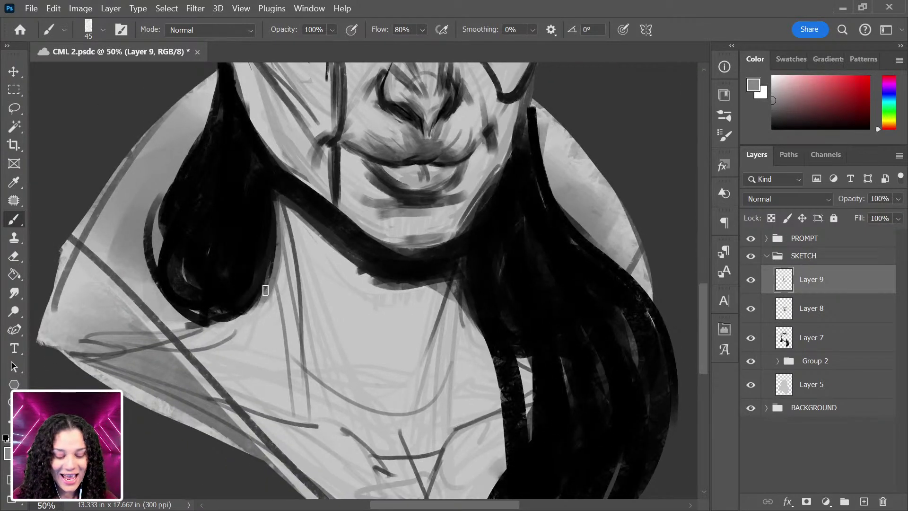
pyautogui.scroll(10, 463, 274)
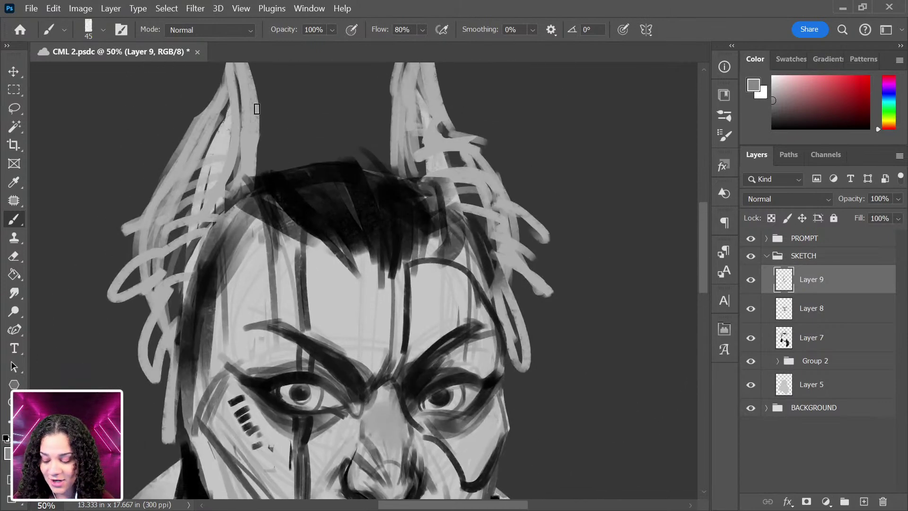
pyautogui.press(']')
pyautogui.press(']')
pyautogui.press(']')
pyautogui.press(']')
pyautogui.press(']')
pyautogui.press(']')
pyautogui.press(']')
pyautogui.press(']')
pyautogui.press(']')
pyautogui.moveTo(213, 189)
pyautogui.mouseDown()
pyautogui.moveTo(174, 263)
pyautogui.moveTo(176, 243)
pyautogui.moveTo(221, 165)
pyautogui.moveTo(231, 112)
pyautogui.moveTo(203, 191)
pyautogui.moveTo(169, 234)
pyautogui.moveTo(174, 264)
pyautogui.mouseUp()
pyautogui.moveTo(464, 164)
pyautogui.mouseDown()
pyautogui.moveTo(494, 235)
pyautogui.moveTo(439, 138)
pyautogui.moveTo(433, 143)
pyautogui.moveTo(428, 169)
pyautogui.moveTo(478, 225)
pyautogui.mouseUp()
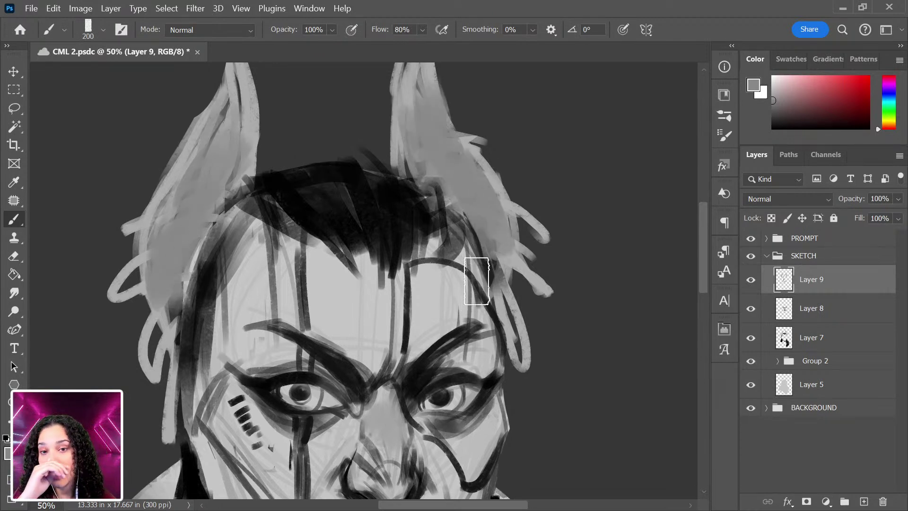
# Reset the colours to black and fill the lighter gaps in the hair above the forehead.
pyautogui.press('d')
pyautogui.moveTo(289, 197)
pyautogui.mouseDown()
pyautogui.moveTo(275, 192)
pyautogui.moveTo(391, 190)
pyautogui.moveTo(428, 229)
pyautogui.moveTo(347, 176)
pyautogui.moveTo(317, 230)
pyautogui.mouseUp()
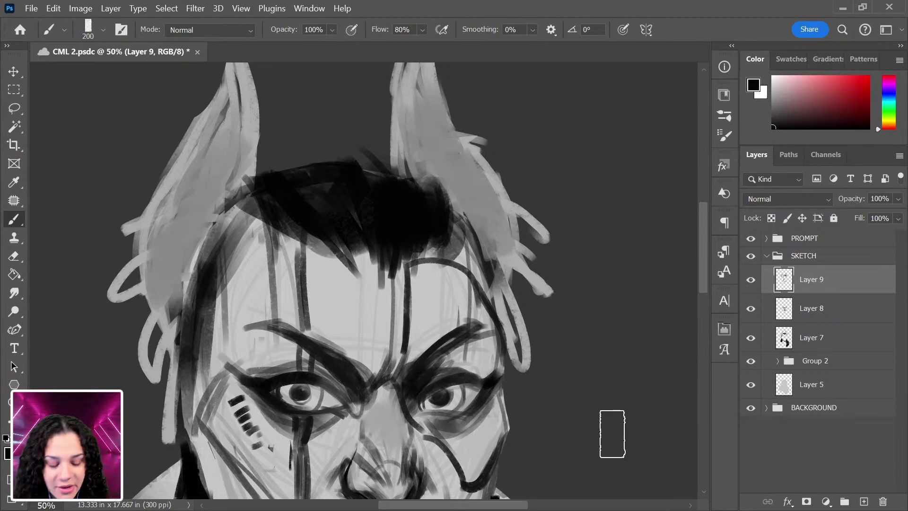
pyautogui.moveTo(252, 194)
pyautogui.mouseDown()
pyautogui.moveTo(323, 224)
pyautogui.moveTo(215, 240)
pyautogui.moveTo(208, 274)
pyautogui.moveTo(224, 230)
pyautogui.moveTo(289, 240)
pyautogui.mouseUp()
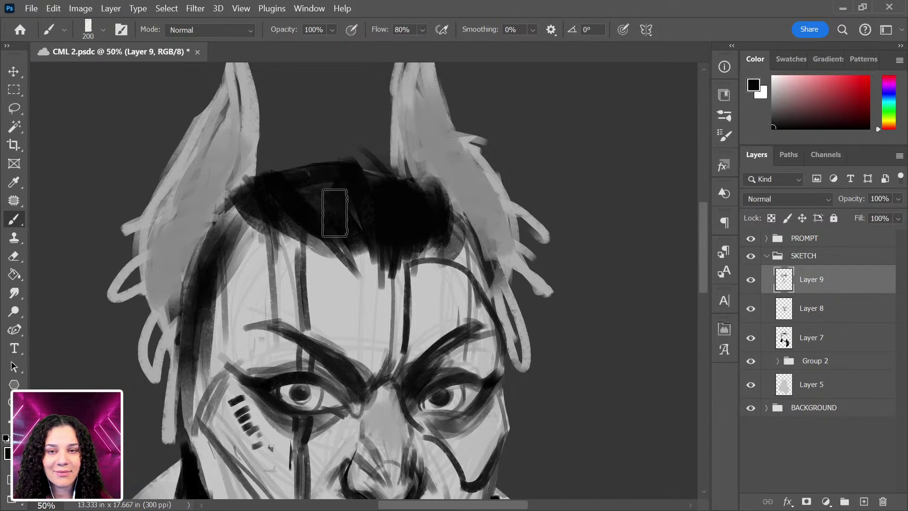
# Darken the hollow of both ears, using black on the left ear and a sampled dark grey on the right.
pyautogui.moveTo(166, 239)
pyautogui.mouseDown()
pyautogui.moveTo(188, 225)
pyautogui.moveTo(208, 164)
pyautogui.moveTo(216, 177)
pyautogui.moveTo(227, 115)
pyautogui.moveTo(192, 203)
pyautogui.moveTo(186, 247)
pyautogui.moveTo(176, 227)
pyautogui.moveTo(163, 231)
pyautogui.moveTo(217, 122)
pyautogui.moveTo(217, 188)
pyautogui.moveTo(230, 138)
pyautogui.mouseUp()
pyautogui.keyDown('alt'); pyautogui.click(213, 169); pyautogui.keyUp('alt')
pyautogui.moveTo(468, 175)
pyautogui.mouseDown()
pyautogui.moveTo(489, 193)
pyautogui.moveTo(479, 202)
pyautogui.moveTo(444, 187)
pyautogui.moveTo(447, 162)
pyautogui.moveTo(421, 119)
pyautogui.moveTo(449, 186)
pyautogui.moveTo(497, 231)
pyautogui.moveTo(499, 269)
pyautogui.moveTo(480, 294)
pyautogui.mouseUp()
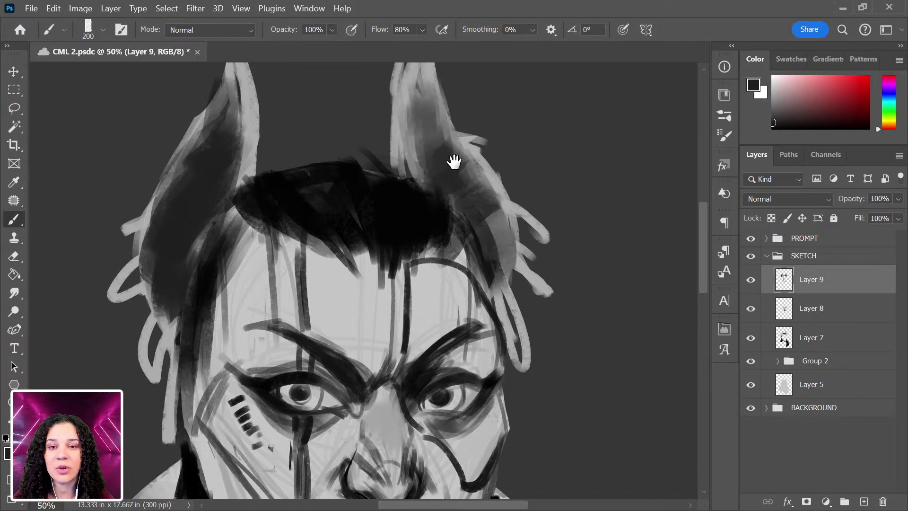
# Sample a light grey, reduce the brush to size 90 and paint over the inner edges of both ears.
pyautogui.moveTo(454, 162); pyautogui.dragTo(472, 257)
pyautogui.keyDown('alt'); pyautogui.click(431, 159); pyautogui.keyUp('alt')
pyautogui.press('[')
pyautogui.press('[')
pyautogui.press('[')
pyautogui.press('[')
pyautogui.press('[')
pyautogui.moveTo(447, 185)
pyautogui.mouseDown()
pyautogui.moveTo(427, 170)
pyautogui.moveTo(429, 185)
pyautogui.moveTo(437, 129)
pyautogui.moveTo(427, 225)
pyautogui.moveTo(436, 152)
pyautogui.moveTo(424, 201)
pyautogui.moveTo(433, 231)
pyautogui.mouseUp()
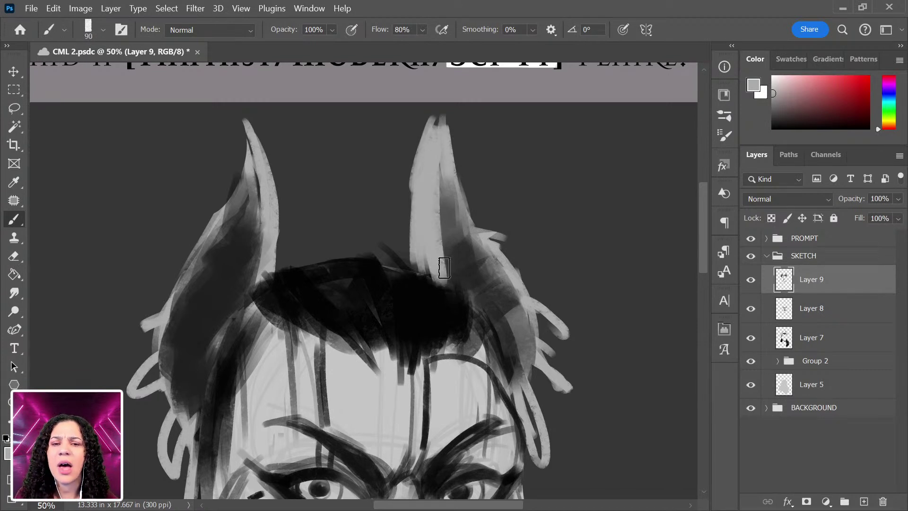
pyautogui.moveTo(262, 175)
pyautogui.mouseDown()
pyautogui.moveTo(238, 308)
pyautogui.moveTo(258, 232)
pyautogui.moveTo(253, 167)
pyautogui.moveTo(249, 285)
pyautogui.mouseUp()
# Paint light-grey ridges across the outer folds of both ears with brush size 175 and broaden the inner ear bases.
pyautogui.moveTo(246, 243)
pyautogui.mouseDown()
pyautogui.moveTo(201, 279)
pyautogui.moveTo(195, 322)
pyautogui.moveTo(219, 291)
pyautogui.moveTo(187, 308)
pyautogui.moveTo(227, 211)
pyautogui.moveTo(183, 304)
pyautogui.mouseUp()
pyautogui.press(']')
pyautogui.press(']')
pyautogui.press(']')
pyautogui.press(']')
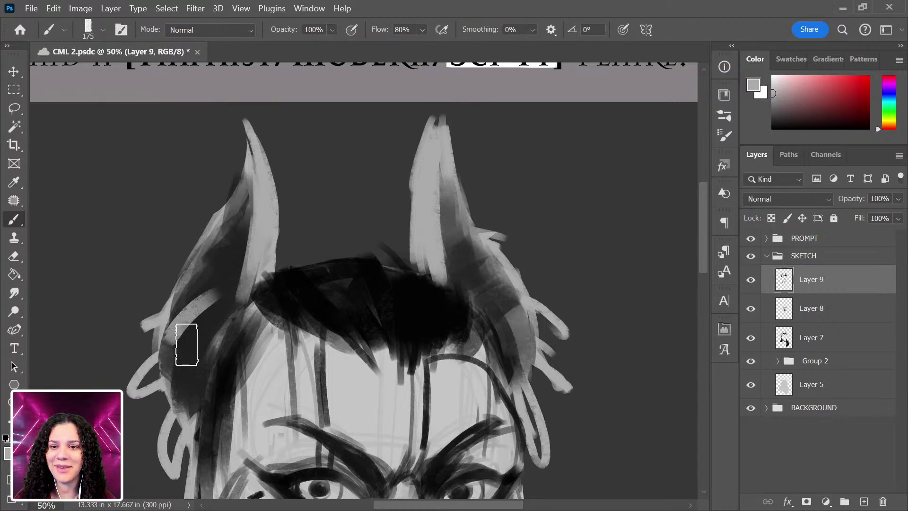
pyautogui.moveTo(186, 316)
pyautogui.mouseDown()
pyautogui.moveTo(200, 365)
pyautogui.moveTo(185, 378)
pyautogui.moveTo(195, 382)
pyautogui.moveTo(169, 330)
pyautogui.moveTo(192, 332)
pyautogui.moveTo(192, 310)
pyautogui.mouseUp()
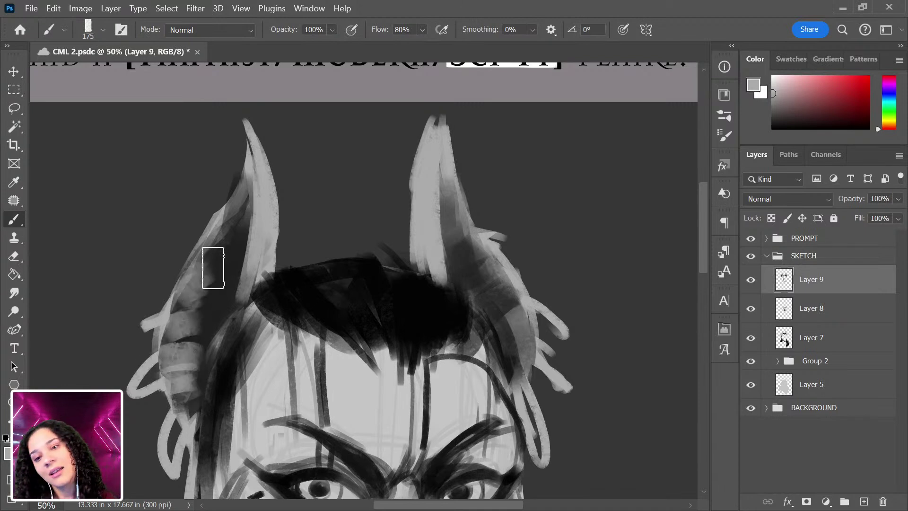
pyautogui.moveTo(524, 278)
pyautogui.mouseDown()
pyautogui.moveTo(493, 313)
pyautogui.moveTo(515, 328)
pyautogui.moveTo(504, 283)
pyautogui.moveTo(475, 258)
pyautogui.mouseUp()
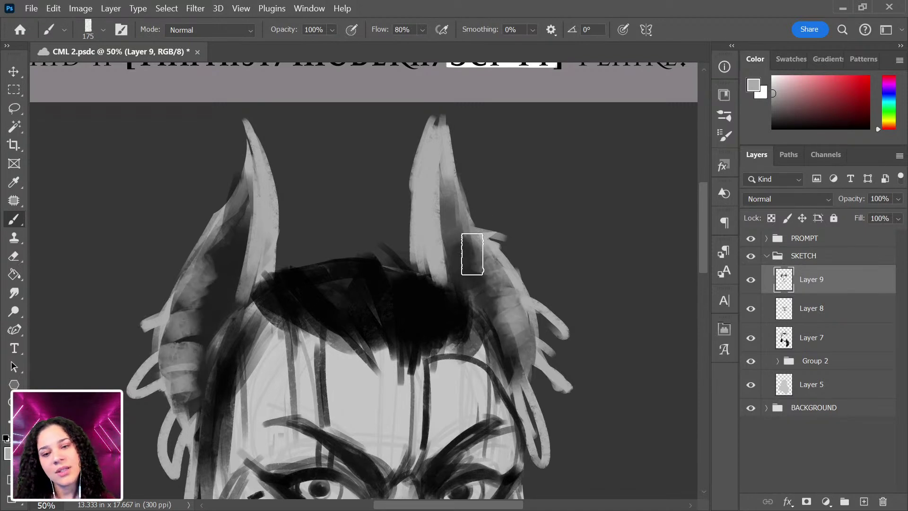
pyautogui.moveTo(258, 259); pyautogui.dragTo(281, 236)
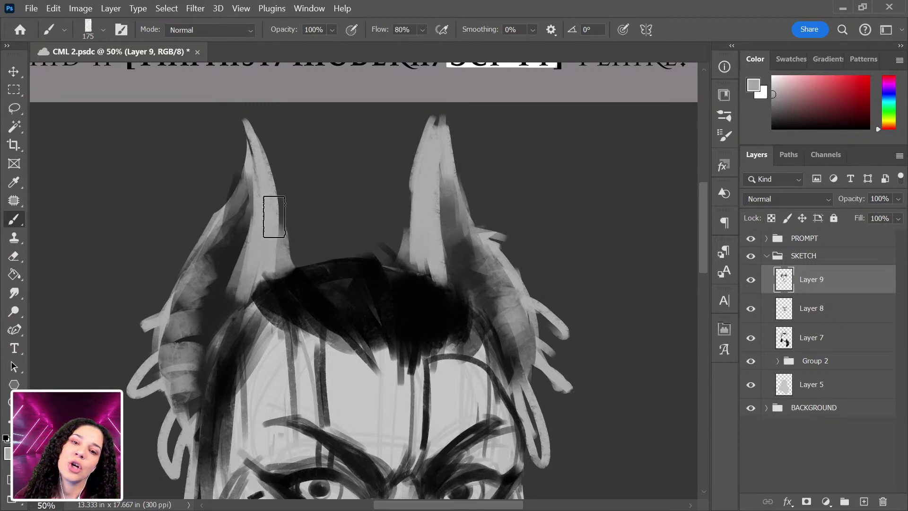
# Lasso the black hair mass over the left shoulder on Layer 7, delete it and deselect.
pyautogui.scroll(-10, 430, 304)
pyautogui.moveTo(470, 210); pyautogui.dragTo(467, 397)
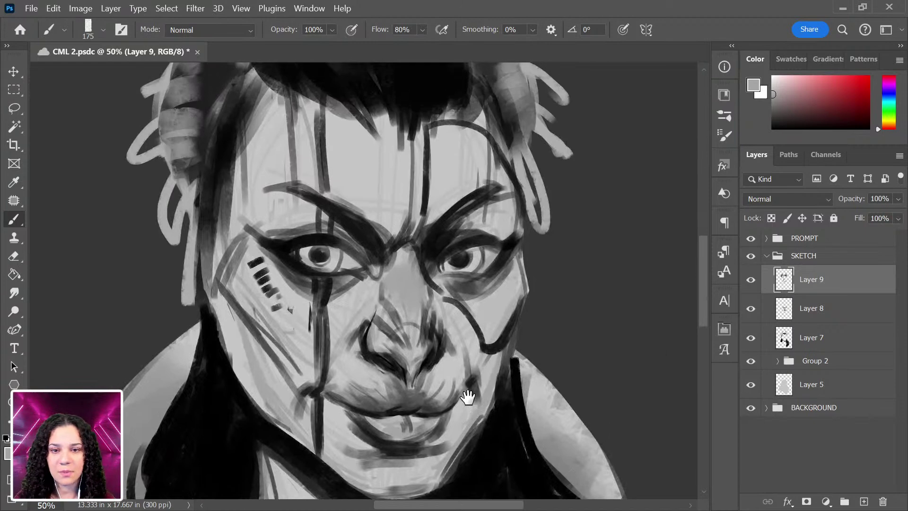
pyautogui.scroll(-3, 467, 397)
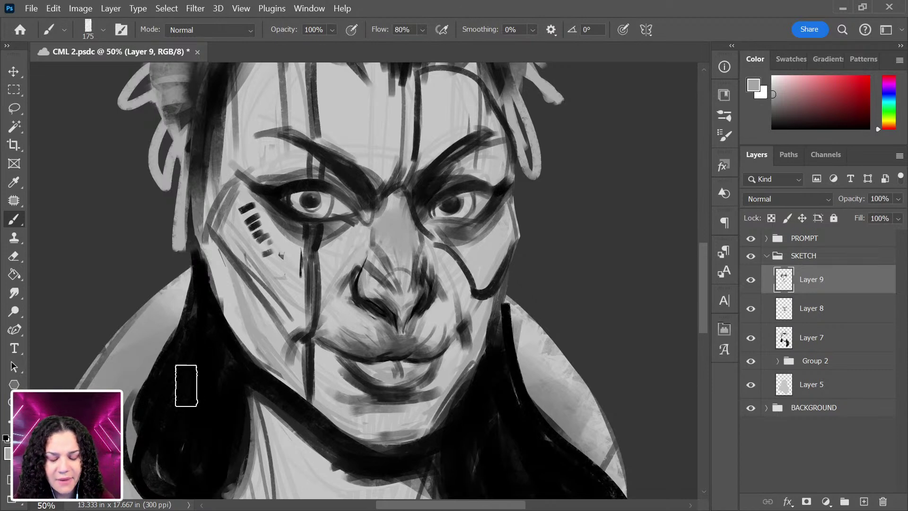
pyautogui.hotkey('ctrl', '-')
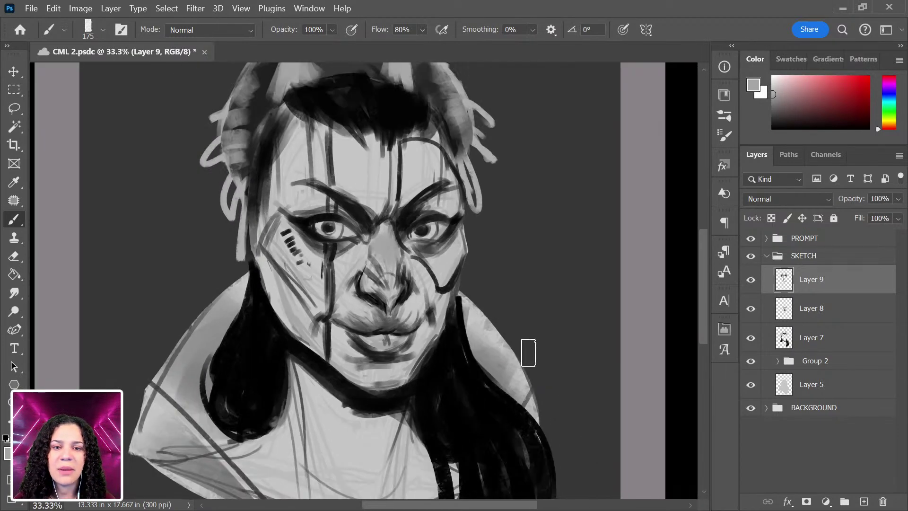
pyautogui.click(830, 346)
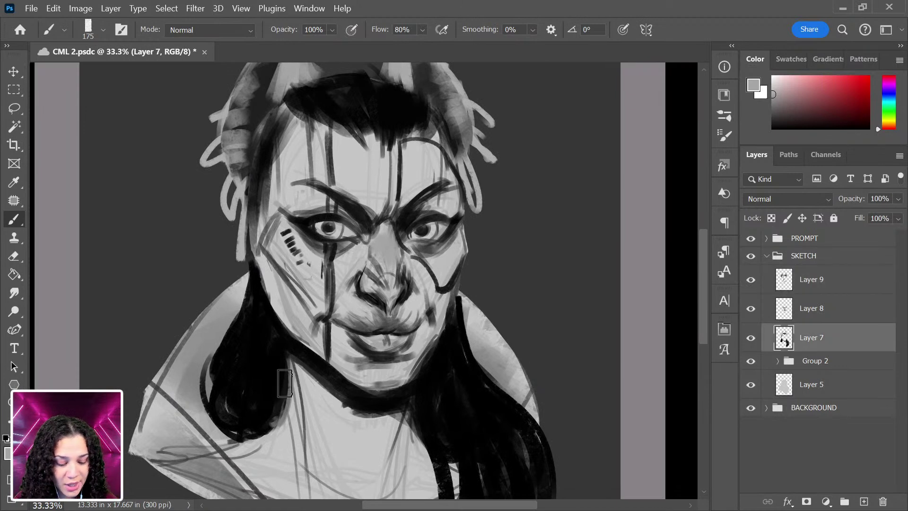
pyautogui.press('l')
pyautogui.moveTo(249, 269); pyautogui.dragTo(280, 350)
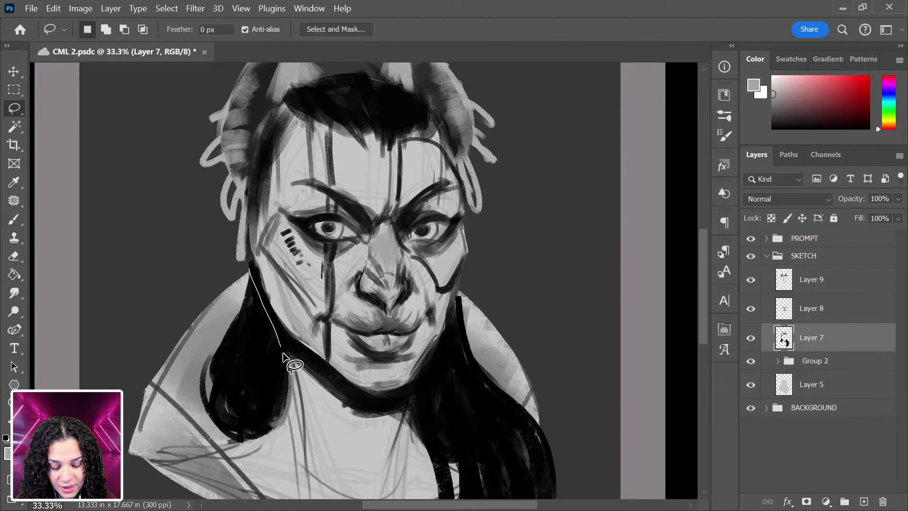
pyautogui.moveTo(209, 324); pyautogui.dragTo(235, 311)
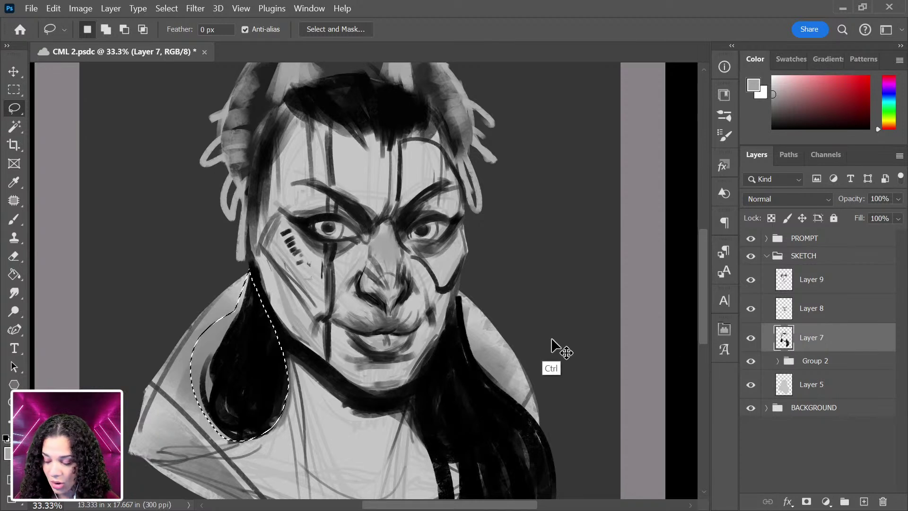
pyautogui.press('Delete')
pyautogui.hotkey('ctrl', 'd')
# Lasso the long black hair mass over the right shoulder down to the chest, delete it and deselect.
pyautogui.moveTo(456, 317)
pyautogui.mouseDown()
pyautogui.moveTo(420, 391)
pyautogui.moveTo(445, 456)
pyautogui.moveTo(504, 365)
pyautogui.moveTo(460, 298)
pyautogui.mouseUp()
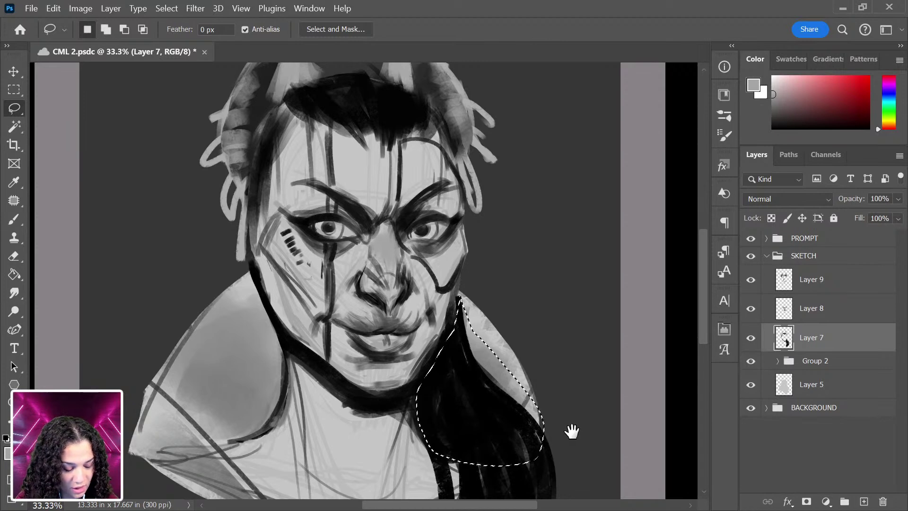
pyautogui.moveTo(573, 419); pyautogui.dragTo(547, 289)
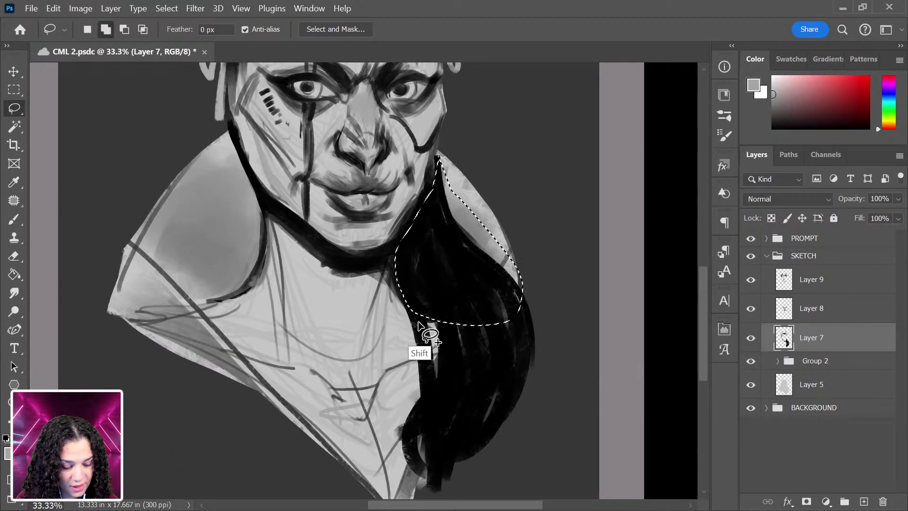
pyautogui.moveTo(416, 323)
pyautogui.mouseDown()
pyautogui.moveTo(401, 435)
pyautogui.moveTo(544, 299)
pyautogui.moveTo(573, 370)
pyautogui.mouseUp()
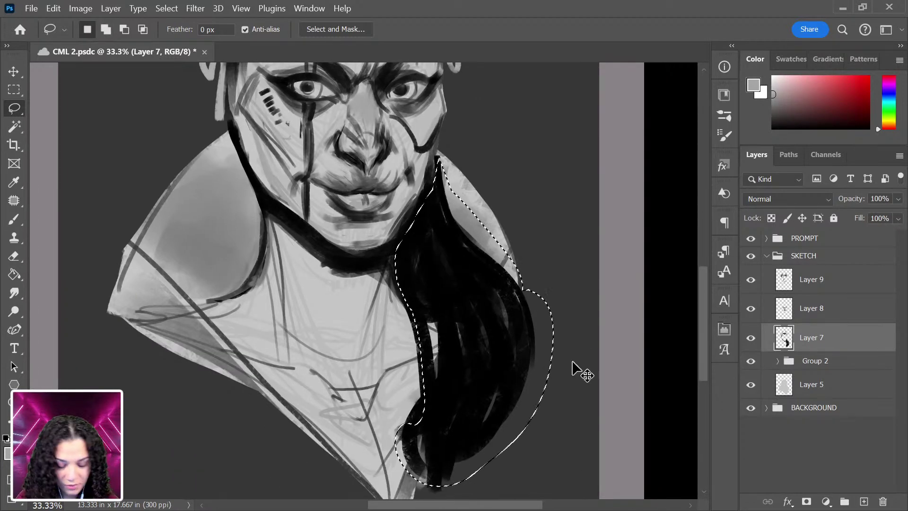
pyautogui.press('Delete')
pyautogui.hotkey('ctrl', 'd')
# Erase the leftover black hair strand running down the chest with the size 70 Eraser.
pyautogui.scroll(3, 509, 361)
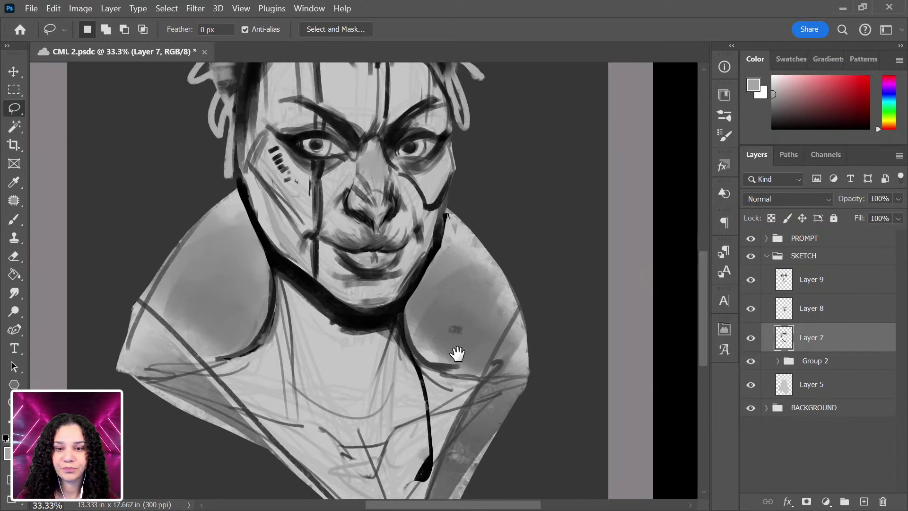
pyautogui.press('e')
pyautogui.moveTo(425, 409); pyautogui.dragTo(433, 452)
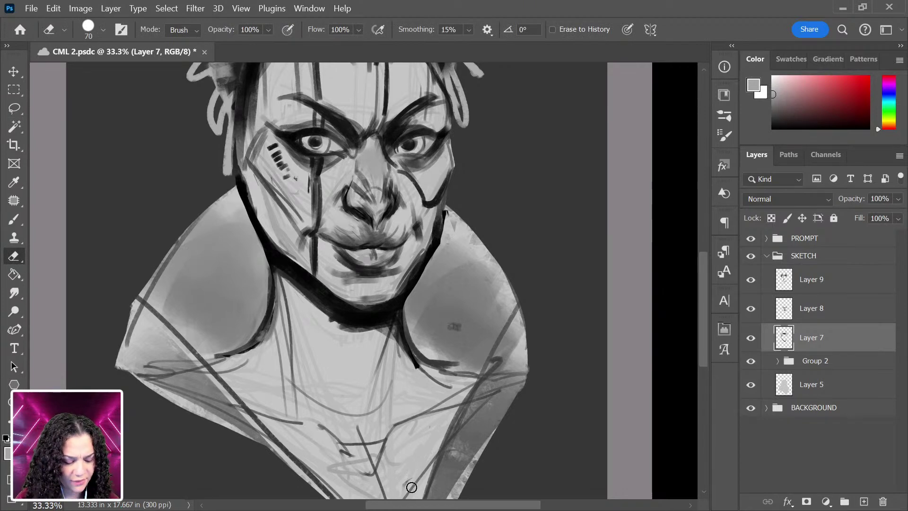
pyautogui.scroll(2, 456, 386)
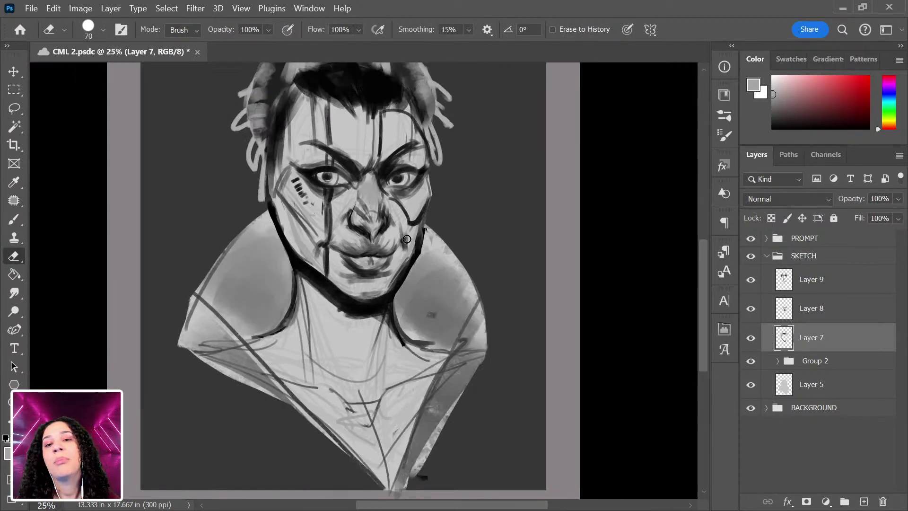
pyautogui.hotkey('ctrl', '-')
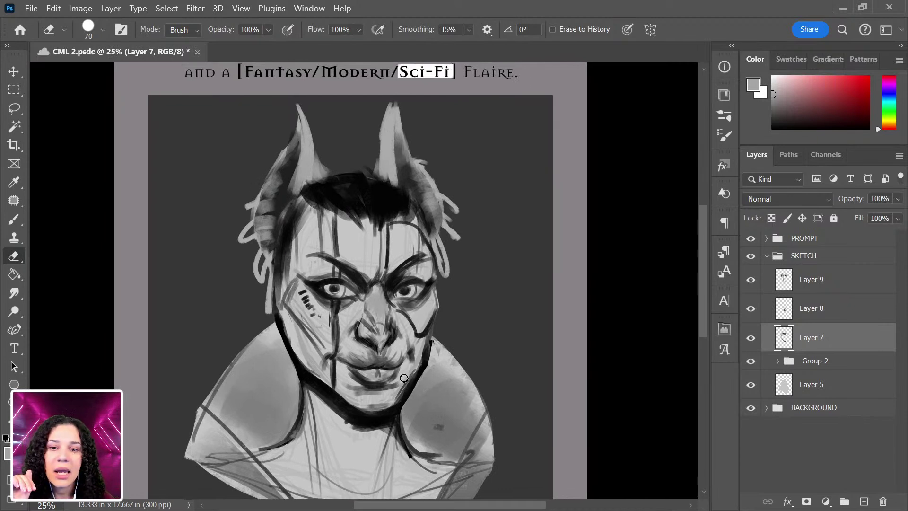
# Add a new layer above Layer 9 and outline the left ear's outer edge in black with brush size 60, from tip to cheek.
pyautogui.press('b')
pyautogui.press('d')
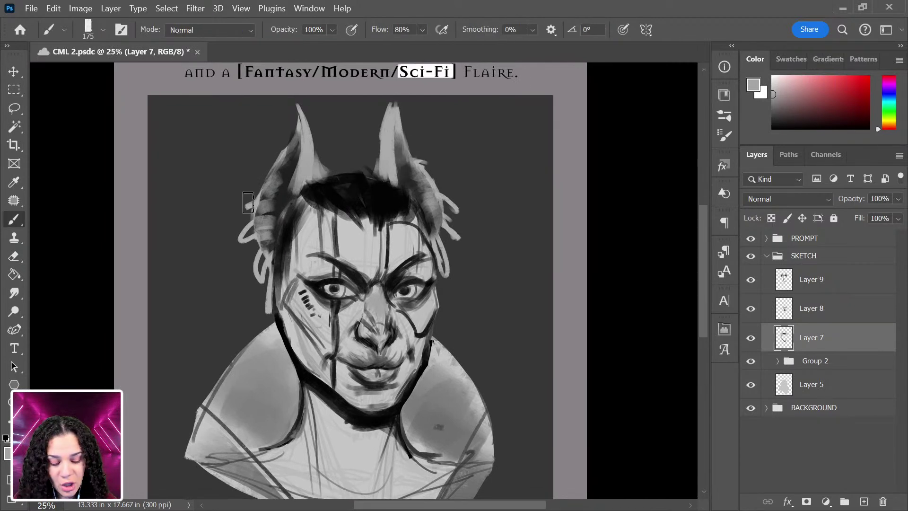
pyautogui.press('[')
pyautogui.press('[')
pyautogui.press('[')
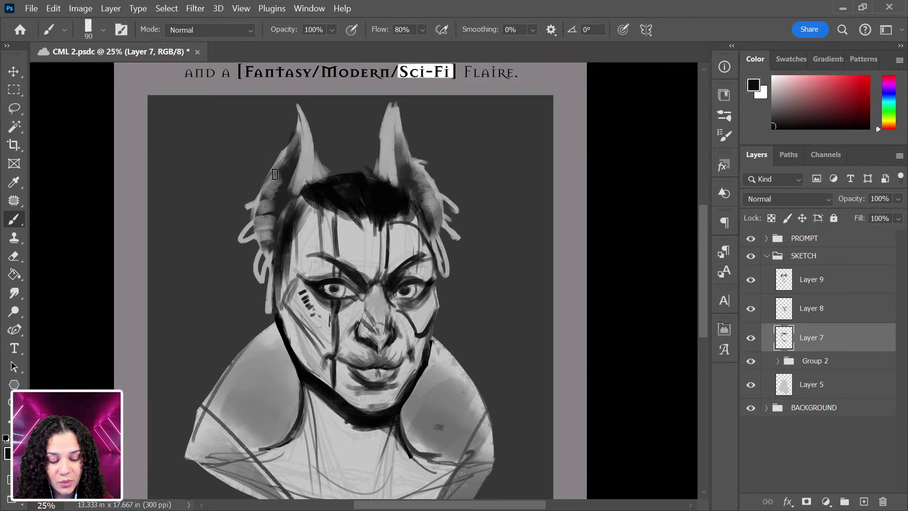
pyautogui.click(820, 284)
pyautogui.hotkey('ctrl', 'shift', 'alt', 'n')
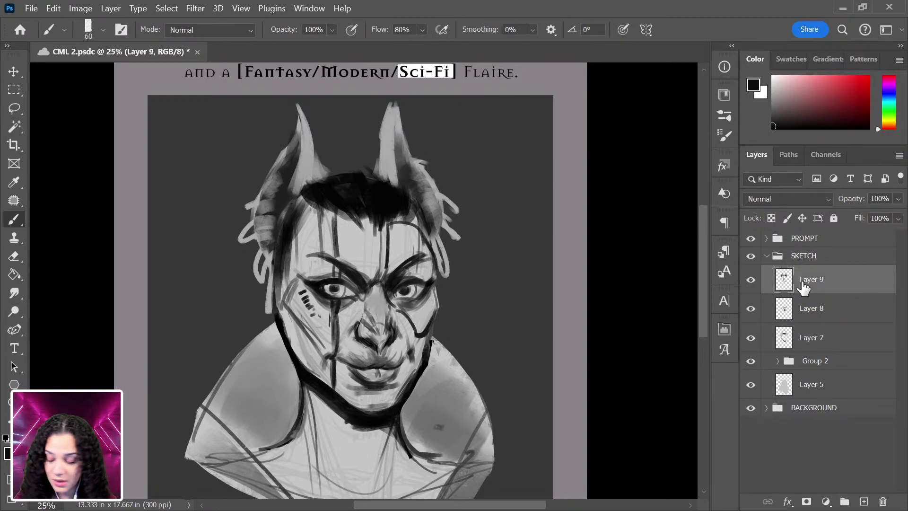
pyautogui.moveTo(295, 126); pyautogui.dragTo(240, 241)
pyautogui.moveTo(290, 109)
pyautogui.mouseDown()
pyautogui.moveTo(285, 145)
pyautogui.moveTo(255, 201)
pyautogui.moveTo(239, 298)
pyautogui.moveTo(248, 310)
pyautogui.mouseUp()
# Outline the right ear's outer edge in black, from the tip around the wide lower lobe to the cheek.
pyautogui.moveTo(430, 186)
pyautogui.mouseDown()
pyautogui.moveTo(451, 267)
pyautogui.moveTo(444, 307)
pyautogui.mouseUp()
pyautogui.moveTo(461, 236)
pyautogui.mouseDown()
pyautogui.moveTo(446, 213)
pyautogui.moveTo(473, 255)
pyautogui.mouseUp()
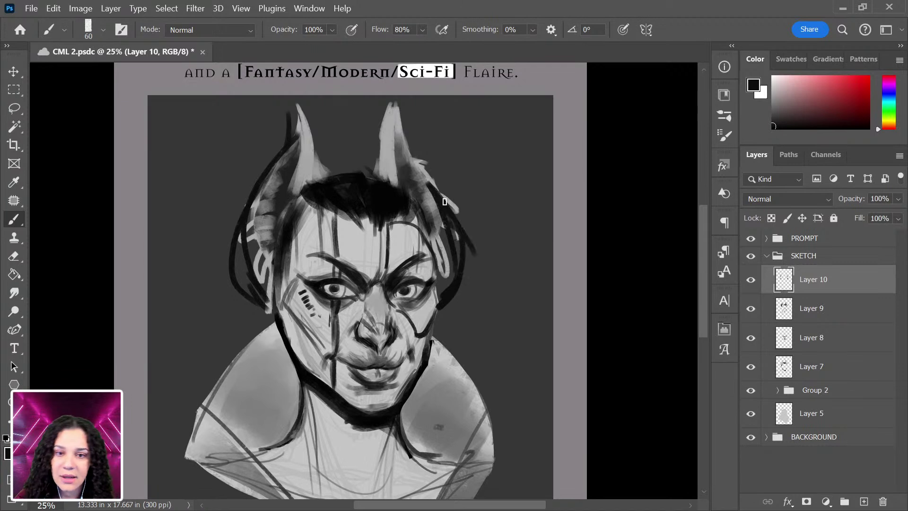
pyautogui.moveTo(444, 190); pyautogui.dragTo(468, 280)
pyautogui.moveTo(406, 108); pyautogui.dragTo(405, 151)
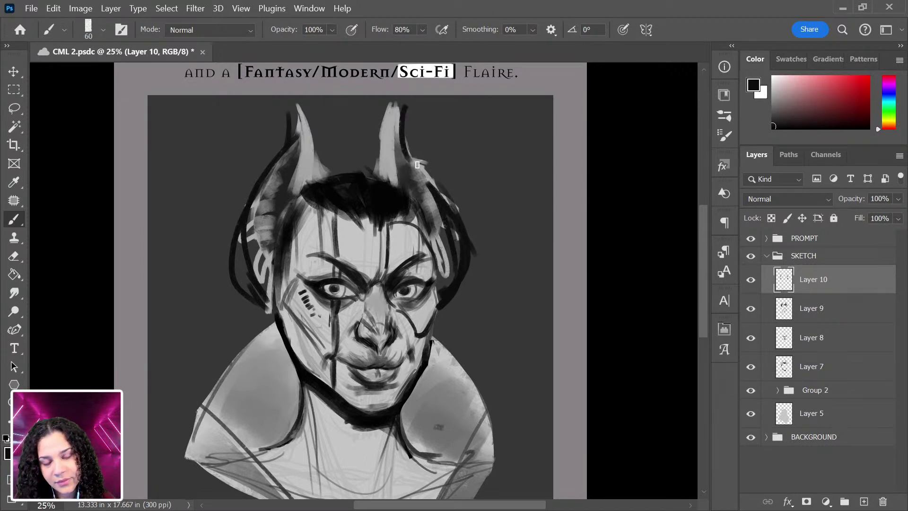
pyautogui.moveTo(410, 108); pyautogui.dragTo(429, 183)
pyautogui.moveTo(458, 289); pyautogui.dragTo(432, 313)
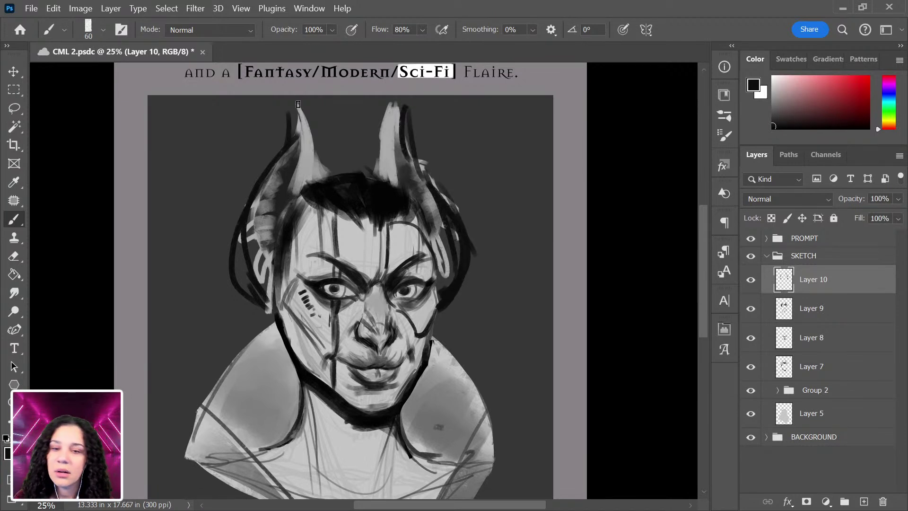
# Line the left ear's inner edge and fill the lower outer lobes of both ears with black strokes.
pyautogui.moveTo(296, 101); pyautogui.dragTo(318, 170)
pyautogui.moveTo(310, 125)
pyautogui.mouseDown()
pyautogui.moveTo(316, 182)
pyautogui.moveTo(284, 208)
pyautogui.moveTo(275, 282)
pyautogui.moveTo(265, 284)
pyautogui.moveTo(246, 219)
pyautogui.moveTo(274, 192)
pyautogui.mouseUp()
pyautogui.moveTo(444, 264)
pyautogui.mouseDown()
pyautogui.moveTo(461, 256)
pyautogui.moveTo(451, 213)
pyautogui.moveTo(454, 240)
pyautogui.mouseUp()
pyautogui.press('r')
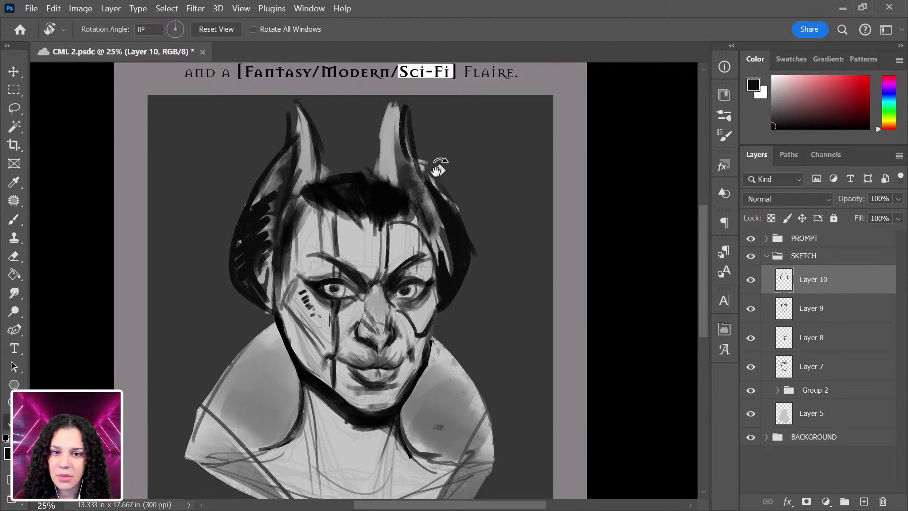
# Erase the stray outer strokes of the right ear to smooth and narrow its lower contour.
pyautogui.press('e')
pyautogui.moveTo(454, 183); pyautogui.dragTo(470, 253)
pyautogui.moveTo(468, 287); pyautogui.dragTo(476, 259)
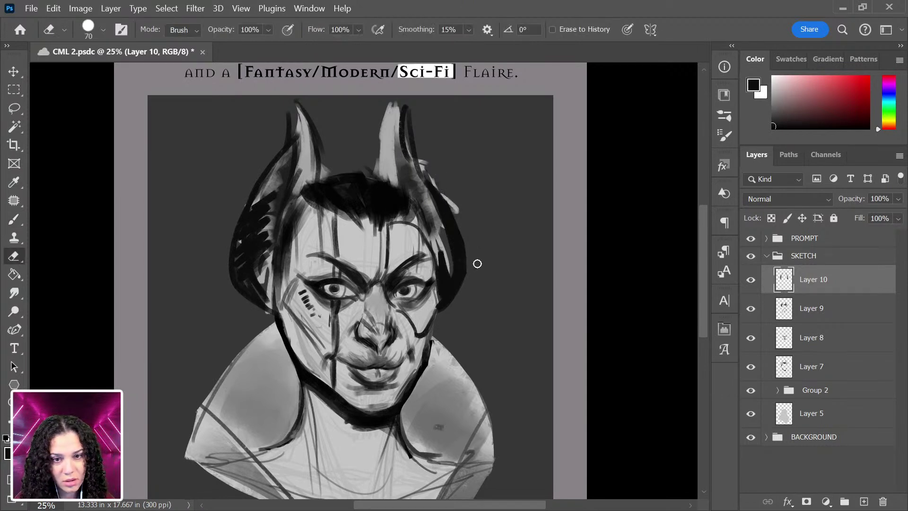
# Redraw the hairline with black strokes along both temples and add short strands to the hair above the forehead.
pyautogui.press('b')
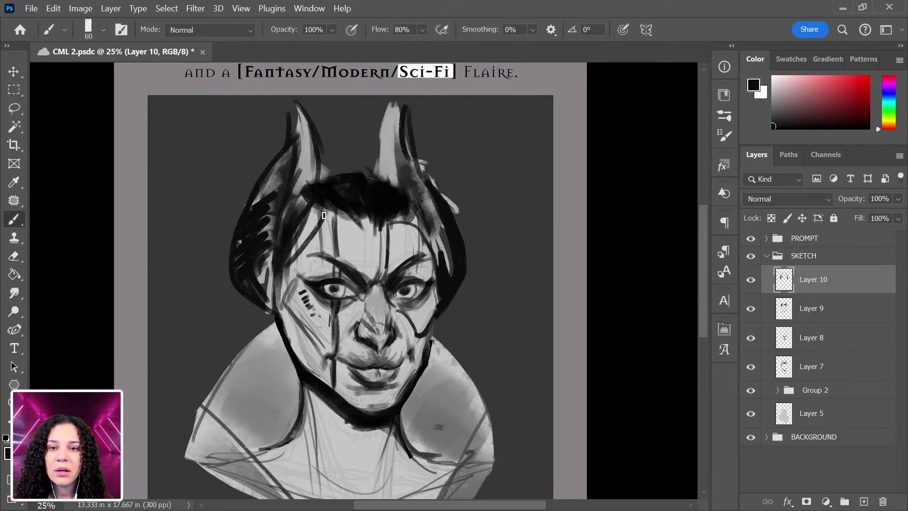
pyautogui.moveTo(316, 187)
pyautogui.mouseDown()
pyautogui.moveTo(338, 219)
pyautogui.moveTo(330, 190)
pyautogui.moveTo(350, 171)
pyautogui.moveTo(391, 190)
pyautogui.moveTo(444, 261)
pyautogui.mouseUp()
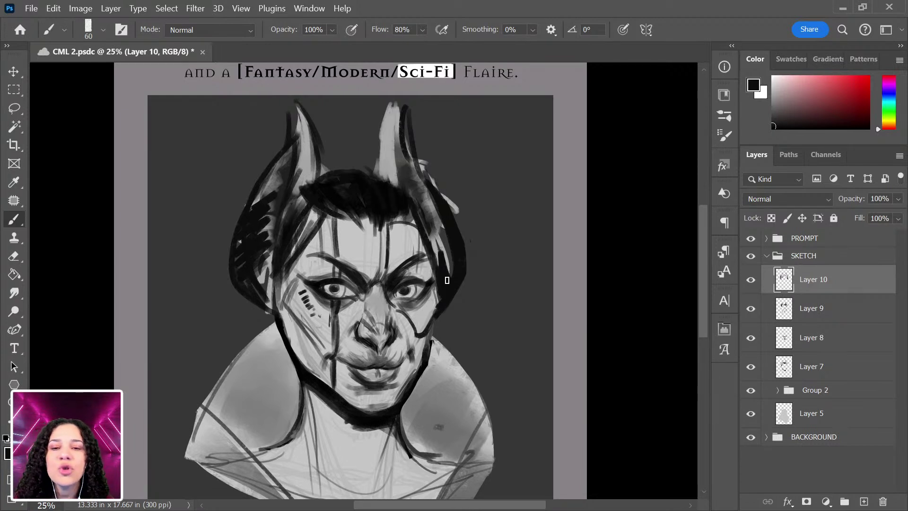
# Paint black hair down both sides of the face from the temples to the jaw with the brush at size 100.
pyautogui.moveTo(415, 200)
pyautogui.mouseDown()
pyautogui.moveTo(434, 247)
pyautogui.moveTo(367, 174)
pyautogui.moveTo(300, 229)
pyautogui.moveTo(281, 273)
pyautogui.mouseUp()
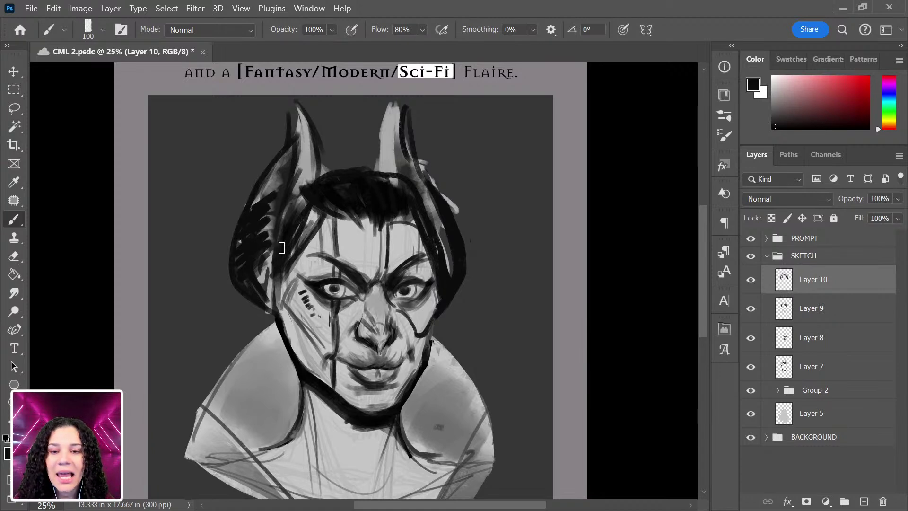
pyautogui.press(']')
pyautogui.press(']')
pyautogui.press(']')
pyautogui.press(']')
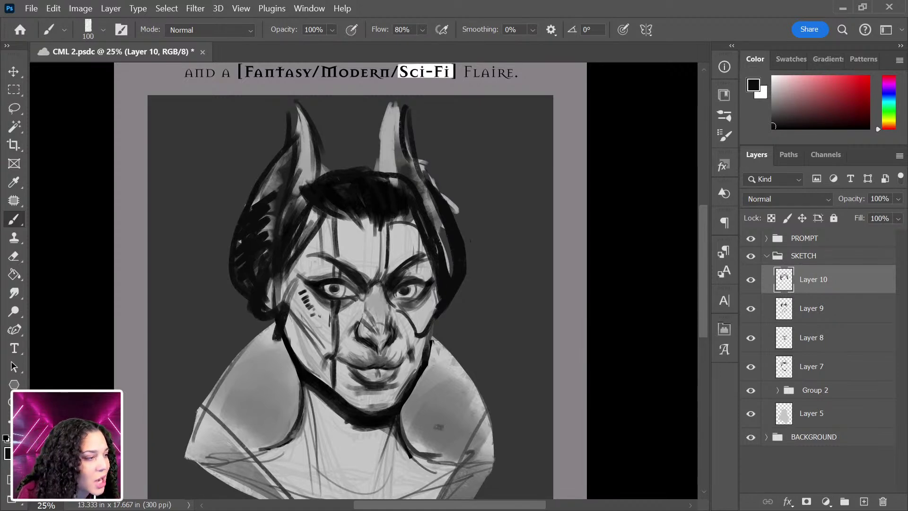
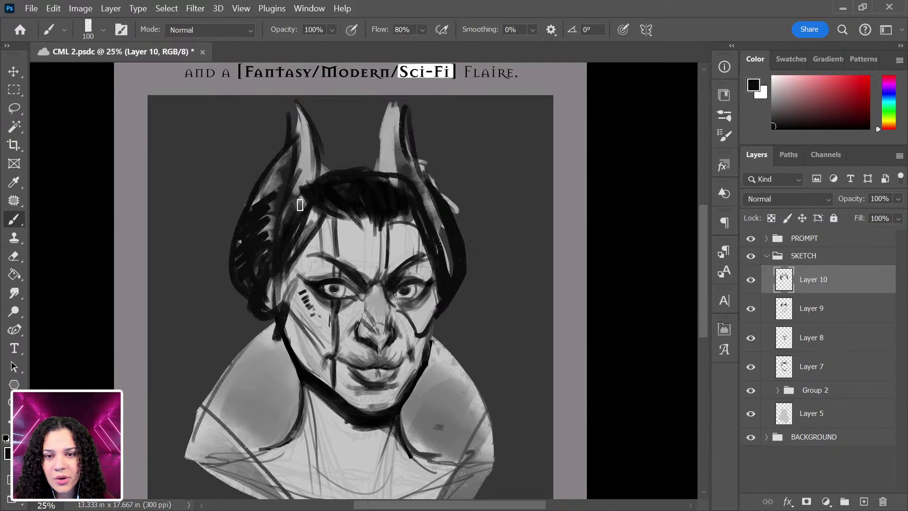
pyautogui.moveTo(274, 247)
pyautogui.mouseDown()
pyautogui.moveTo(267, 323)
pyautogui.moveTo(288, 334)
pyautogui.moveTo(285, 369)
pyautogui.mouseUp()
pyautogui.moveTo(265, 328); pyautogui.dragTo(298, 368)
pyautogui.moveTo(268, 321); pyautogui.dragTo(294, 370)
pyautogui.moveTo(409, 226); pyautogui.dragTo(426, 251)
pyautogui.moveTo(449, 283)
pyautogui.mouseDown()
pyautogui.moveTo(459, 326)
pyautogui.moveTo(472, 298)
pyautogui.moveTo(439, 337)
pyautogui.moveTo(458, 289)
pyautogui.moveTo(450, 295)
pyautogui.moveTo(466, 286)
pyautogui.mouseUp()
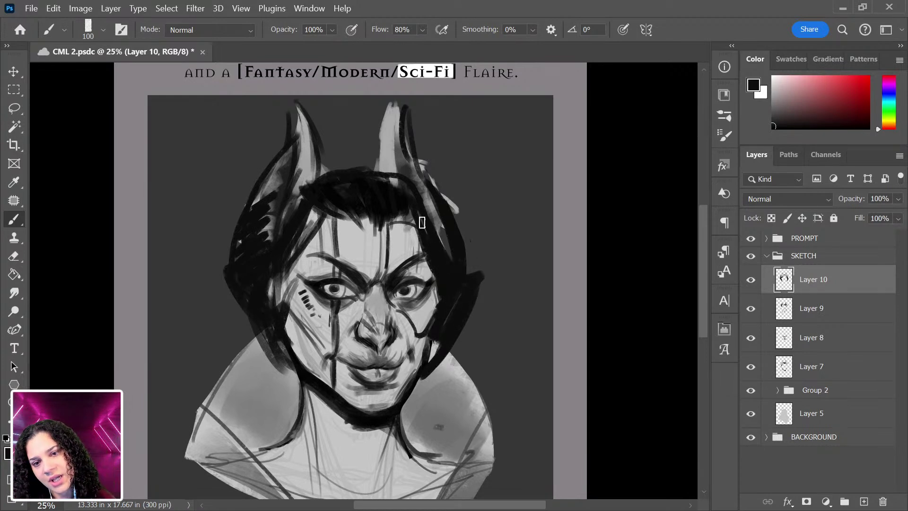
# Add black tuft strokes at the crown between the ears and extend the side locks down past the jaw.
pyautogui.moveTo(330, 142); pyautogui.dragTo(336, 164)
pyautogui.moveTo(346, 145); pyautogui.dragTo(331, 149)
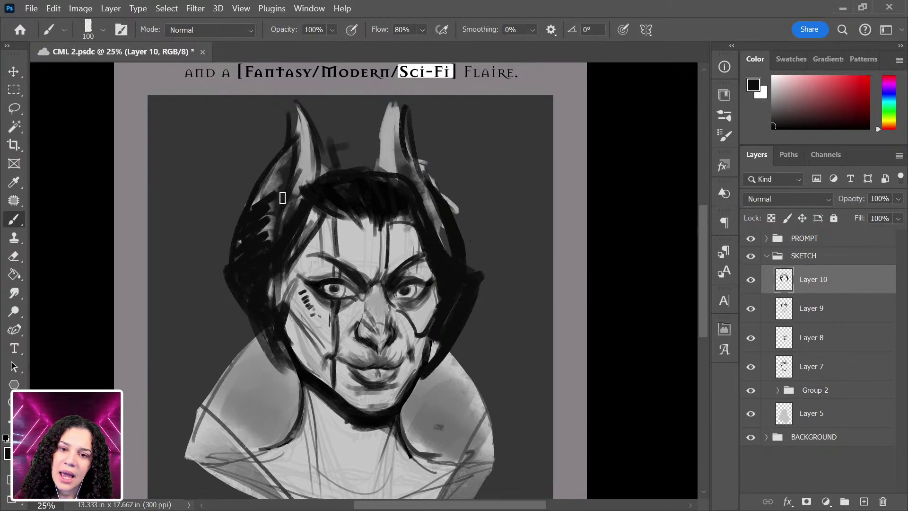
pyautogui.moveTo(233, 168)
pyautogui.mouseDown()
pyautogui.moveTo(208, 276)
pyautogui.moveTo(204, 326)
pyautogui.mouseUp()
pyautogui.hotkey('ctrl', 'z')
pyautogui.hotkey('ctrl', 'z')
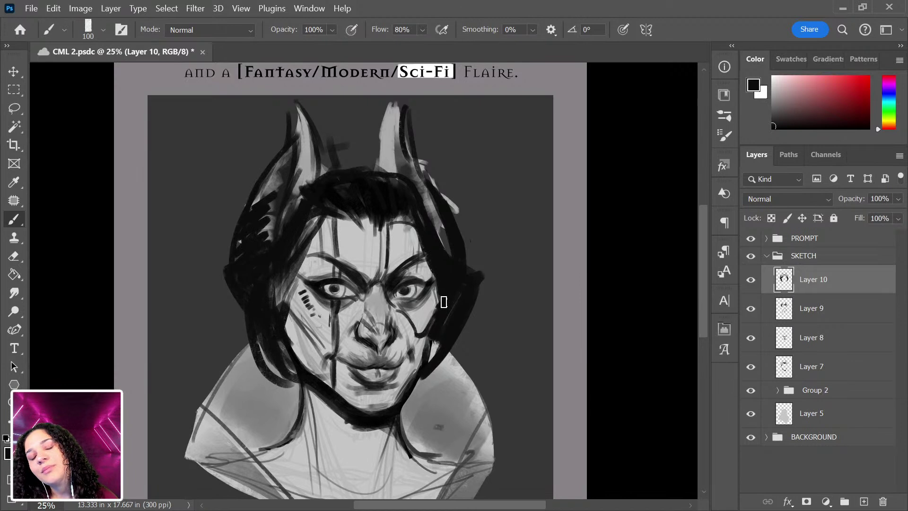
pyautogui.moveTo(435, 368)
pyautogui.mouseDown()
pyautogui.moveTo(438, 319)
pyautogui.moveTo(425, 387)
pyautogui.moveTo(453, 331)
pyautogui.moveTo(436, 370)
pyautogui.moveTo(461, 336)
pyautogui.moveTo(472, 284)
pyautogui.mouseUp()
# Flick wispy black fur strokes around both outer ears and up from the crown with the brush at size 60.
pyautogui.press('[')
pyautogui.press('[')
pyautogui.press('[')
pyautogui.press('[')
pyautogui.moveTo(436, 235)
pyautogui.mouseDown()
pyautogui.moveTo(479, 250)
pyautogui.moveTo(458, 300)
pyautogui.moveTo(466, 206)
pyautogui.moveTo(470, 262)
pyautogui.mouseUp()
pyautogui.moveTo(232, 267)
pyautogui.mouseDown()
pyautogui.moveTo(250, 285)
pyautogui.moveTo(258, 262)
pyautogui.mouseUp()
pyautogui.moveTo(243, 212)
pyautogui.mouseDown()
pyautogui.moveTo(268, 164)
pyautogui.moveTo(240, 214)
pyautogui.moveTo(242, 197)
pyautogui.moveTo(228, 255)
pyautogui.moveTo(242, 276)
pyautogui.mouseUp()
pyautogui.moveTo(439, 189)
pyautogui.mouseDown()
pyautogui.moveTo(457, 184)
pyautogui.moveTo(462, 200)
pyautogui.moveTo(424, 162)
pyautogui.moveTo(462, 237)
pyautogui.moveTo(465, 196)
pyautogui.mouseUp()
pyautogui.moveTo(352, 168)
pyautogui.mouseDown()
pyautogui.moveTo(328, 172)
pyautogui.moveTo(337, 185)
pyautogui.moveTo(335, 134)
pyautogui.moveTo(362, 176)
pyautogui.moveTo(385, 185)
pyautogui.moveTo(342, 128)
pyautogui.moveTo(341, 145)
pyautogui.moveTo(378, 154)
pyautogui.moveTo(387, 168)
pyautogui.moveTo(340, 154)
pyautogui.mouseUp()
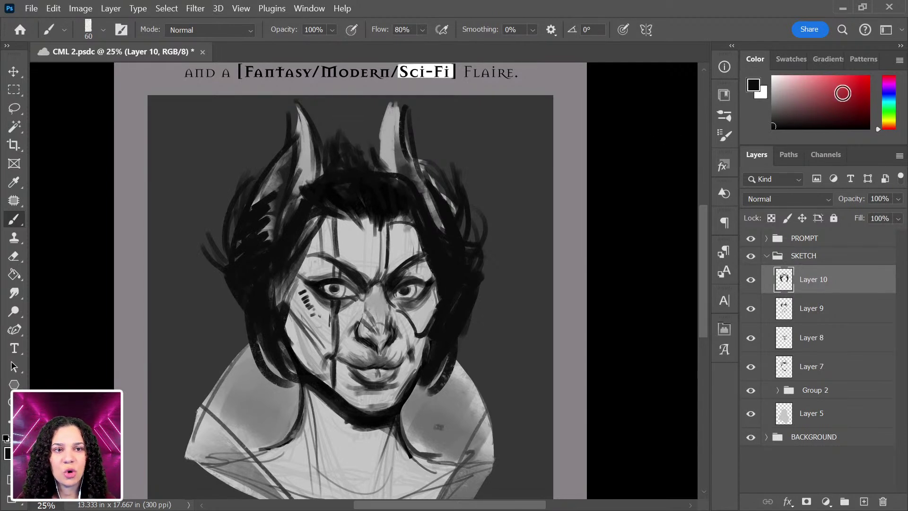
# On a new layer, draw red guide lines at brush size 35 for the crown tuft, left hairline and left side lock.
pyautogui.click(853, 85)
pyautogui.hotkey('ctrl', 'shift', 'alt', 'n')
pyautogui.press('[')
pyautogui.press('[')
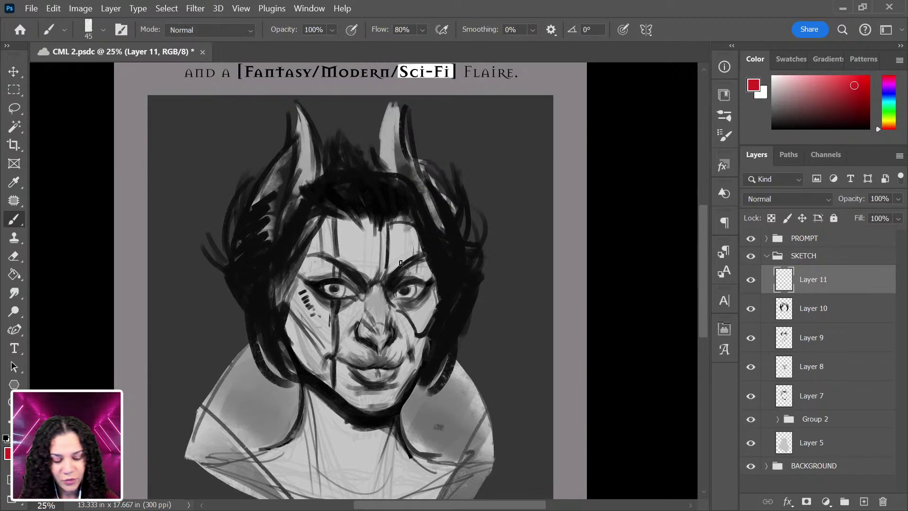
pyautogui.moveTo(376, 184)
pyautogui.mouseDown()
pyautogui.moveTo(304, 191)
pyautogui.moveTo(238, 261)
pyautogui.moveTo(211, 164)
pyautogui.moveTo(220, 154)
pyautogui.moveTo(214, 198)
pyautogui.mouseUp()
pyautogui.hotkey('ctrl', 'z')
pyautogui.hotkey('ctrl', 'z')
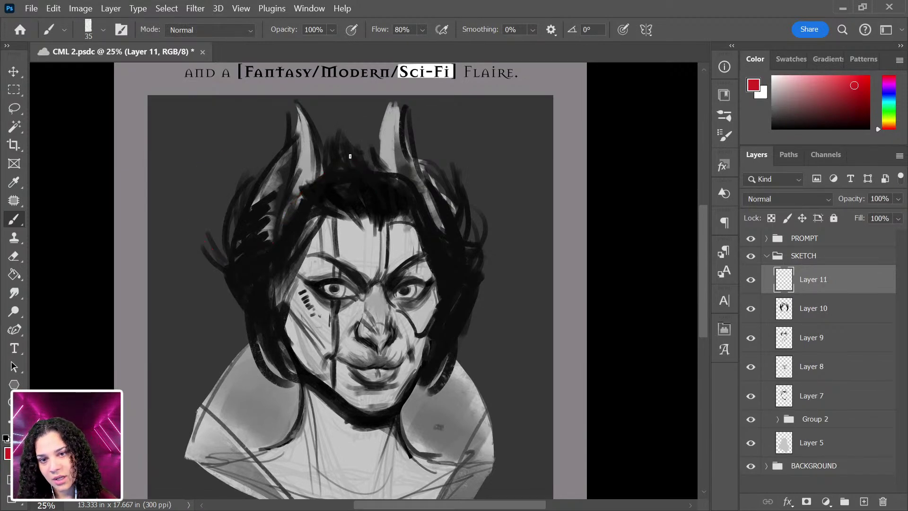
pyautogui.moveTo(387, 209); pyautogui.dragTo(335, 116)
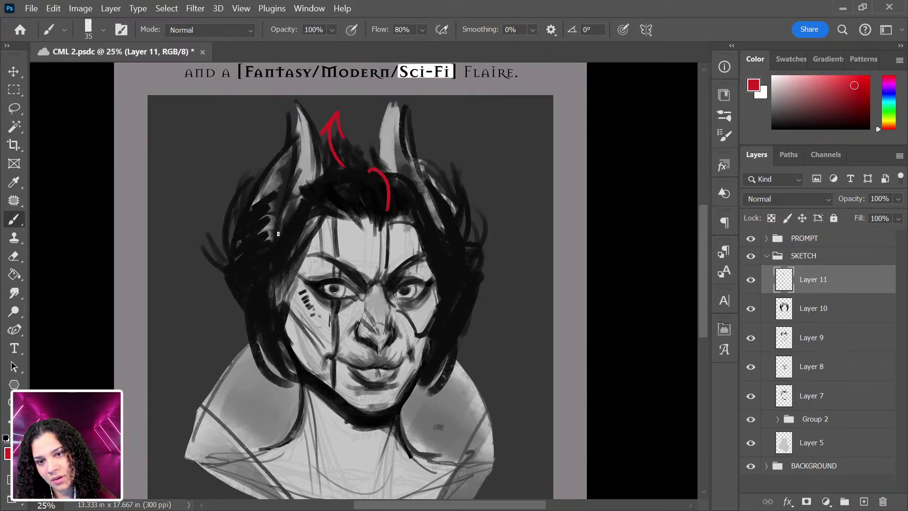
pyautogui.moveTo(347, 212)
pyautogui.mouseDown()
pyautogui.moveTo(286, 231)
pyautogui.moveTo(244, 284)
pyautogui.moveTo(275, 362)
pyautogui.mouseUp()
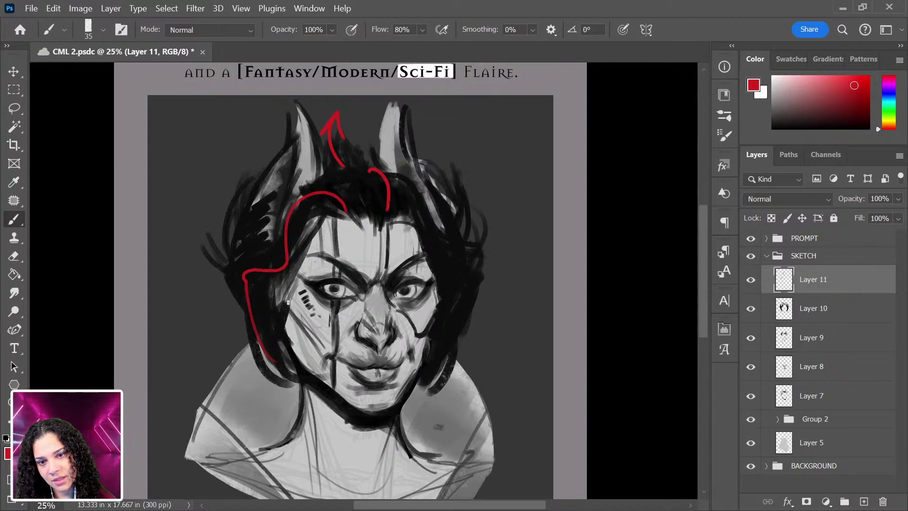
# Add red guide lines for the right hairline, right side lock and left ear's fur tuft, and hide the guide layer.
pyautogui.moveTo(415, 220)
pyautogui.mouseDown()
pyautogui.moveTo(442, 258)
pyautogui.moveTo(480, 261)
pyautogui.mouseUp()
pyautogui.moveTo(473, 293); pyautogui.dragTo(434, 379)
pyautogui.moveTo(242, 238)
pyautogui.mouseDown()
pyautogui.moveTo(220, 174)
pyautogui.moveTo(199, 205)
pyautogui.mouseUp()
pyautogui.moveTo(221, 171); pyautogui.dragTo(232, 206)
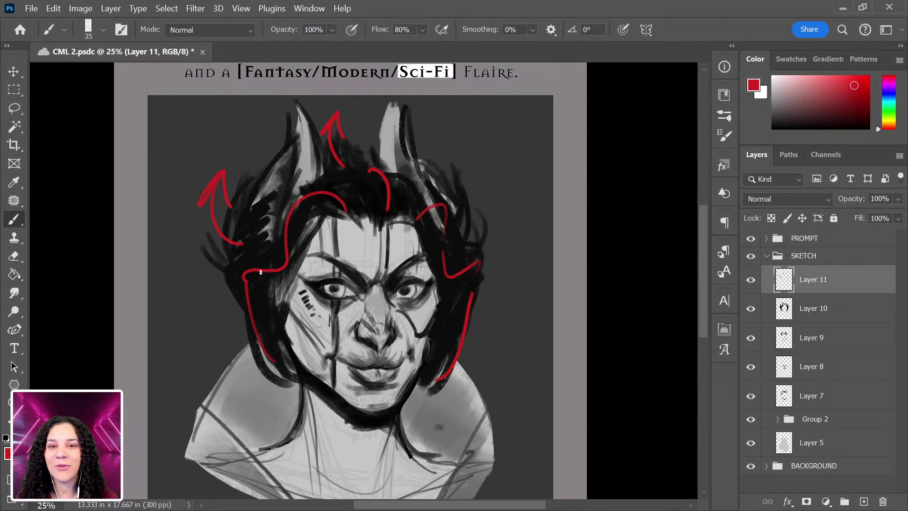
pyautogui.click(750, 279)
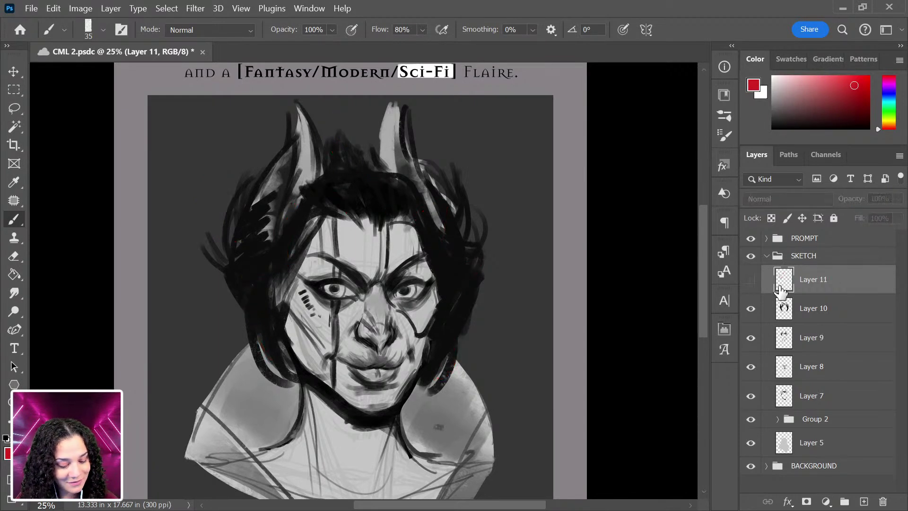
# On Layer 10, outline the left hairline and the outer edges of both side locks in black at brush size 70.
pyautogui.click(799, 314)
pyautogui.moveTo(329, 203); pyautogui.dragTo(404, 193)
pyautogui.hotkey('ctrl', 'z')
pyautogui.press('alt')
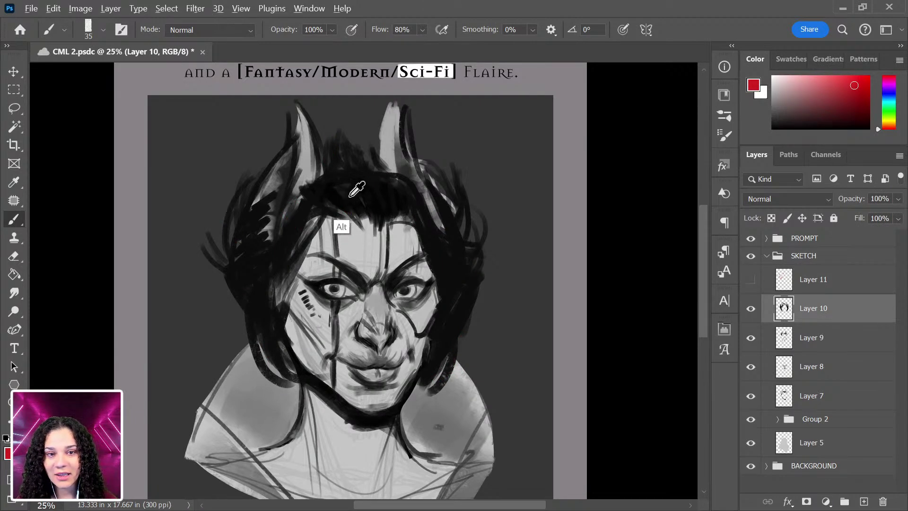
pyautogui.keyDown('alt'); pyautogui.click(414, 181); pyautogui.keyUp('alt')
pyautogui.press(']')
pyautogui.press(']')
pyautogui.press(']')
pyautogui.moveTo(344, 189)
pyautogui.mouseDown()
pyautogui.moveTo(274, 238)
pyautogui.moveTo(266, 270)
pyautogui.moveTo(299, 243)
pyautogui.moveTo(241, 316)
pyautogui.moveTo(291, 390)
pyautogui.mouseUp()
pyautogui.moveTo(453, 267)
pyautogui.mouseDown()
pyautogui.moveTo(482, 278)
pyautogui.moveTo(457, 343)
pyautogui.moveTo(451, 267)
pyautogui.moveTo(475, 302)
pyautogui.moveTo(448, 365)
pyautogui.mouseUp()
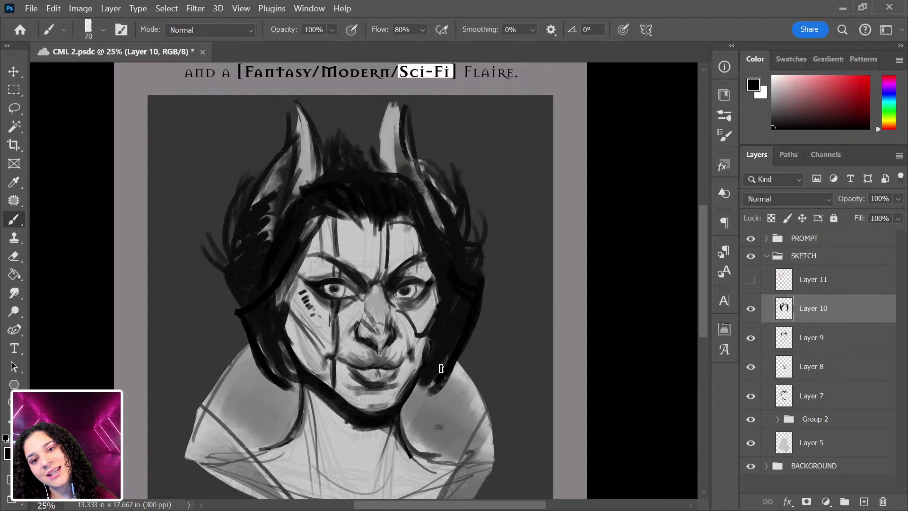
# Outline the outer and inner edges of both bat ears in black, closing their pointed tips.
pyautogui.moveTo(291, 143)
pyautogui.mouseDown()
pyautogui.moveTo(238, 233)
pyautogui.moveTo(260, 290)
pyautogui.mouseUp()
pyautogui.moveTo(227, 239); pyautogui.dragTo(236, 305)
pyautogui.moveTo(438, 167)
pyautogui.mouseDown()
pyautogui.moveTo(479, 255)
pyautogui.moveTo(471, 266)
pyautogui.moveTo(466, 219)
pyautogui.moveTo(428, 137)
pyautogui.mouseUp()
pyautogui.hotkey('ctrl', 'z')
pyautogui.moveTo(406, 102)
pyautogui.mouseDown()
pyautogui.moveTo(442, 190)
pyautogui.moveTo(463, 208)
pyautogui.mouseUp()
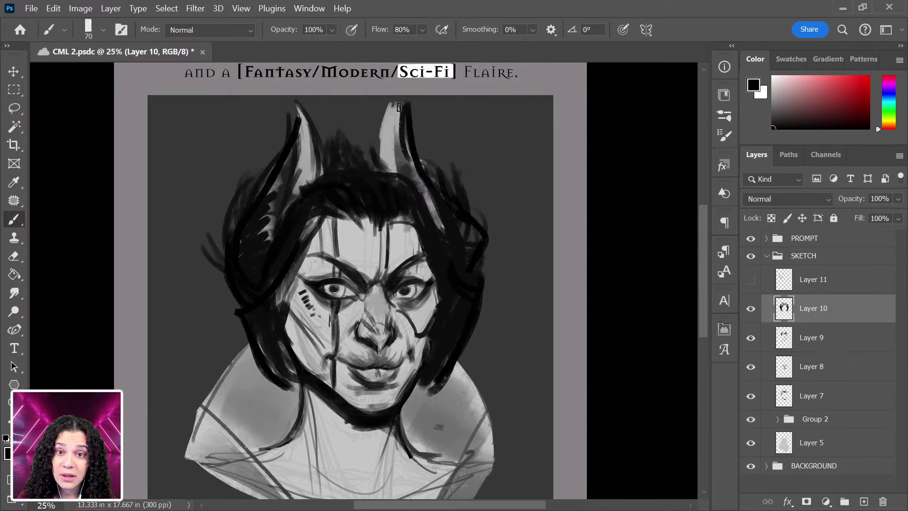
pyautogui.moveTo(399, 107); pyautogui.dragTo(386, 172)
pyautogui.moveTo(284, 100)
pyautogui.mouseDown()
pyautogui.moveTo(320, 161)
pyautogui.moveTo(312, 182)
pyautogui.mouseUp()
pyautogui.moveTo(286, 125)
pyautogui.mouseDown()
pyautogui.moveTo(259, 187)
pyautogui.moveTo(272, 176)
pyautogui.mouseUp()
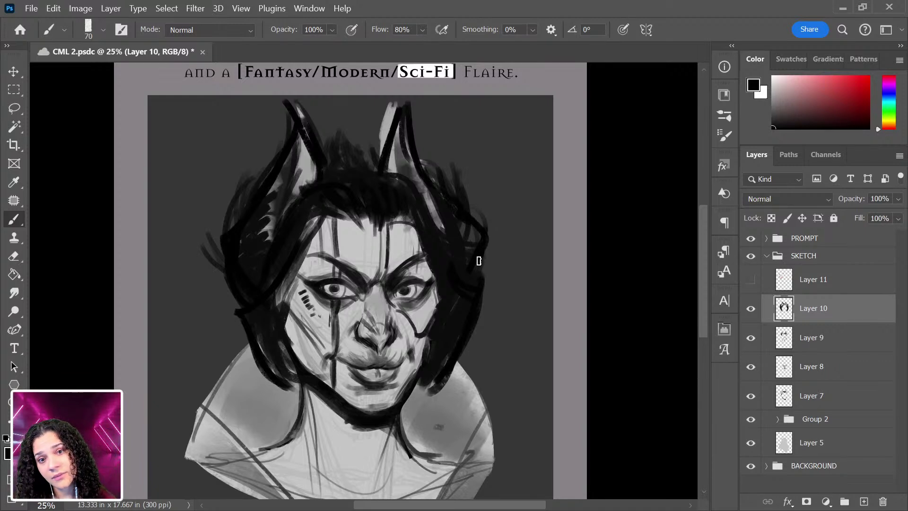
# Shade the inside of both bat ears with a sampled dark gray using a brush enlarged to about size 300.
pyautogui.keyDown('alt'); pyautogui.click(284, 179); pyautogui.keyUp('alt')
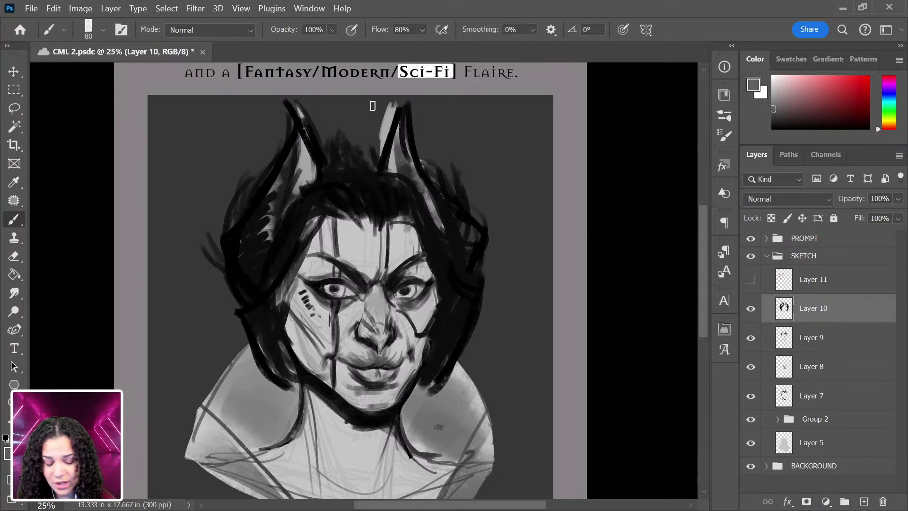
pyautogui.press(']')
pyautogui.press(']')
pyautogui.press(']')
pyautogui.press(']')
pyautogui.press(']')
pyautogui.press(']')
pyautogui.press(']')
pyautogui.press(']')
pyautogui.press(']')
pyautogui.press(']')
pyautogui.press(']')
pyautogui.press(']')
pyautogui.moveTo(259, 218); pyautogui.dragTo(246, 272)
pyautogui.press('[')
pyautogui.press('[')
pyautogui.press('[')
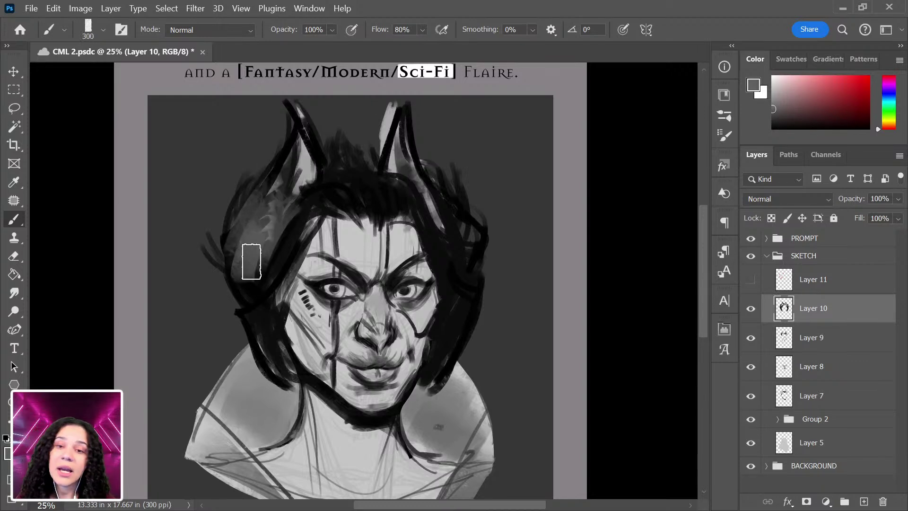
pyautogui.moveTo(408, 144)
pyautogui.mouseDown()
pyautogui.moveTo(467, 235)
pyautogui.moveTo(473, 280)
pyautogui.mouseUp()
# Paint two diagonal black strokes along the left lapel of the jacket with the brush at size 125.
pyautogui.keyDown('alt'); pyautogui.click(452, 265); pyautogui.keyUp('alt')
pyautogui.press('[')
pyautogui.press('[')
pyautogui.press('[')
pyautogui.press('[')
pyautogui.press('[')
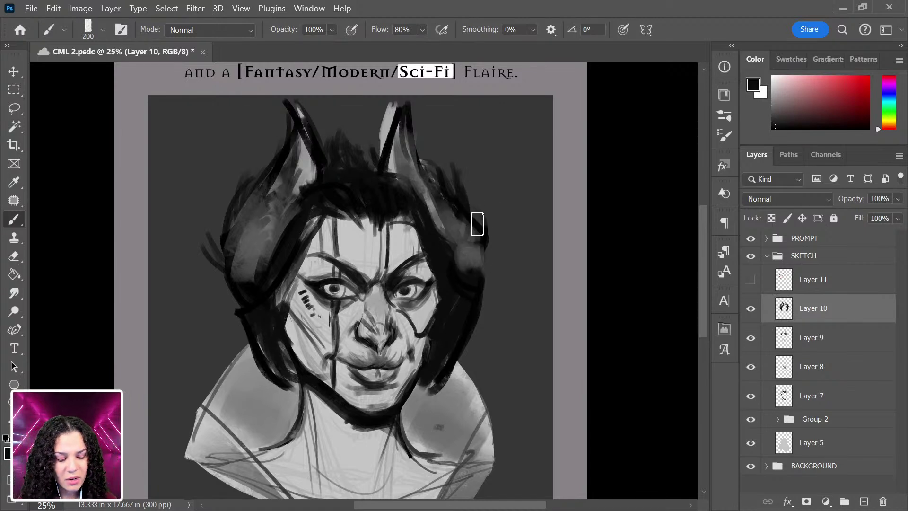
pyautogui.scroll(-5, 466, 314)
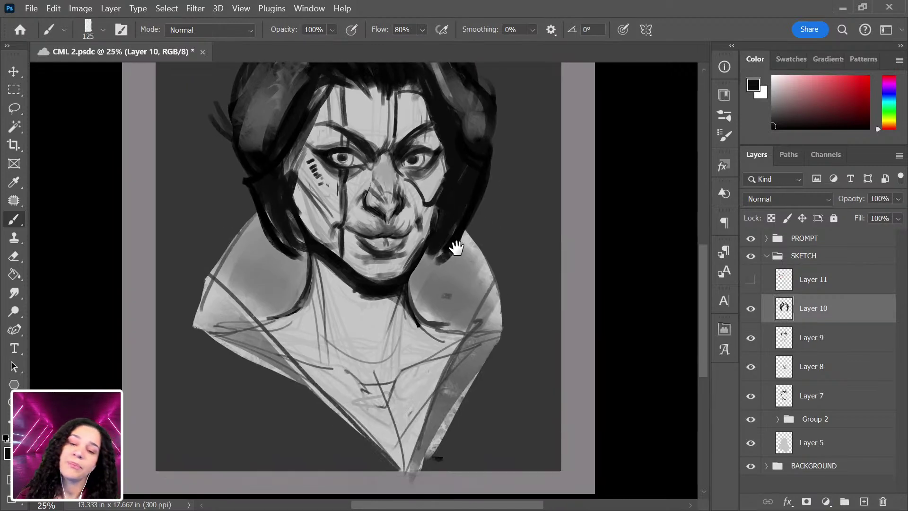
pyautogui.moveTo(256, 309); pyautogui.dragTo(373, 466)
pyautogui.scroll(4, 458, 315)
pyautogui.hotkey('ctrl', '-')
pyautogui.hotkey('ctrl', '+')
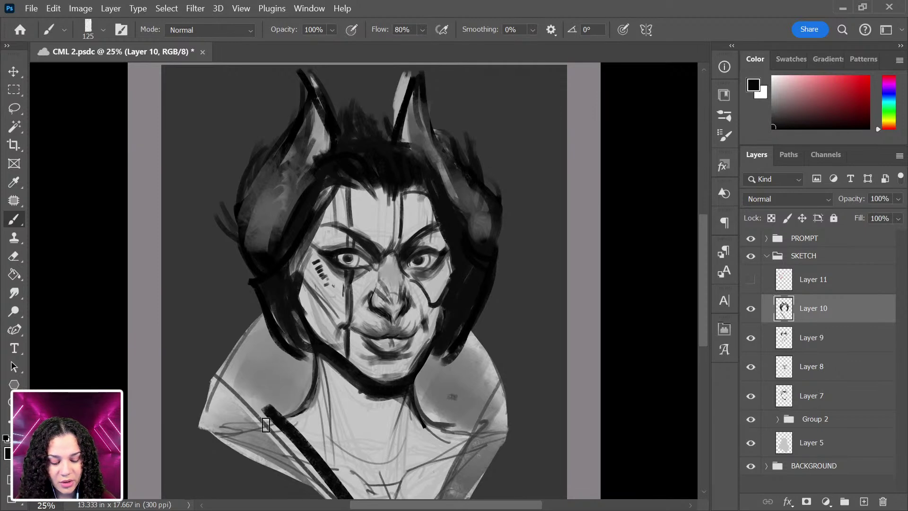
pyautogui.moveTo(226, 387)
pyautogui.mouseDown()
pyautogui.moveTo(286, 461)
pyautogui.moveTo(316, 474)
pyautogui.mouseUp()
# Fill the left lapel with black and shade the inner areas of both raised collars with the brush at size 500.
pyautogui.hotkey('ctrl', '-')
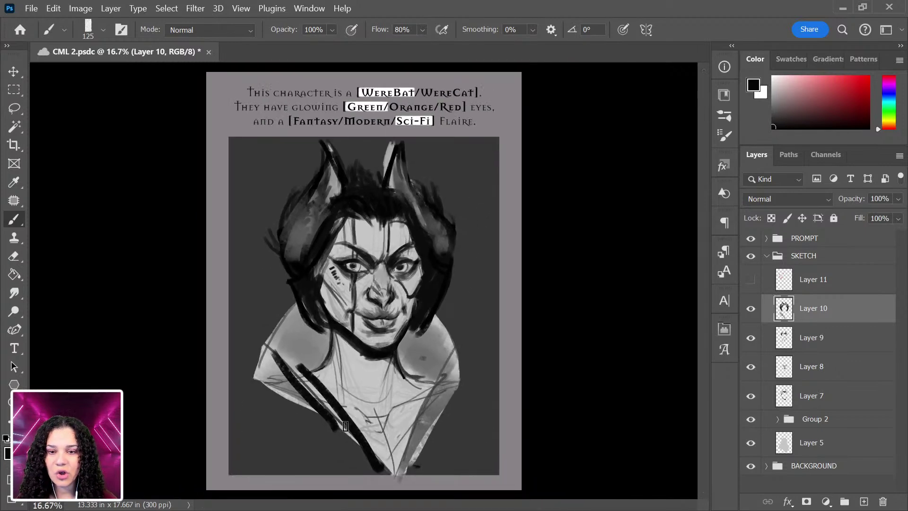
pyautogui.moveTo(284, 348)
pyautogui.mouseDown()
pyautogui.moveTo(264, 384)
pyautogui.moveTo(302, 366)
pyautogui.moveTo(338, 416)
pyautogui.moveTo(285, 334)
pyautogui.moveTo(307, 387)
pyautogui.moveTo(281, 351)
pyautogui.moveTo(263, 355)
pyautogui.moveTo(386, 446)
pyautogui.moveTo(449, 373)
pyautogui.moveTo(448, 354)
pyautogui.moveTo(412, 457)
pyautogui.moveTo(430, 358)
pyautogui.moveTo(411, 363)
pyautogui.moveTo(416, 339)
pyautogui.moveTo(410, 349)
pyautogui.moveTo(441, 342)
pyautogui.moveTo(443, 357)
pyautogui.moveTo(311, 348)
pyautogui.moveTo(328, 339)
pyautogui.moveTo(292, 346)
pyautogui.moveTo(295, 331)
pyautogui.moveTo(310, 352)
pyautogui.moveTo(296, 329)
pyautogui.moveTo(273, 358)
pyautogui.moveTo(303, 345)
pyautogui.mouseUp()
pyautogui.press(']')
pyautogui.press(']')
pyautogui.press(']')
pyautogui.press(']')
pyautogui.press(']')
pyautogui.press(']')
pyautogui.keyDown('alt'); pyautogui.click(298, 333); pyautogui.keyUp('alt')
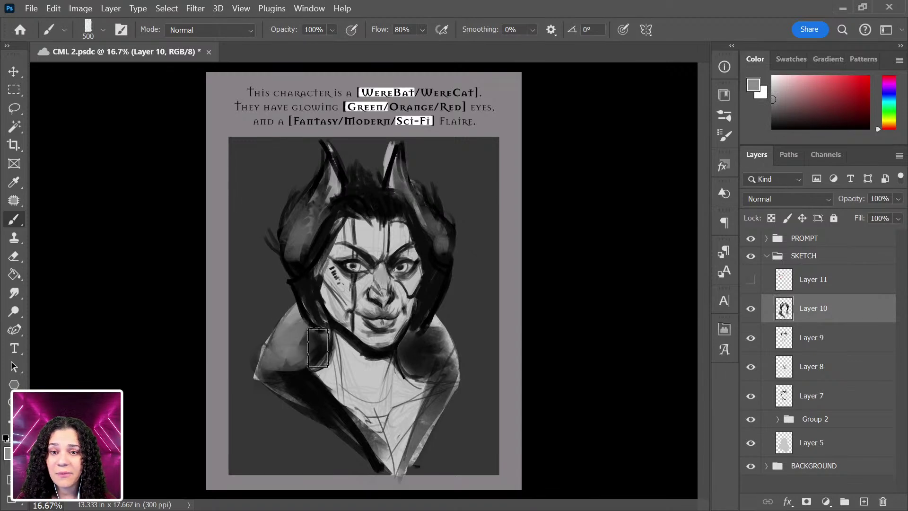
pyautogui.keyDown('alt'); pyautogui.click(310, 346); pyautogui.keyUp('alt')
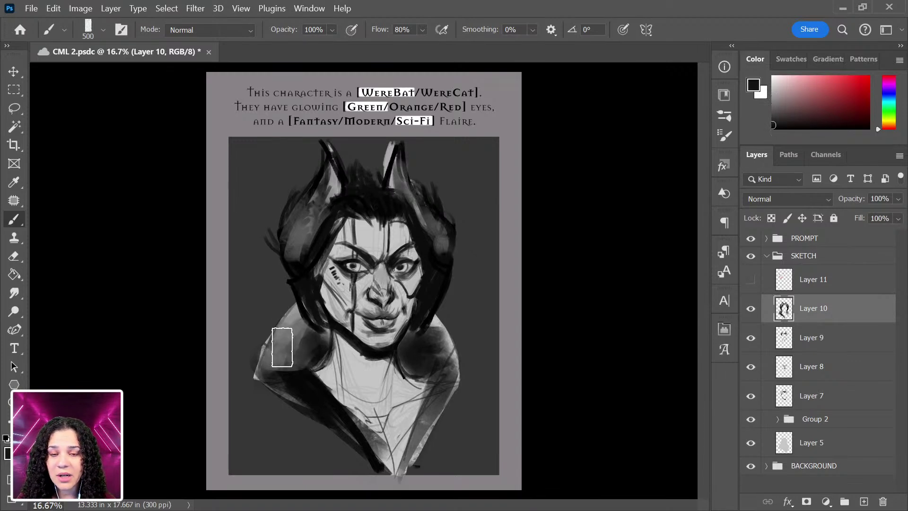
pyautogui.keyDown('alt'); pyautogui.click(444, 317); pyautogui.keyUp('alt')
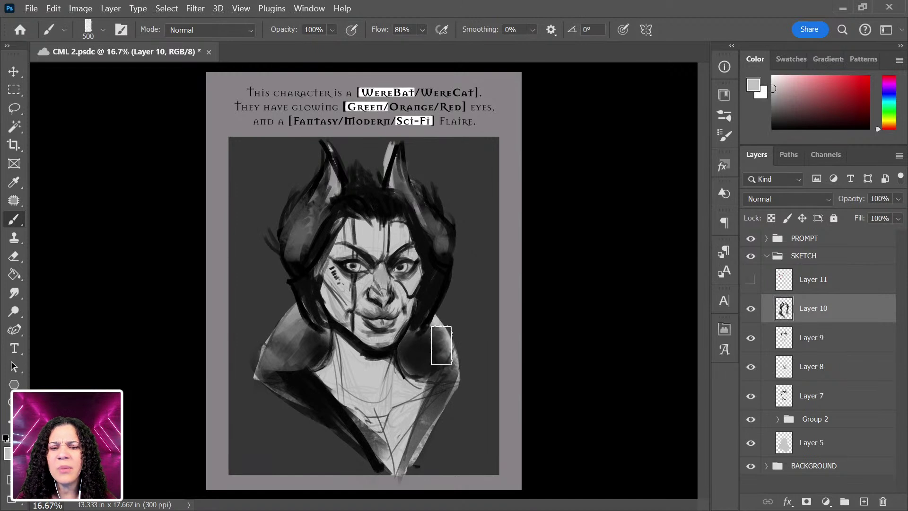
# Try darkening both raised collars and the left lapel with sampled dark tones at brush size 500.
pyautogui.keyDown('alt'); pyautogui.click(415, 350); pyautogui.keyUp('alt')
pyautogui.moveTo(440, 360)
pyautogui.mouseDown()
pyautogui.moveTo(422, 346)
pyautogui.moveTo(425, 361)
pyautogui.moveTo(466, 369)
pyautogui.mouseUp()
pyautogui.moveTo(304, 415)
pyautogui.mouseDown()
pyautogui.moveTo(265, 355)
pyautogui.moveTo(279, 329)
pyautogui.mouseUp()
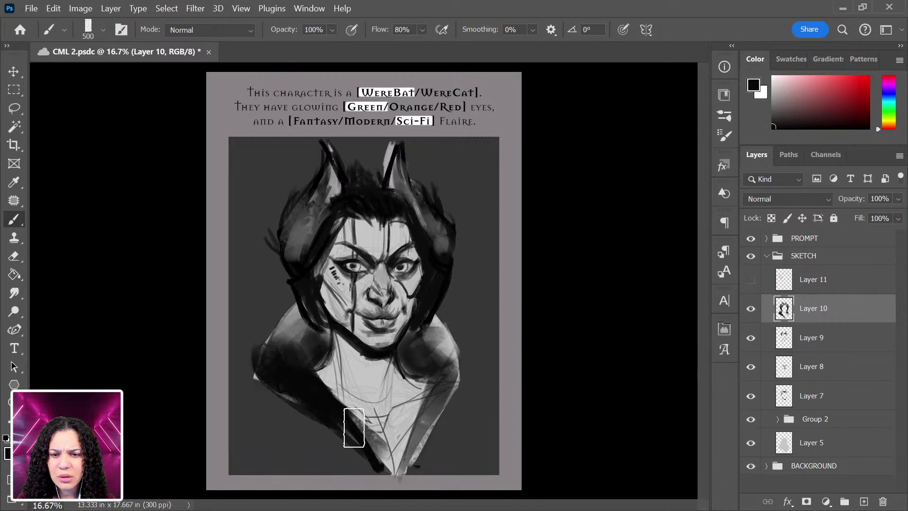
pyautogui.keyDown('alt'); pyautogui.click(298, 356); pyautogui.keyUp('alt')
pyautogui.moveTo(298, 355)
pyautogui.mouseDown()
pyautogui.moveTo(293, 333)
pyautogui.moveTo(325, 347)
pyautogui.mouseUp()
pyautogui.keyDown('alt'); pyautogui.click(294, 377); pyautogui.keyUp('alt')
pyautogui.moveTo(295, 377)
pyautogui.mouseDown()
pyautogui.moveTo(316, 339)
pyautogui.moveTo(295, 356)
pyautogui.moveTo(304, 348)
pyautogui.moveTo(305, 315)
pyautogui.moveTo(286, 326)
pyautogui.moveTo(314, 349)
pyautogui.moveTo(320, 372)
pyautogui.moveTo(269, 363)
pyautogui.moveTo(329, 406)
pyautogui.moveTo(266, 358)
pyautogui.moveTo(290, 307)
pyautogui.moveTo(266, 361)
pyautogui.moveTo(304, 304)
pyautogui.moveTo(300, 349)
pyautogui.mouseUp()
pyautogui.keyDown('alt'); pyautogui.click(412, 384); pyautogui.keyUp('alt')
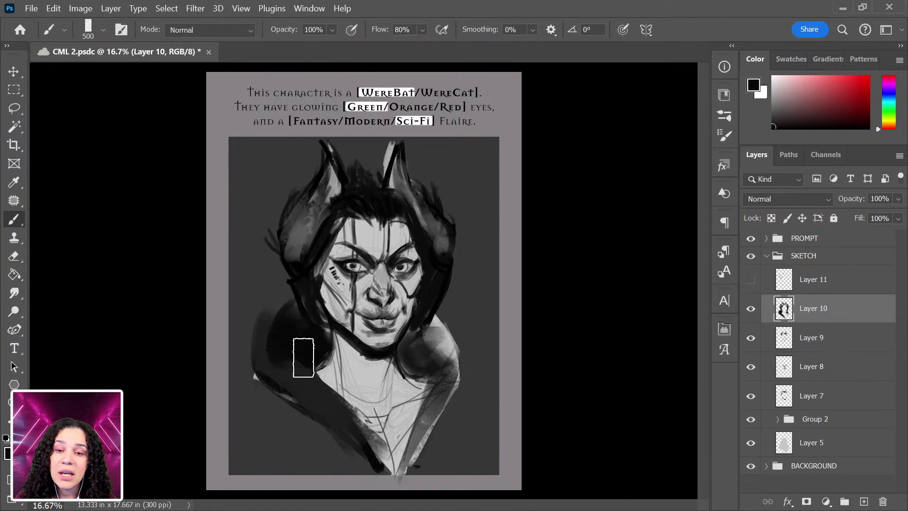
pyautogui.moveTo(413, 353)
pyautogui.mouseDown()
pyautogui.moveTo(448, 361)
pyautogui.moveTo(434, 390)
pyautogui.mouseUp()
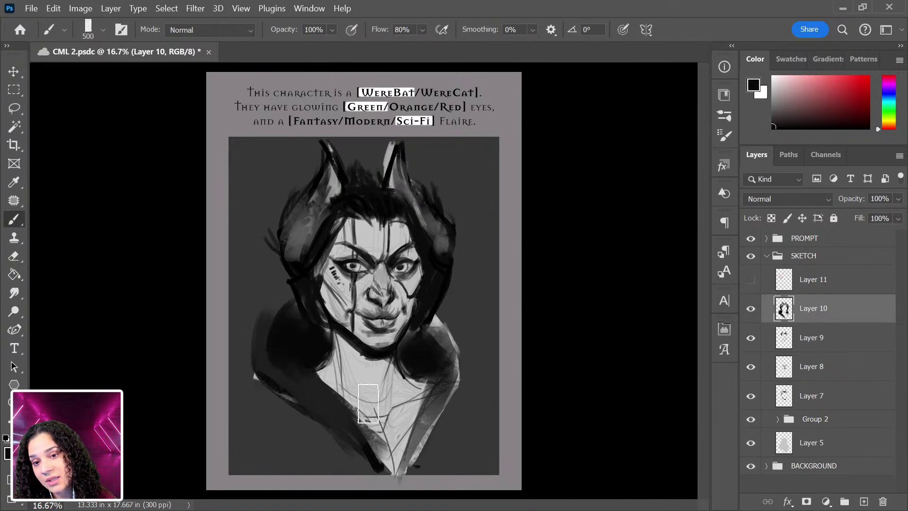
# Try refining the jacket with sampled dark gray strokes on the left collar and right lapel at brush size 175.
pyautogui.keyDown('alt'); pyautogui.click(271, 365); pyautogui.keyUp('alt')
pyautogui.press('[')
pyautogui.press('[')
pyautogui.press('[')
pyautogui.press('[')
pyautogui.press('[')
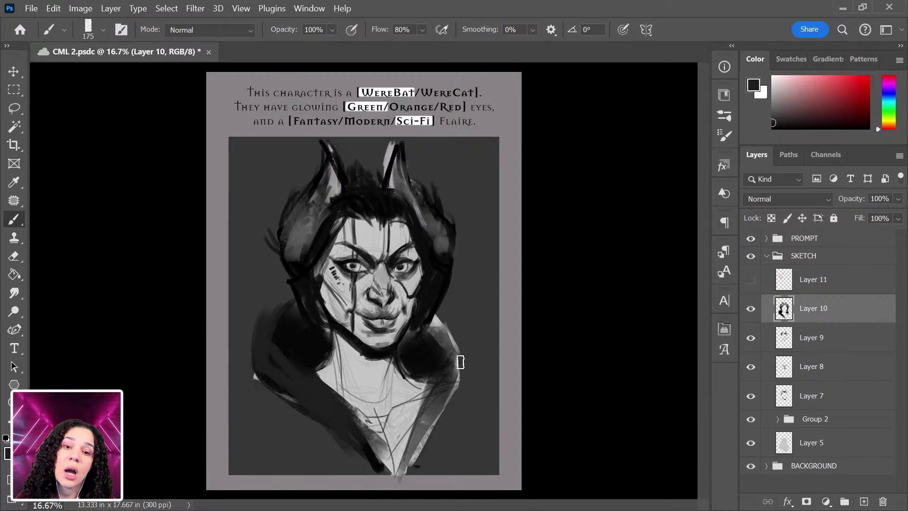
pyautogui.moveTo(420, 446)
pyautogui.mouseDown()
pyautogui.moveTo(450, 380)
pyautogui.moveTo(434, 371)
pyautogui.moveTo(418, 432)
pyautogui.mouseUp()
pyautogui.keyDown('alt'); pyautogui.click(434, 349); pyautogui.keyUp('alt')
pyautogui.keyDown('alt'); pyautogui.click(281, 366); pyautogui.keyUp('alt')
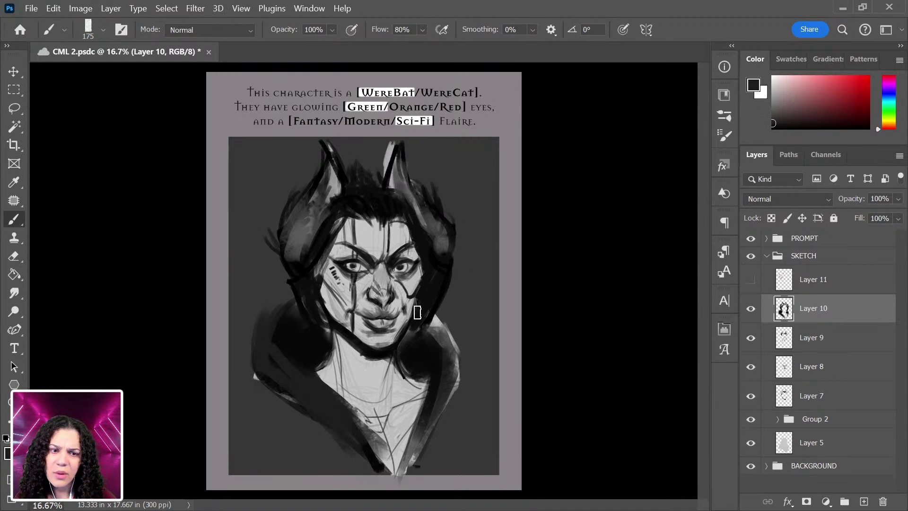
# Undo the latest darkening strokes on the jacket's collars and lapels.
pyautogui.hotkey('ctrl', 'z')
pyautogui.hotkey('ctrl', 'z')
pyautogui.hotkey('ctrl', 'z')
pyautogui.hotkey('ctrl', 'z')
pyautogui.hotkey('ctrl', 'z')
pyautogui.hotkey('ctrl', 'z')
pyautogui.hotkey('ctrl', 'z')
pyautogui.hotkey('ctrl', 'z')
pyautogui.hotkey('ctrl', 'z')
pyautogui.hotkey('ctrl', 'z')
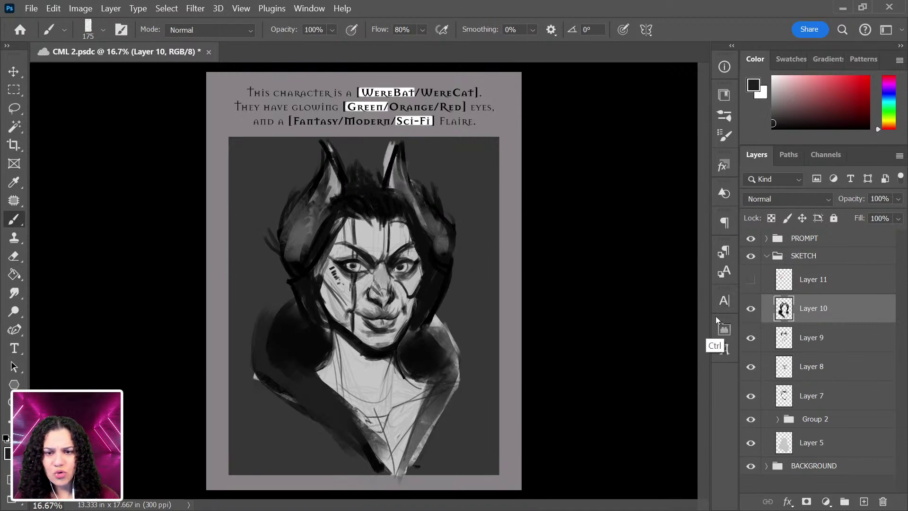
pyautogui.hotkey('ctrl', 'z')
pyautogui.hotkey('ctrl', 'z')
pyautogui.hotkey('ctrl', 'z')
pyautogui.hotkey('ctrl', 'z')
pyautogui.hotkey('ctrl', 'z')
pyautogui.hotkey('ctrl', 'z')
pyautogui.hotkey('ctrl', 'z')
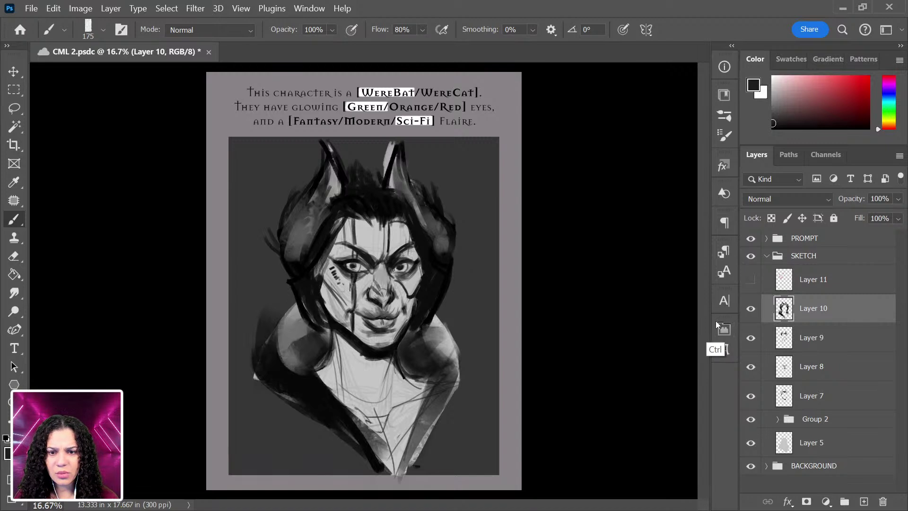
pyautogui.hotkey('ctrl', 'z')
pyautogui.hotkey('ctrl', 'z')
pyautogui.hotkey('ctrl', 'z')
pyautogui.hotkey('ctrl', 'z')
pyautogui.hotkey('ctrl', 'z')
pyautogui.hotkey('ctrl', 'z')
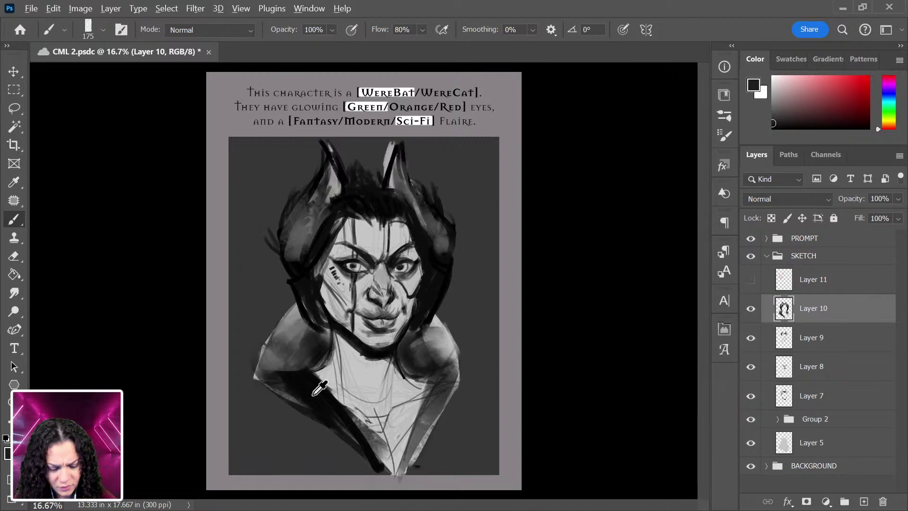
# Add a new layer above Layer 10 and paint out both raised collars with the sampled dark background gray at brush size 175.
pyautogui.hotkey('ctrl', 'shift', 'alt', 'n')
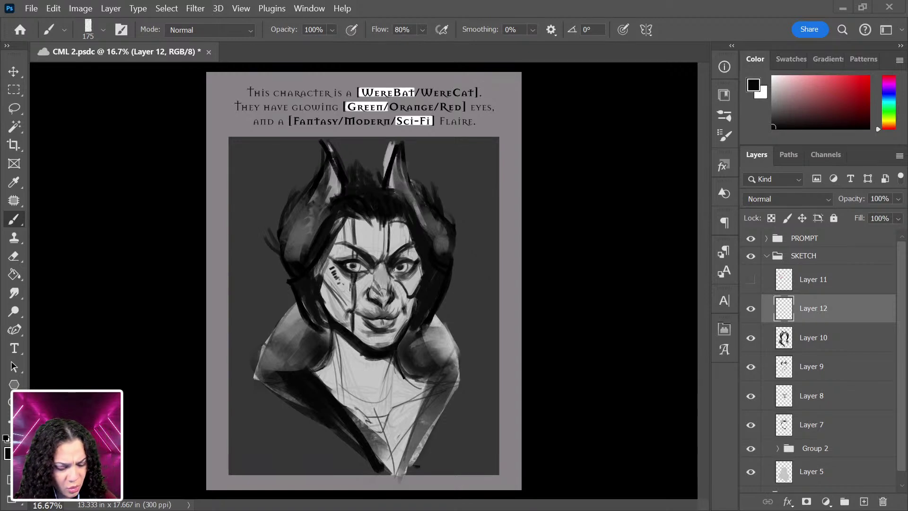
pyautogui.keyDown('alt'); pyautogui.click(443, 316); pyautogui.keyUp('alt')
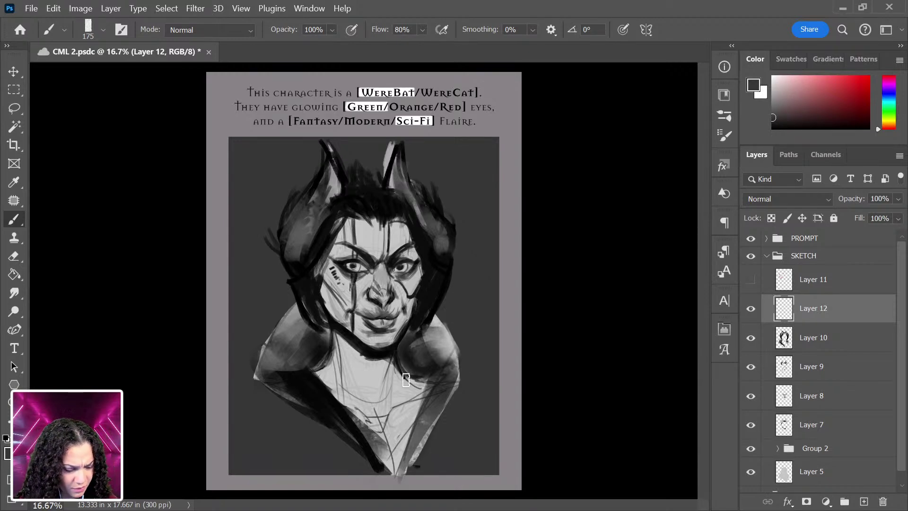
pyautogui.moveTo(451, 305)
pyautogui.mouseDown()
pyautogui.moveTo(414, 347)
pyautogui.moveTo(416, 368)
pyautogui.moveTo(471, 366)
pyautogui.moveTo(456, 370)
pyautogui.moveTo(454, 337)
pyautogui.mouseUp()
pyautogui.moveTo(279, 324)
pyautogui.mouseDown()
pyautogui.moveTo(308, 302)
pyautogui.moveTo(317, 352)
pyautogui.moveTo(305, 357)
pyautogui.moveTo(290, 341)
pyautogui.moveTo(251, 346)
pyautogui.moveTo(318, 405)
pyautogui.moveTo(318, 355)
pyautogui.moveTo(411, 363)
pyautogui.moveTo(387, 370)
pyautogui.mouseUp()
# Paint a solid black high-necked top across the neck and shoulders, undoing the first attempts.
pyautogui.keyDown('alt'); pyautogui.click(288, 352); pyautogui.keyUp('alt')
pyautogui.moveTo(330, 357)
pyautogui.mouseDown()
pyautogui.moveTo(374, 373)
pyautogui.moveTo(391, 363)
pyautogui.mouseUp()
pyautogui.hotkey('ctrl', 'z')
pyautogui.hotkey('ctrl', 'z')
pyautogui.hotkey('ctrl', 'z')
pyautogui.hotkey('ctrl', 'z')
pyautogui.moveTo(318, 360)
pyautogui.mouseDown()
pyautogui.moveTo(382, 373)
pyautogui.moveTo(396, 360)
pyautogui.moveTo(342, 368)
pyautogui.moveTo(421, 407)
pyautogui.moveTo(436, 400)
pyautogui.moveTo(331, 424)
pyautogui.moveTo(417, 401)
pyautogui.moveTo(332, 418)
pyautogui.moveTo(428, 416)
pyautogui.moveTo(367, 393)
pyautogui.moveTo(339, 420)
pyautogui.moveTo(350, 392)
pyautogui.moveTo(296, 401)
pyautogui.moveTo(320, 367)
pyautogui.moveTo(265, 388)
pyautogui.moveTo(324, 409)
pyautogui.moveTo(359, 383)
pyautogui.moveTo(400, 400)
pyautogui.moveTo(421, 396)
pyautogui.moveTo(430, 382)
pyautogui.moveTo(422, 380)
pyautogui.moveTo(446, 385)
pyautogui.moveTo(414, 373)
pyautogui.moveTo(434, 396)
pyautogui.moveTo(398, 389)
pyautogui.moveTo(376, 397)
pyautogui.moveTo(443, 395)
pyautogui.moveTo(410, 402)
pyautogui.mouseUp()
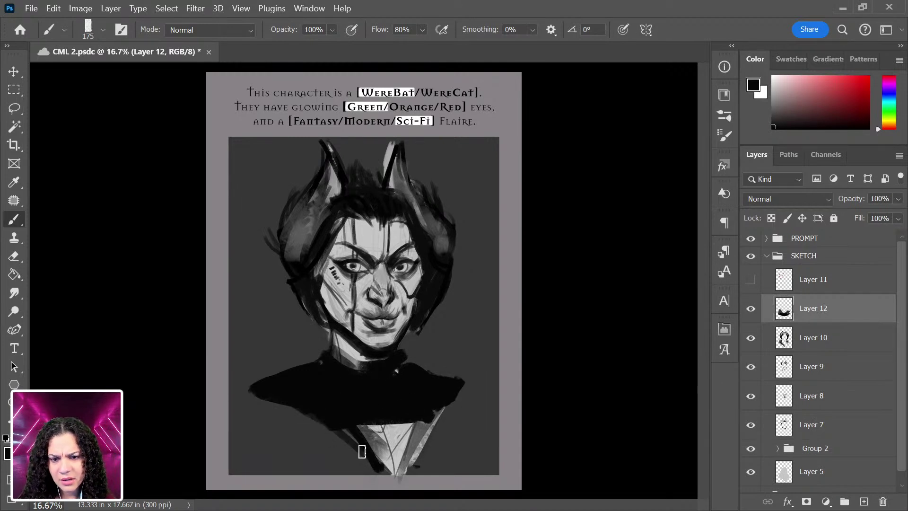
# Clean up the chest and lapels below the black top with sampled light gray and dark background tones.
pyautogui.keyDown('alt'); pyautogui.click(399, 428); pyautogui.keyUp('alt')
pyautogui.moveTo(400, 428)
pyautogui.mouseDown()
pyautogui.moveTo(375, 433)
pyautogui.moveTo(409, 439)
pyautogui.moveTo(338, 434)
pyautogui.moveTo(386, 474)
pyautogui.mouseUp()
pyautogui.keyDown('alt'); pyautogui.click(337, 460); pyautogui.keyUp('alt')
pyautogui.moveTo(347, 430)
pyautogui.mouseDown()
pyautogui.moveTo(438, 432)
pyautogui.moveTo(426, 426)
pyautogui.moveTo(417, 436)
pyautogui.moveTo(426, 443)
pyautogui.moveTo(389, 448)
pyautogui.moveTo(393, 479)
pyautogui.moveTo(383, 425)
pyautogui.moveTo(392, 459)
pyautogui.moveTo(403, 427)
pyautogui.mouseUp()
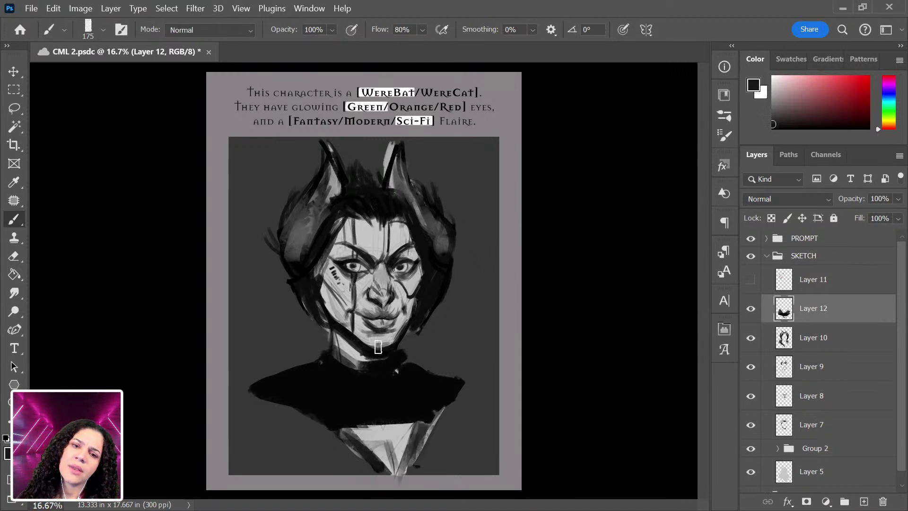
# Shade the black top with sampled gray and dark tones across the shoulders and chest at brush size 500.
pyautogui.keyDown('alt'); pyautogui.click(377, 316); pyautogui.keyUp('alt')
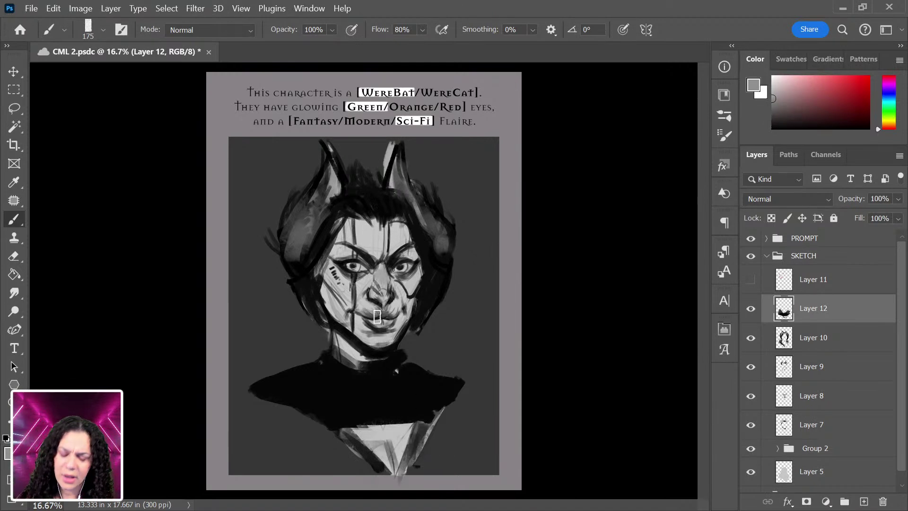
pyautogui.press(']')
pyautogui.press(']')
pyautogui.press(']')
pyautogui.press(']')
pyautogui.press(']')
pyautogui.moveTo(318, 377)
pyautogui.mouseDown()
pyautogui.moveTo(334, 401)
pyautogui.moveTo(319, 388)
pyautogui.moveTo(309, 399)
pyautogui.moveTo(324, 384)
pyautogui.moveTo(275, 390)
pyautogui.moveTo(324, 382)
pyautogui.moveTo(347, 390)
pyautogui.moveTo(329, 401)
pyautogui.moveTo(423, 401)
pyautogui.mouseUp()
pyautogui.keyDown('alt'); pyautogui.click(290, 382); pyautogui.keyUp('alt')
pyautogui.keyDown('alt'); pyautogui.click(329, 373); pyautogui.keyUp('alt')
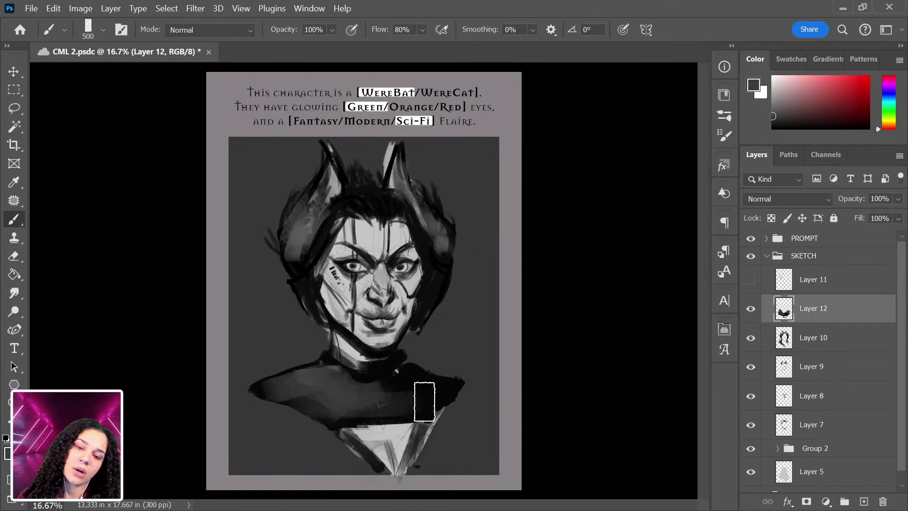
pyautogui.keyDown('alt'); pyautogui.click(412, 404); pyautogui.keyUp('alt')
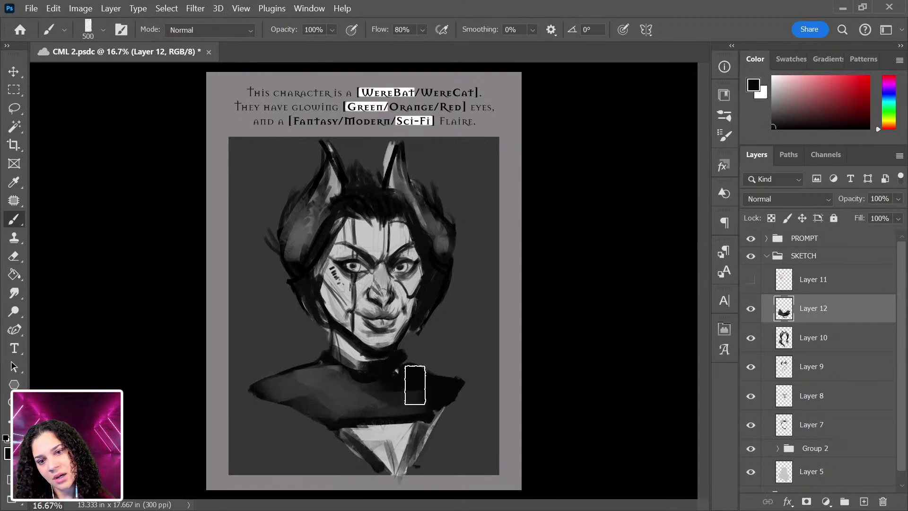
# Paint short light gray stripes on both sides of the top's lower edge, using the sampled forehead tone at brush size 70.
pyautogui.keyDown('alt'); pyautogui.click(373, 236); pyautogui.keyUp('alt')
pyautogui.press('[')
pyautogui.press('[')
pyautogui.press('[')
pyautogui.press('[')
pyautogui.press('[')
pyautogui.press('[')
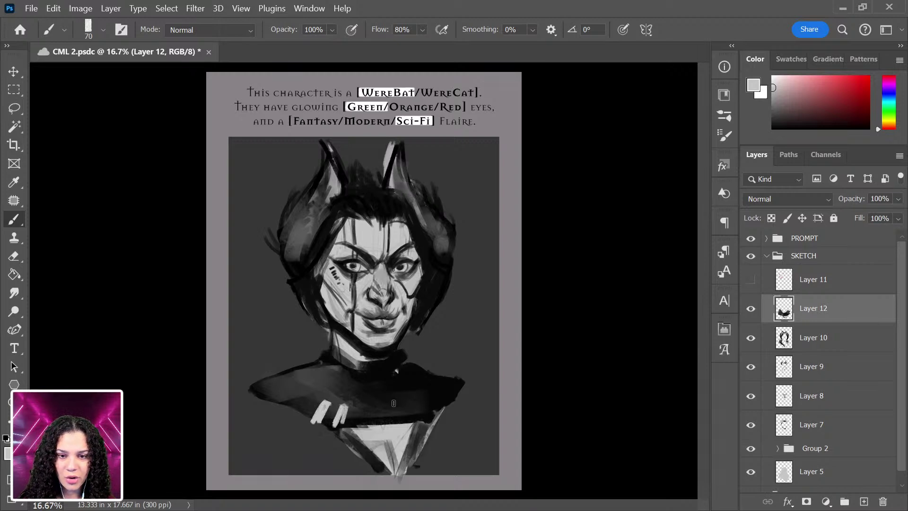
pyautogui.hotkey('ctrl', 'z')
pyautogui.moveTo(416, 402); pyautogui.dragTo(433, 409)
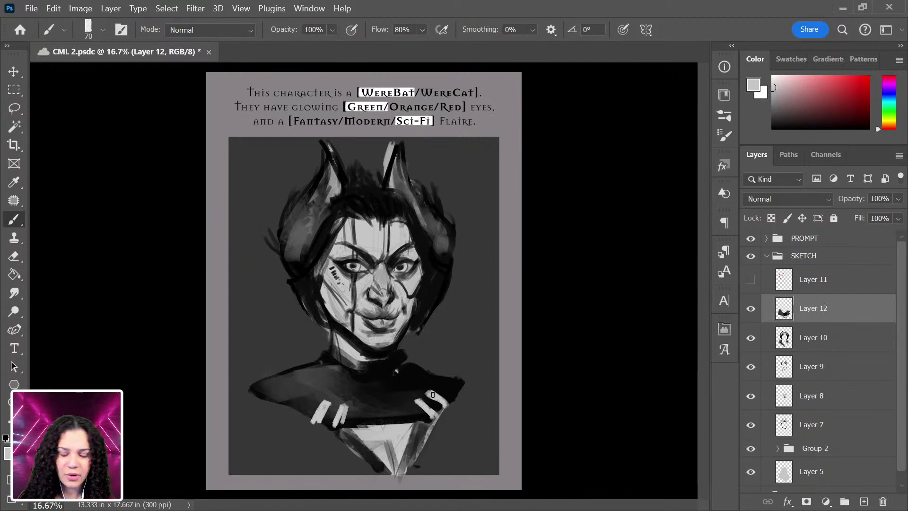
# Refine the edges of the top's high neck with sampled background gray and black at brush size 70.
pyautogui.press('d')
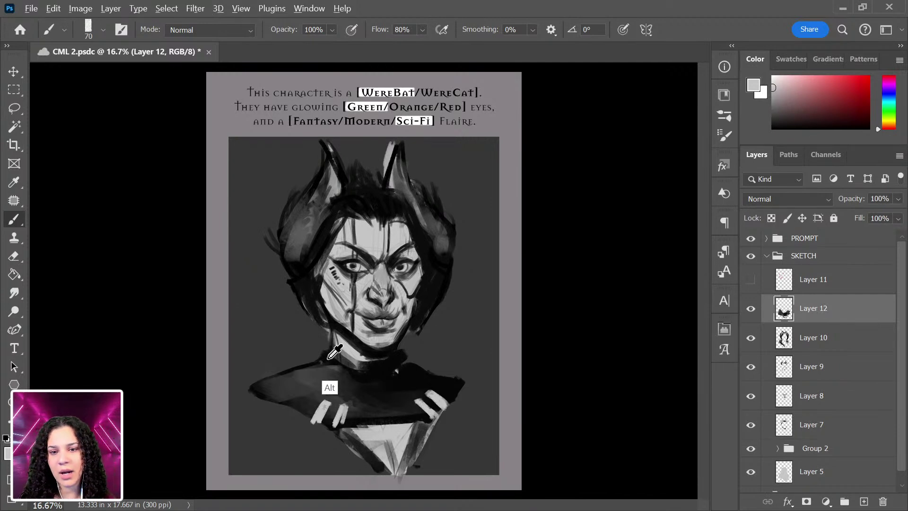
pyautogui.keyDown('alt'); pyautogui.click(415, 348); pyautogui.keyUp('alt')
pyautogui.keyDown('alt'); pyautogui.click(320, 347); pyautogui.keyUp('alt')
pyautogui.keyDown('alt'); pyautogui.click(326, 375); pyautogui.keyUp('alt')
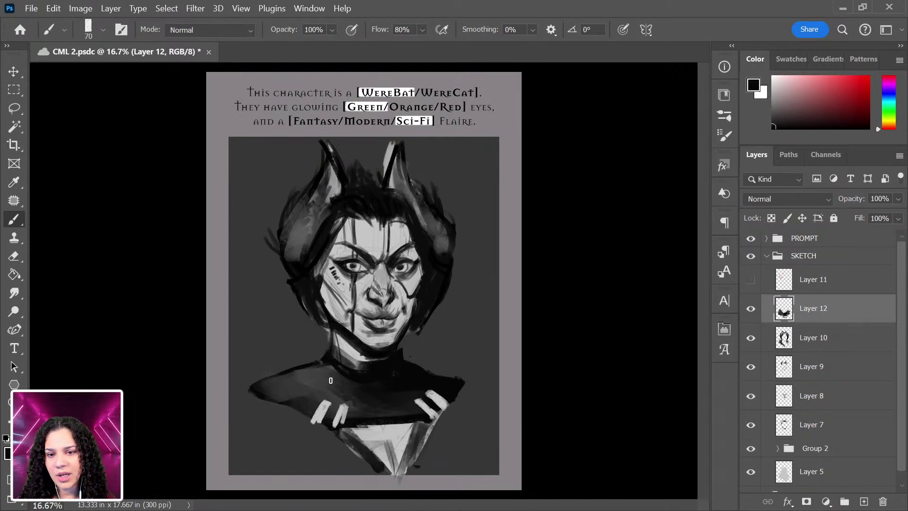
# Paint a black draped collar around the character's neck and shoulders on Layer 12, with dark grey fold strokes.
pyautogui.moveTo(342, 382)
pyautogui.mouseDown()
pyautogui.moveTo(301, 346)
pyautogui.moveTo(325, 340)
pyautogui.moveTo(331, 377)
pyautogui.mouseUp()
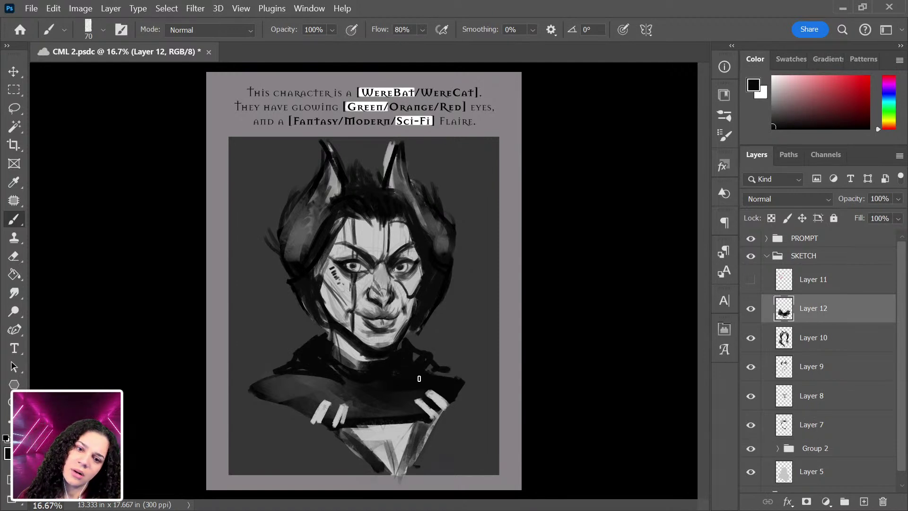
pyautogui.moveTo(317, 375)
pyautogui.mouseDown()
pyautogui.moveTo(333, 403)
pyautogui.moveTo(351, 397)
pyautogui.moveTo(331, 383)
pyautogui.mouseUp()
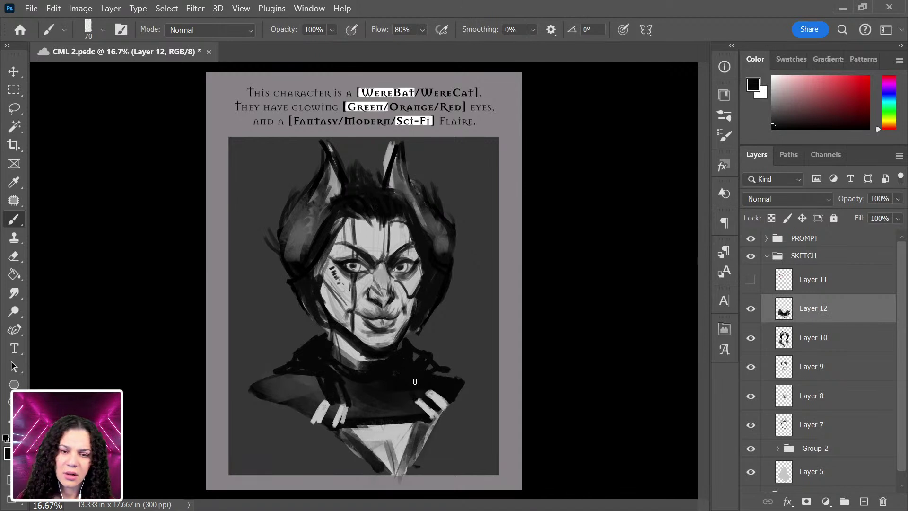
pyautogui.keyDown('alt'); pyautogui.click(300, 376); pyautogui.keyUp('alt')
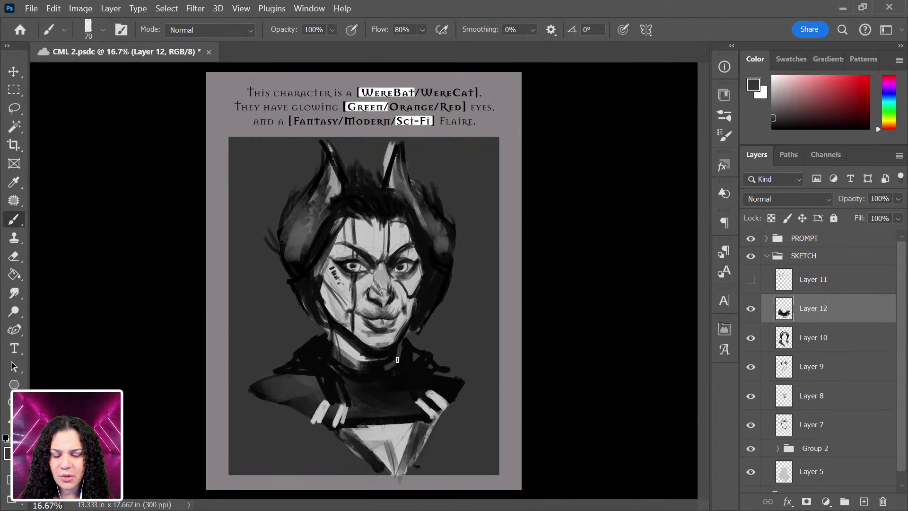
pyautogui.moveTo(306, 349)
pyautogui.mouseDown()
pyautogui.moveTo(317, 366)
pyautogui.moveTo(336, 392)
pyautogui.mouseUp()
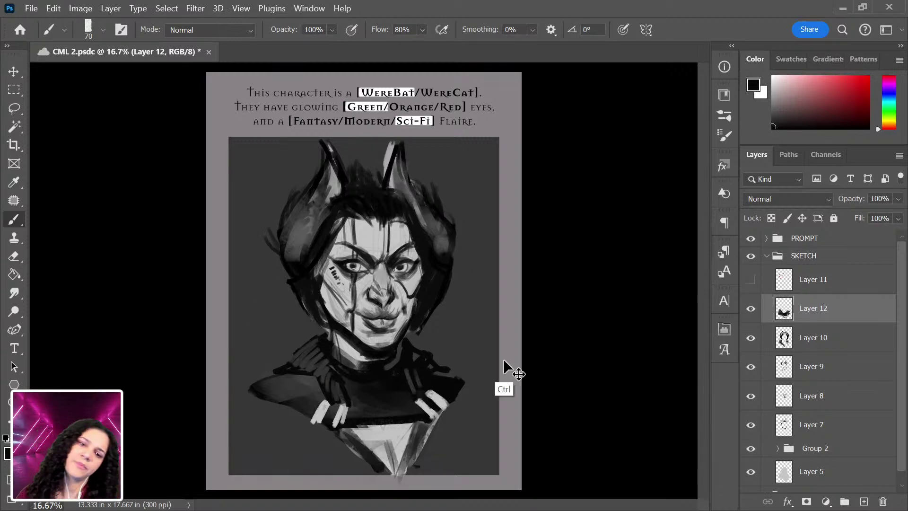
# Add a new layer above Layer 12 and paint black hair tufts around the ears and sides of the head, undoing the last stray stroke.
pyautogui.hotkey('ctrl', '+')
pyautogui.moveTo(476, 391); pyautogui.dragTo(446, 249)
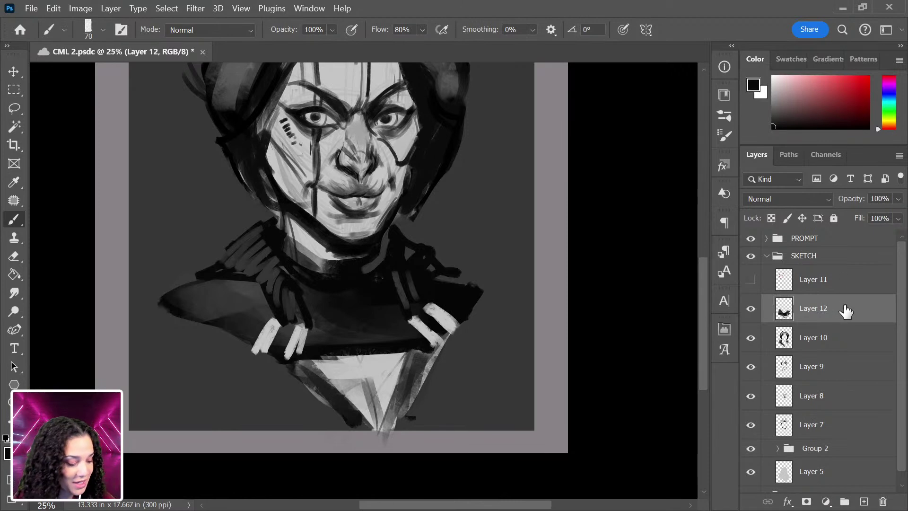
pyautogui.hotkey('ctrl', 'shift', 'alt', 'n')
pyautogui.moveTo(541, 280); pyautogui.dragTo(482, 260)
pyautogui.hotkey('ctrl', '=')
pyautogui.moveTo(415, 325)
pyautogui.mouseDown()
pyautogui.moveTo(433, 337)
pyautogui.moveTo(446, 402)
pyautogui.mouseUp()
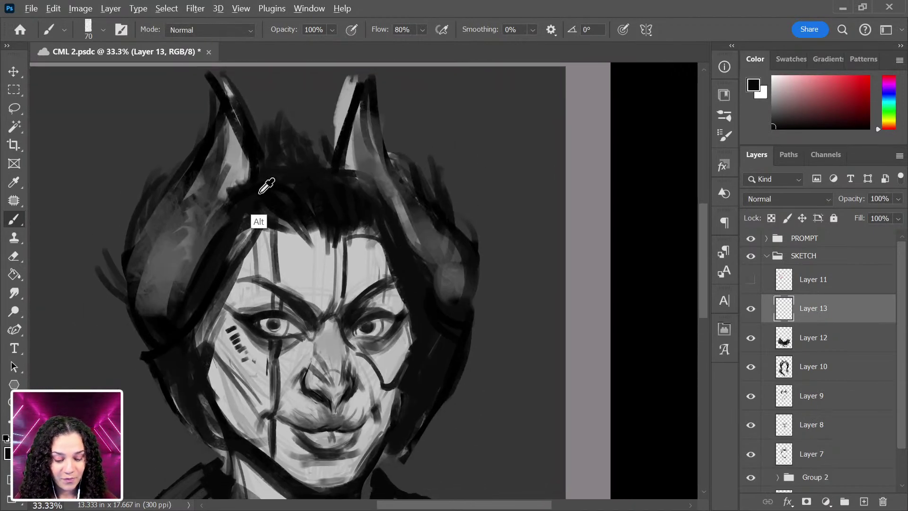
pyautogui.moveTo(190, 278)
pyautogui.mouseDown()
pyautogui.moveTo(159, 291)
pyautogui.moveTo(150, 274)
pyautogui.moveTo(196, 274)
pyautogui.moveTo(139, 193)
pyautogui.moveTo(144, 283)
pyautogui.moveTo(133, 219)
pyautogui.moveTo(190, 283)
pyautogui.moveTo(195, 258)
pyautogui.mouseUp()
pyautogui.moveTo(449, 253)
pyautogui.mouseDown()
pyautogui.moveTo(447, 277)
pyautogui.moveTo(470, 213)
pyautogui.moveTo(450, 300)
pyautogui.moveTo(494, 242)
pyautogui.moveTo(459, 282)
pyautogui.mouseUp()
pyautogui.moveTo(181, 304)
pyautogui.mouseDown()
pyautogui.moveTo(165, 356)
pyautogui.moveTo(179, 379)
pyautogui.moveTo(168, 383)
pyautogui.moveTo(92, 309)
pyautogui.moveTo(156, 381)
pyautogui.mouseUp()
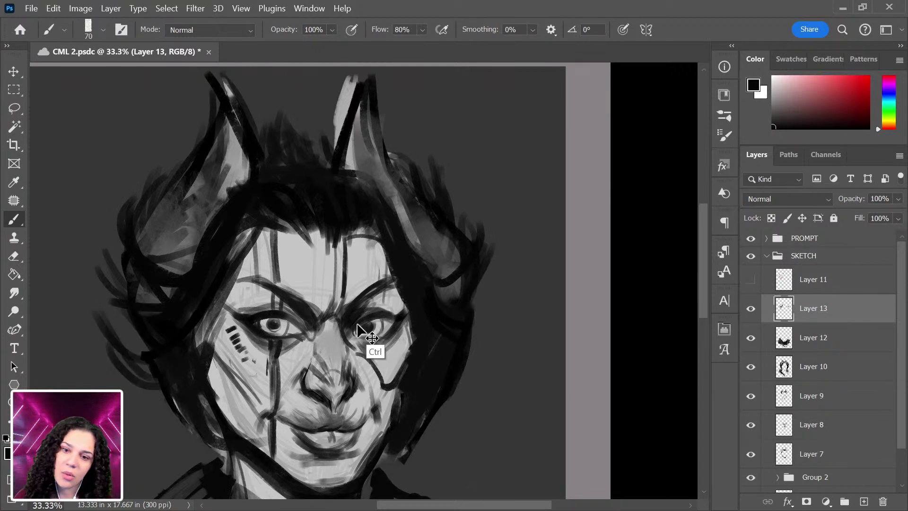
pyautogui.hotkey('ctrl', 'z')
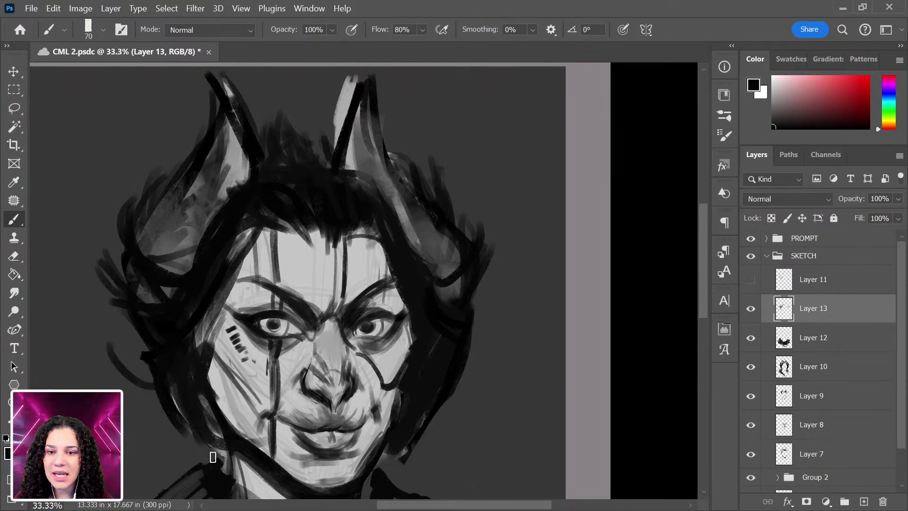
# Paint a long black lock of hair hanging from the temple beside the face down to the collar.
pyautogui.moveTo(300, 354); pyautogui.dragTo(325, 217)
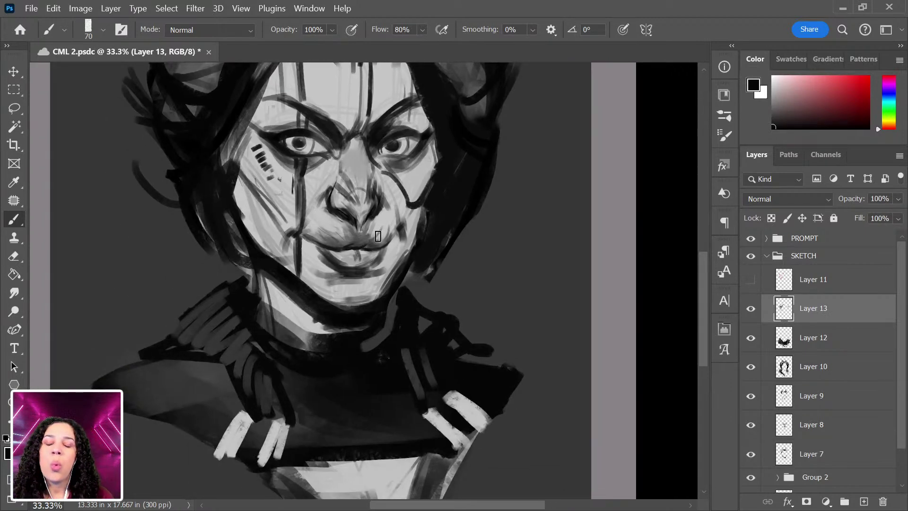
pyautogui.moveTo(442, 156)
pyautogui.mouseDown()
pyautogui.moveTo(428, 327)
pyautogui.moveTo(437, 312)
pyautogui.mouseUp()
pyautogui.moveTo(468, 146); pyautogui.dragTo(442, 312)
pyautogui.moveTo(427, 228); pyautogui.dragTo(422, 351)
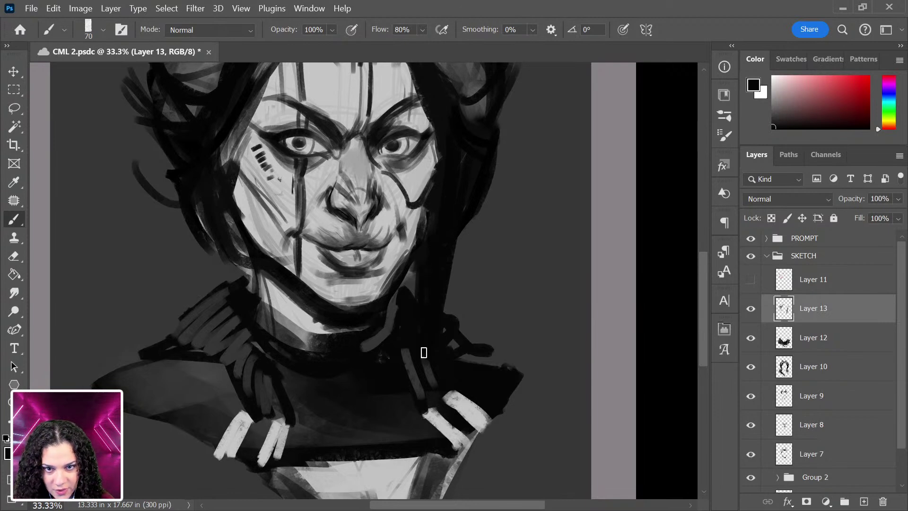
pyautogui.moveTo(475, 116)
pyautogui.mouseDown()
pyautogui.moveTo(462, 264)
pyautogui.moveTo(407, 187)
pyautogui.mouseUp()
pyautogui.moveTo(386, 145); pyautogui.dragTo(366, 168)
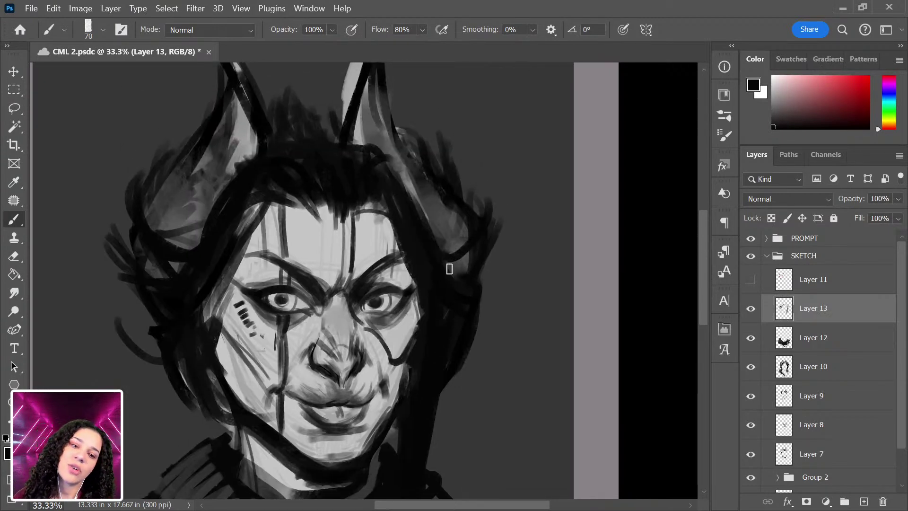
# Sample a light grey and paint highlight strokes along the hanging hair lock and the tuft below the opposite ear.
pyautogui.moveTo(427, 325); pyautogui.dragTo(423, 235)
pyautogui.keyDown('alt'); pyautogui.click(266, 153); pyautogui.keyUp('alt')
pyautogui.moveTo(395, 92); pyautogui.dragTo(418, 142)
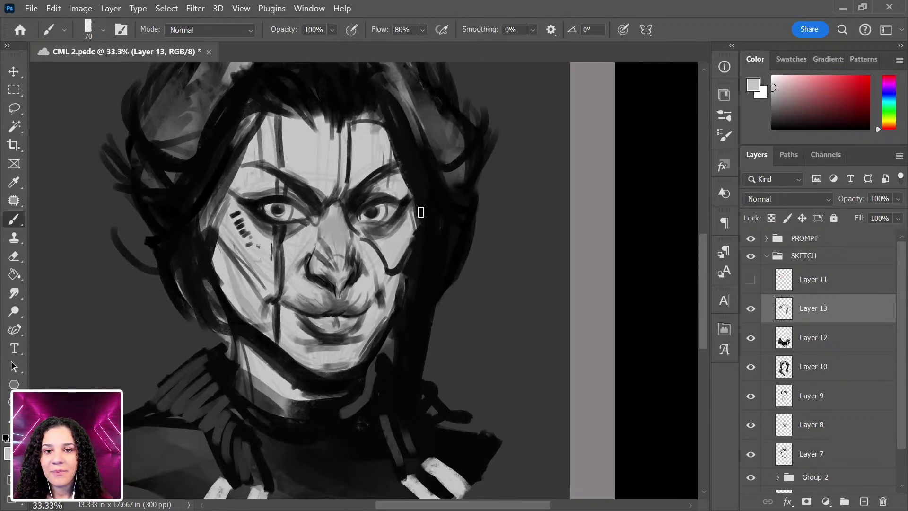
pyautogui.moveTo(426, 253); pyautogui.dragTo(408, 478)
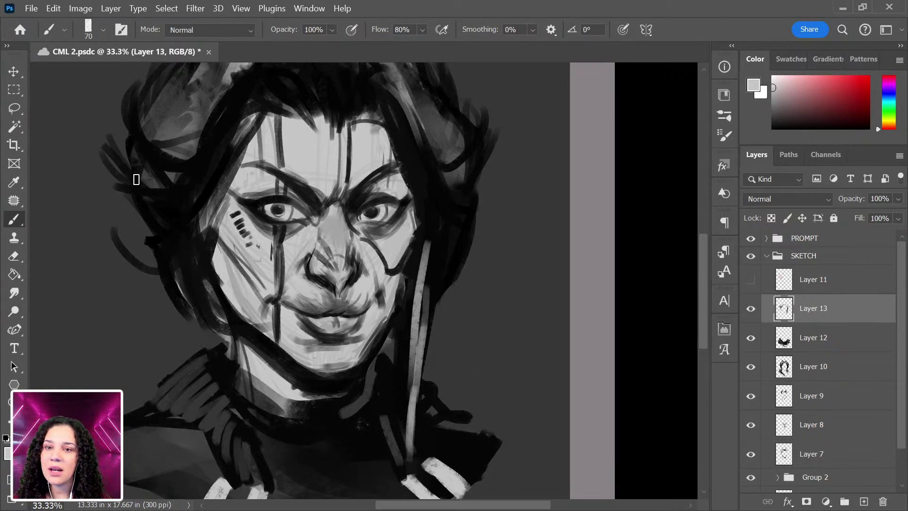
pyautogui.moveTo(460, 200)
pyautogui.mouseDown()
pyautogui.moveTo(461, 387)
pyautogui.moveTo(487, 262)
pyautogui.mouseUp()
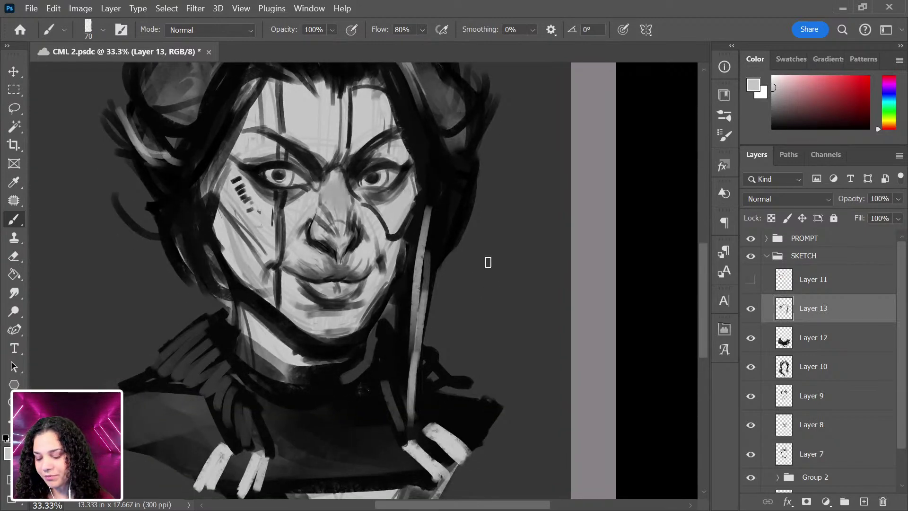
pyautogui.scroll(-2, 488, 263)
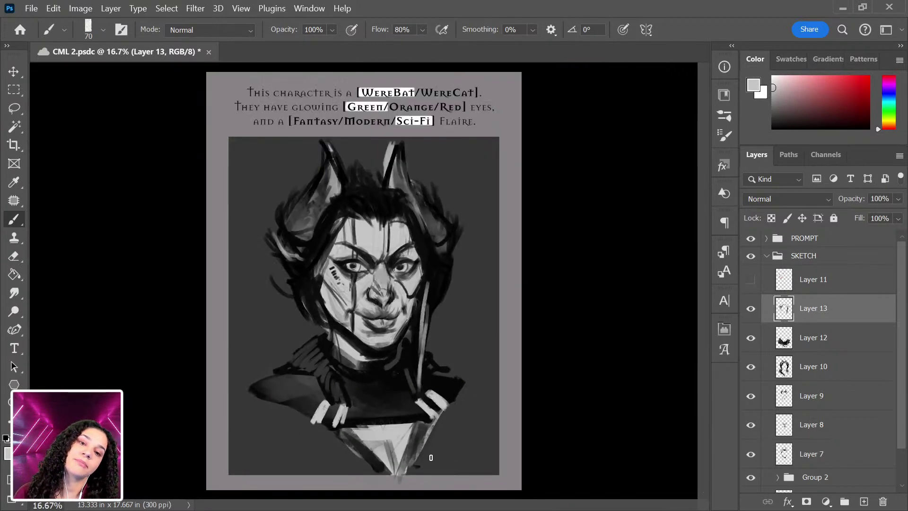
pyautogui.scroll(1, 431, 457)
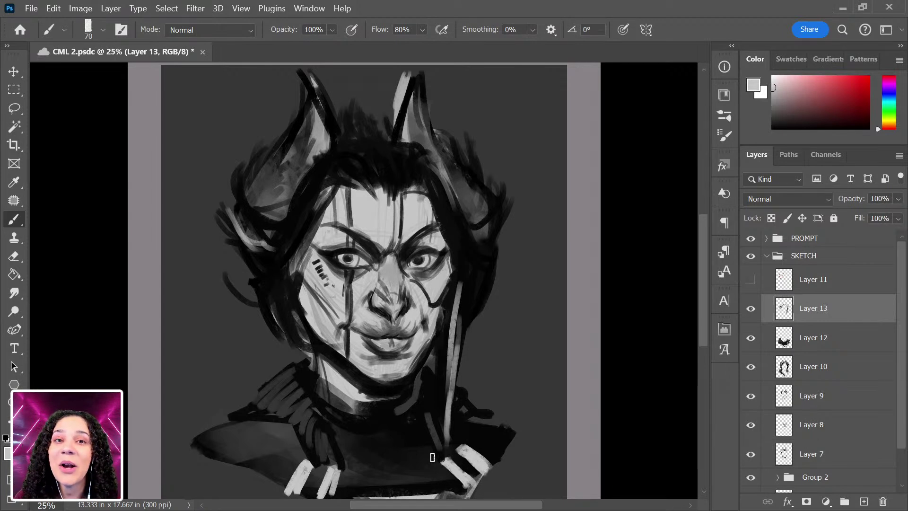
# Group the sketch layers from Layer 11 through Group 2, and merge that group with Layer 5 into a single layer.
pyautogui.click(800, 284)
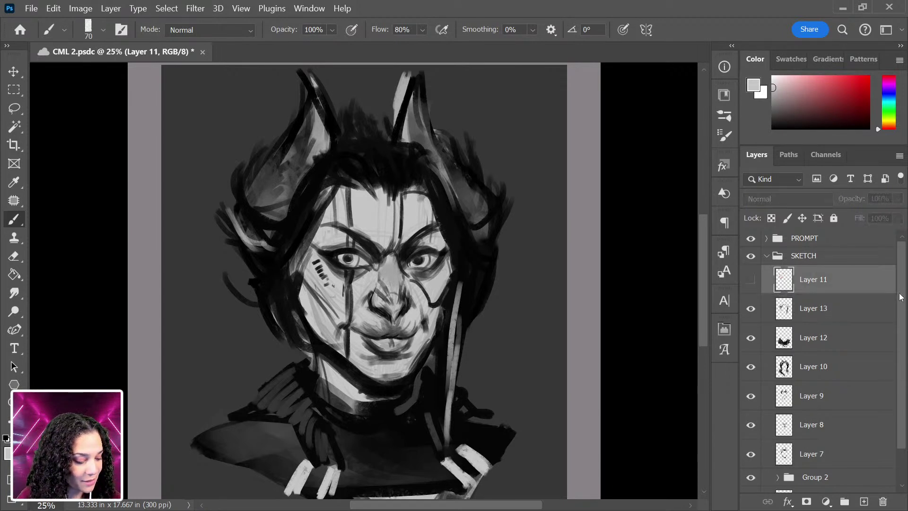
pyautogui.scroll(-2, 827, 355)
pyautogui.keyDown('shift'); pyautogui.click(840, 419); pyautogui.keyUp('shift')
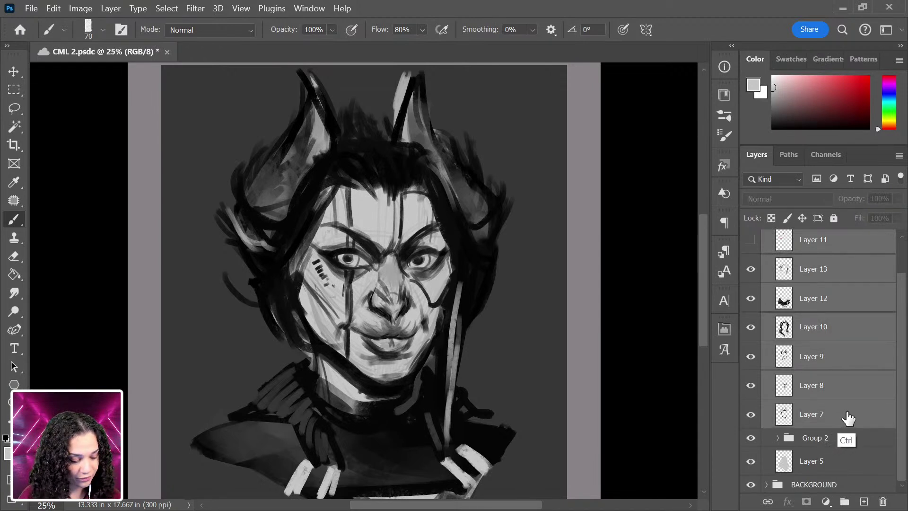
pyautogui.keyDown('shift'); pyautogui.click(842, 440); pyautogui.keyUp('shift')
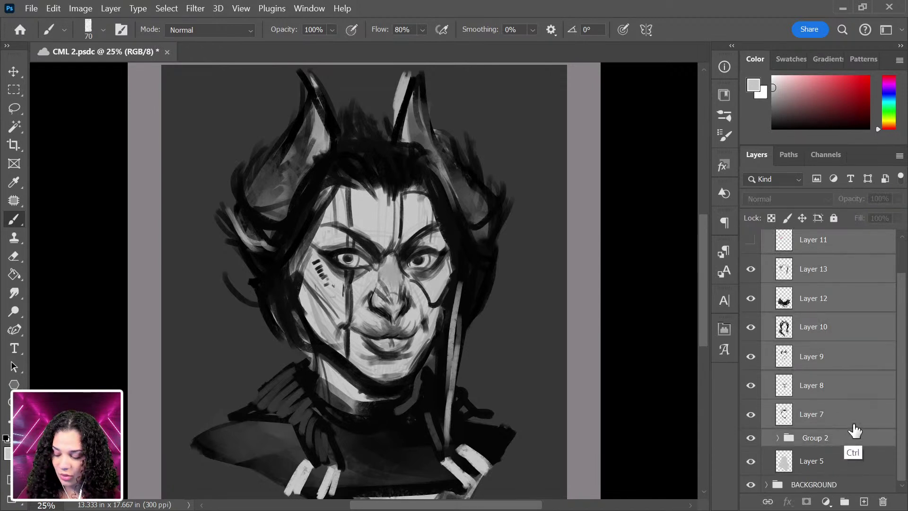
pyautogui.hotkey('ctrl', 'g')
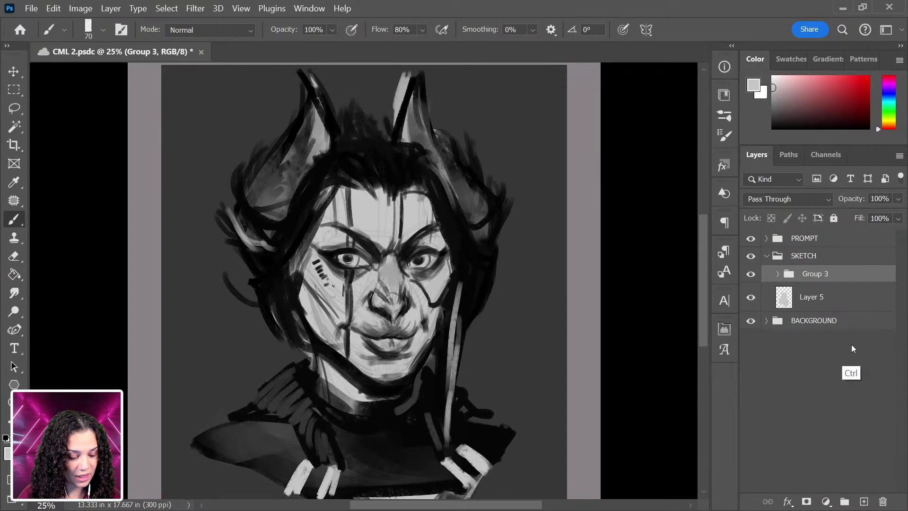
pyautogui.keyDown('ctrl'); pyautogui.click(833, 302); pyautogui.keyUp('ctrl')
pyautogui.hotkey('ctrl', 'e')
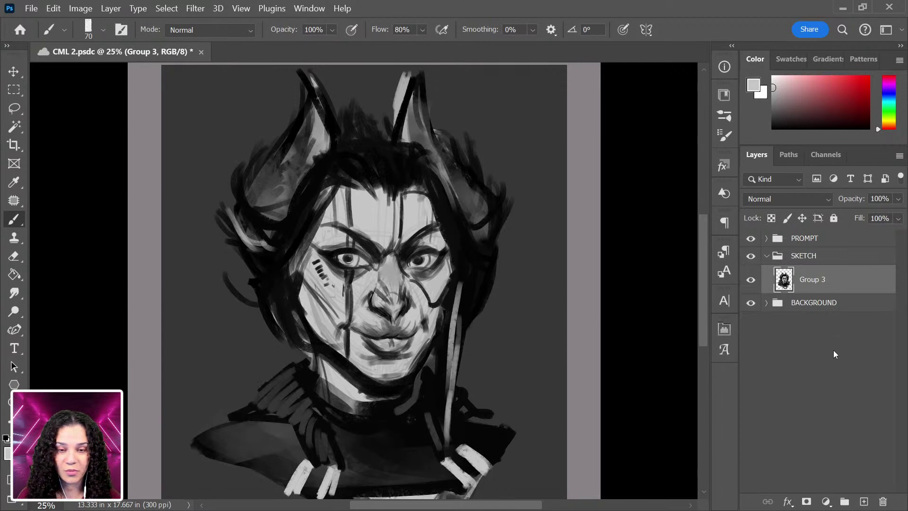
# Hide the BACKGROUND group, lasso and delete the excess grey paint around the neck and hair lock, and show the background again.
pyautogui.hotkey('ctrl', '+')
pyautogui.click(751, 303)
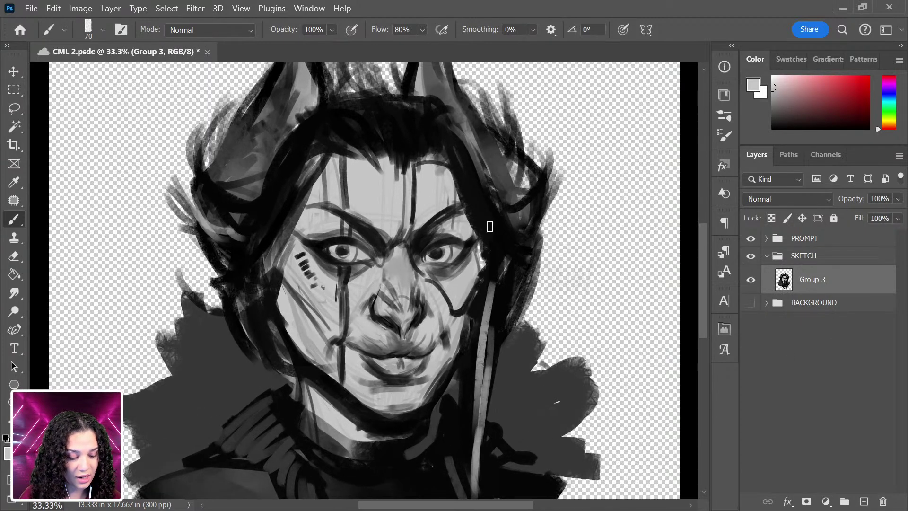
pyautogui.scroll(-5, 561, 269)
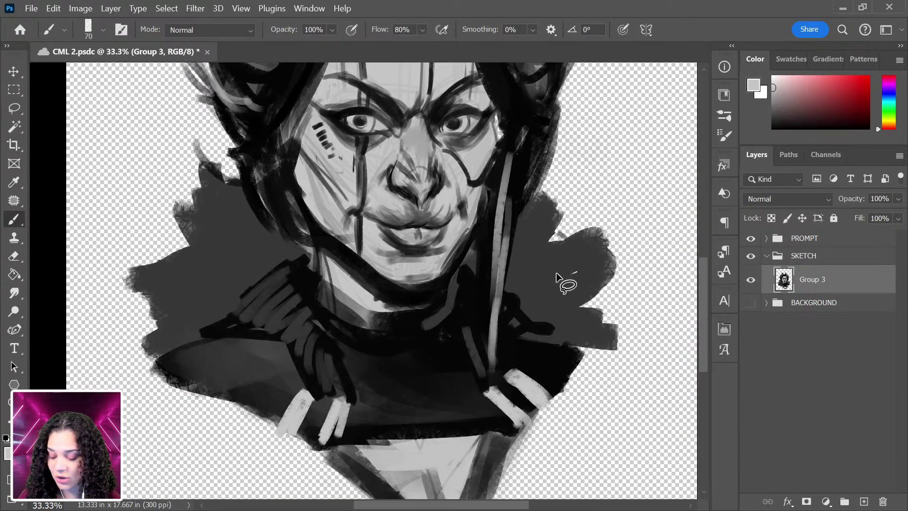
pyautogui.press('l')
pyautogui.moveTo(559, 142)
pyautogui.mouseDown()
pyautogui.moveTo(523, 216)
pyautogui.moveTo(509, 294)
pyautogui.moveTo(527, 316)
pyautogui.moveTo(606, 356)
pyautogui.moveTo(582, 169)
pyautogui.mouseUp()
pyautogui.press('shift')
pyautogui.moveTo(242, 161)
pyautogui.mouseDown()
pyautogui.moveTo(257, 221)
pyautogui.moveTo(301, 244)
pyautogui.moveTo(298, 263)
pyautogui.moveTo(242, 293)
pyautogui.moveTo(189, 339)
pyautogui.moveTo(79, 280)
pyautogui.moveTo(236, 158)
pyautogui.mouseUp()
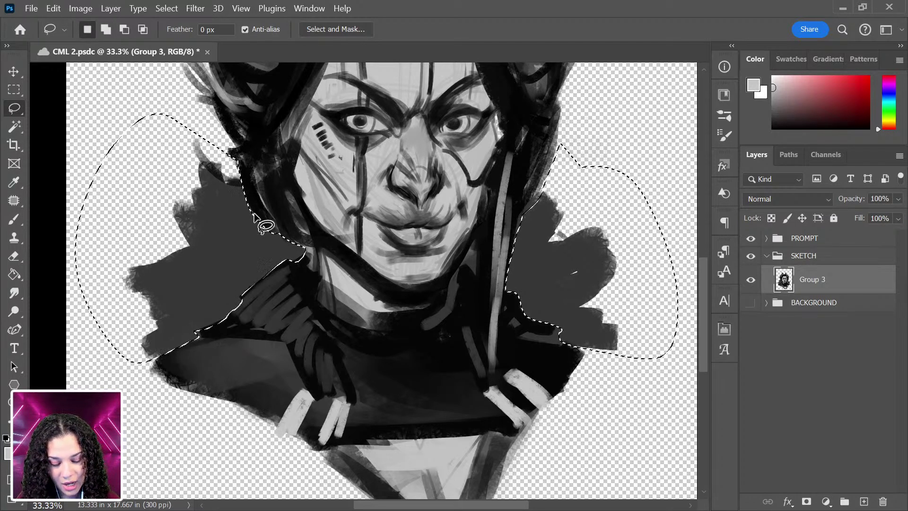
pyautogui.moveTo(202, 333)
pyautogui.mouseDown()
pyautogui.moveTo(192, 342)
pyautogui.moveTo(228, 331)
pyautogui.moveTo(213, 339)
pyautogui.mouseUp()
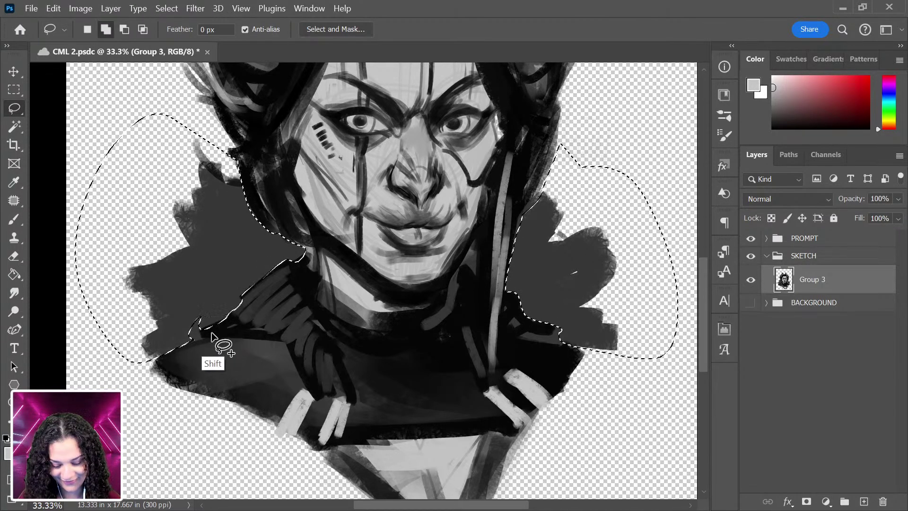
pyautogui.moveTo(495, 281); pyautogui.dragTo(486, 371)
pyautogui.moveTo(486, 265); pyautogui.dragTo(486, 308)
pyautogui.moveTo(452, 425)
pyautogui.mouseDown()
pyautogui.moveTo(443, 420)
pyautogui.moveTo(459, 396)
pyautogui.moveTo(475, 430)
pyautogui.mouseUp()
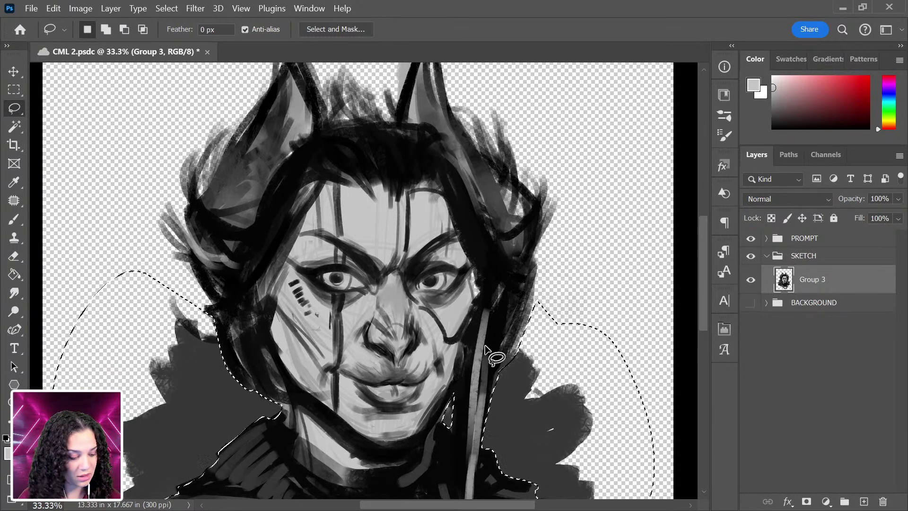
pyautogui.hotkey('ctrl', 'd')
pyautogui.moveTo(447, 387); pyautogui.dragTo(450, 235)
pyautogui.click(751, 302)
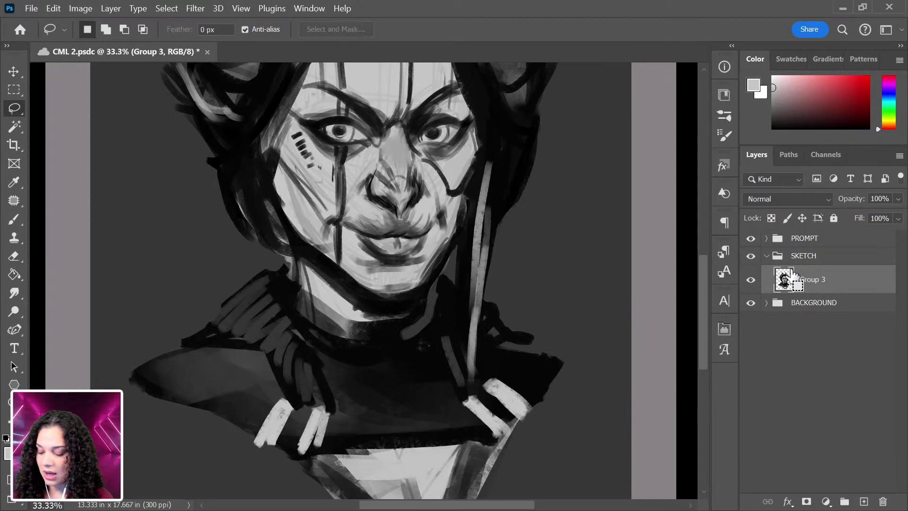
# Create two new empty layers above Group 3, both clipped to it.
pyautogui.hotkey('ctrl', 'shift', 'alt', 'n')
pyautogui.rightClick(845, 285)
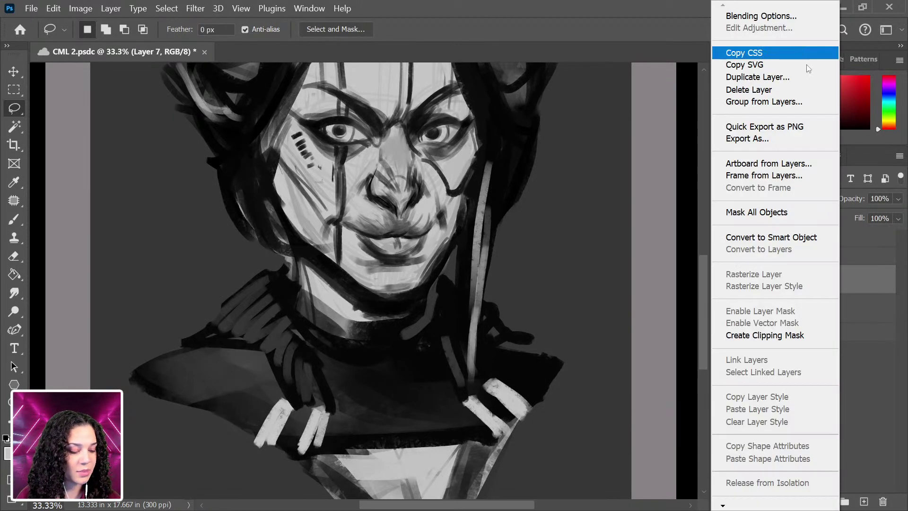
pyautogui.click(799, 335)
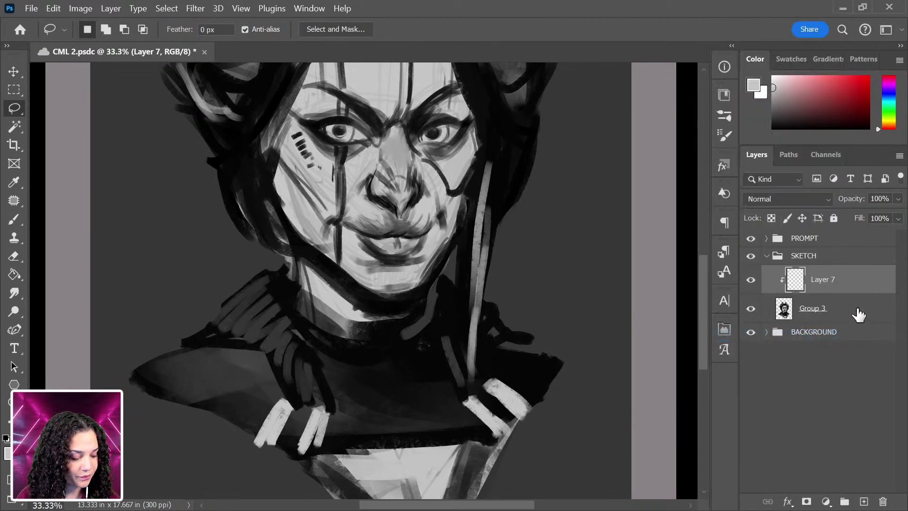
pyautogui.click(825, 313)
pyautogui.hotkey('ctrl', 'shift', 'alt', 'n')
pyautogui.hotkey('ctrl', '-')
pyautogui.hotkey('ctrl', '-')
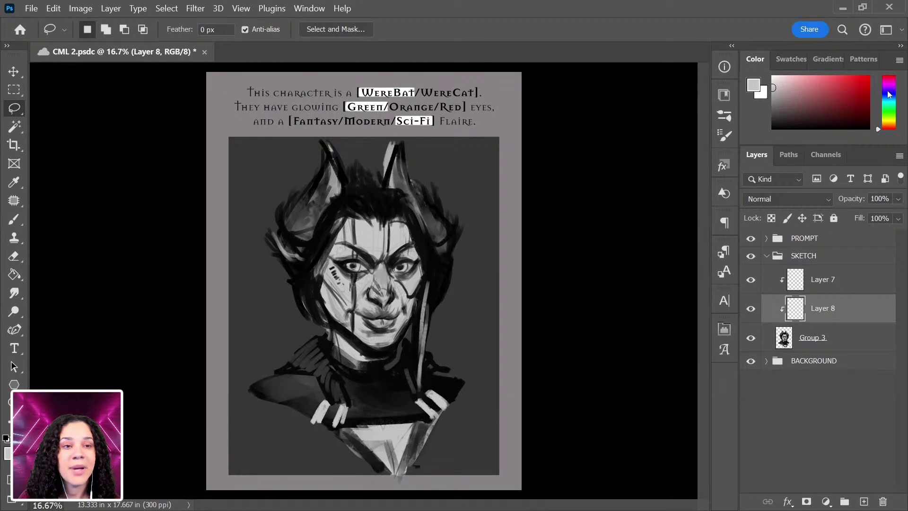
# Enlarge the colour picker area and choose a muted mauve as the foreground colour.
pyautogui.click(891, 83)
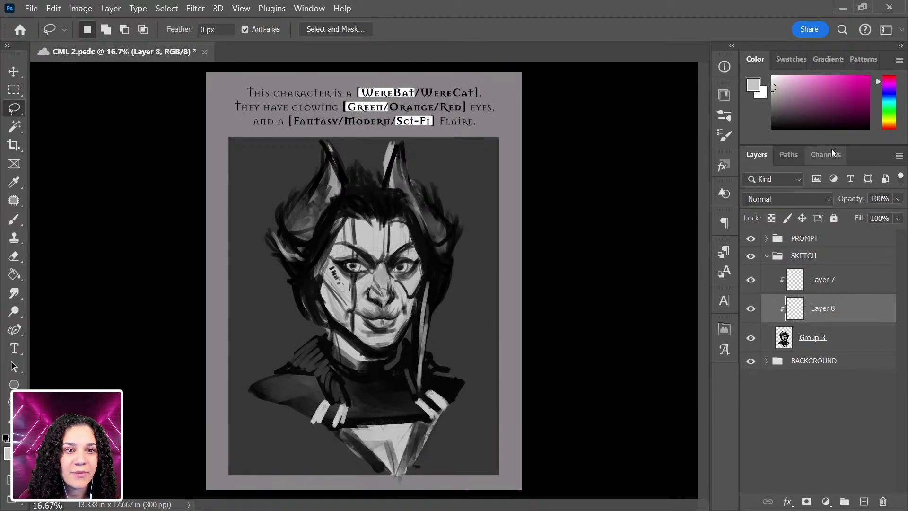
pyautogui.moveTo(833, 145); pyautogui.dragTo(833, 247)
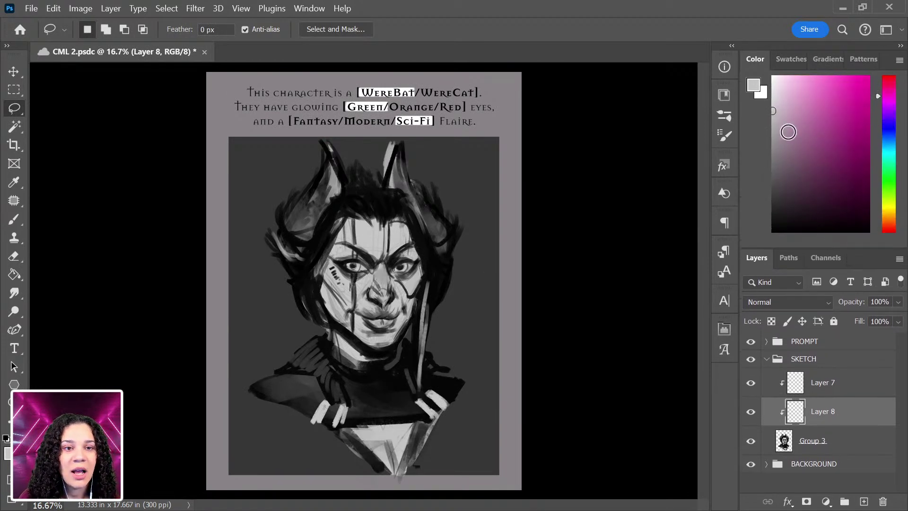
pyautogui.click(794, 150)
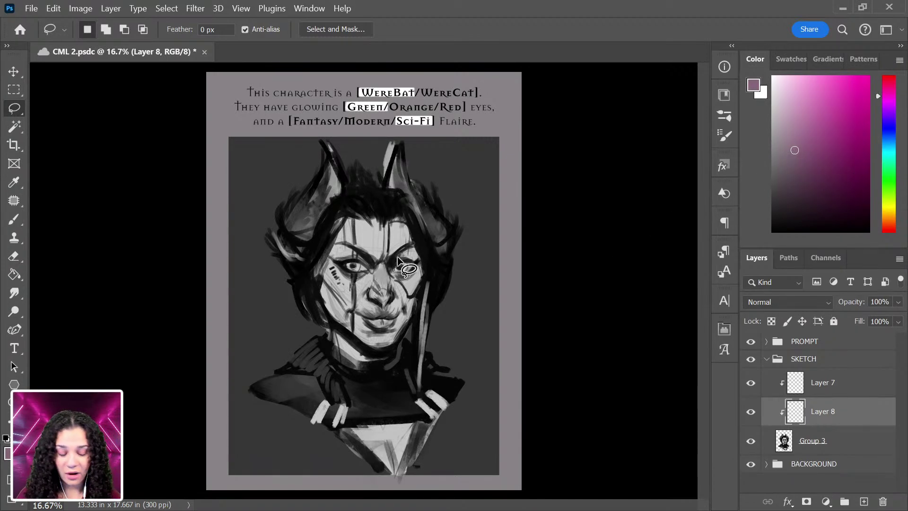
# Increase the brush size to 600 and cover the whole character with the mauve base colour on Layer 8.
pyautogui.press('b')
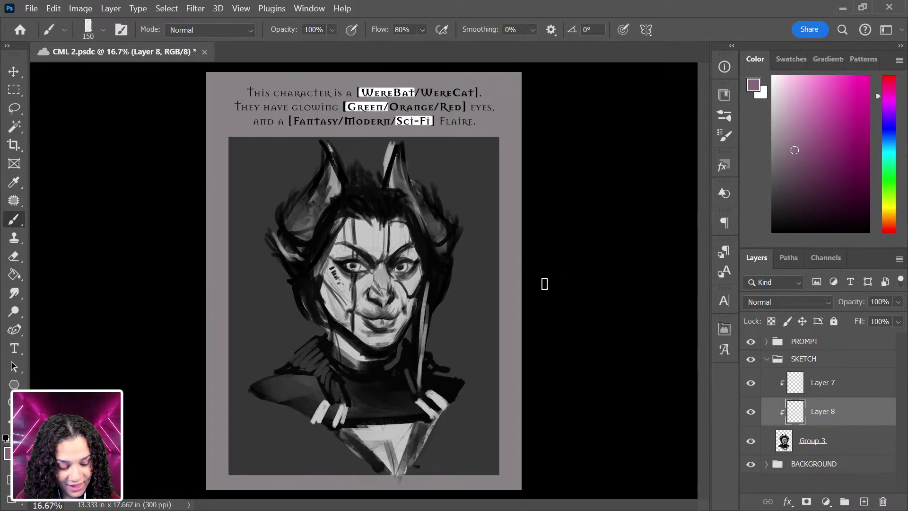
pyautogui.press(']')
pyautogui.press(']')
pyautogui.press(']')
pyautogui.press(']')
pyautogui.press(']')
pyautogui.press(']')
pyautogui.moveTo(387, 265)
pyautogui.mouseDown()
pyautogui.moveTo(345, 274)
pyautogui.moveTo(356, 318)
pyautogui.moveTo(377, 298)
pyautogui.moveTo(402, 295)
pyautogui.moveTo(330, 234)
pyautogui.moveTo(328, 176)
pyautogui.moveTo(294, 241)
pyautogui.moveTo(312, 250)
pyautogui.moveTo(426, 217)
pyautogui.moveTo(413, 155)
pyautogui.moveTo(457, 242)
pyautogui.moveTo(411, 261)
pyautogui.moveTo(349, 154)
pyautogui.moveTo(307, 291)
pyautogui.moveTo(318, 365)
pyautogui.moveTo(296, 350)
pyautogui.moveTo(339, 449)
pyautogui.moveTo(391, 454)
pyautogui.moveTo(455, 386)
pyautogui.moveTo(356, 369)
pyautogui.moveTo(381, 218)
pyautogui.moveTo(377, 185)
pyautogui.moveTo(431, 343)
pyautogui.moveTo(391, 345)
pyautogui.moveTo(287, 262)
pyautogui.moveTo(273, 216)
pyautogui.moveTo(315, 189)
pyautogui.moveTo(436, 349)
pyautogui.moveTo(422, 322)
pyautogui.moveTo(444, 393)
pyautogui.moveTo(343, 416)
pyautogui.moveTo(369, 450)
pyautogui.moveTo(396, 433)
pyautogui.moveTo(411, 328)
pyautogui.moveTo(483, 215)
pyautogui.moveTo(321, 175)
pyautogui.moveTo(293, 150)
pyautogui.moveTo(356, 145)
pyautogui.moveTo(400, 168)
pyautogui.moveTo(403, 153)
pyautogui.moveTo(406, 353)
pyautogui.mouseUp()
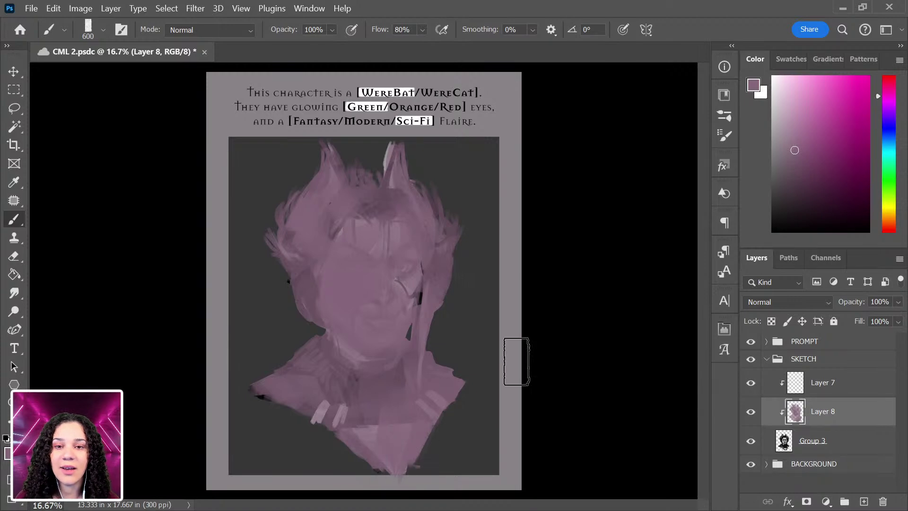
# Set the blend mode of the mauve base colour on Layer 8 to Multiply.
pyautogui.click(780, 302)
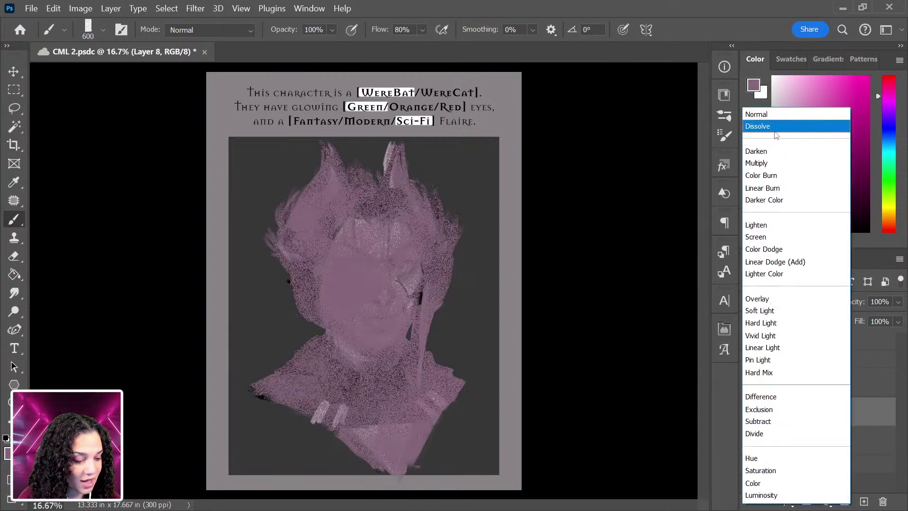
pyautogui.click(762, 123)
pyautogui.press('Down')
pyautogui.press('Down')
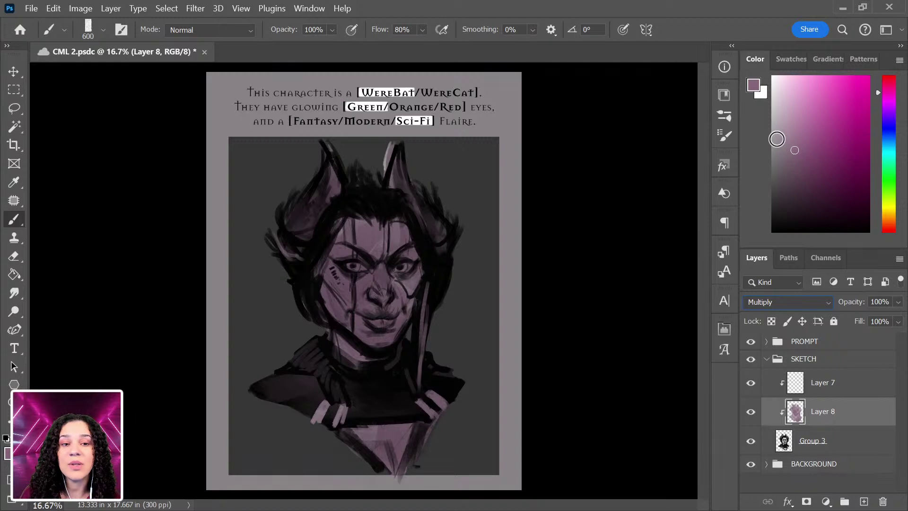
# Compare other blend modes on Layer 8, including Darken, Color Dodge, Overlay and Hard Light, and return it to Multiply.
pyautogui.press('Up')
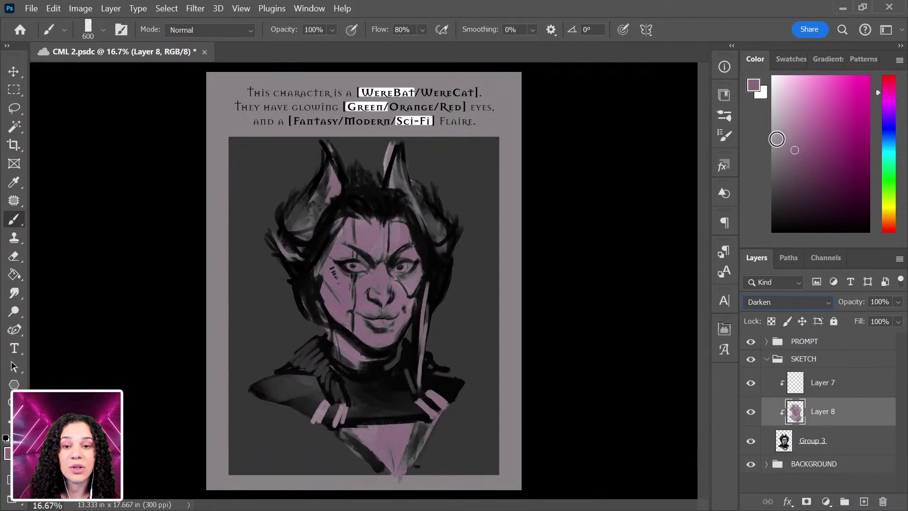
pyautogui.press('Down')
pyautogui.press('Down')
pyautogui.press('Down')
pyautogui.press('Down')
pyautogui.press('Down')
pyautogui.press('Down')
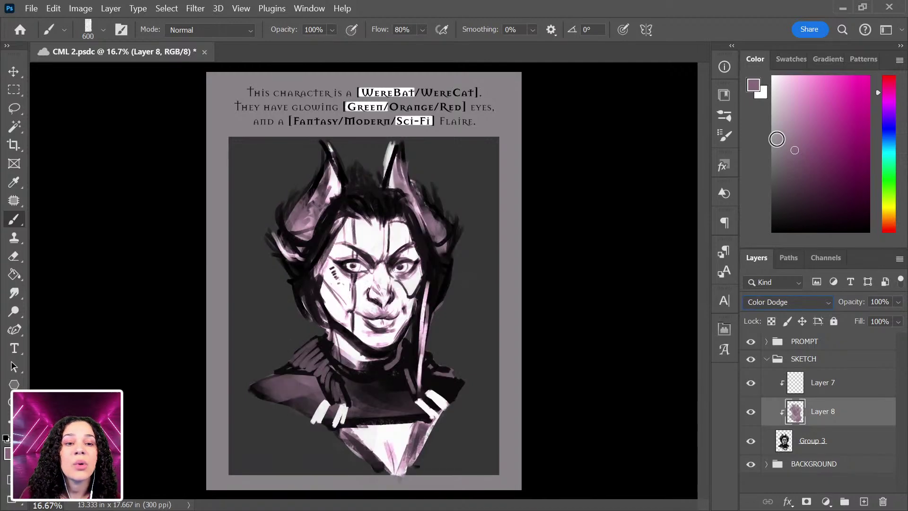
pyautogui.press('Down')
pyautogui.press('Down')
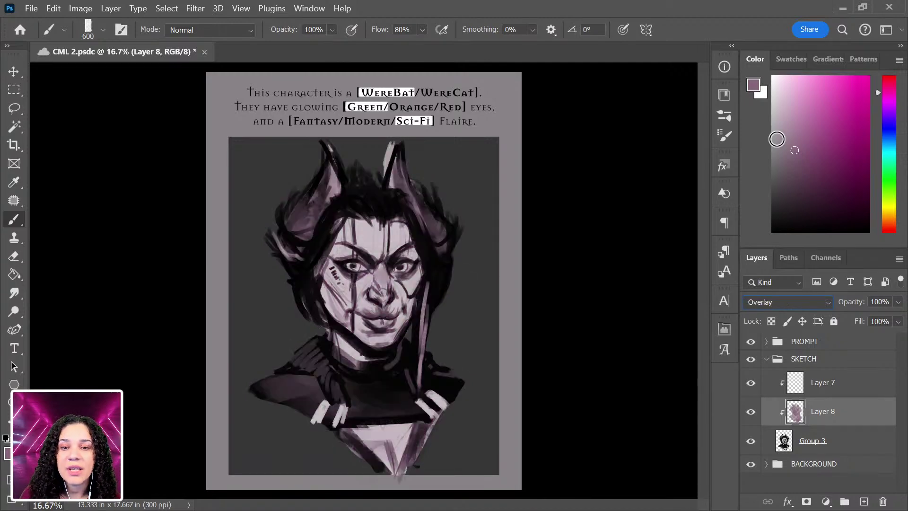
pyautogui.press('Down')
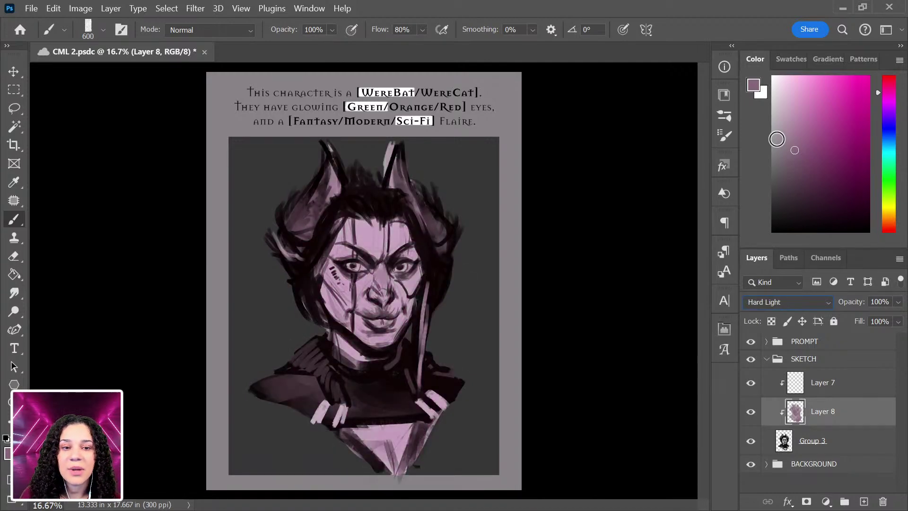
pyautogui.press('Up')
pyautogui.press('Up')
pyautogui.press('Up')
pyautogui.press('Down')
pyautogui.press('Down')
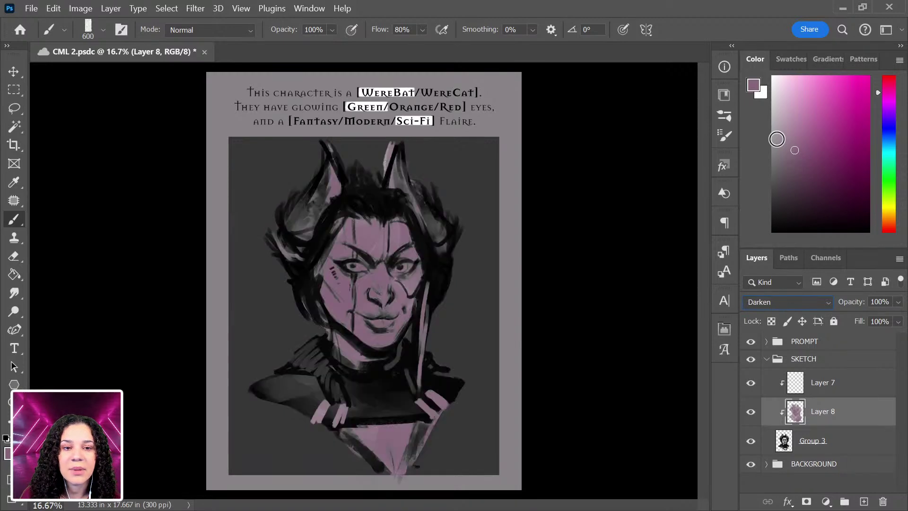
# Choose a saturated crimson as the foreground colour, test it on the cheek and nose, and undo the test strokes.
pyautogui.hotkey('ctrl', '+')
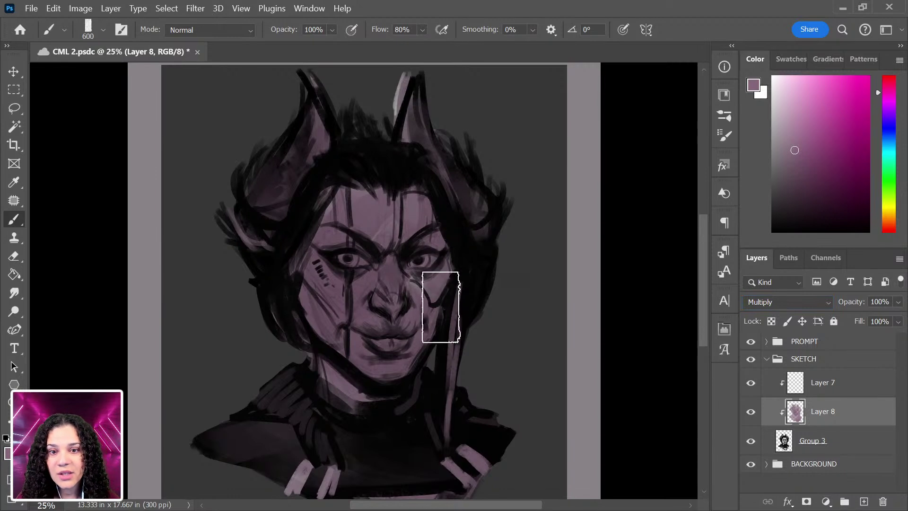
pyautogui.moveTo(508, 341); pyautogui.dragTo(502, 258)
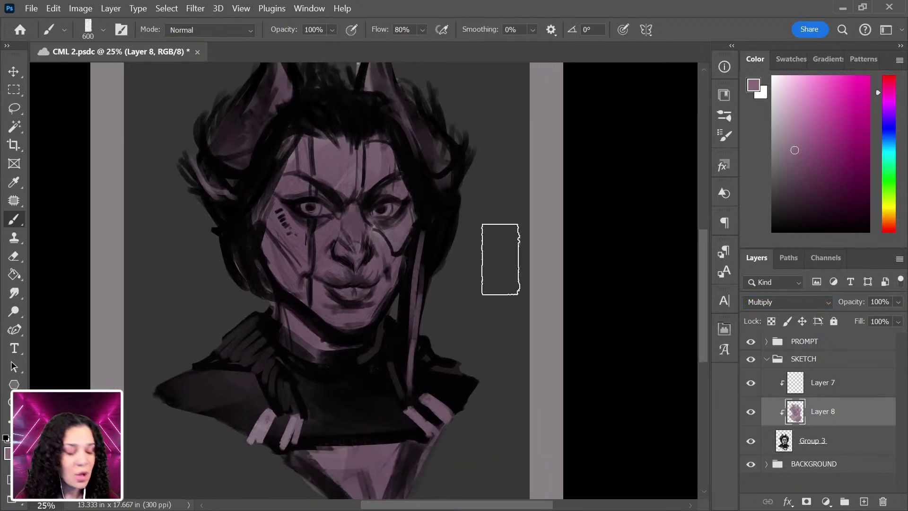
pyautogui.moveTo(892, 84)
pyautogui.mouseDown()
pyautogui.moveTo(893, 220)
pyautogui.moveTo(893, 81)
pyautogui.mouseUp()
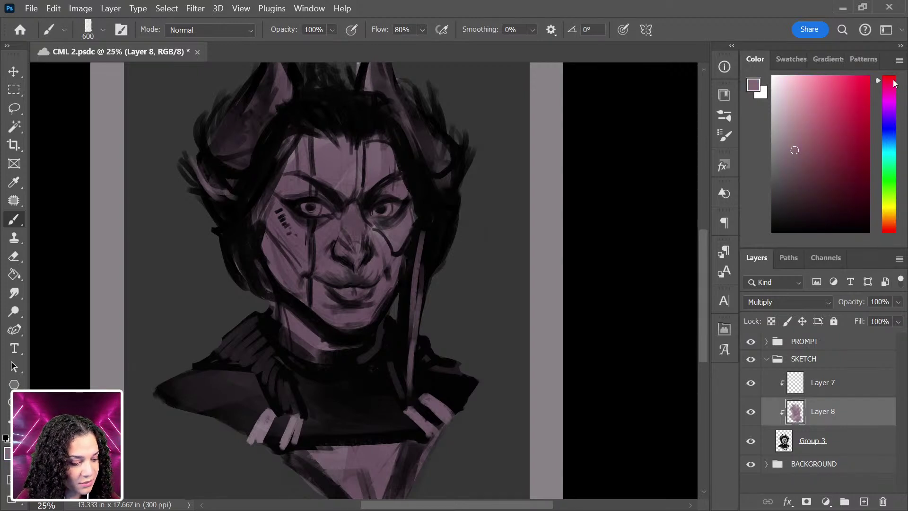
pyautogui.click(828, 126)
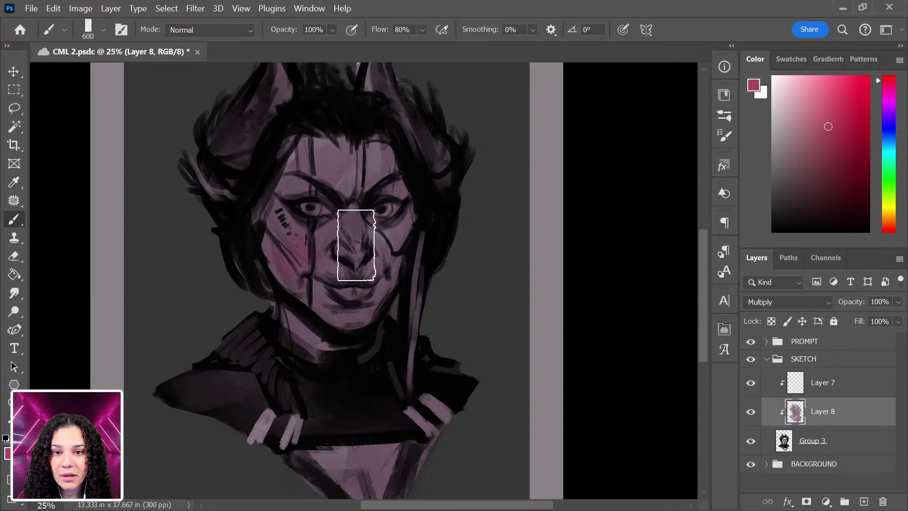
pyautogui.press('ctrl')
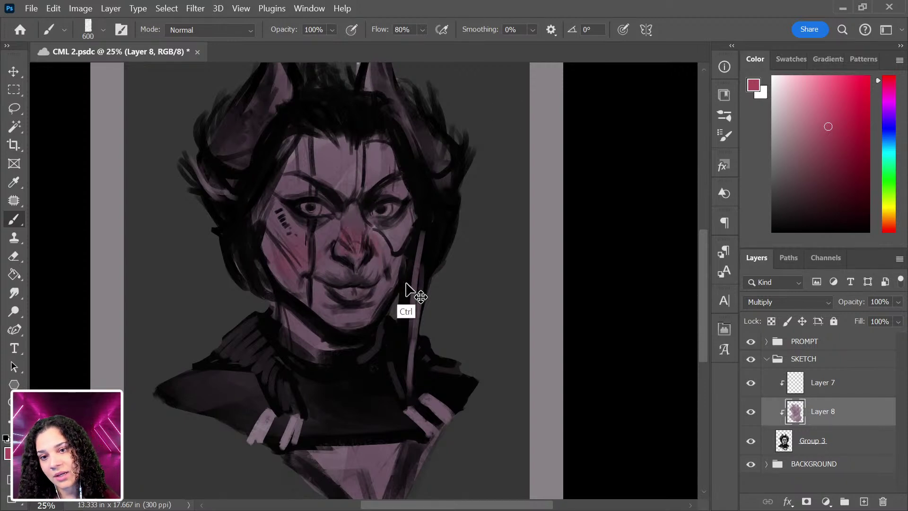
# Reduce the brush size to 250 and paint crimson blush on the cheeks, the nose and under the eye.
pyautogui.press('[')
pyautogui.press('[')
pyautogui.press('[')
pyautogui.press('[')
pyautogui.press('[')
pyautogui.press('[')
pyautogui.press('[')
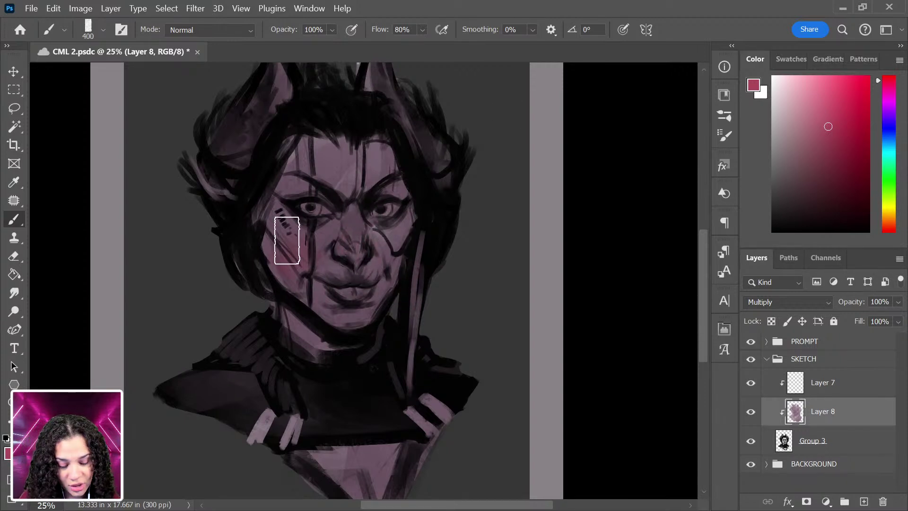
pyautogui.moveTo(295, 262)
pyautogui.mouseDown()
pyautogui.moveTo(336, 261)
pyautogui.moveTo(363, 238)
pyautogui.moveTo(355, 247)
pyautogui.moveTo(414, 232)
pyautogui.moveTo(396, 276)
pyautogui.mouseUp()
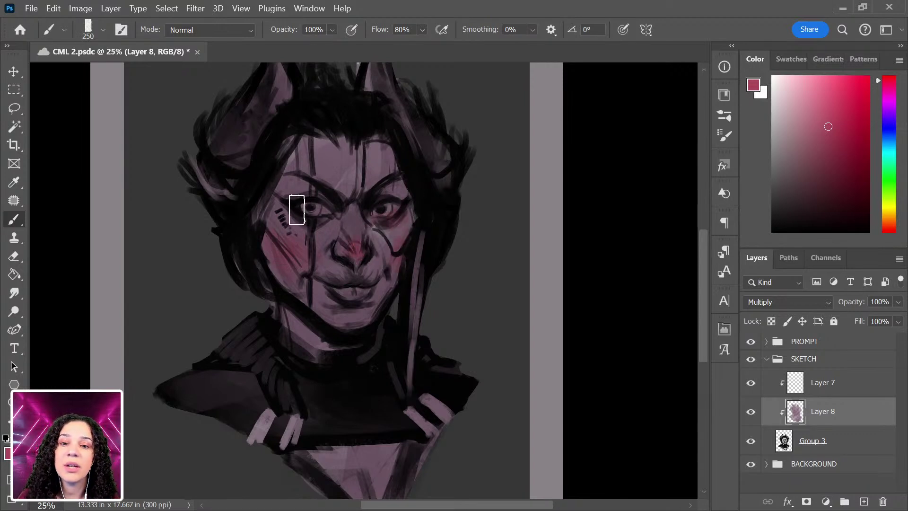
# Tint the eye areas, lips, neck and upper chest with the same crimson.
pyautogui.moveTo(351, 280)
pyautogui.mouseDown()
pyautogui.moveTo(328, 282)
pyautogui.moveTo(374, 289)
pyautogui.mouseUp()
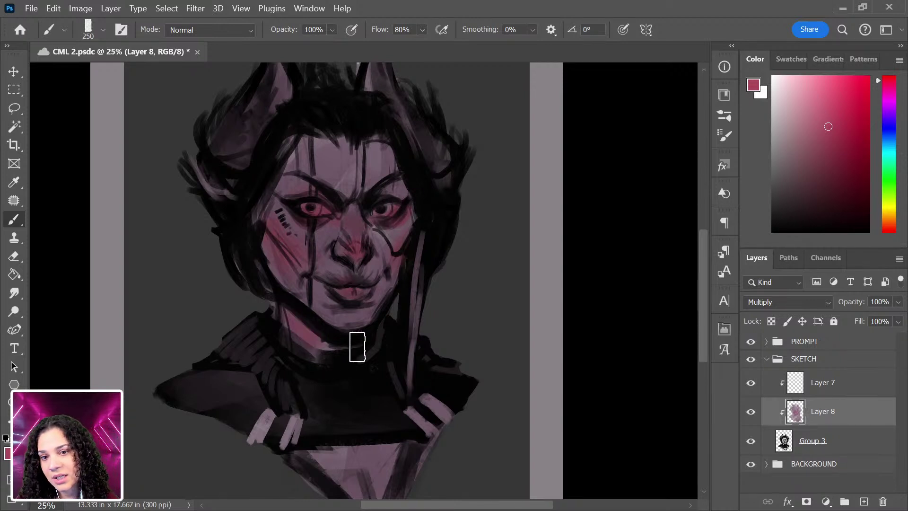
pyautogui.moveTo(407, 389); pyautogui.dragTo(391, 290)
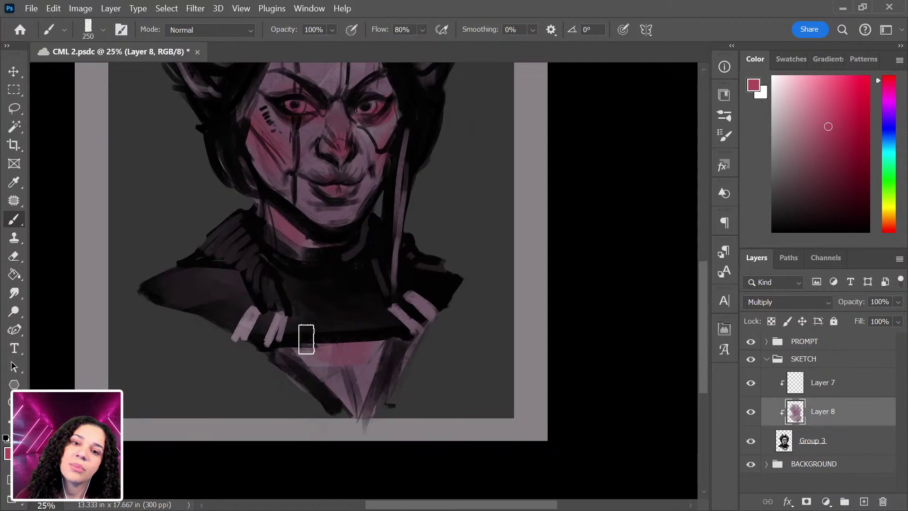
pyautogui.moveTo(415, 254); pyautogui.dragTo(410, 373)
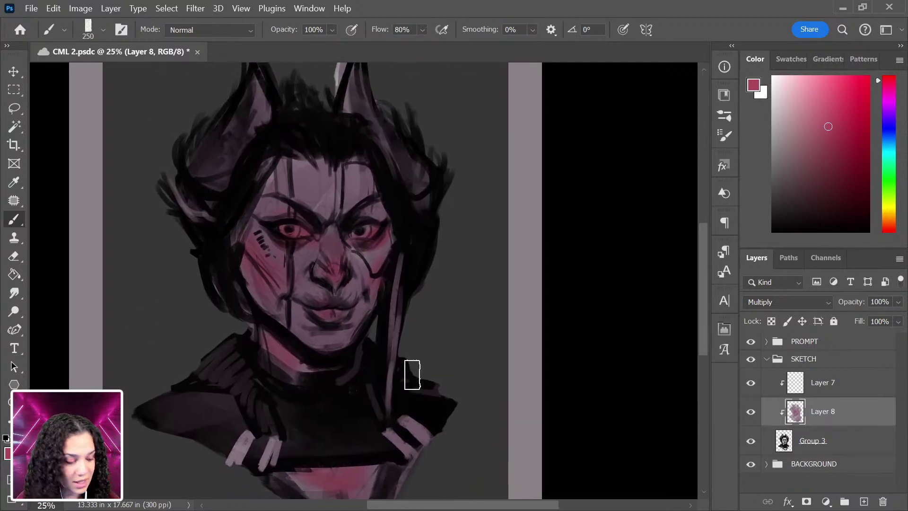
pyautogui.click(891, 303)
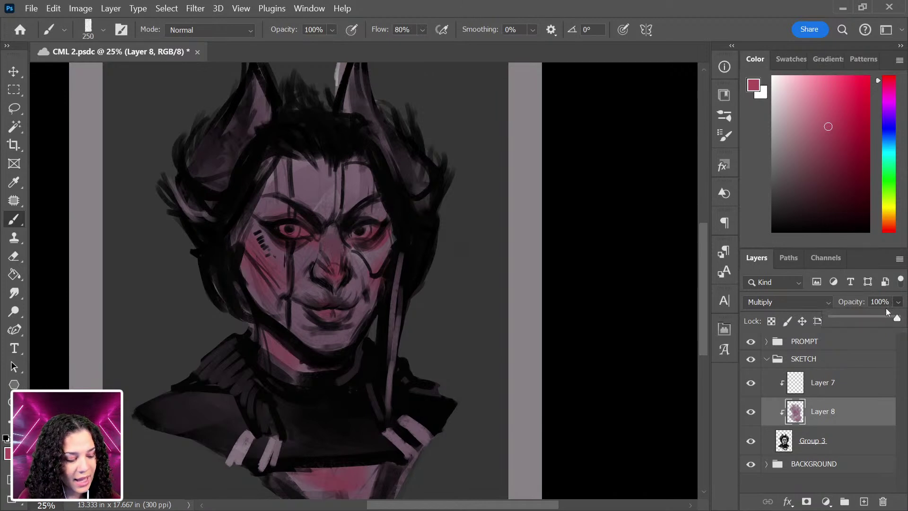
pyautogui.moveTo(874, 319); pyautogui.dragTo(881, 318)
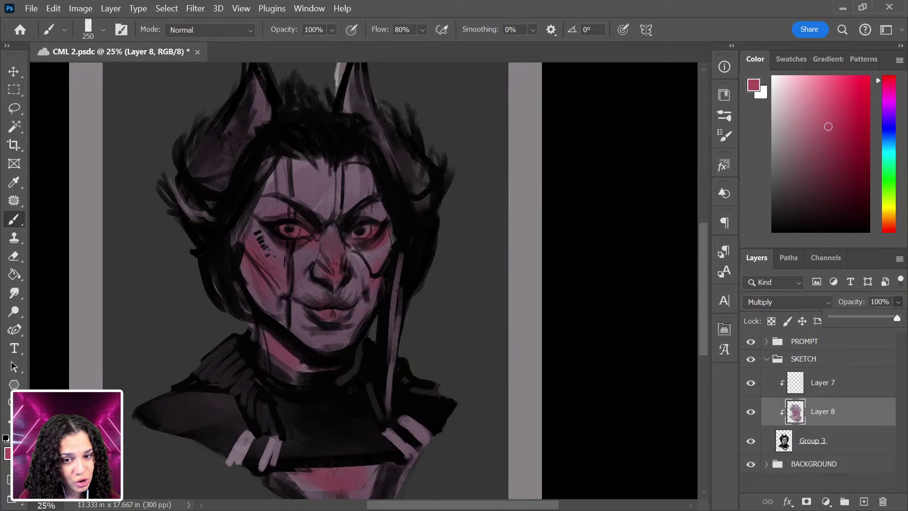
pyautogui.click(860, 274)
# Enlarge the brush to 1700, sample a muted mauve, lighten it, and glaze it over the face to soften the crimson blush.
pyautogui.press(']')
pyautogui.press(']')
pyautogui.press(']')
pyautogui.press(']')
pyautogui.press(']')
pyautogui.press(']')
pyautogui.press(']')
pyautogui.press(']')
pyautogui.press(']')
pyautogui.press(']')
pyautogui.press(']')
pyautogui.press(']')
pyautogui.press(']')
pyautogui.press(']')
pyautogui.press(']')
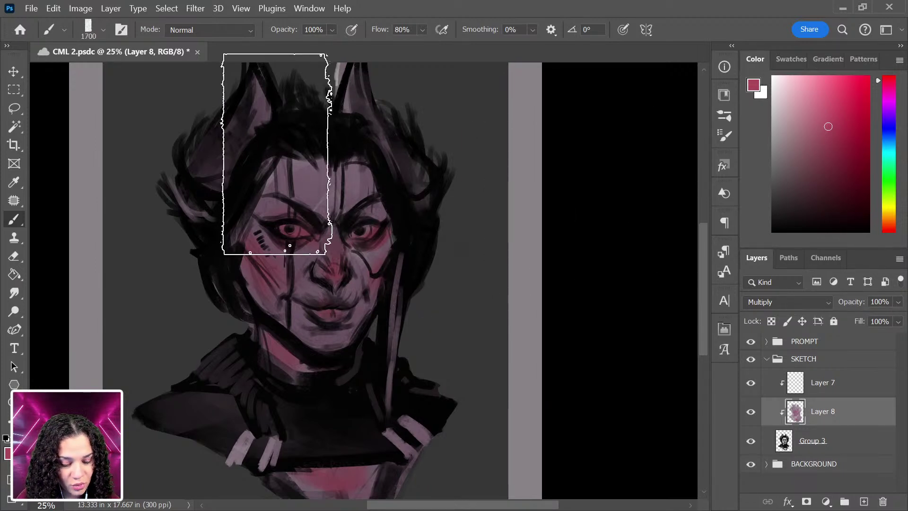
pyautogui.keyDown('alt'); pyautogui.click(258, 102); pyautogui.keyUp('alt')
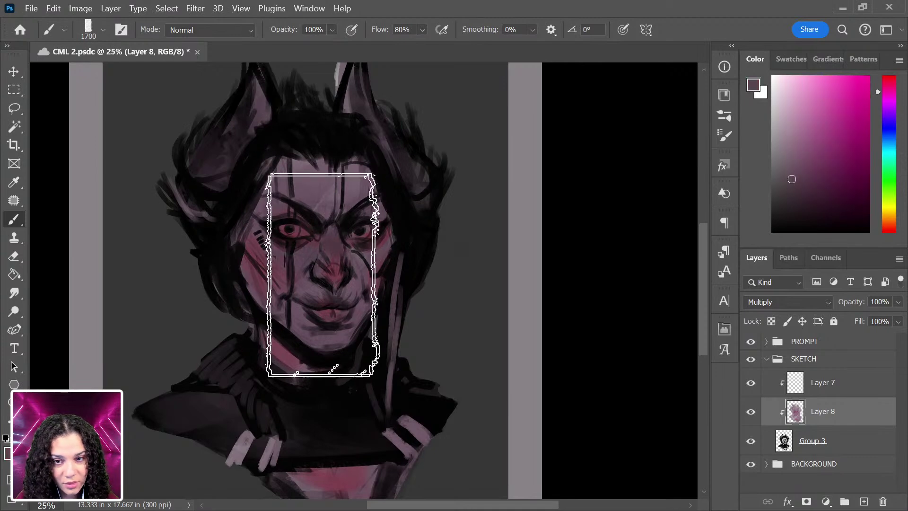
pyautogui.moveTo(820, 146)
pyautogui.mouseDown()
pyautogui.moveTo(803, 121)
pyautogui.moveTo(798, 129)
pyautogui.mouseUp()
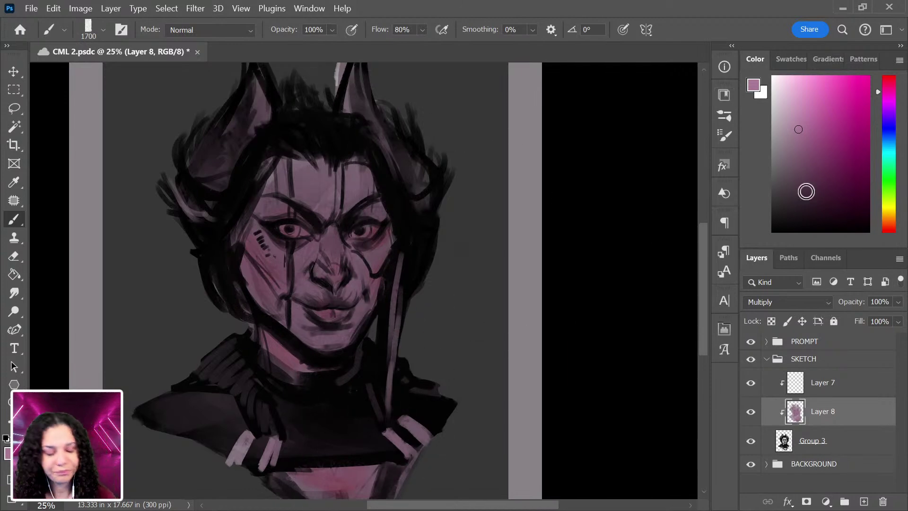
# Add a new clipped layer between Layer 8 and Layer 7 and choose a periwinkle blue as the foreground colour.
pyautogui.hotkey('ctrl', 'shift', 'alt', 'n')
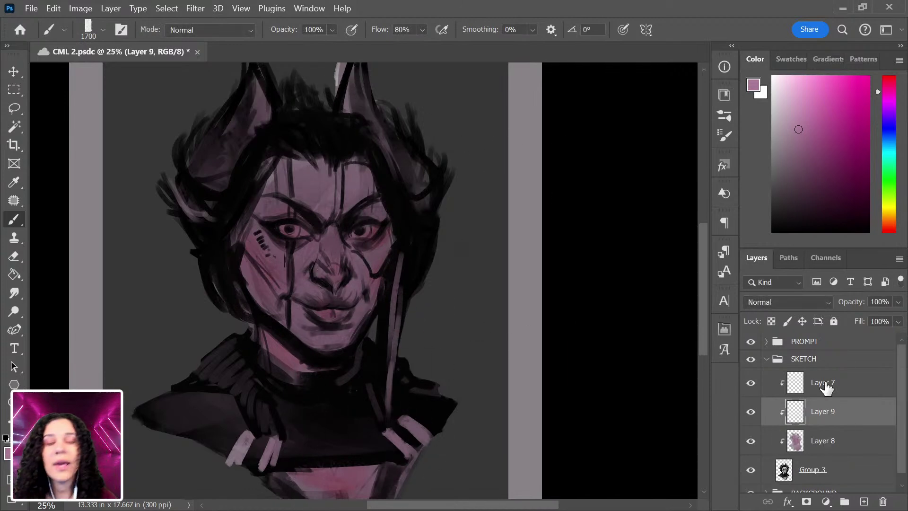
pyautogui.scroll(-2, 385, 300)
pyautogui.scroll(3, 498, 277)
pyautogui.moveTo(486, 242); pyautogui.dragTo(468, 260)
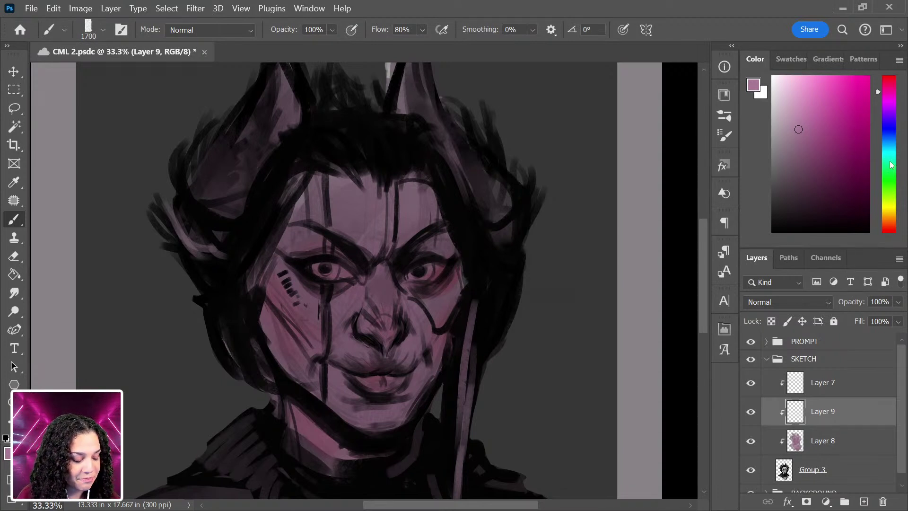
pyautogui.click(891, 137)
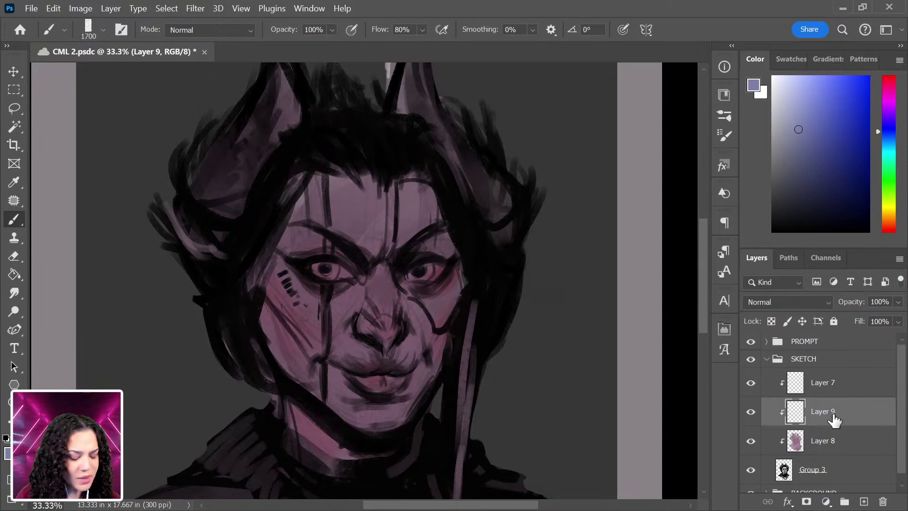
pyautogui.click(821, 104)
# Reduce the brush size and block in the hair over the crown and sides of the head in blue on Layer 9.
pyautogui.press('[')
pyautogui.press('[')
pyautogui.press('[')
pyautogui.press('[')
pyautogui.press('[')
pyautogui.press('[')
pyautogui.press('[')
pyautogui.press('[')
pyautogui.press('[')
pyautogui.press('[')
pyautogui.press('[')
pyautogui.press('[')
pyautogui.press('[')
pyautogui.press('[')
pyautogui.press('[')
pyautogui.press('[')
pyautogui.press('[')
pyautogui.press('[')
pyautogui.moveTo(312, 140)
pyautogui.mouseDown()
pyautogui.moveTo(366, 167)
pyautogui.moveTo(376, 146)
pyautogui.moveTo(331, 140)
pyautogui.moveTo(326, 149)
pyautogui.moveTo(388, 174)
pyautogui.moveTo(337, 136)
pyautogui.moveTo(347, 120)
pyautogui.moveTo(335, 70)
pyautogui.moveTo(376, 128)
pyautogui.moveTo(367, 107)
pyautogui.moveTo(330, 142)
pyautogui.moveTo(277, 159)
pyautogui.moveTo(307, 138)
pyautogui.moveTo(274, 192)
pyautogui.moveTo(323, 156)
pyautogui.moveTo(252, 238)
pyautogui.moveTo(241, 279)
pyautogui.moveTo(238, 267)
pyautogui.moveTo(219, 305)
pyautogui.moveTo(248, 341)
pyautogui.moveTo(241, 365)
pyautogui.moveTo(210, 352)
pyautogui.moveTo(262, 376)
pyautogui.moveTo(270, 231)
pyautogui.moveTo(249, 289)
pyautogui.moveTo(252, 258)
pyautogui.moveTo(329, 147)
pyautogui.moveTo(361, 137)
pyautogui.moveTo(369, 165)
pyautogui.moveTo(340, 171)
pyautogui.moveTo(435, 161)
pyautogui.moveTo(462, 245)
pyautogui.moveTo(496, 293)
pyautogui.moveTo(494, 272)
pyautogui.moveTo(479, 340)
pyautogui.moveTo(473, 309)
pyautogui.moveTo(477, 388)
pyautogui.moveTo(486, 242)
pyautogui.moveTo(470, 240)
pyautogui.moveTo(461, 364)
pyautogui.moveTo(474, 315)
pyautogui.moveTo(462, 268)
pyautogui.mouseUp()
# Reduce the brush size to 70 and paint the finer hair edges beside the face blue.
pyautogui.press(']')
pyautogui.press(']')
pyautogui.press(']')
pyautogui.press('[')
pyautogui.press('[')
pyautogui.press('[')
pyautogui.press('[')
pyautogui.press('[')
pyautogui.press('[')
pyautogui.press('[')
pyautogui.press('[')
pyautogui.press('[')
pyautogui.moveTo(487, 236)
pyautogui.mouseDown()
pyautogui.moveTo(527, 156)
pyautogui.moveTo(501, 314)
pyautogui.mouseUp()
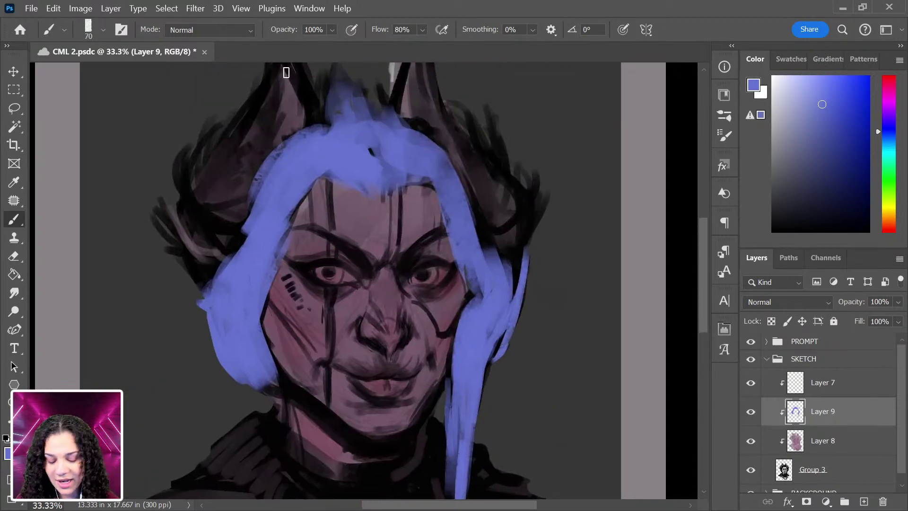
# Set the brush size to 175 and paint the fur tufts around and between the ears blue.
pyautogui.press(']')
pyautogui.press(']')
pyautogui.press(']')
pyautogui.press(']')
pyautogui.press(']')
pyautogui.press(']')
pyautogui.moveTo(178, 243)
pyautogui.mouseDown()
pyautogui.moveTo(147, 196)
pyautogui.moveTo(211, 229)
pyautogui.moveTo(186, 161)
pyautogui.moveTo(217, 115)
pyautogui.moveTo(188, 158)
pyautogui.mouseUp()
pyautogui.moveTo(385, 166); pyautogui.dragTo(369, 283)
pyautogui.moveTo(326, 197)
pyautogui.mouseDown()
pyautogui.moveTo(304, 185)
pyautogui.moveTo(352, 198)
pyautogui.moveTo(356, 222)
pyautogui.mouseUp()
pyautogui.moveTo(491, 222)
pyautogui.mouseDown()
pyautogui.moveTo(474, 235)
pyautogui.moveTo(455, 223)
pyautogui.moveTo(529, 304)
pyautogui.moveTo(517, 308)
pyautogui.moveTo(529, 326)
pyautogui.moveTo(541, 217)
pyautogui.mouseUp()
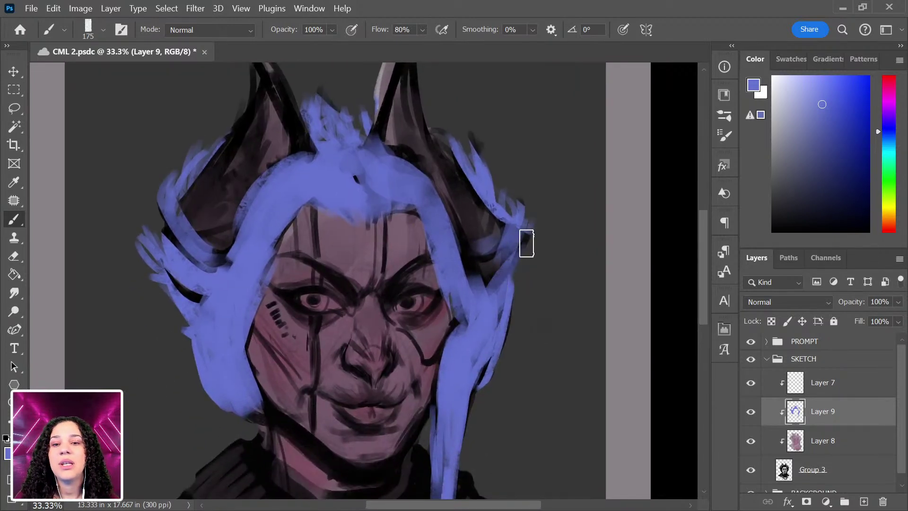
# Fill the remaining gaps in the blue hair around the ears, beside the face and along the long hanging lock.
pyautogui.moveTo(213, 275)
pyautogui.mouseDown()
pyautogui.moveTo(201, 306)
pyautogui.moveTo(238, 282)
pyautogui.moveTo(247, 248)
pyautogui.moveTo(214, 281)
pyautogui.moveTo(257, 209)
pyautogui.moveTo(179, 282)
pyautogui.mouseUp()
pyautogui.moveTo(487, 298); pyautogui.dragTo(440, 208)
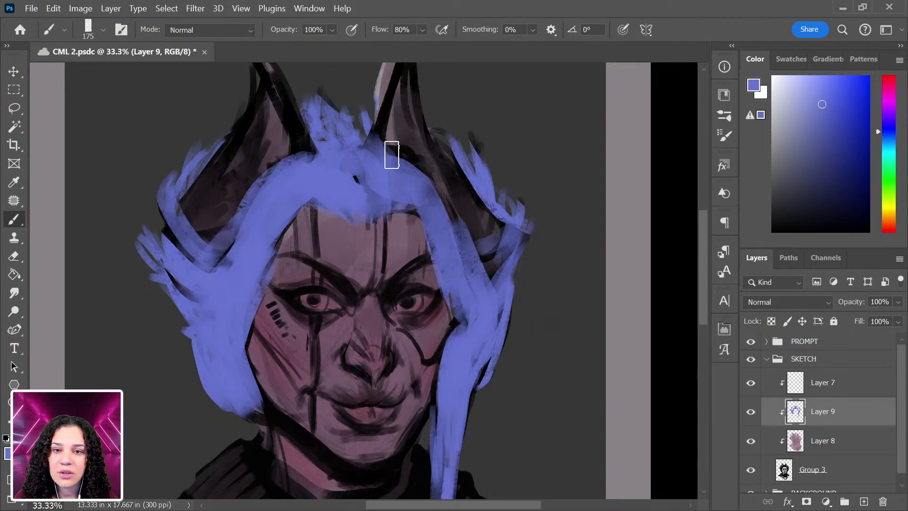
pyautogui.moveTo(446, 270); pyautogui.dragTo(464, 179)
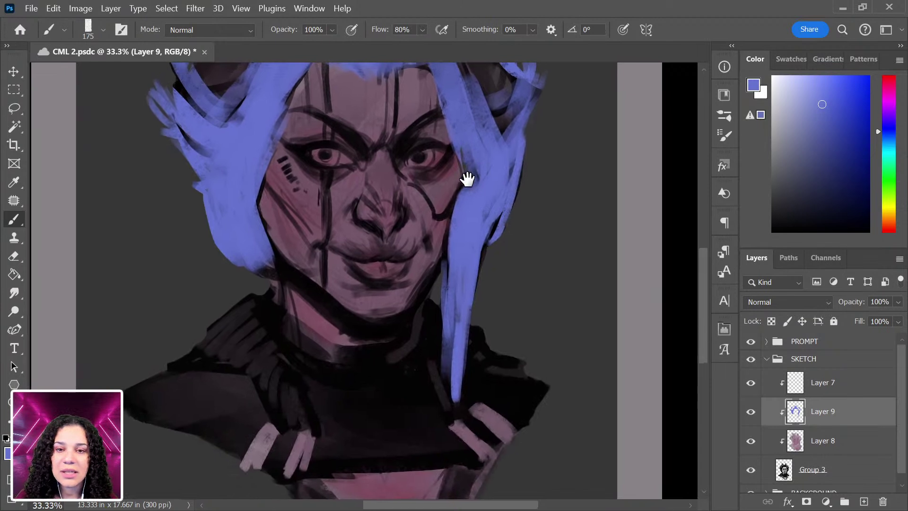
pyautogui.moveTo(456, 233)
pyautogui.mouseDown()
pyautogui.moveTo(482, 236)
pyautogui.moveTo(509, 210)
pyautogui.moveTo(474, 235)
pyautogui.mouseUp()
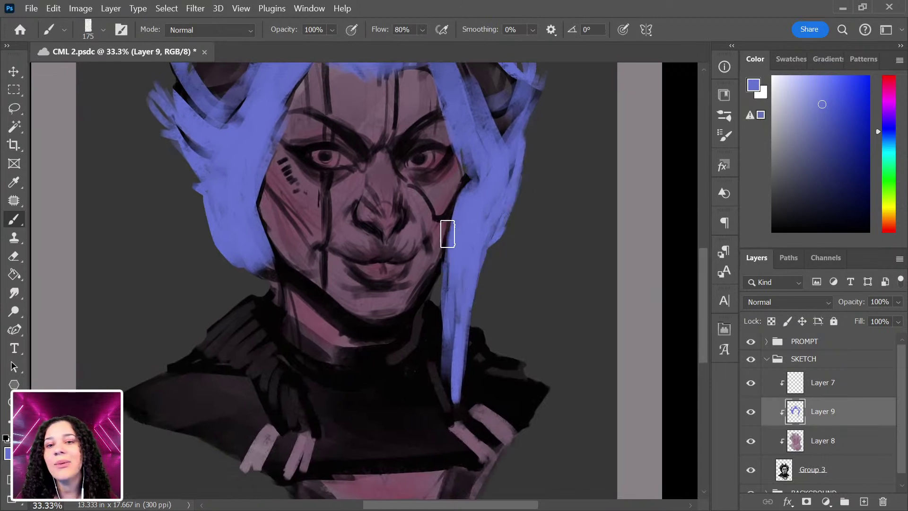
pyautogui.moveTo(232, 237); pyautogui.dragTo(260, 254)
pyautogui.moveTo(365, 212); pyautogui.dragTo(358, 321)
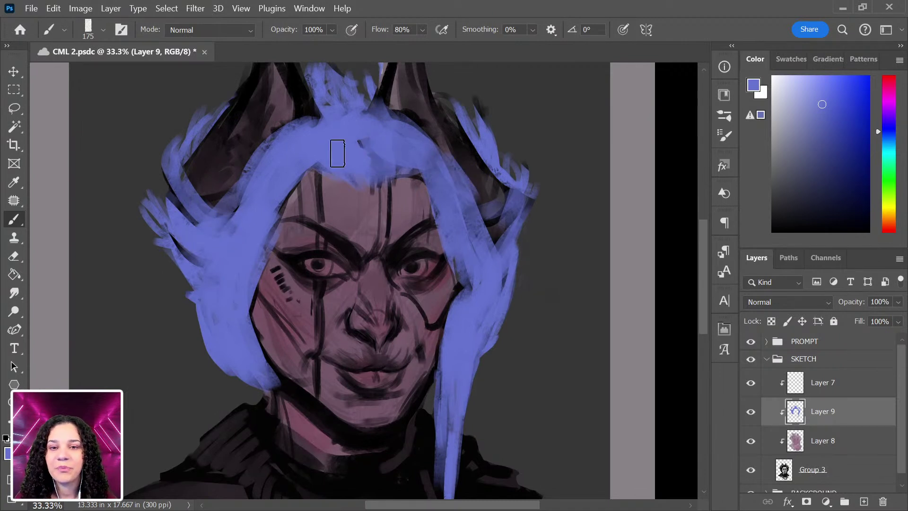
pyautogui.moveTo(471, 242); pyautogui.dragTo(476, 310)
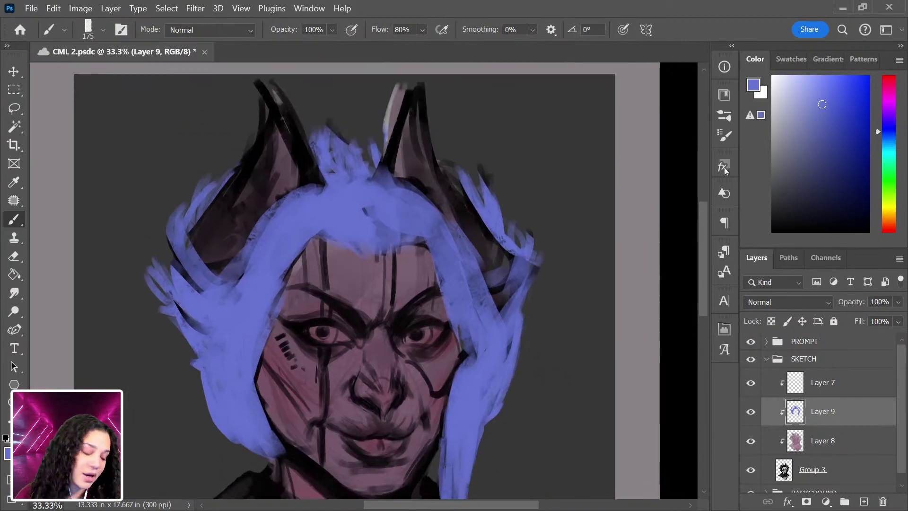
# Set Layer 9 with the blue hair to Multiply and add a new empty clipped layer above it.
pyautogui.click(787, 302)
pyautogui.click(791, 158)
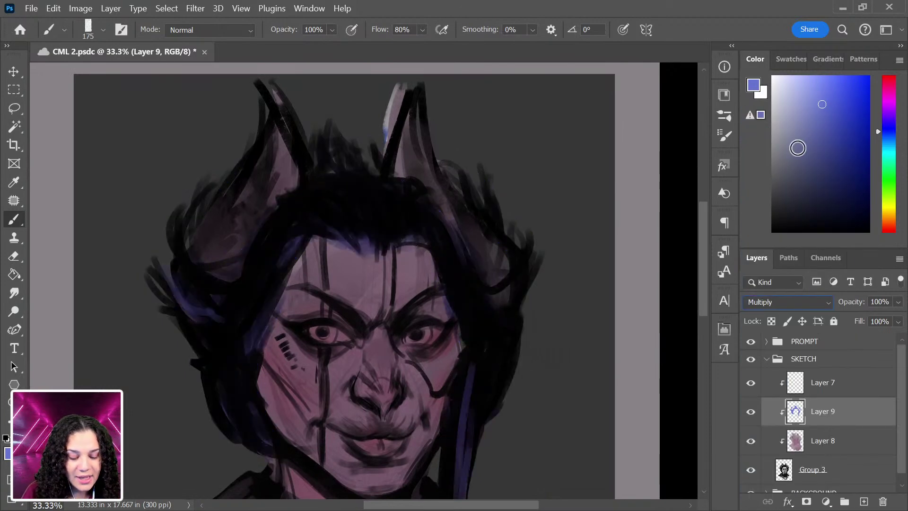
pyautogui.moveTo(458, 334)
pyautogui.mouseDown()
pyautogui.moveTo(429, 178)
pyautogui.moveTo(421, 178)
pyautogui.mouseUp()
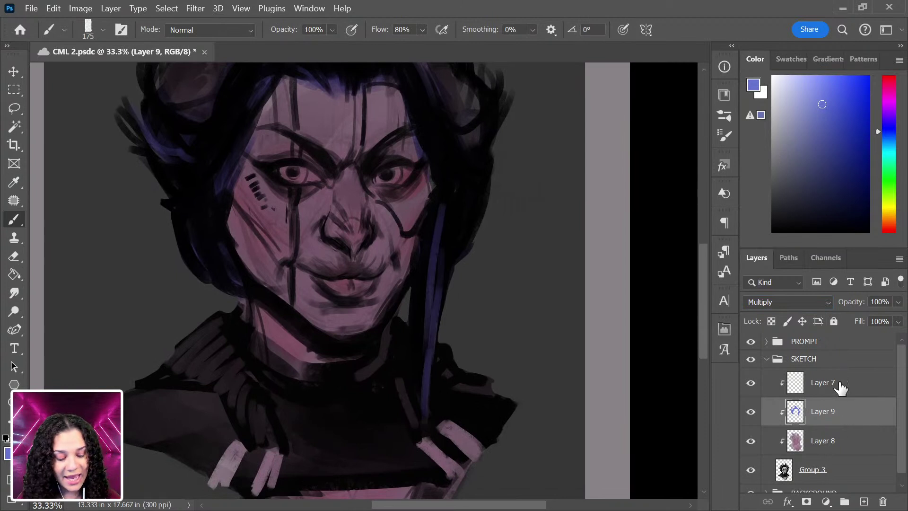
pyautogui.hotkey('ctrl', 'shift', 'alt', 'n')
pyautogui.press('[')
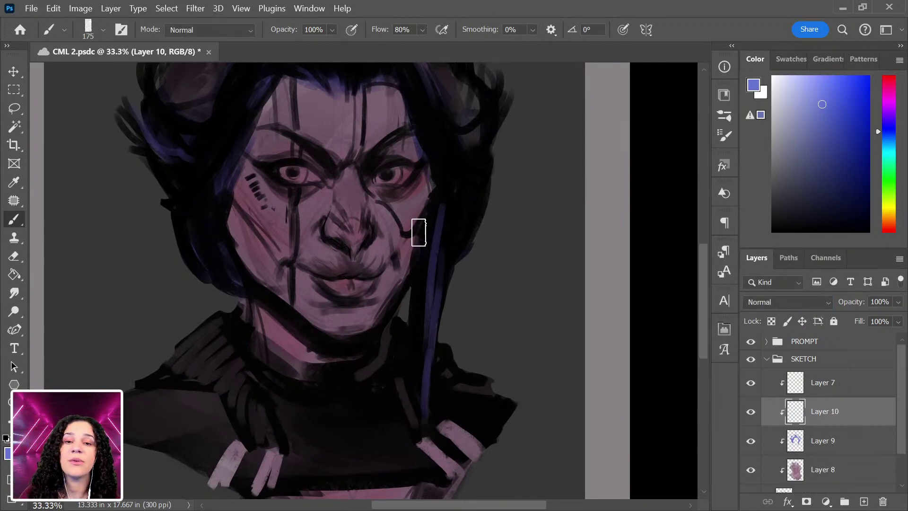
# Choose a muted yellow-green and paint over both irises on Layer 10 with a size 80 brush.
pyautogui.press('[')
pyautogui.press('[')
pyautogui.moveTo(430, 145)
pyautogui.mouseDown()
pyautogui.moveTo(460, 306)
pyautogui.moveTo(459, 291)
pyautogui.mouseUp()
pyautogui.moveTo(894, 186); pyautogui.dragTo(893, 196)
pyautogui.click(819, 100)
pyautogui.click(890, 203)
pyautogui.click(813, 129)
pyautogui.moveTo(281, 232); pyautogui.dragTo(293, 239)
pyautogui.moveTo(386, 238)
pyautogui.mouseDown()
pyautogui.moveTo(375, 239)
pyautogui.moveTo(389, 237)
pyautogui.mouseUp()
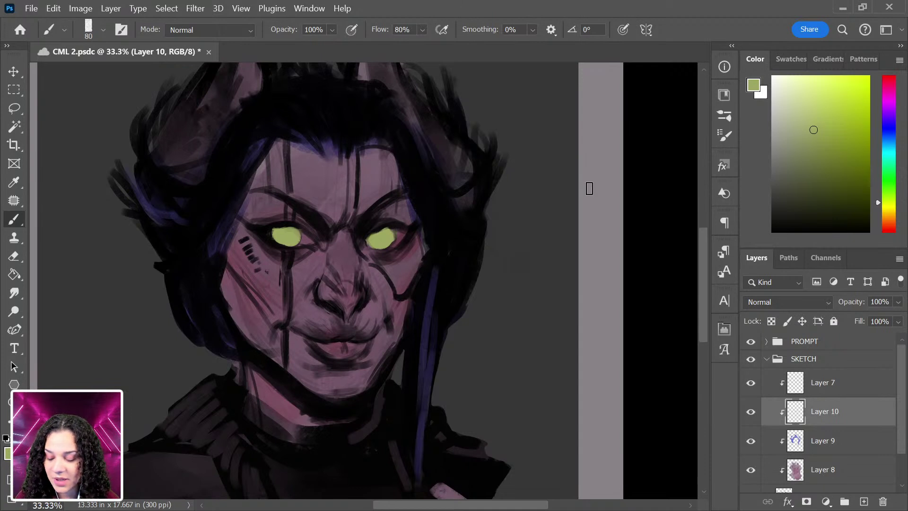
pyautogui.hotkey('ctrl', '+')
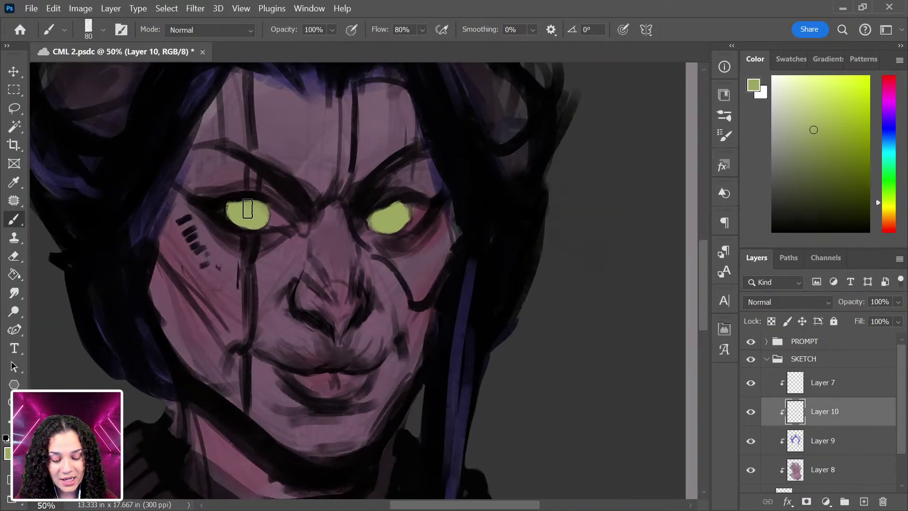
pyautogui.moveTo(246, 219); pyautogui.dragTo(270, 204)
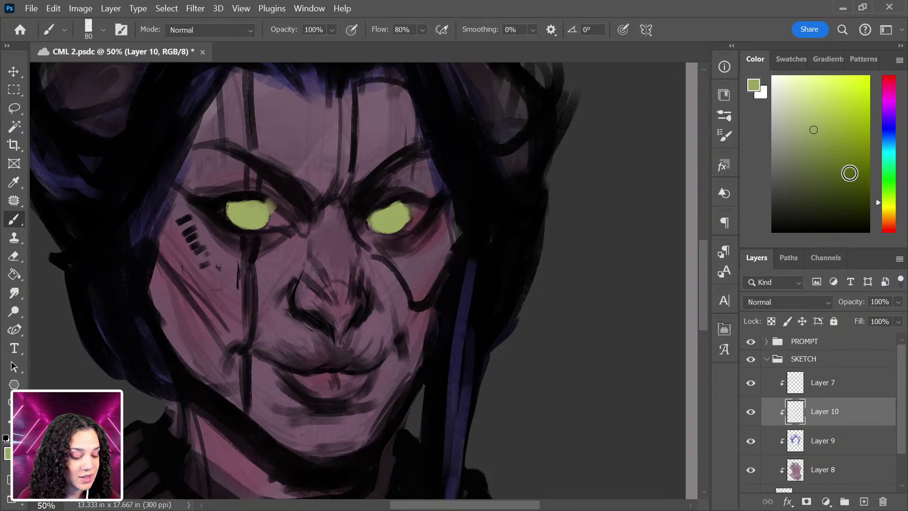
# Try successive blend modes on Layer 10 with the green eyes and settle on Linear Light.
pyautogui.click(793, 302)
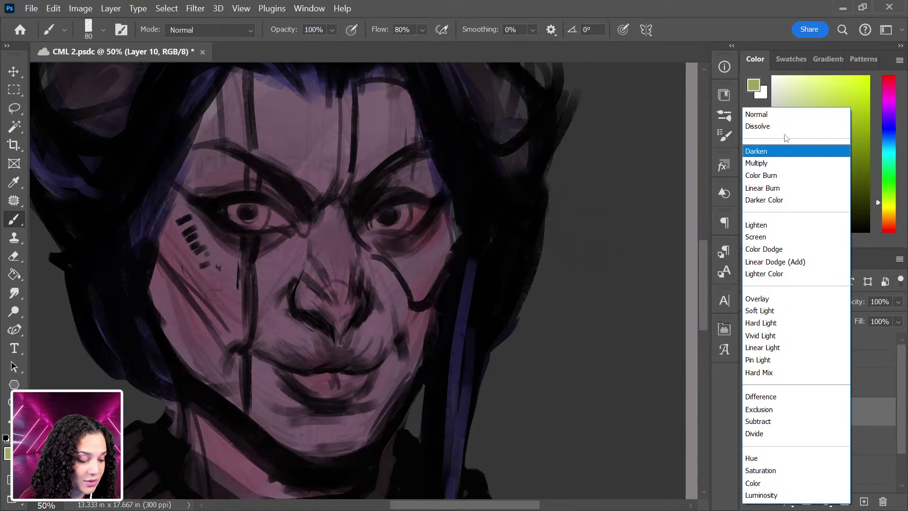
pyautogui.click(769, 160)
pyautogui.press('Down')
pyautogui.press('Down')
pyautogui.press('Down')
pyautogui.press('Down')
pyautogui.press('Down')
pyautogui.press('Down')
pyautogui.press('Down')
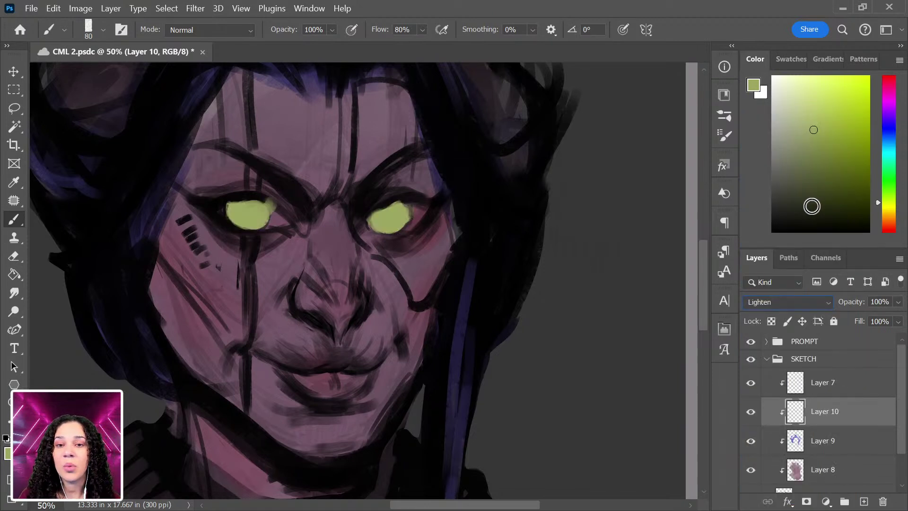
pyautogui.press('Down')
pyautogui.press('Down')
pyautogui.press('Down')
pyautogui.press('Up')
pyautogui.press('Down')
pyautogui.press('Down')
pyautogui.press('Down')
pyautogui.press('Down')
pyautogui.press('Down')
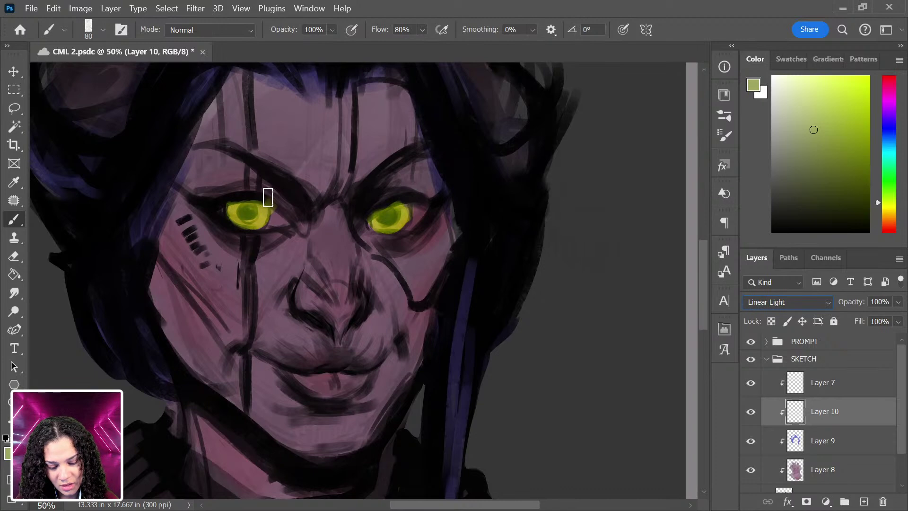
# Erase the green spill around the upper inner edge of the portrait's left-hand eye with a size 70 eraser.
pyautogui.press('e')
pyautogui.moveTo(277, 208); pyautogui.dragTo(254, 191)
pyautogui.moveTo(481, 235); pyautogui.dragTo(521, 304)
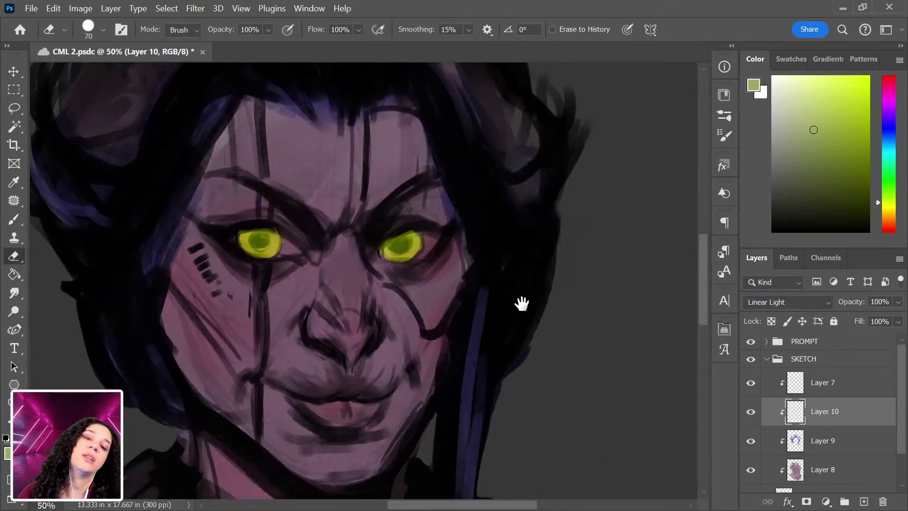
pyautogui.hotkey('ctrl', '-')
pyautogui.hotkey('ctrl', '-')
pyautogui.hotkey('ctrl', '-')
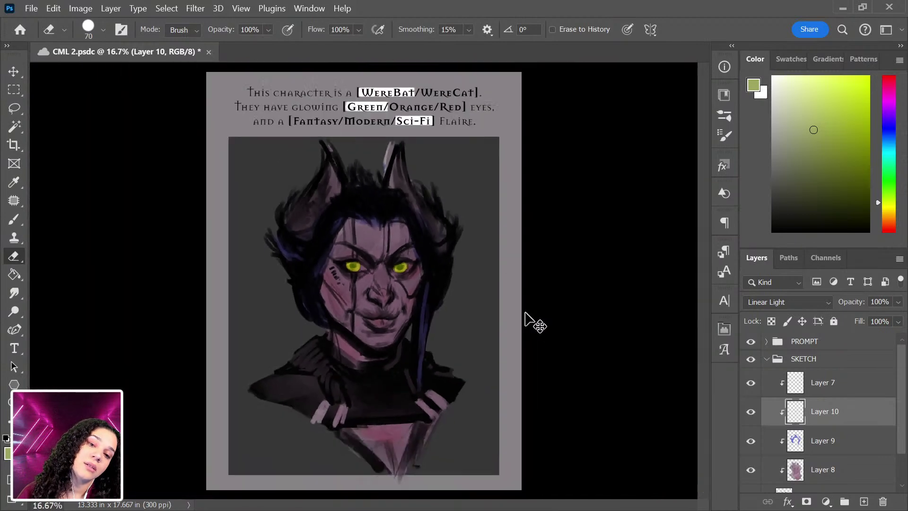
pyautogui.hotkey('ctrl', '+')
pyautogui.hotkey('ctrl', '+')
pyautogui.hotkey('ctrl', '+')
# Add a clipped layer above the green eyes and paint the right-hand iris bright orange, then cover it with deep red-orange.
pyautogui.press('b')
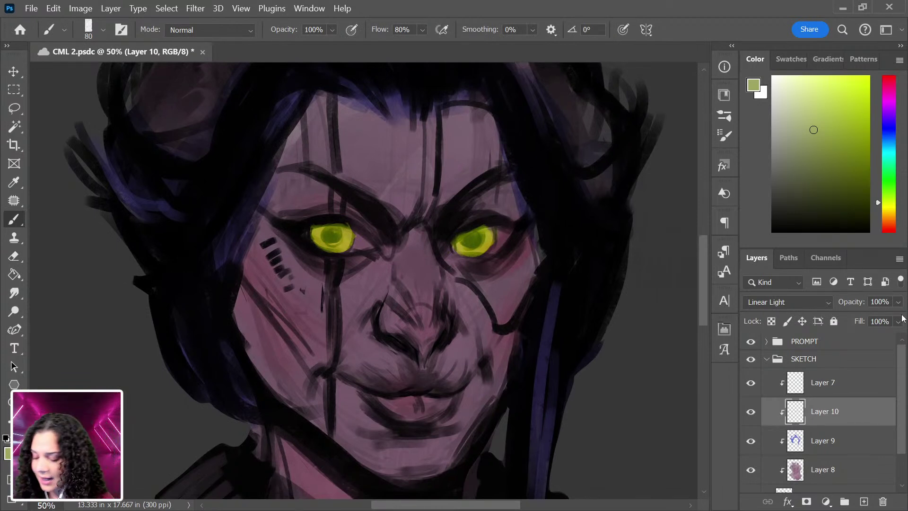
pyautogui.hotkey('ctrl', 'shift', 'alt', 'n')
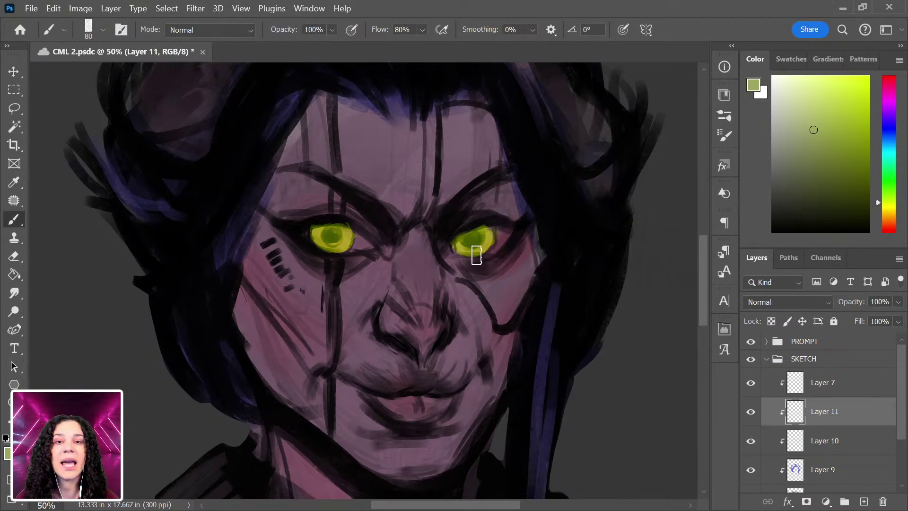
pyautogui.scroll(-2, 509, 283)
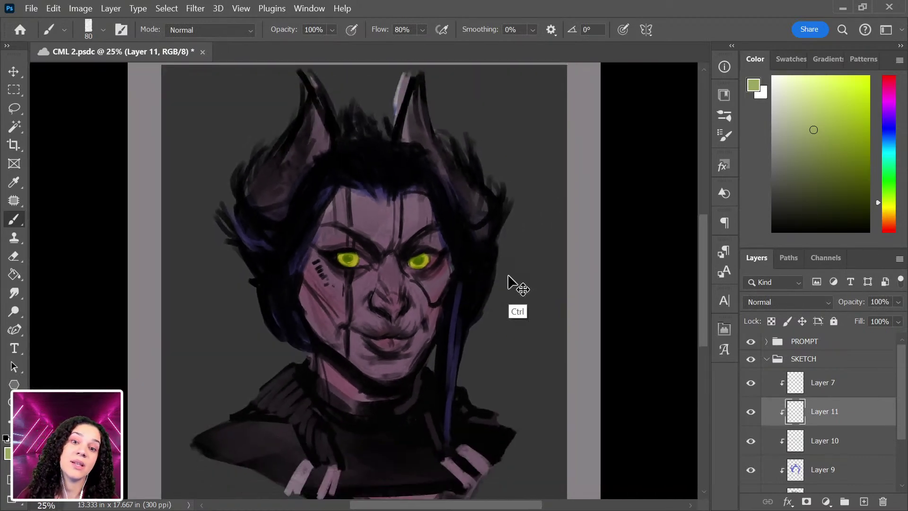
pyautogui.scroll(2, 508, 284)
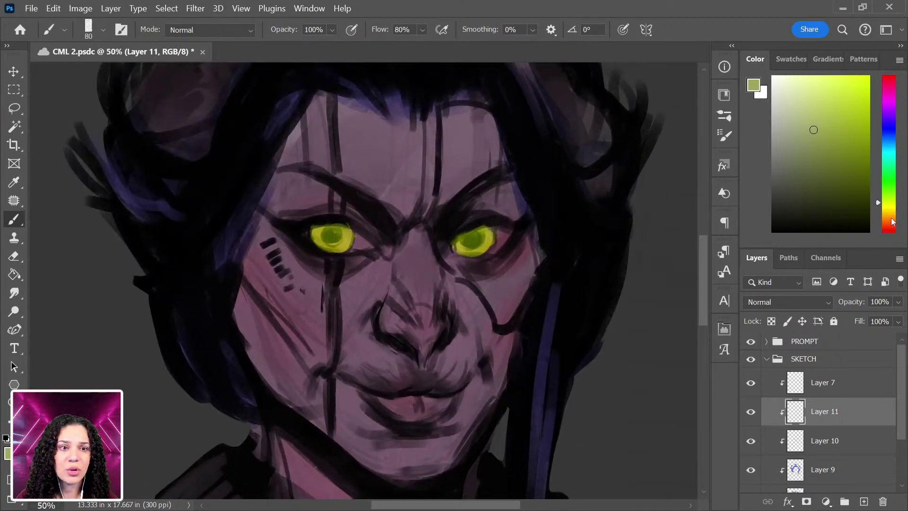
pyautogui.click(890, 219)
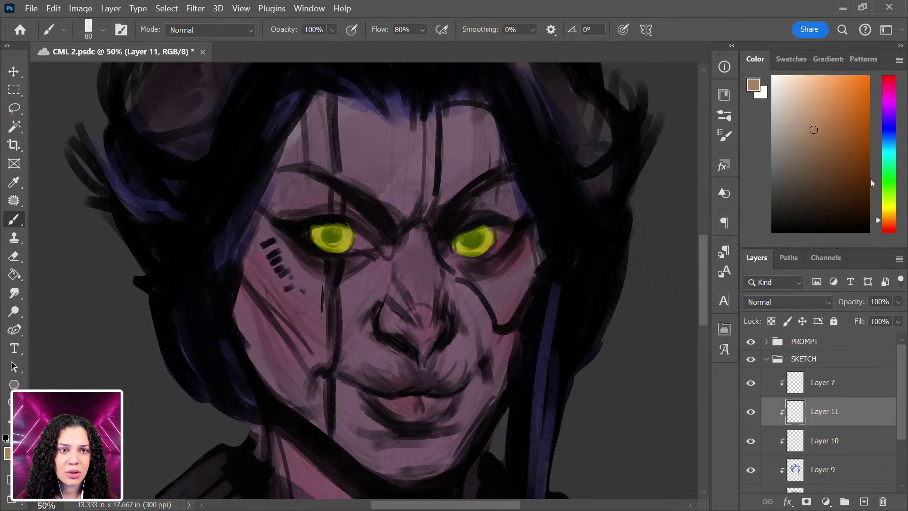
pyautogui.click(851, 76)
pyautogui.moveTo(473, 244)
pyautogui.mouseDown()
pyautogui.moveTo(487, 242)
pyautogui.moveTo(472, 242)
pyautogui.mouseUp()
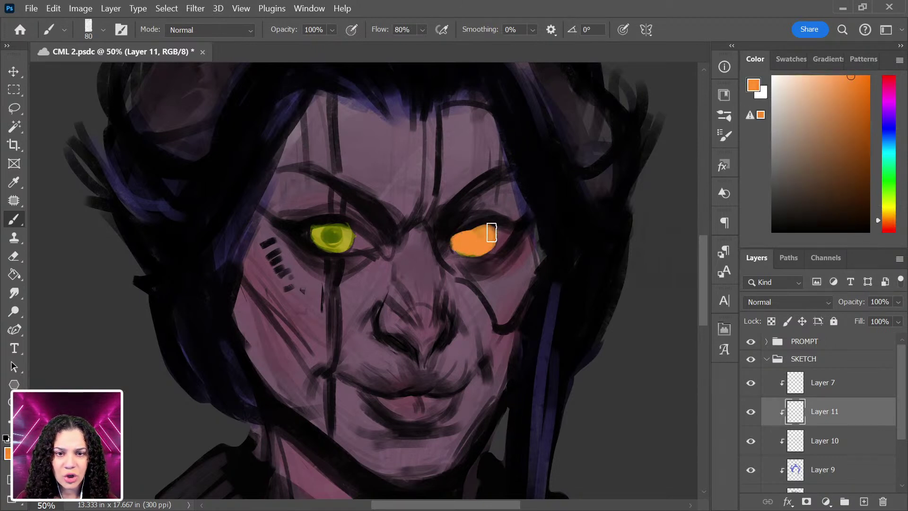
pyautogui.click(868, 114)
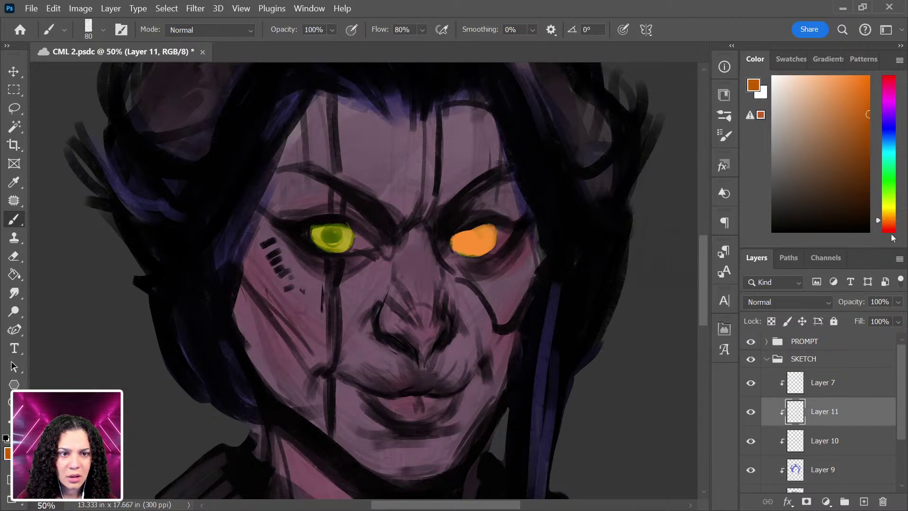
pyautogui.click(887, 224)
pyautogui.moveTo(481, 244)
pyautogui.mouseDown()
pyautogui.moveTo(475, 234)
pyautogui.moveTo(465, 239)
pyautogui.moveTo(494, 238)
pyautogui.mouseUp()
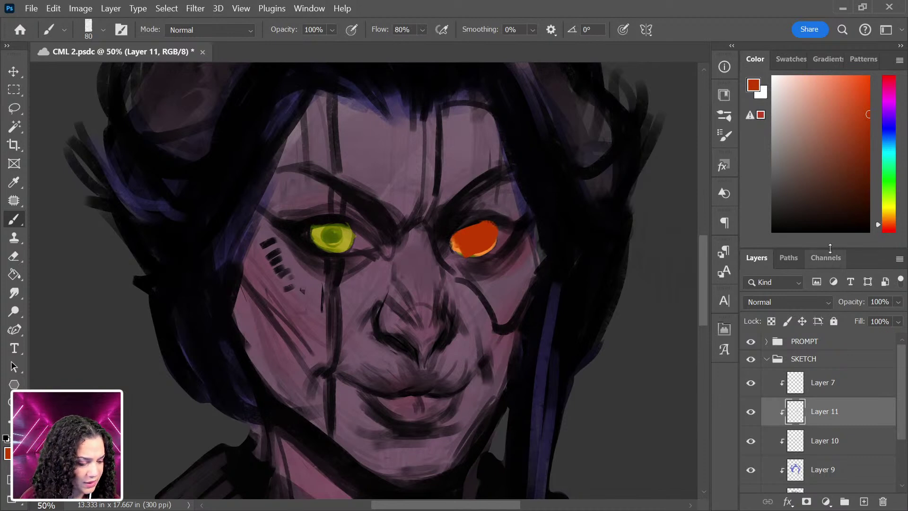
# Try successive blend modes on Layer 11 with the red-orange iris and settle on Overlay.
pyautogui.click(793, 298)
pyautogui.click(799, 146)
pyautogui.press('Down')
pyautogui.press('Down')
pyautogui.press('Down')
pyautogui.press('Down')
pyautogui.press('Down')
pyautogui.press('Down')
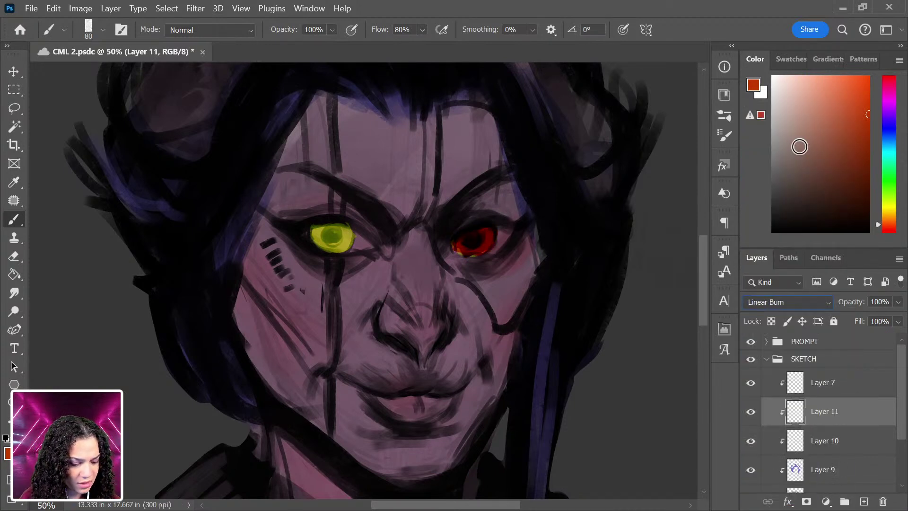
pyautogui.press('Down')
pyautogui.press('Down')
pyautogui.press('Down')
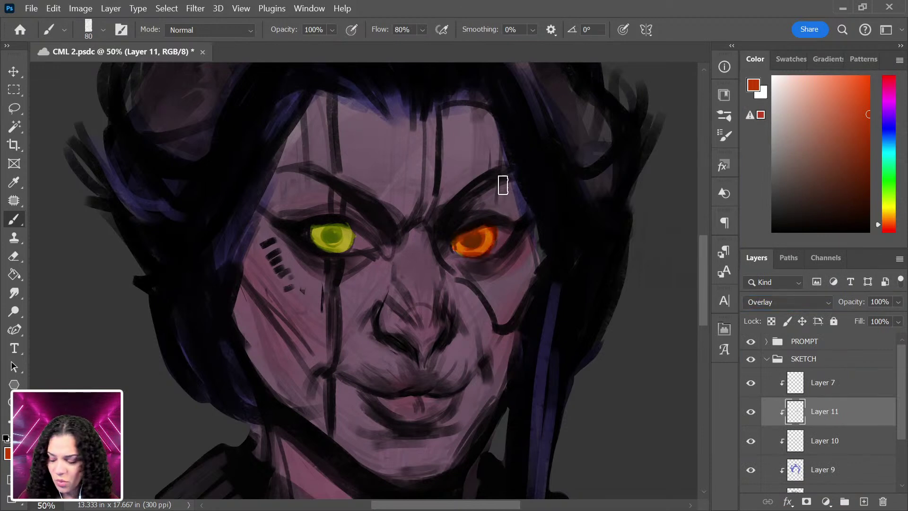
# Add another clipped layer and paint a glowing pale peach pupil in the orange eye with a size 30 brush.
pyautogui.press('e')
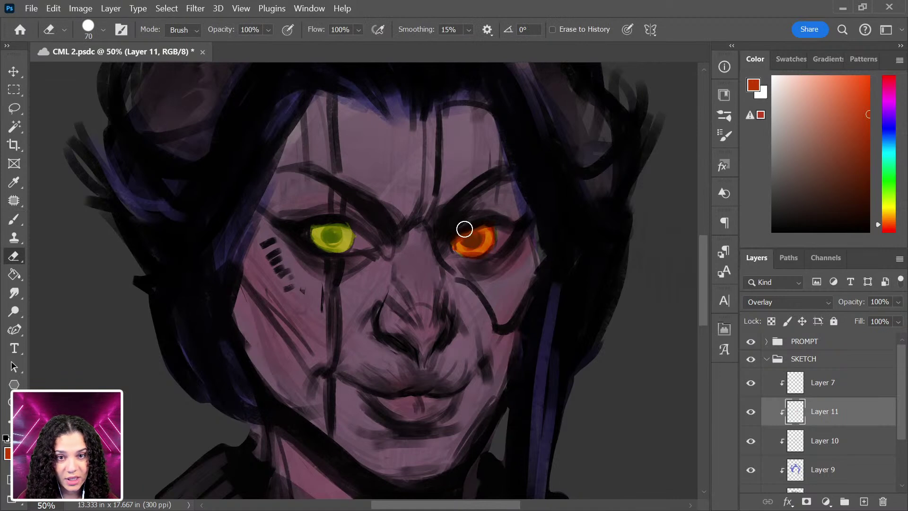
pyautogui.press('b')
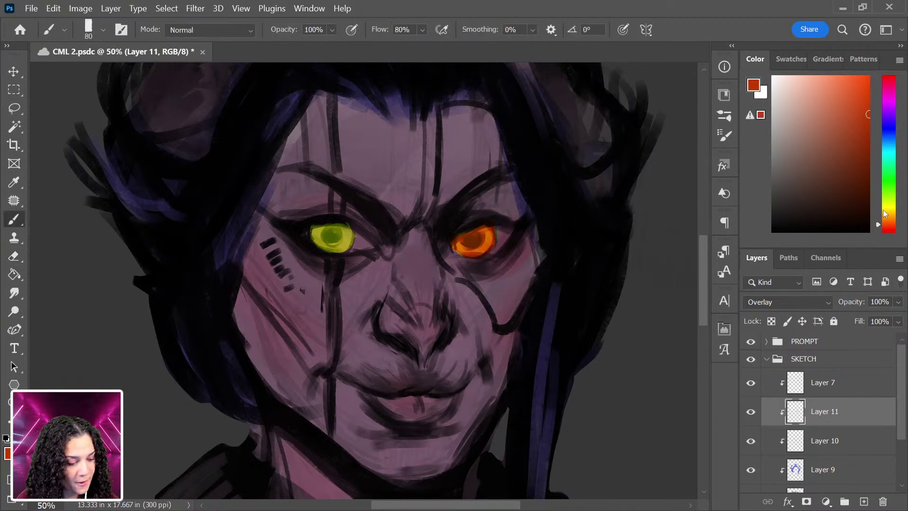
pyautogui.click(822, 76)
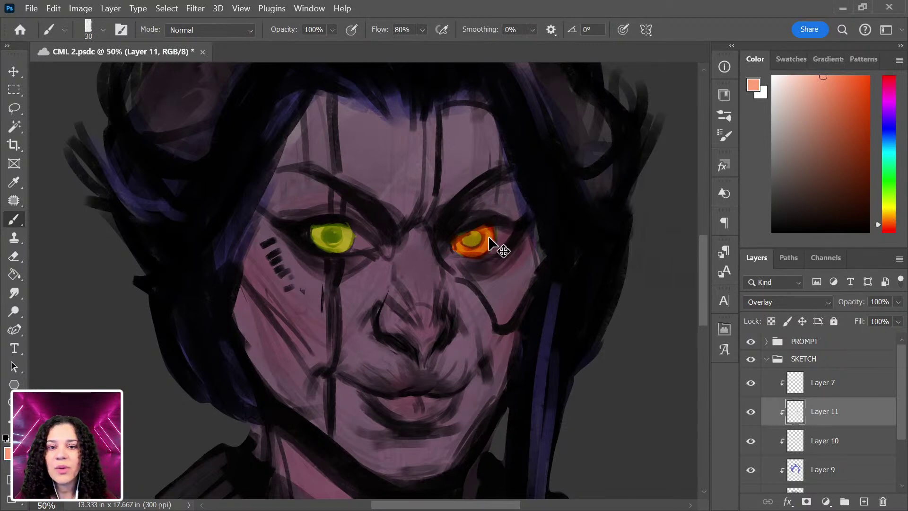
pyautogui.hotkey('ctrl', 'shift', 'alt', 'n')
pyautogui.hotkey('ctrl', '+')
pyautogui.hotkey('ctrl', '+')
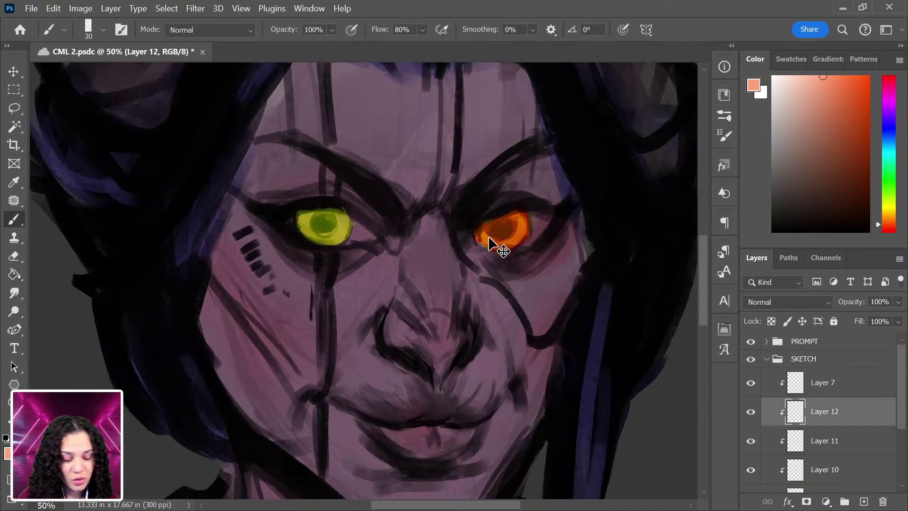
pyautogui.moveTo(569, 201)
pyautogui.mouseDown()
pyautogui.moveTo(584, 197)
pyautogui.moveTo(578, 209)
pyautogui.mouseUp()
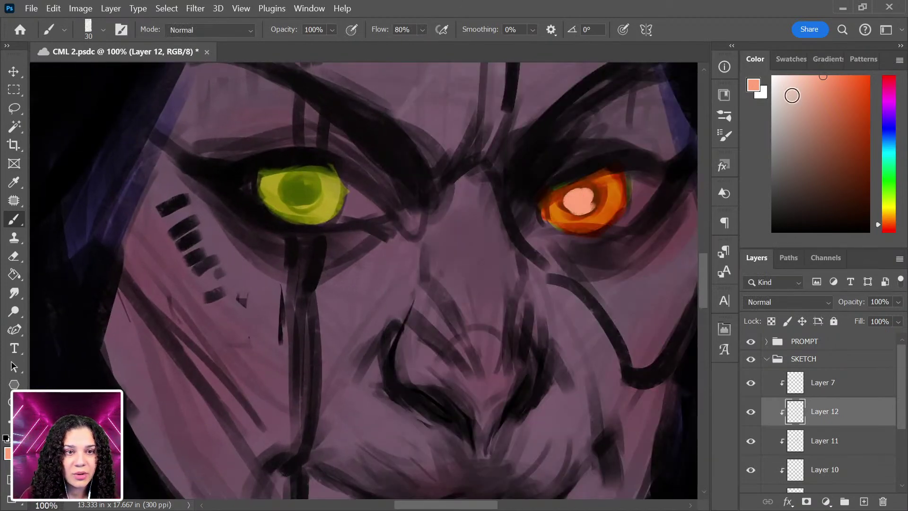
pyautogui.click(795, 72)
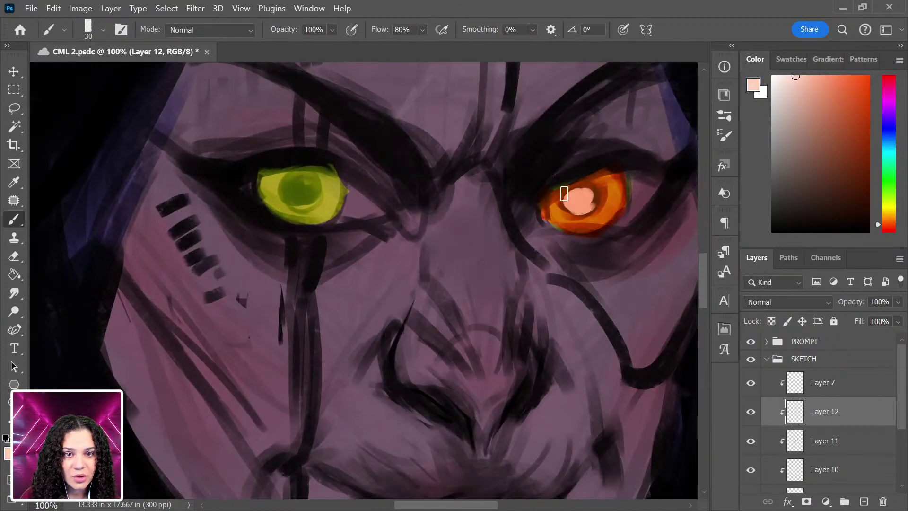
pyautogui.moveTo(582, 204); pyautogui.dragTo(594, 191)
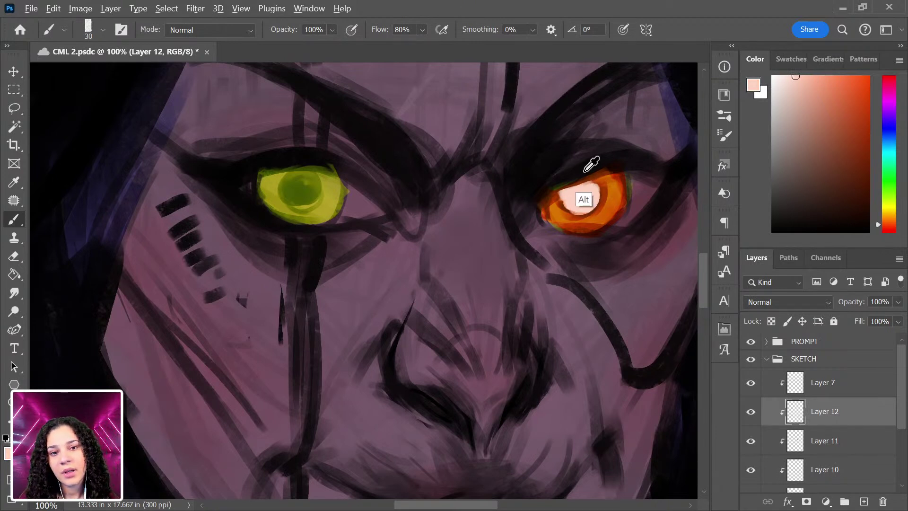
# Sample the black eyelid colour to trim the glowing pupil's upper edge and paint a black pupil in the green eye.
pyautogui.keyDown('alt'); pyautogui.click(581, 171); pyautogui.keyUp('alt')
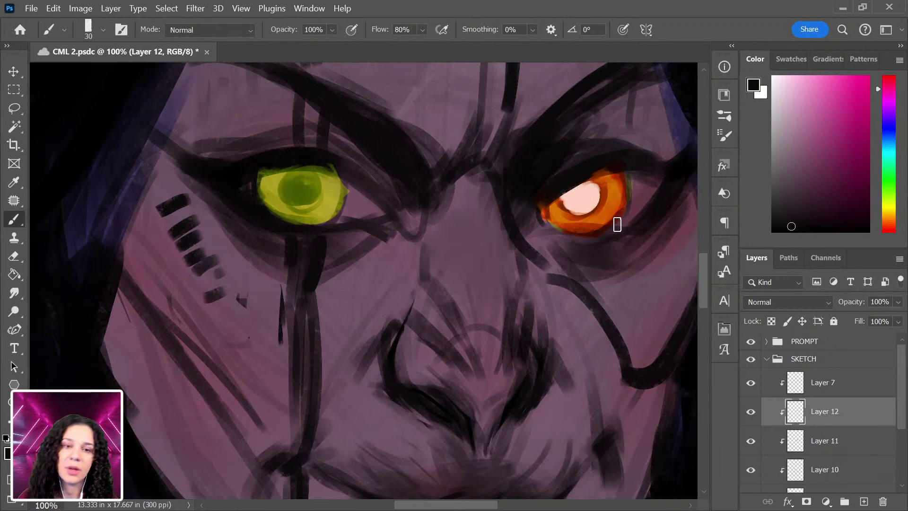
pyautogui.hotkey('ctrl', '-')
pyautogui.hotkey('ctrl', '-')
pyautogui.hotkey('ctrl', '-')
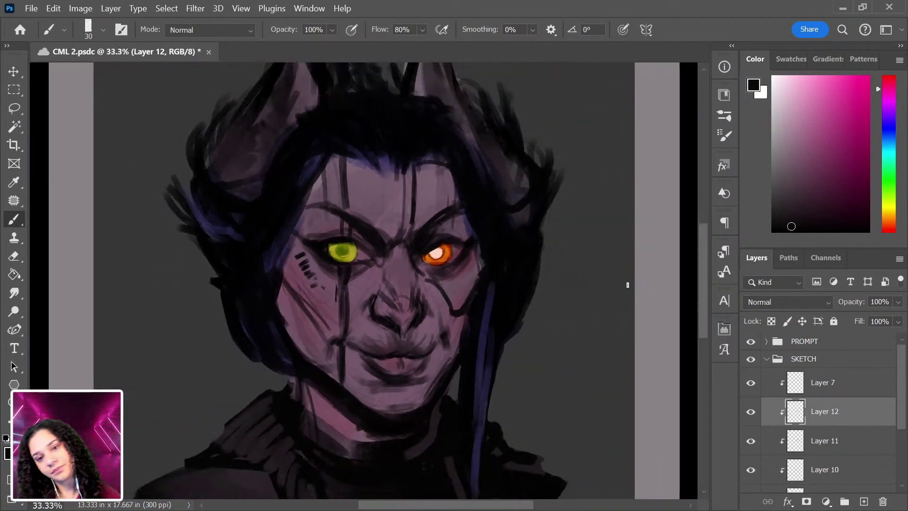
pyautogui.hotkey('ctrl', '+')
pyautogui.hotkey('ctrl', '+')
pyautogui.keyDown('alt'); pyautogui.click(324, 197); pyautogui.keyUp('alt')
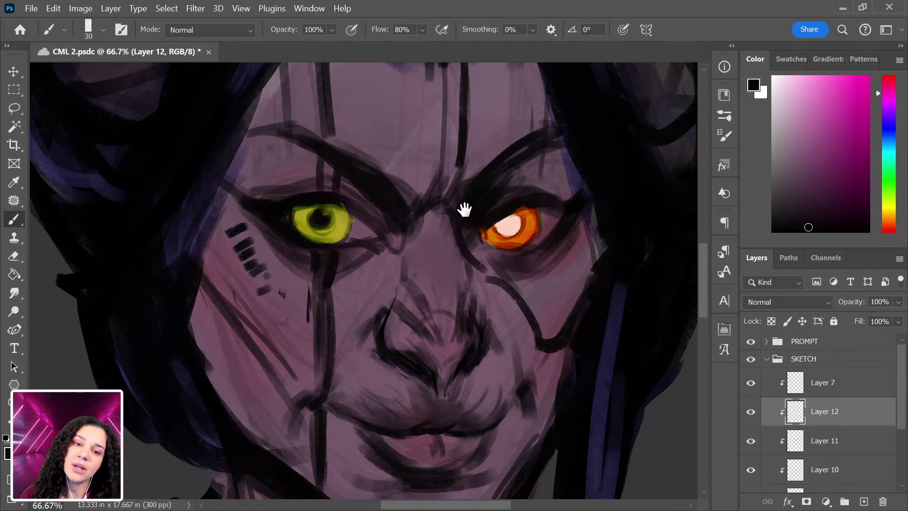
# Add a new clipped layer, choose a muted light purple and block in the forehead and nose with a size 600 brush.
pyautogui.moveTo(458, 209); pyautogui.dragTo(373, 245)
pyautogui.hotkey('ctrl', 'shift', 'alt', 'n')
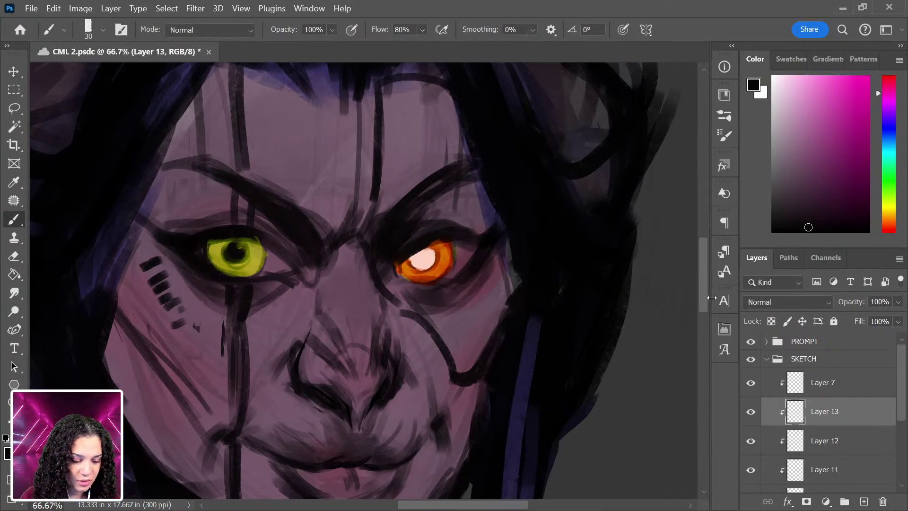
pyautogui.keyDown('alt'); pyautogui.click(544, 344); pyautogui.keyUp('alt')
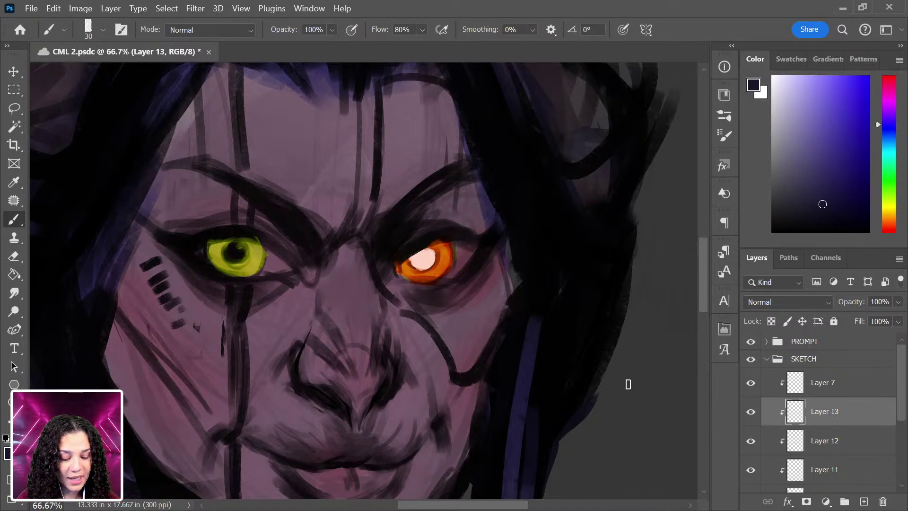
pyautogui.hotkey('ctrl', '-')
pyautogui.hotkey('ctrl', '-')
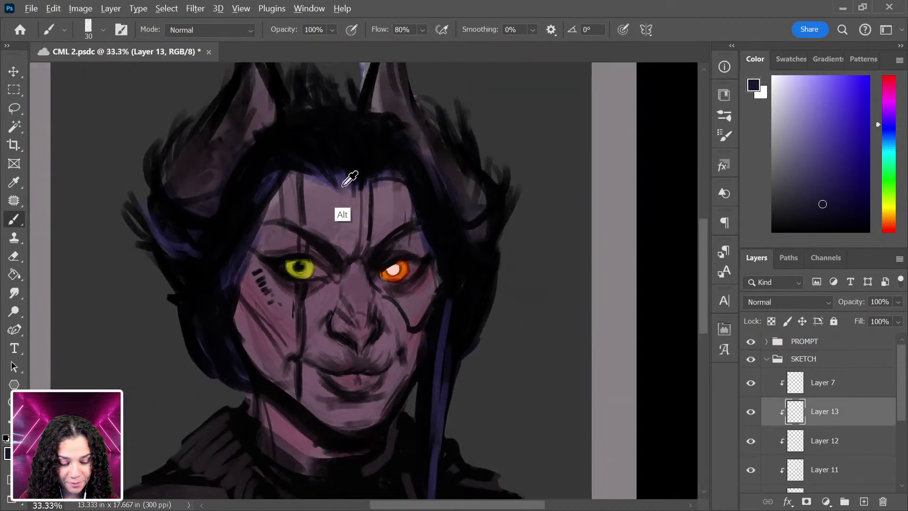
pyautogui.keyDown('alt'); pyautogui.click(345, 180); pyautogui.keyUp('alt')
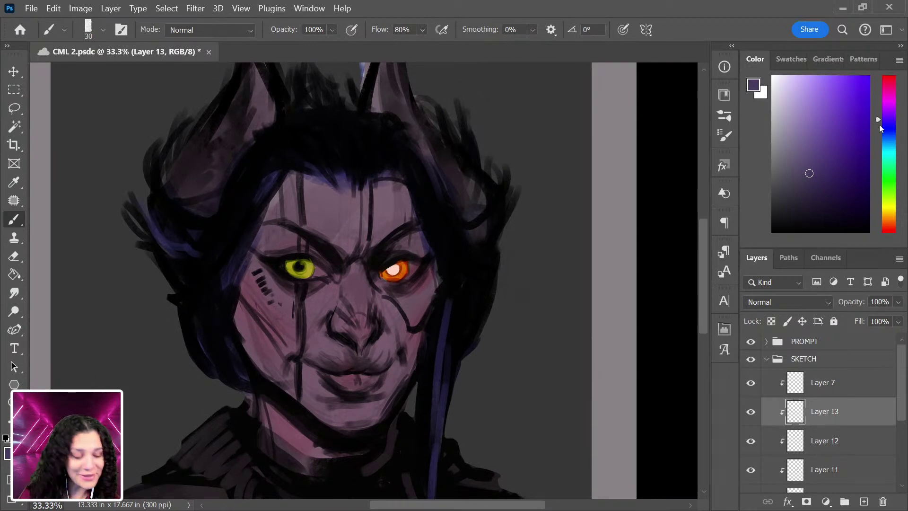
pyautogui.click(892, 106)
pyautogui.click(792, 129)
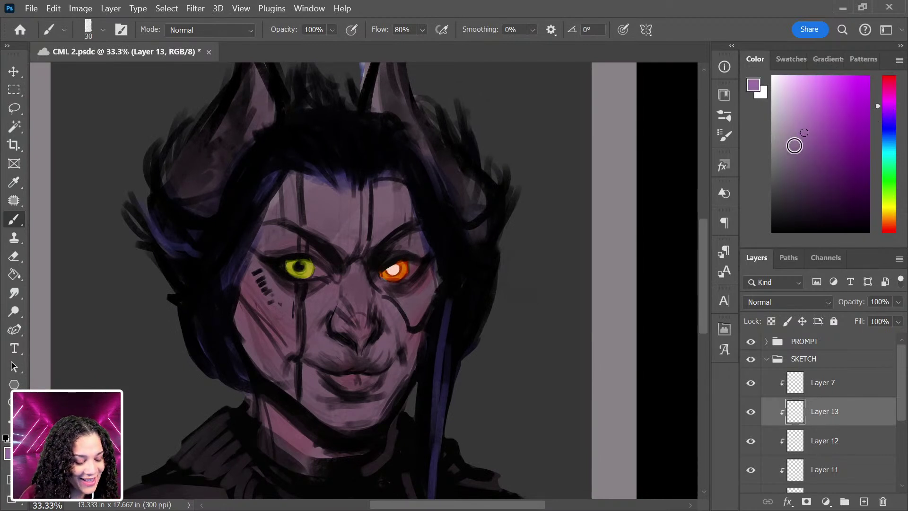
pyautogui.press(']')
pyautogui.press(']')
pyautogui.press(']')
pyautogui.press(']')
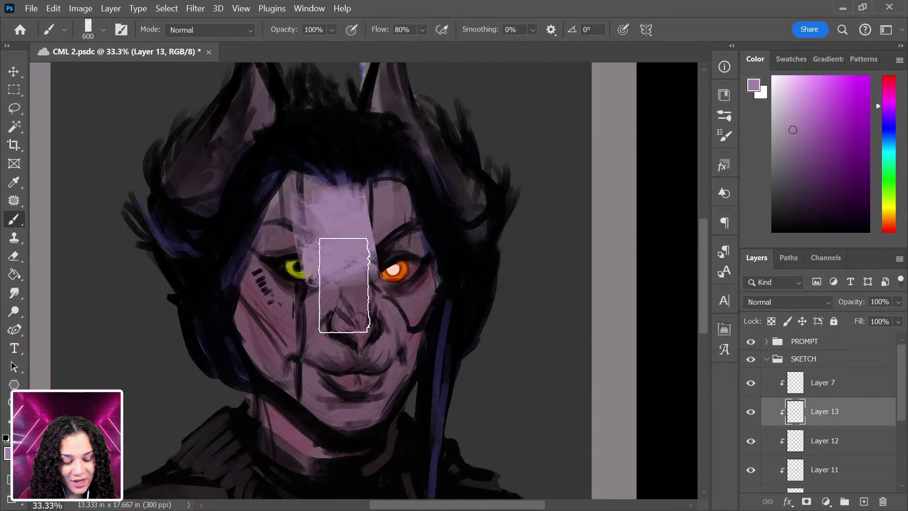
pyautogui.moveTo(335, 203); pyautogui.dragTo(342, 239)
# Choose a deeper muted purple and paint over the face, chin and neck, leaving both eyes and the patch around the orange eye uncovered.
pyautogui.click(800, 144)
pyautogui.press('[')
pyautogui.press('[')
pyautogui.press('[')
pyautogui.moveTo(345, 184)
pyautogui.mouseDown()
pyautogui.moveTo(361, 202)
pyautogui.moveTo(298, 190)
pyautogui.moveTo(281, 212)
pyautogui.moveTo(292, 228)
pyautogui.moveTo(328, 244)
pyautogui.moveTo(343, 282)
pyautogui.moveTo(310, 197)
pyautogui.moveTo(309, 212)
pyautogui.moveTo(294, 190)
pyautogui.moveTo(273, 228)
pyautogui.moveTo(284, 198)
pyautogui.moveTo(254, 266)
pyautogui.moveTo(246, 311)
pyautogui.moveTo(253, 345)
pyautogui.moveTo(275, 356)
pyautogui.moveTo(293, 385)
pyautogui.moveTo(302, 381)
pyautogui.moveTo(263, 285)
pyautogui.moveTo(302, 302)
pyautogui.moveTo(329, 288)
pyautogui.moveTo(304, 300)
pyautogui.moveTo(325, 291)
pyautogui.moveTo(277, 287)
pyautogui.moveTo(319, 302)
pyautogui.moveTo(352, 276)
pyautogui.moveTo(366, 303)
pyautogui.moveTo(350, 265)
pyautogui.moveTo(398, 346)
pyautogui.moveTo(398, 335)
pyautogui.moveTo(399, 361)
pyautogui.moveTo(402, 341)
pyautogui.moveTo(399, 366)
pyautogui.moveTo(400, 290)
pyautogui.moveTo(399, 321)
pyautogui.mouseUp()
pyautogui.press('[')
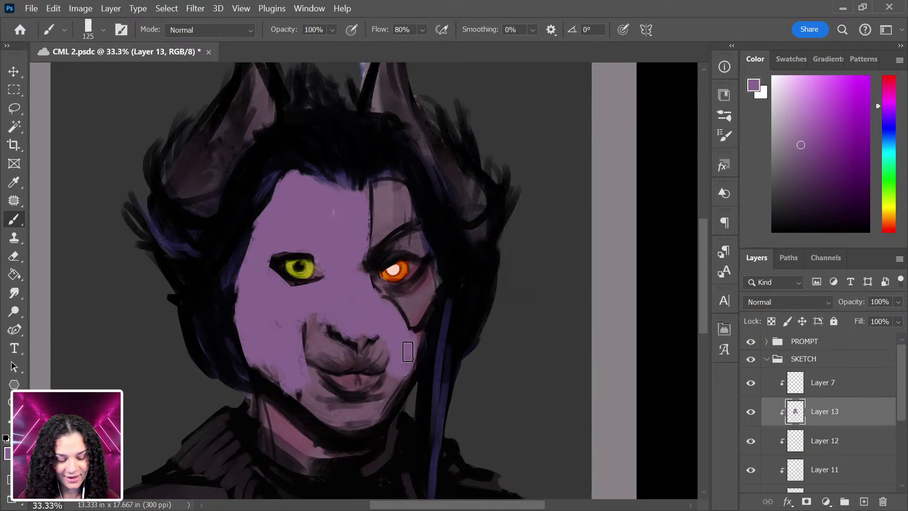
pyautogui.moveTo(397, 378)
pyautogui.mouseDown()
pyautogui.moveTo(377, 408)
pyautogui.moveTo(386, 392)
pyautogui.moveTo(341, 402)
pyautogui.mouseUp()
pyautogui.moveTo(267, 372)
pyautogui.mouseDown()
pyautogui.moveTo(327, 408)
pyautogui.moveTo(365, 398)
pyautogui.moveTo(378, 372)
pyautogui.moveTo(332, 390)
pyautogui.moveTo(322, 316)
pyautogui.moveTo(302, 319)
pyautogui.moveTo(272, 422)
pyautogui.moveTo(280, 453)
pyautogui.moveTo(337, 447)
pyautogui.moveTo(275, 401)
pyautogui.moveTo(353, 443)
pyautogui.moveTo(374, 428)
pyautogui.moveTo(312, 402)
pyautogui.moveTo(265, 368)
pyautogui.mouseUp()
pyautogui.moveTo(384, 361)
pyautogui.mouseDown()
pyautogui.moveTo(414, 346)
pyautogui.moveTo(381, 412)
pyautogui.mouseUp()
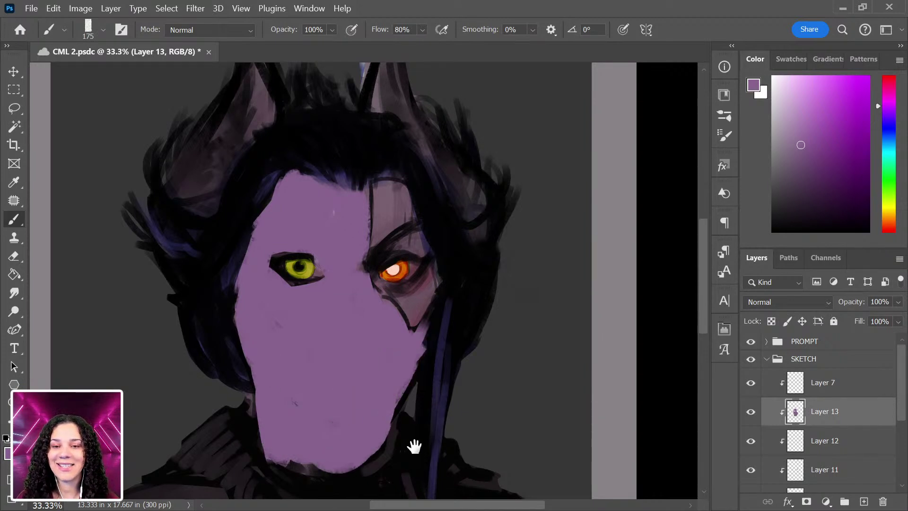
# Fill the chest opening below the dark collar with the same purple using the size 175 brush.
pyautogui.moveTo(415, 445); pyautogui.dragTo(399, 227)
pyautogui.moveTo(290, 379)
pyautogui.mouseDown()
pyautogui.moveTo(319, 406)
pyautogui.moveTo(289, 372)
pyautogui.moveTo(388, 374)
pyautogui.moveTo(340, 373)
pyautogui.moveTo(417, 357)
pyautogui.moveTo(424, 391)
pyautogui.moveTo(397, 425)
pyautogui.moveTo(321, 411)
pyautogui.moveTo(400, 450)
pyautogui.moveTo(365, 465)
pyautogui.moveTo(268, 379)
pyautogui.moveTo(304, 370)
pyautogui.moveTo(413, 371)
pyautogui.moveTo(384, 373)
pyautogui.moveTo(446, 357)
pyautogui.moveTo(368, 374)
pyautogui.moveTo(368, 427)
pyautogui.mouseUp()
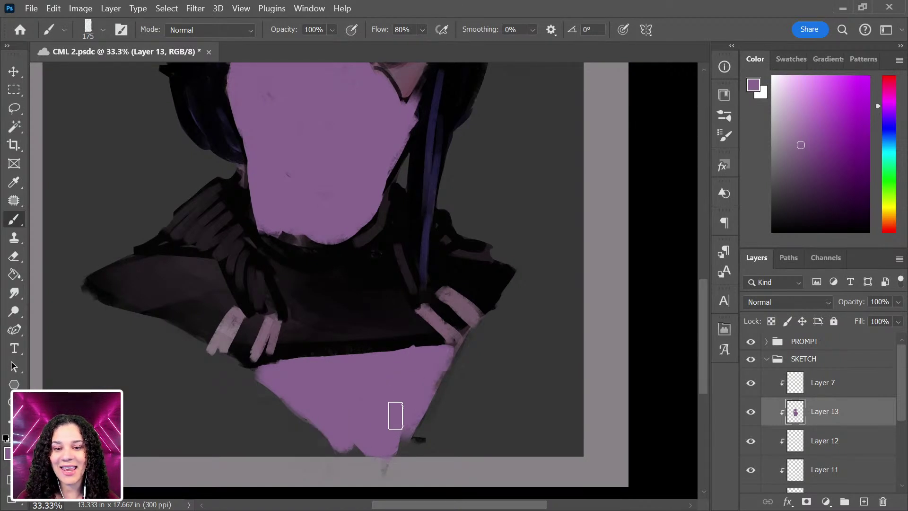
pyautogui.press('space')
pyautogui.moveTo(424, 318); pyautogui.dragTo(425, 439)
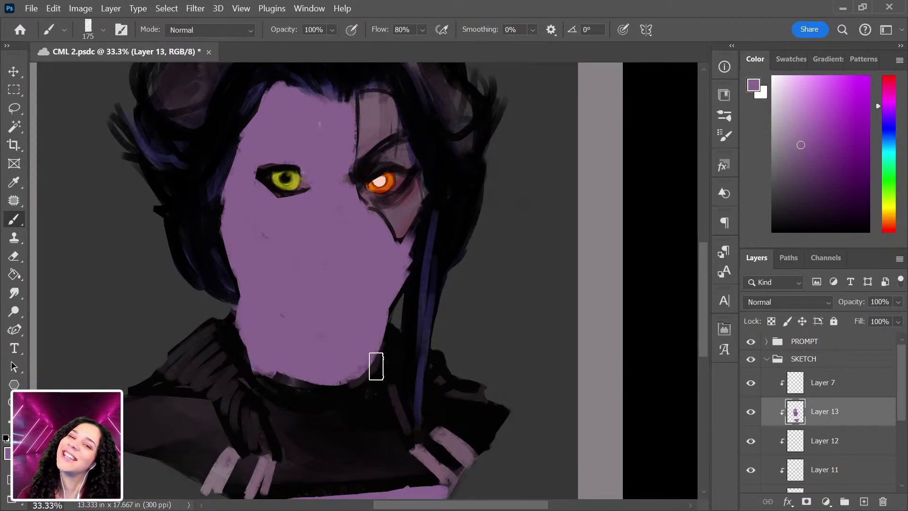
# Set the blend mode of the purple Layer 13 to Multiply.
pyautogui.click(780, 303)
pyautogui.click(761, 118)
pyautogui.press('Down')
pyautogui.press('Down')
pyautogui.press('Down')
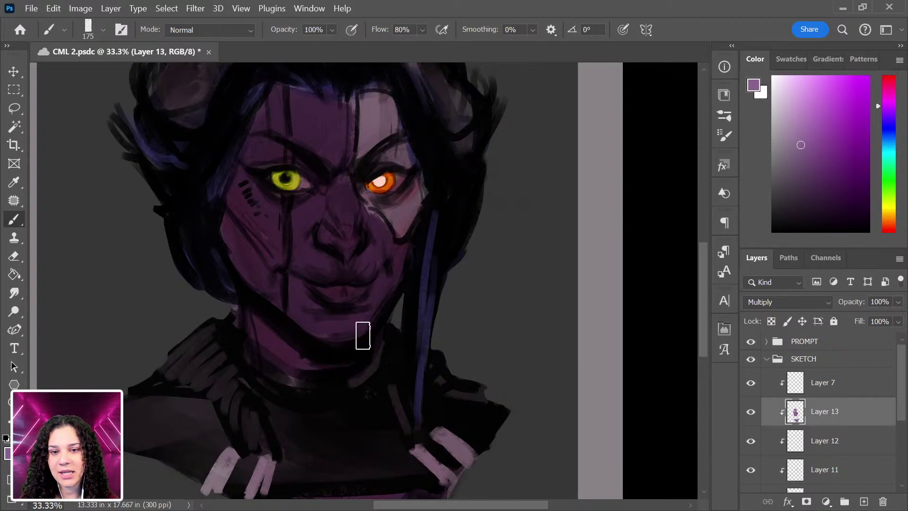
pyautogui.scroll(-2, 354, 352)
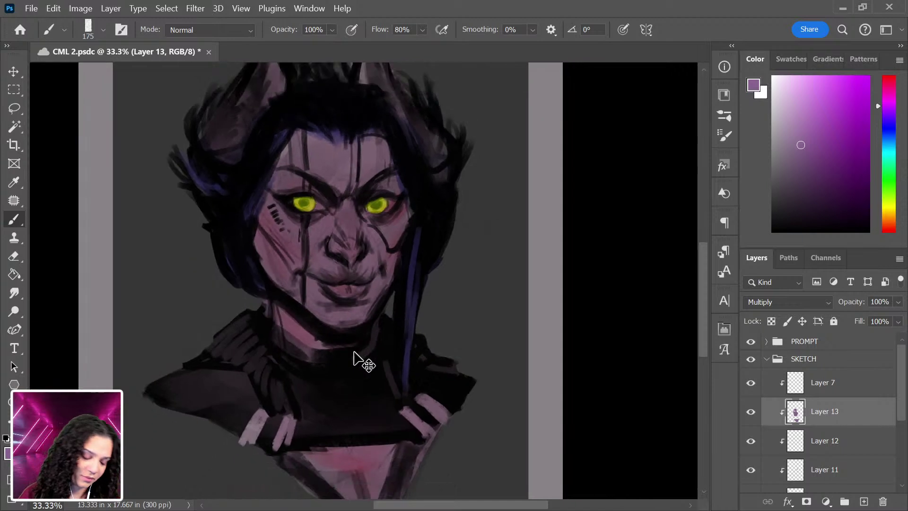
pyautogui.scroll(3, 355, 352)
pyautogui.scroll(-1, 355, 352)
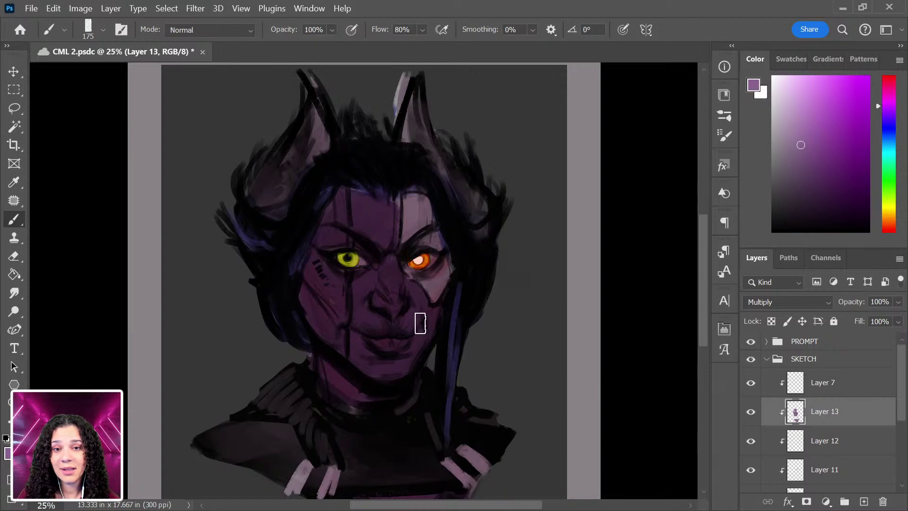
# Add a new clipped layer above the purple Multiply layer and reduce the brush to size 70.
pyautogui.scroll(3, 456, 329)
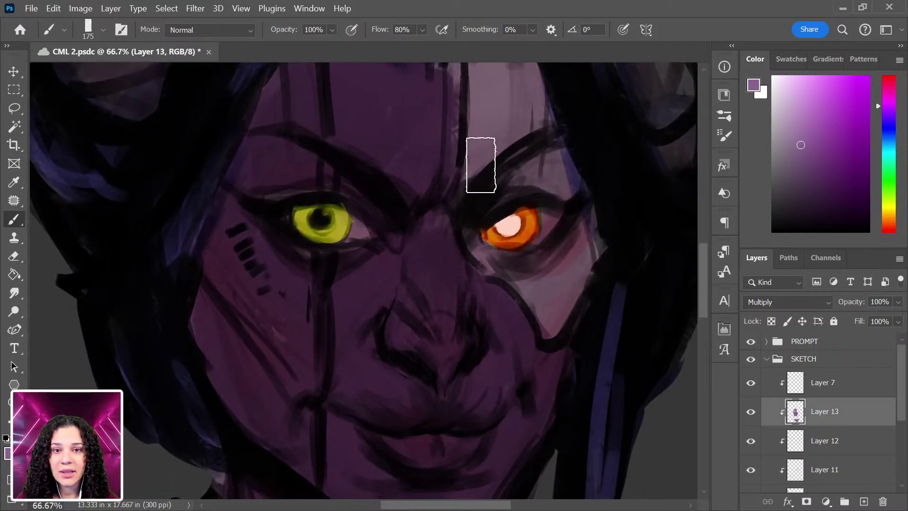
pyautogui.moveTo(456, 162)
pyautogui.mouseDown()
pyautogui.moveTo(442, 274)
pyautogui.moveTo(442, 263)
pyautogui.mouseUp()
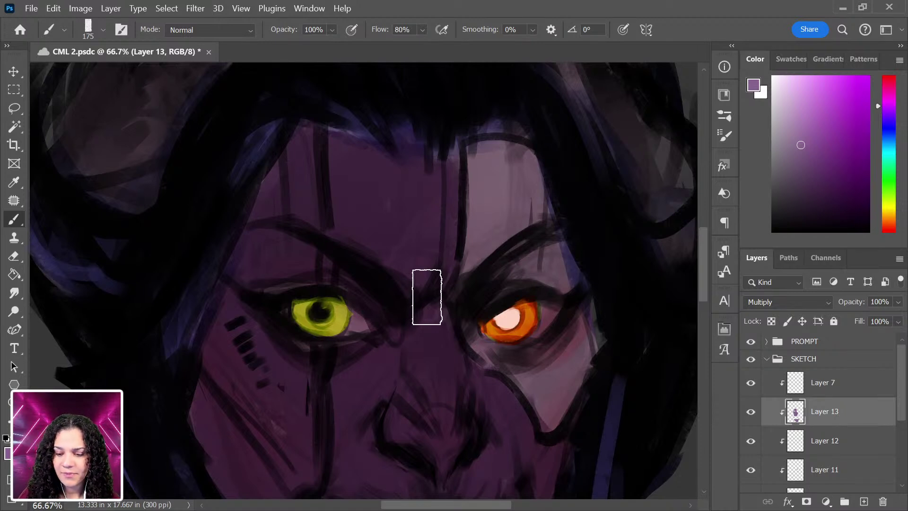
pyautogui.press('[')
pyautogui.press('[')
pyautogui.press('[')
pyautogui.press('[')
pyautogui.press('[')
pyautogui.press('[')
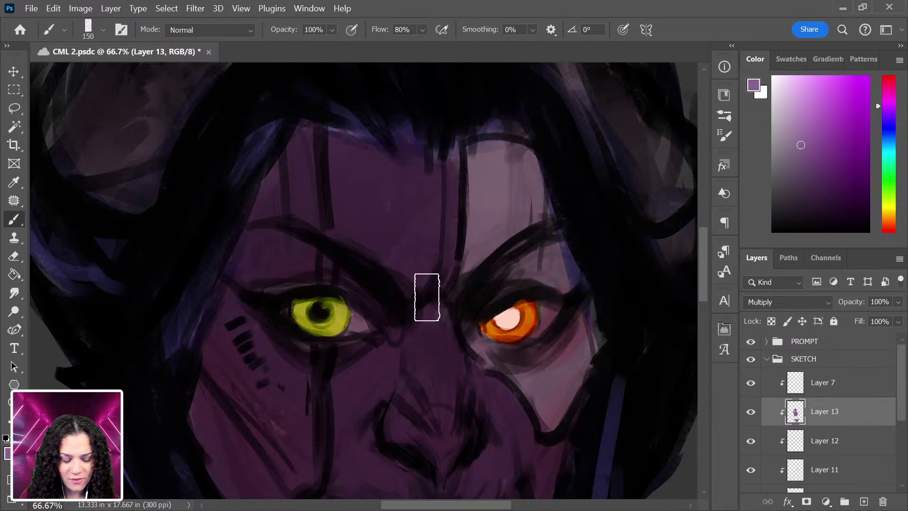
pyautogui.hotkey('ctrl', 'shift', 'alt', 'n')
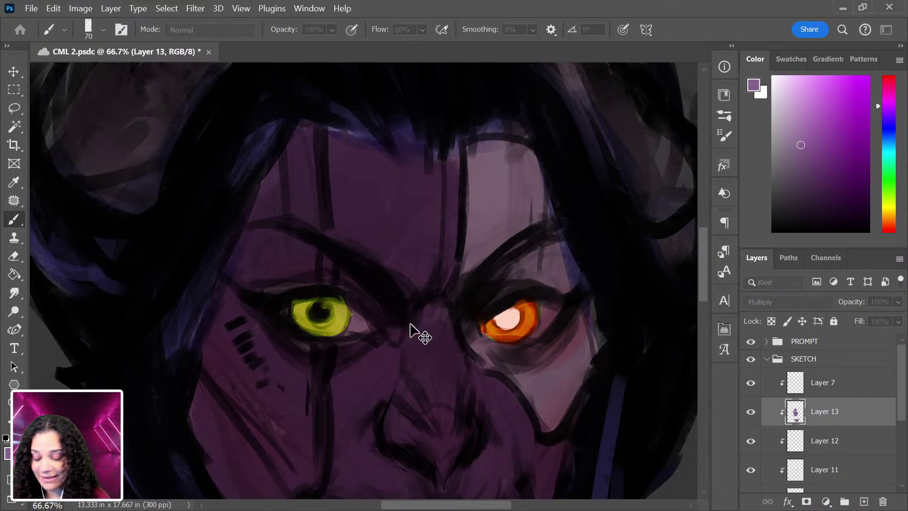
pyautogui.moveTo(470, 349); pyautogui.dragTo(448, 200)
pyautogui.moveTo(480, 272); pyautogui.dragTo(478, 280)
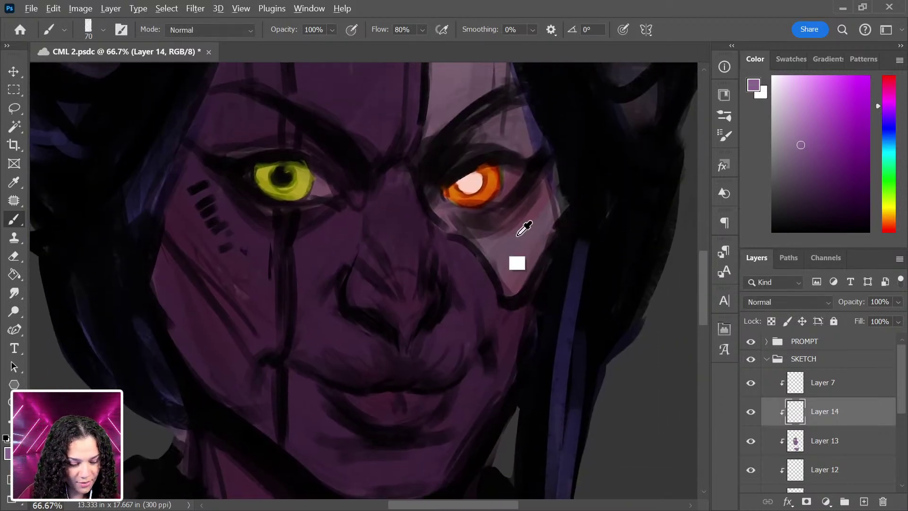
# Sample the pale skin below the orange eye and paint soft highlights beside both mouth corners, blending them with sampled dark purple tones.
pyautogui.keyDown('alt'); pyautogui.click(512, 237); pyautogui.keyUp('alt')
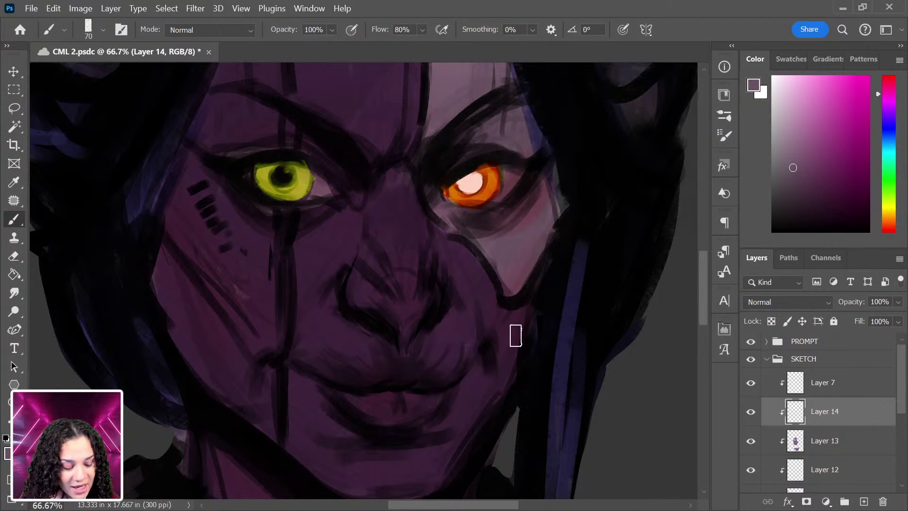
pyautogui.keyDown('alt'); pyautogui.click(476, 379); pyautogui.keyUp('alt')
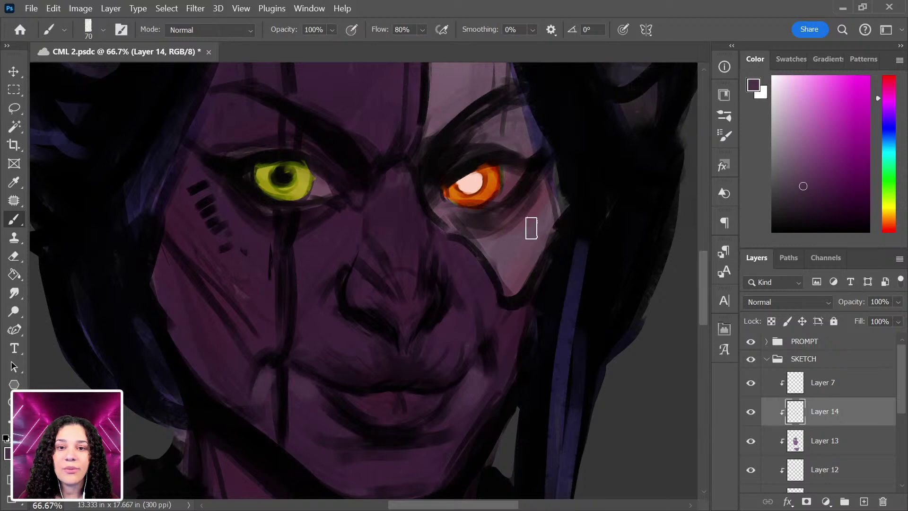
pyautogui.keyDown('alt'); pyautogui.click(510, 249); pyautogui.keyUp('alt')
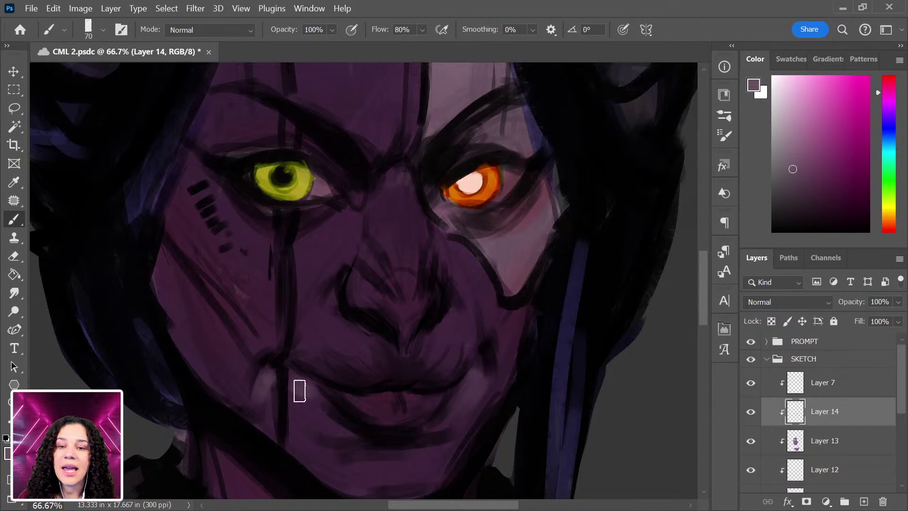
pyautogui.keyDown('alt'); pyautogui.click(308, 400); pyautogui.keyUp('alt')
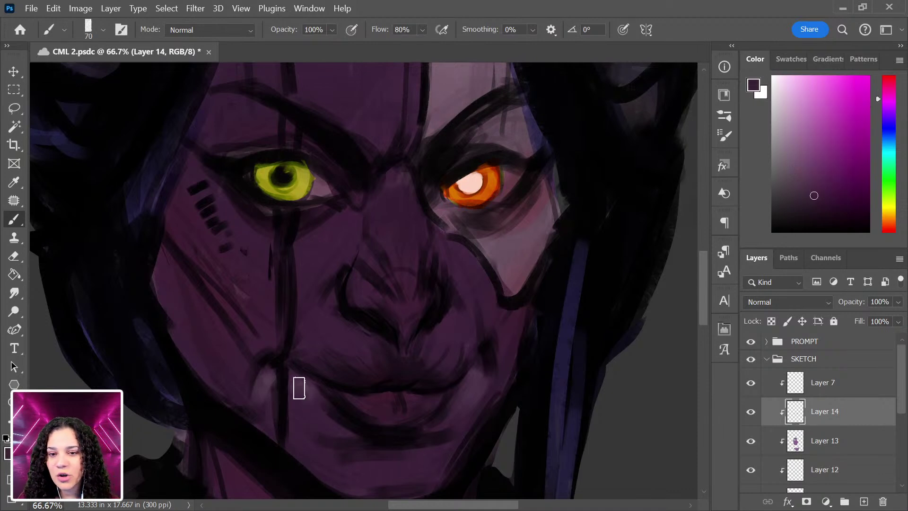
pyautogui.keyDown('alt'); pyautogui.click(475, 398); pyautogui.keyUp('alt')
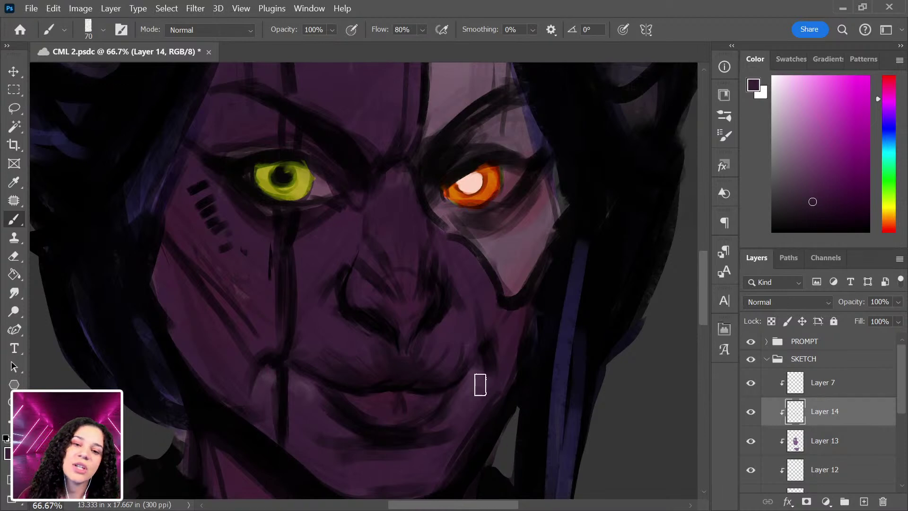
# Sample the mouth highlight and brighten the chin and the area below the lower lip, blending with a size 100 brush.
pyautogui.moveTo(467, 439); pyautogui.dragTo(472, 314)
pyautogui.keyDown('alt'); pyautogui.click(316, 269); pyautogui.keyUp('alt')
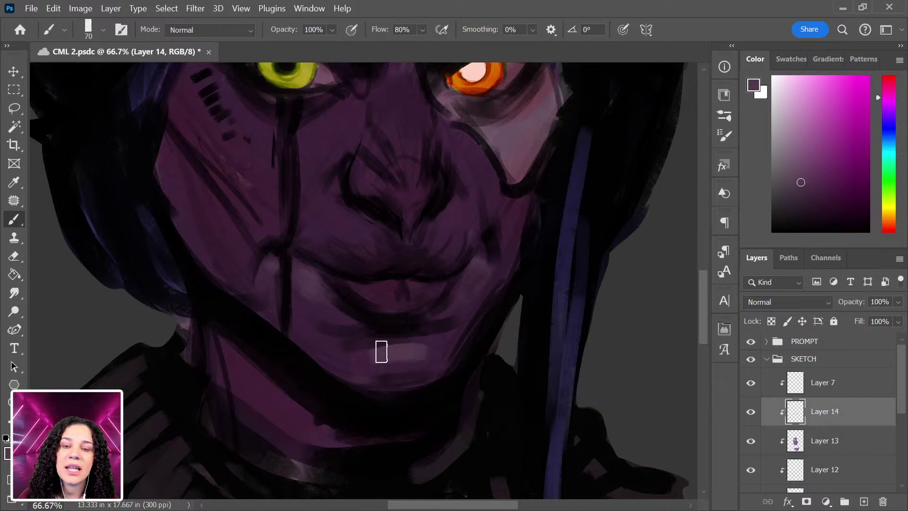
pyautogui.press(']')
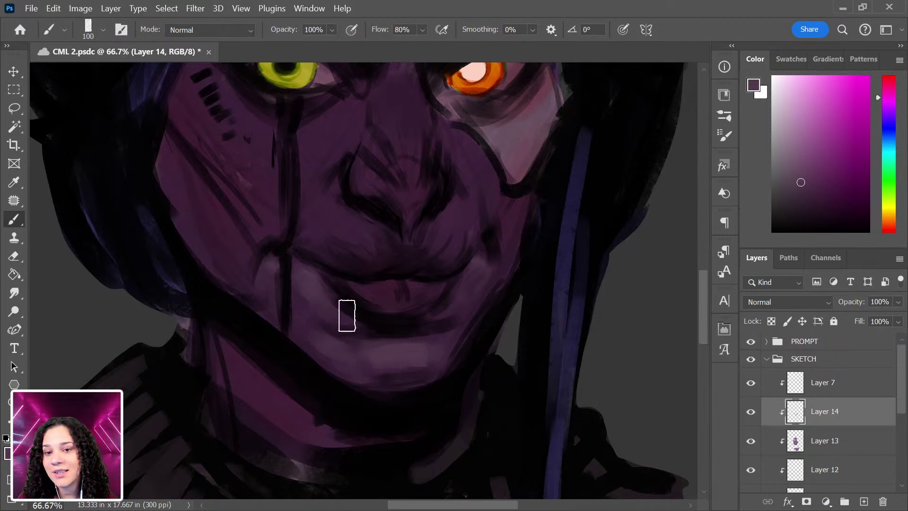
pyautogui.keyDown('alt'); pyautogui.click(300, 333); pyautogui.keyUp('alt')
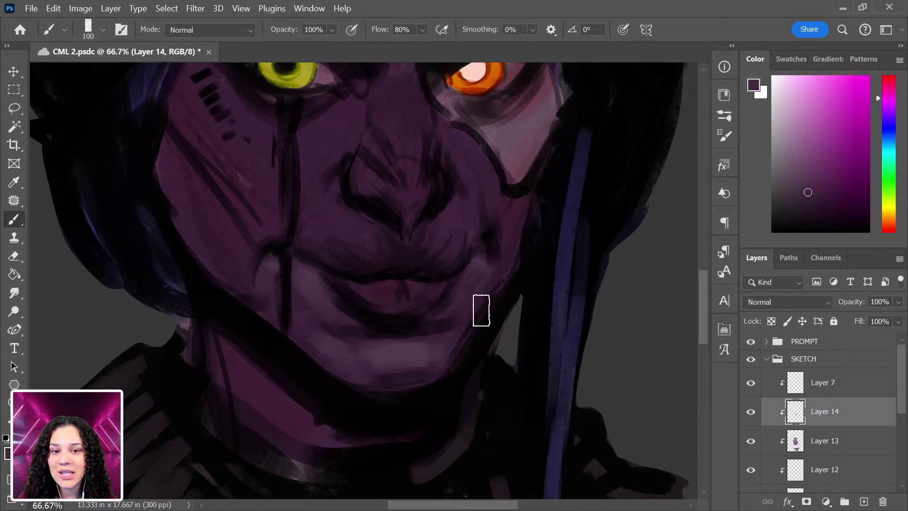
pyautogui.keyDown('alt'); pyautogui.click(365, 376); pyautogui.keyUp('alt')
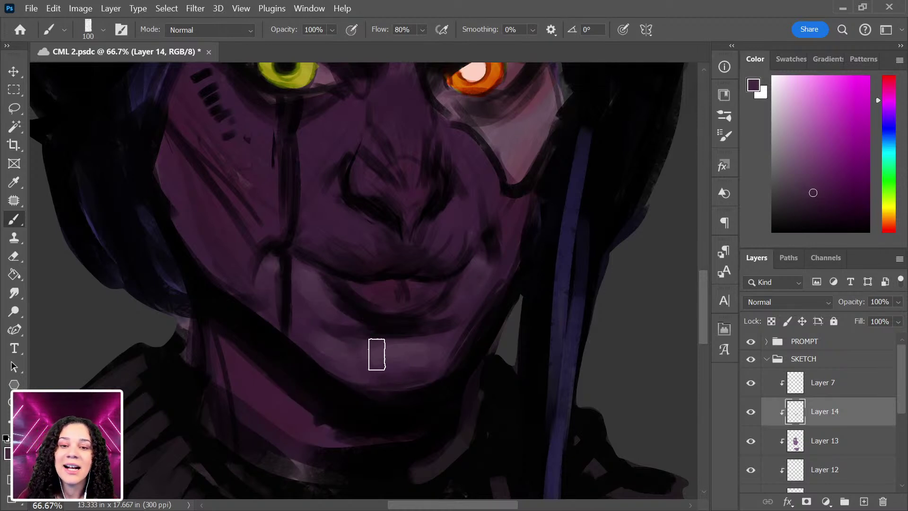
# Sample the pale forehead patch, paint highlights beneath both nostrils with a size 45 brush and blend them into the upper lip.
pyautogui.moveTo(517, 266); pyautogui.dragTo(478, 363)
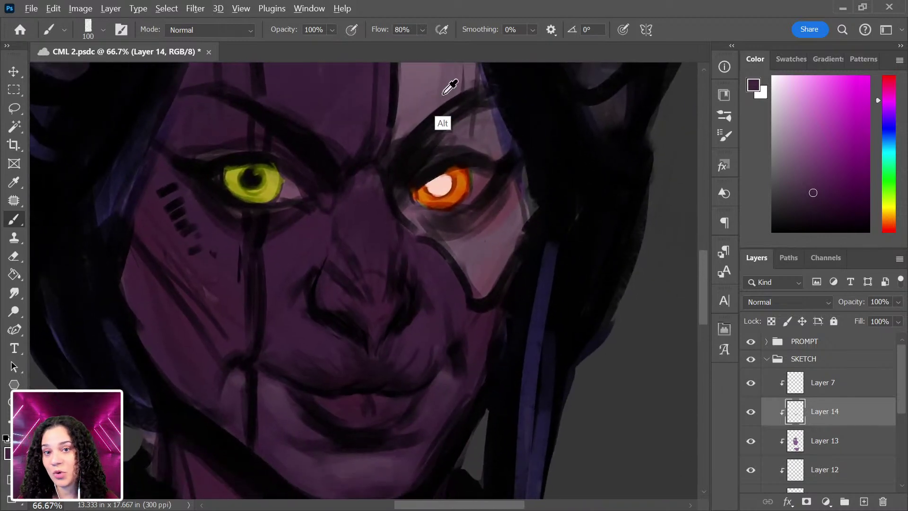
pyautogui.keyDown('alt'); pyautogui.click(424, 82); pyautogui.keyUp('alt')
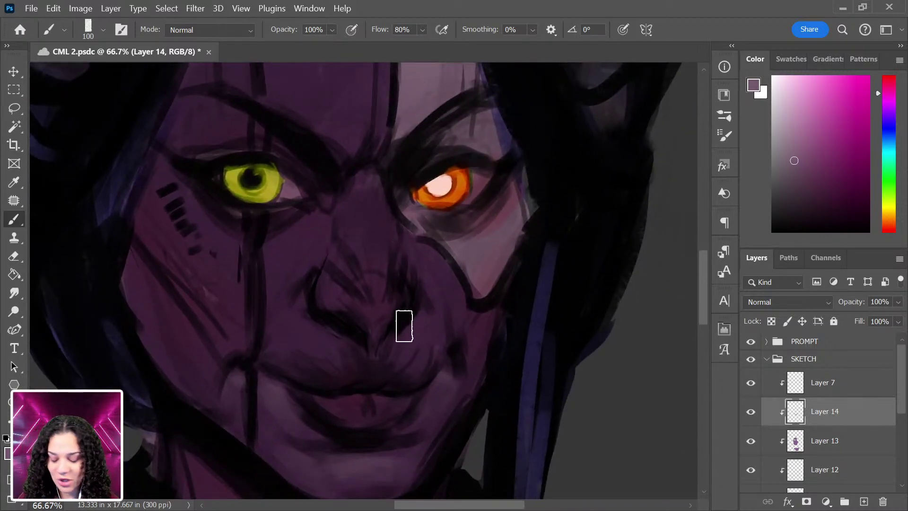
pyautogui.press('[')
pyautogui.press('[')
pyautogui.press('[')
pyautogui.press('[')
pyautogui.press('[')
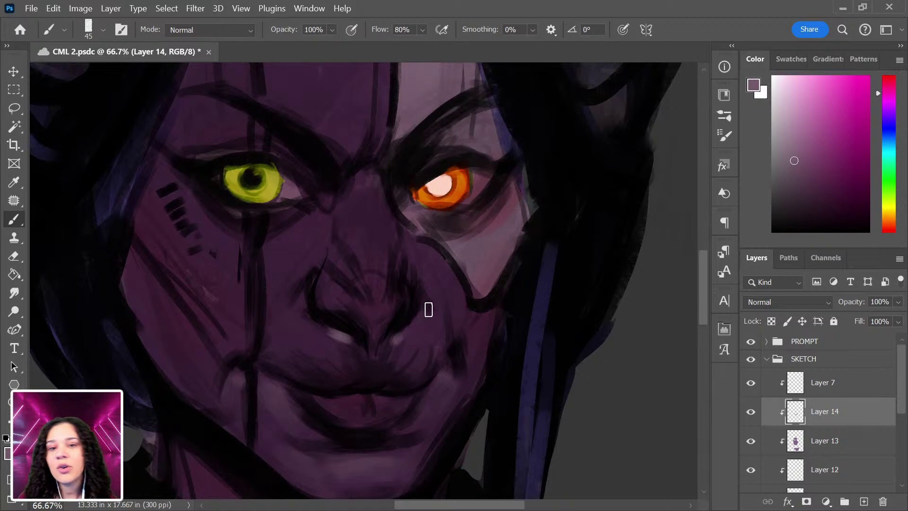
pyautogui.keyDown('alt'); pyautogui.click(415, 324); pyautogui.keyUp('alt')
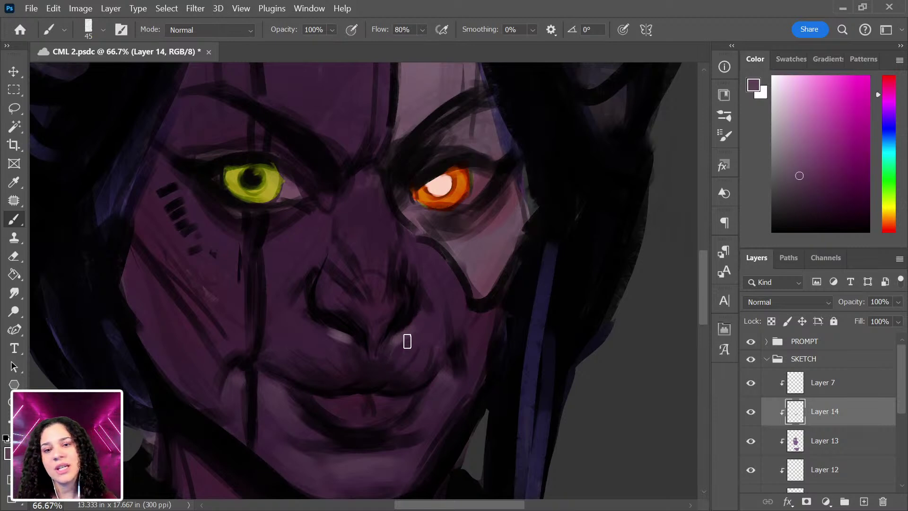
pyautogui.keyDown('alt'); pyautogui.click(397, 347); pyautogui.keyUp('alt')
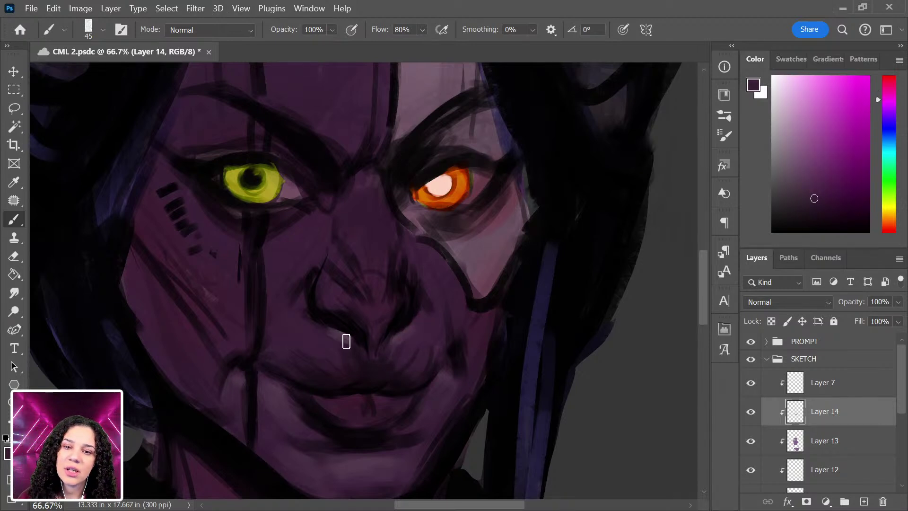
pyautogui.keyDown('alt'); pyautogui.click(403, 336); pyautogui.keyUp('alt')
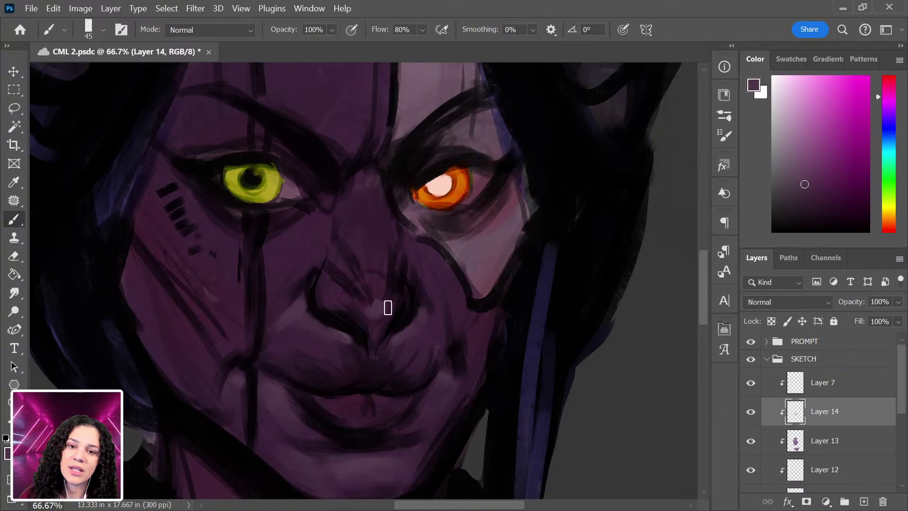
# Sample the pale skin above the orange eye and paint highlights on the nose tip, nostrils and top of the nose bridge.
pyautogui.keyDown('alt'); pyautogui.click(416, 135); pyautogui.keyUp('alt')
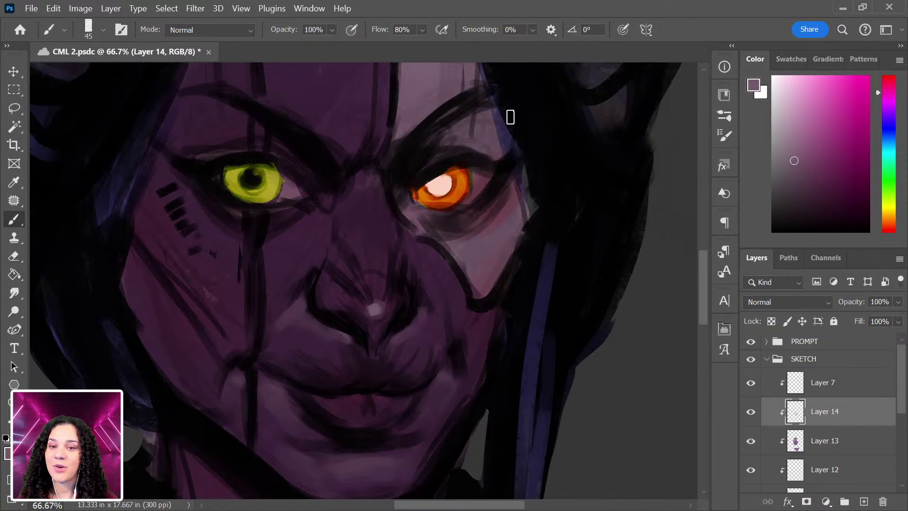
pyautogui.moveTo(357, 307); pyautogui.dragTo(370, 308)
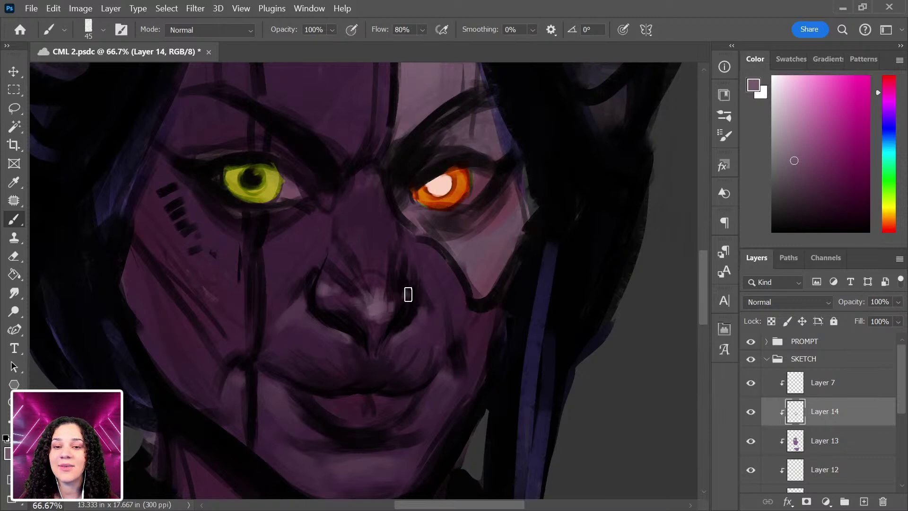
pyautogui.moveTo(367, 190)
pyautogui.mouseDown()
pyautogui.moveTo(373, 182)
pyautogui.moveTo(373, 205)
pyautogui.mouseUp()
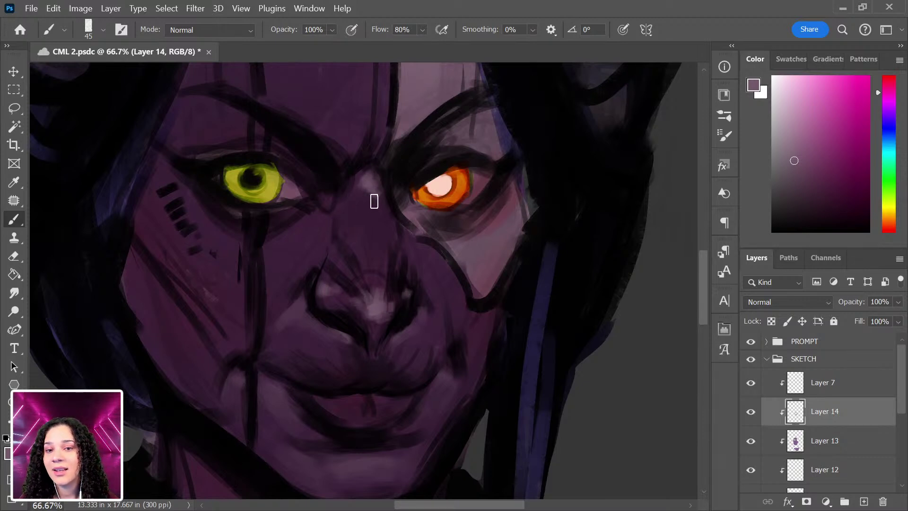
# Enlarge the brush to size 90 and blend sampled purples over the nose bridge and the cheek below the green eye.
pyautogui.press(']')
pyautogui.press(']')
pyautogui.press(']')
pyautogui.press(']')
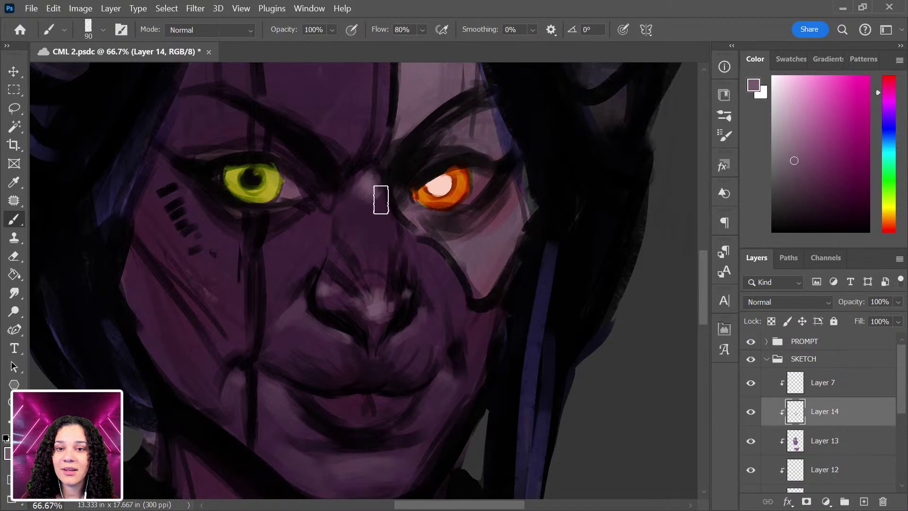
pyautogui.keyDown('alt'); pyautogui.click(295, 242); pyautogui.keyUp('alt')
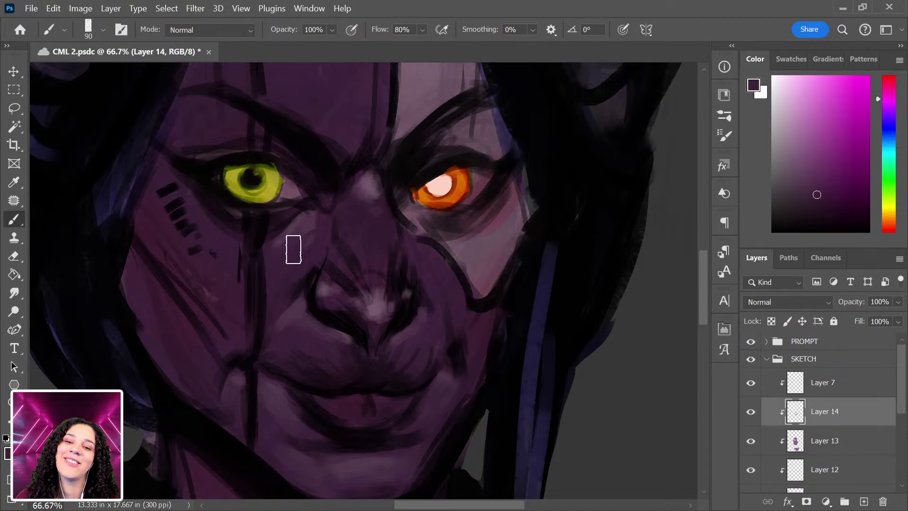
pyautogui.keyDown('alt'); pyautogui.click(372, 189); pyautogui.keyUp('alt')
pyautogui.keyDown('alt'); pyautogui.click(358, 202); pyautogui.keyUp('alt')
pyautogui.keyDown('alt'); pyautogui.click(377, 215); pyautogui.keyUp('alt')
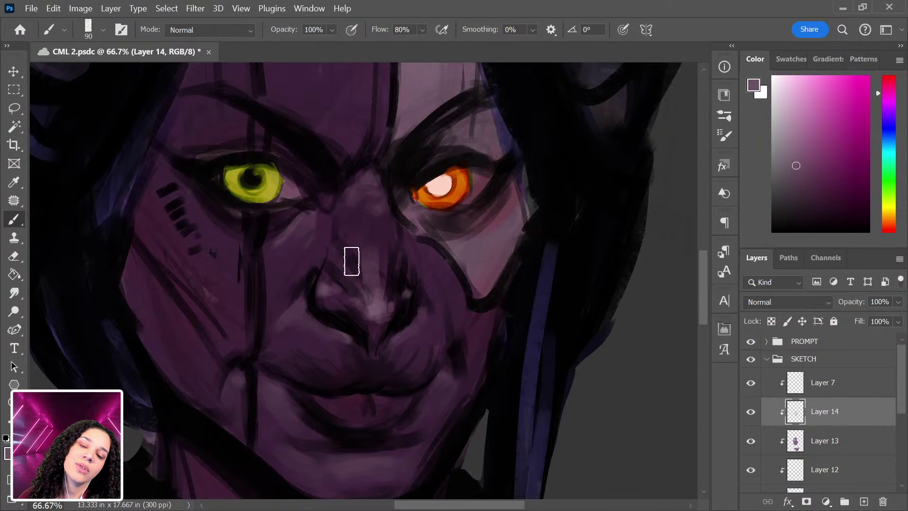
# Reduce the brush to size 50, sample the dark tone beneath the nose tip and refine the shadow between the nostrils.
pyautogui.press('[')
pyautogui.press('[')
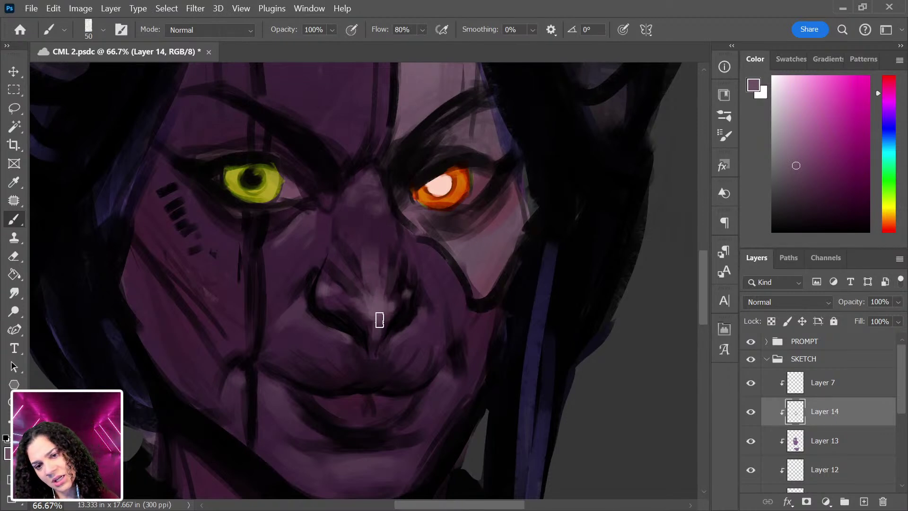
pyautogui.keyDown('alt'); pyautogui.click(370, 328); pyautogui.keyUp('alt')
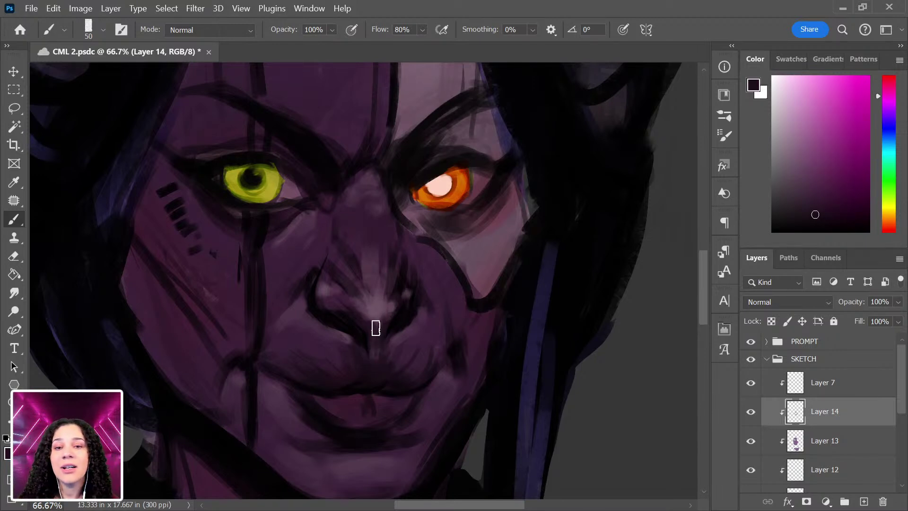
pyautogui.moveTo(441, 312)
pyautogui.mouseDown()
pyautogui.moveTo(427, 306)
pyautogui.moveTo(449, 402)
pyautogui.mouseUp()
pyautogui.hotkey('ctrl', '-')
pyautogui.hotkey('ctrl', '-')
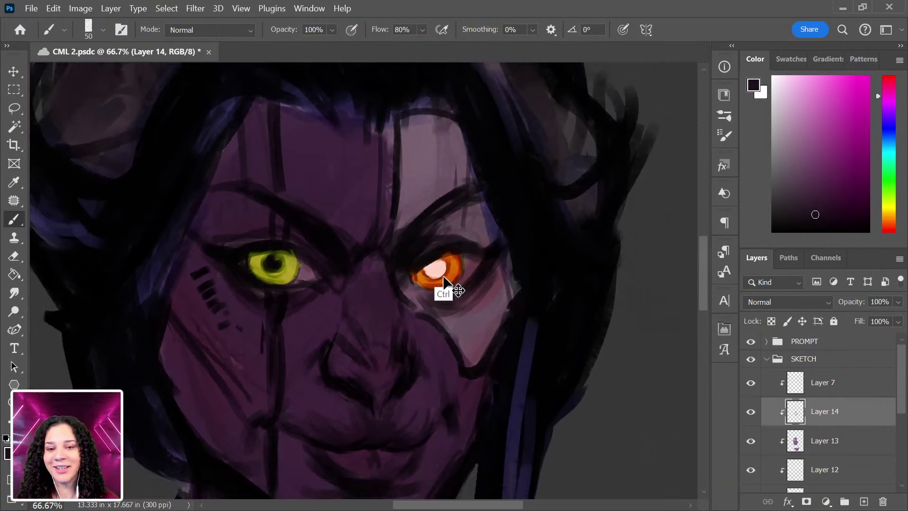
pyautogui.hotkey('ctrl', '+')
pyautogui.hotkey('ctrl', '+')
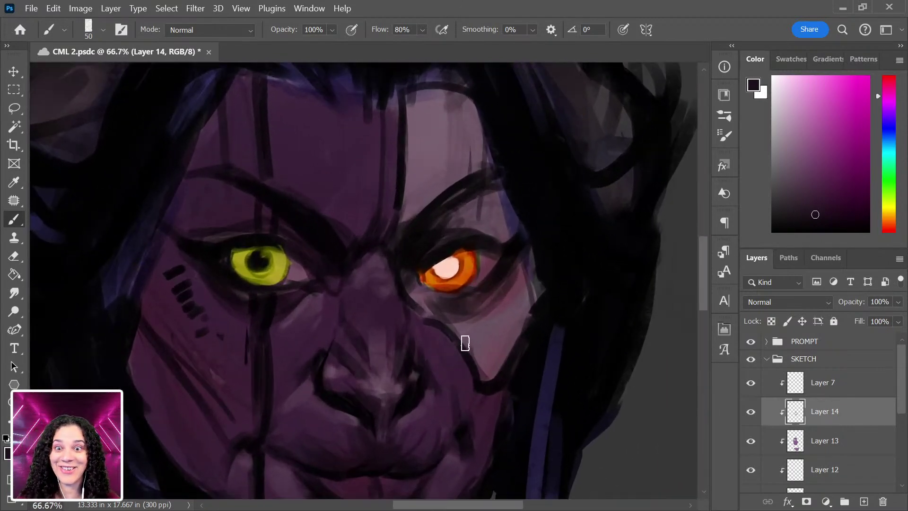
pyautogui.moveTo(438, 387); pyautogui.dragTo(425, 244)
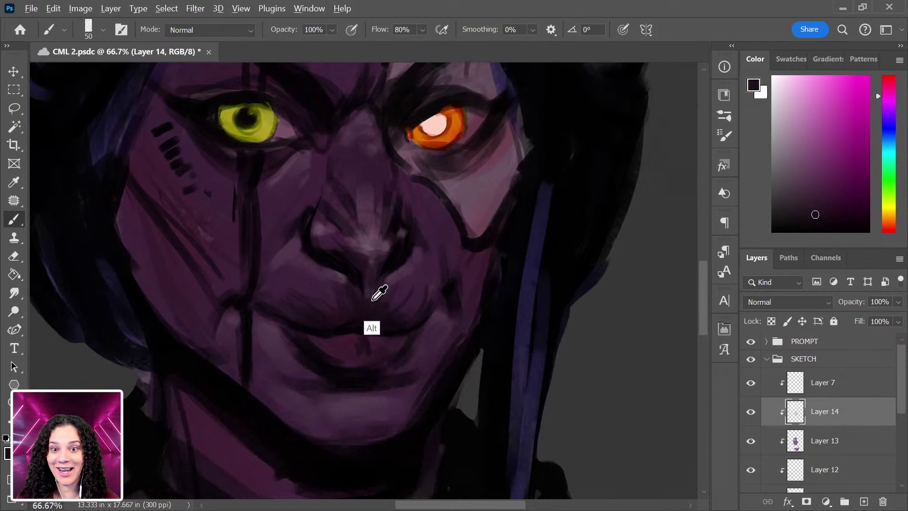
# Choose a lighter purple, paint soft highlights beside both mouth corners and brighten the chin, blending with sampled purples.
pyautogui.keyDown('alt'); pyautogui.click(364, 433); pyautogui.keyUp('alt')
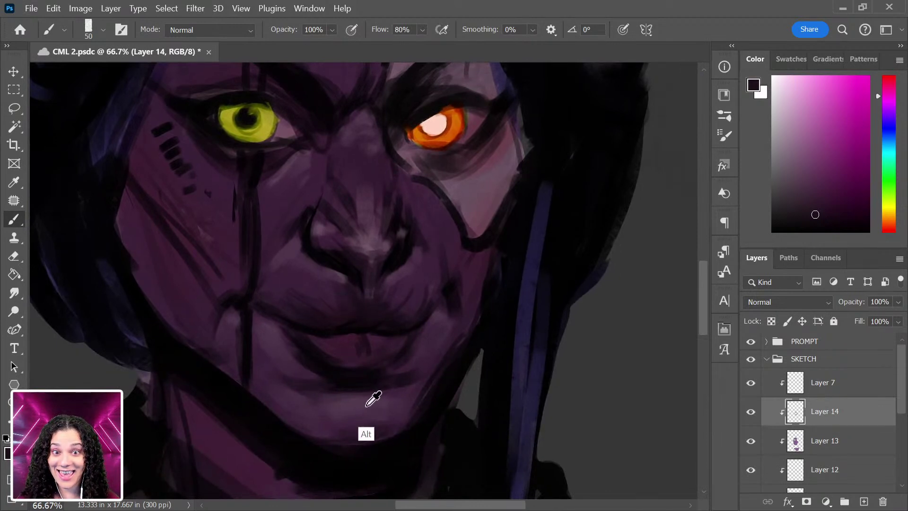
pyautogui.click(800, 144)
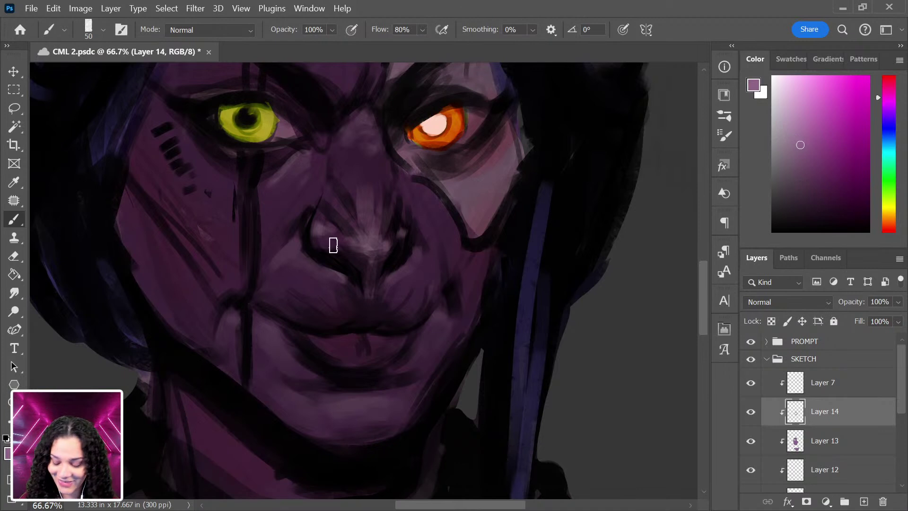
pyautogui.press('[')
pyautogui.press('[')
pyautogui.click(438, 314)
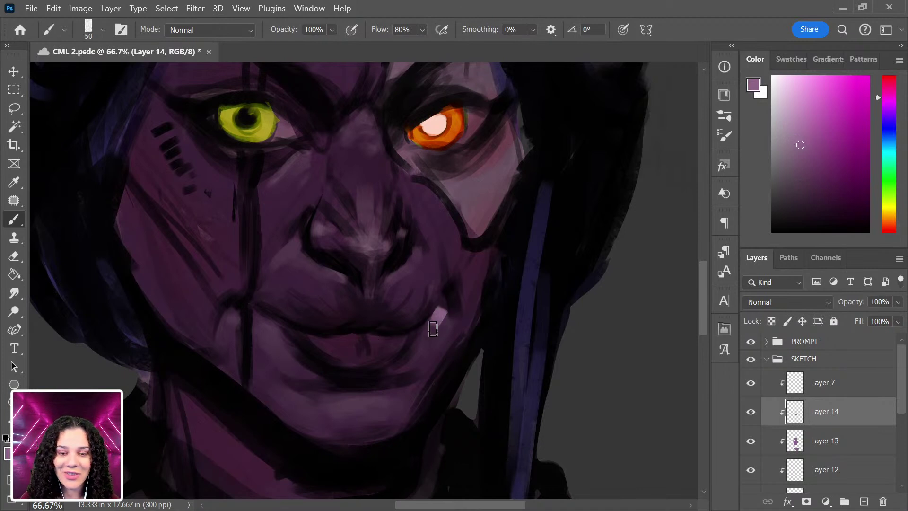
pyautogui.keyDown('alt'); pyautogui.click(439, 325); pyautogui.keyUp('alt')
pyautogui.keyDown('alt'); pyautogui.click(440, 312); pyautogui.keyUp('alt')
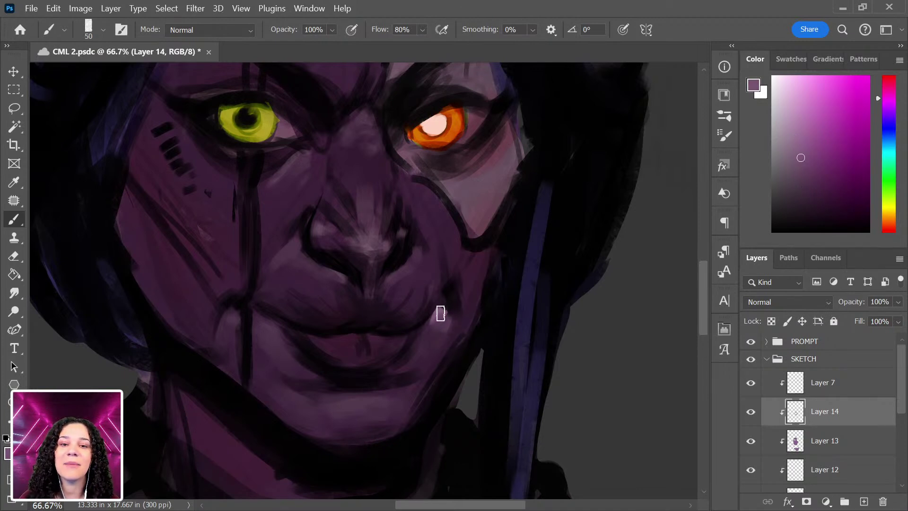
pyautogui.keyDown('alt'); pyautogui.click(446, 310); pyautogui.keyUp('alt')
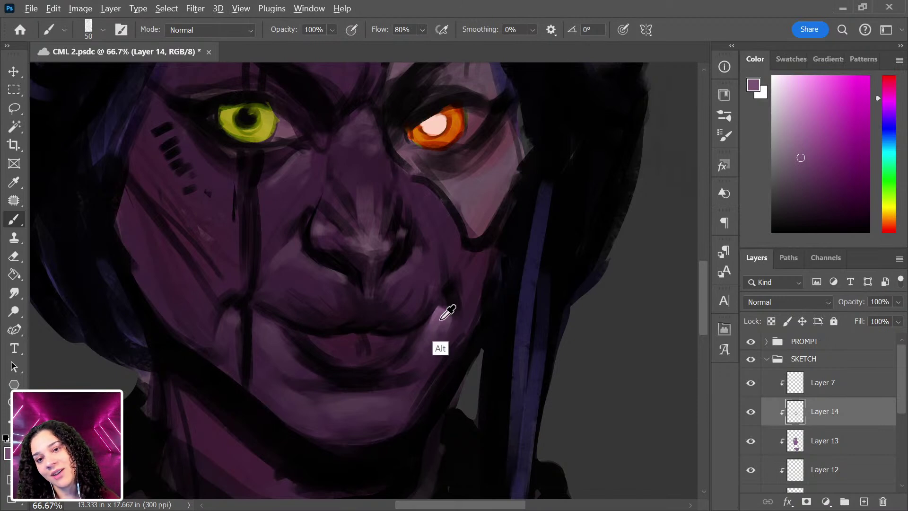
pyautogui.moveTo(231, 321); pyautogui.dragTo(236, 326)
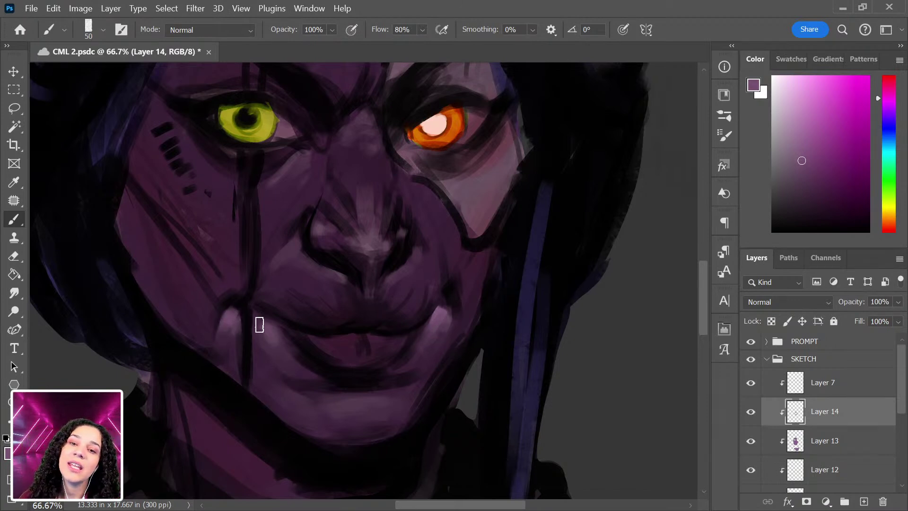
pyautogui.moveTo(371, 400); pyautogui.dragTo(330, 407)
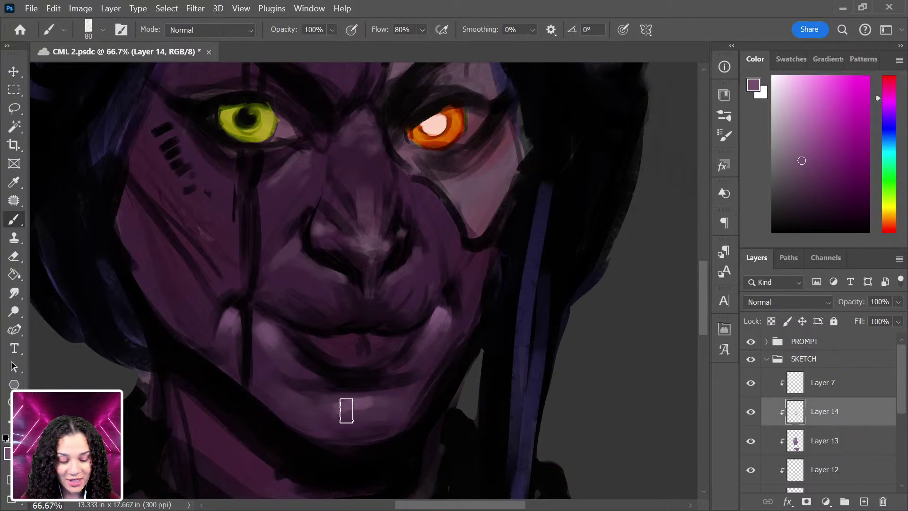
# Paint a soft purple highlight along the cheekbone below the green eye with a size 80 brush.
pyautogui.moveTo(405, 178); pyautogui.dragTo(415, 310)
pyautogui.press(']')
pyautogui.press(']')
pyautogui.press(']')
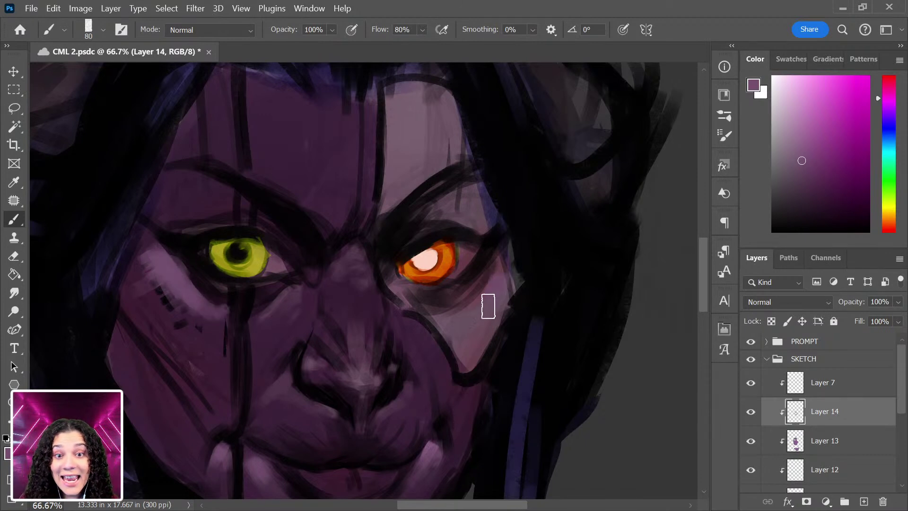
# Choose a pale pinkish lilac and paint a highlight on the light cheek patch beneath the orange eye, starting with a size 45 brush.
pyautogui.moveTo(798, 117); pyautogui.dragTo(788, 114)
pyautogui.press('[')
pyautogui.press('[')
pyautogui.moveTo(495, 271)
pyautogui.mouseDown()
pyautogui.moveTo(481, 312)
pyautogui.moveTo(451, 315)
pyautogui.moveTo(482, 300)
pyautogui.moveTo(496, 288)
pyautogui.mouseUp()
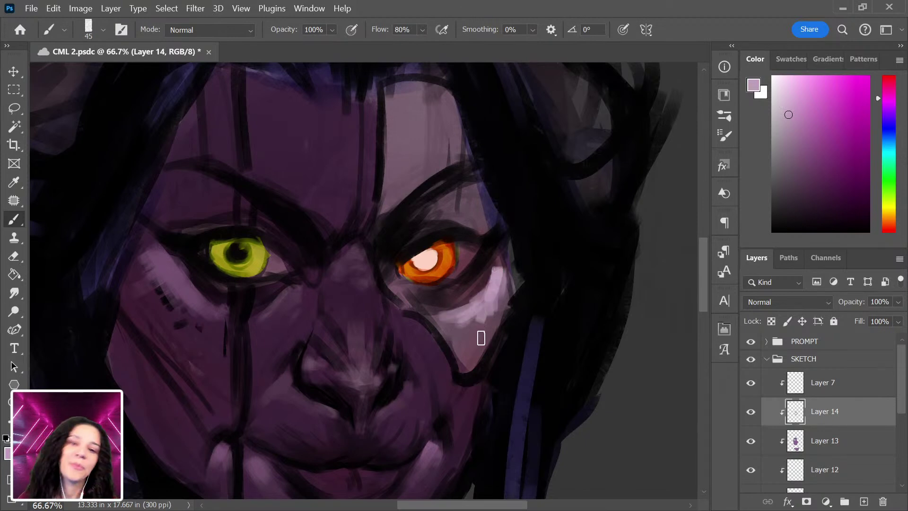
pyautogui.moveTo(493, 308)
pyautogui.mouseDown()
pyautogui.moveTo(461, 325)
pyautogui.moveTo(446, 321)
pyautogui.moveTo(463, 330)
pyautogui.moveTo(496, 294)
pyautogui.mouseUp()
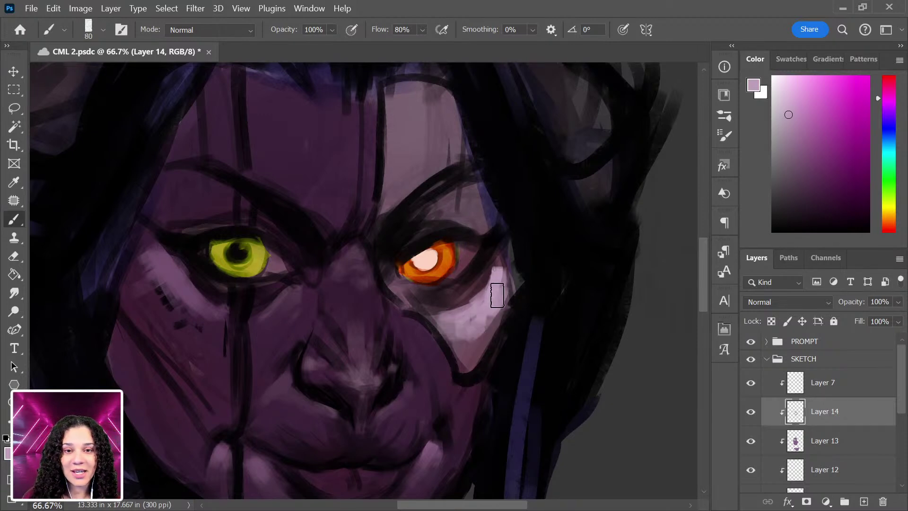
# Blend the highlight beneath the orange eye into the light cheek patch, sampling its darker and lighter tones with size 80 and 60 brushes.
pyautogui.keyDown('alt'); pyautogui.click(471, 352); pyautogui.keyUp('alt')
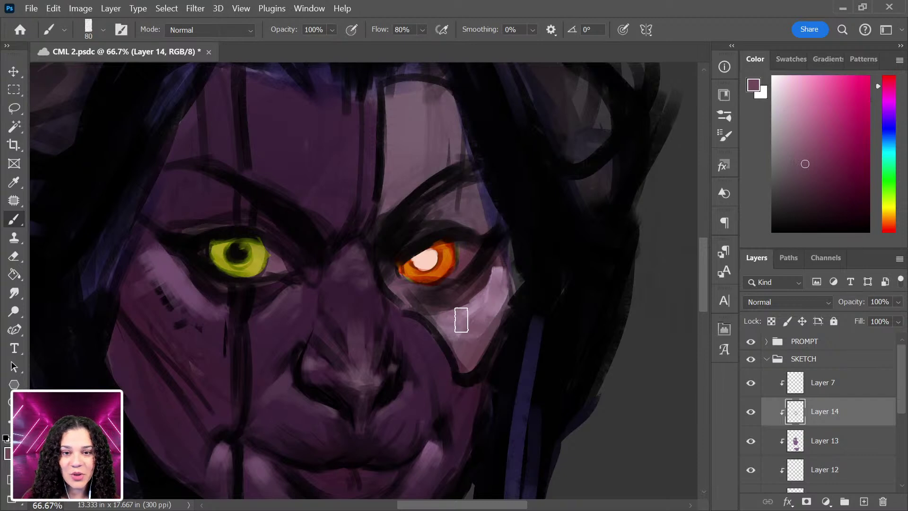
pyautogui.moveTo(470, 314); pyautogui.dragTo(461, 326)
pyautogui.keyDown('alt'); pyautogui.click(500, 265); pyautogui.keyUp('alt')
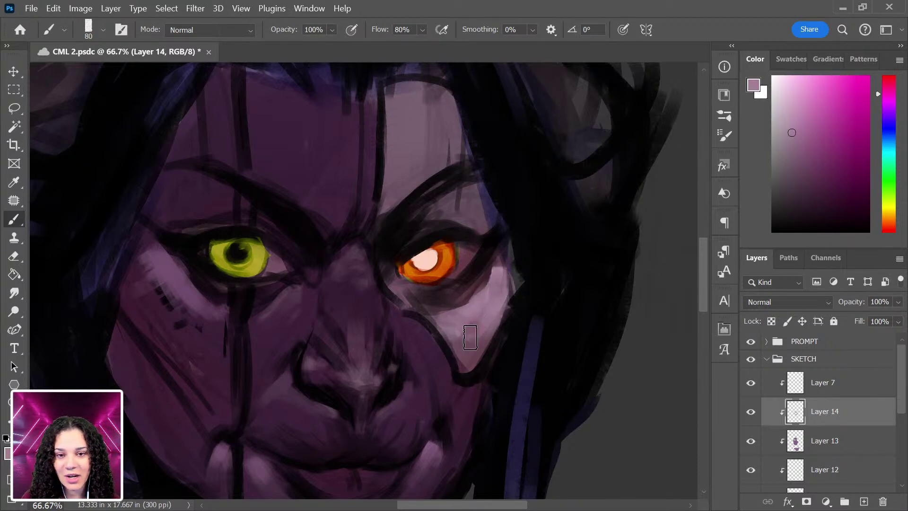
pyautogui.keyDown('alt'); pyautogui.click(479, 336); pyautogui.keyUp('alt')
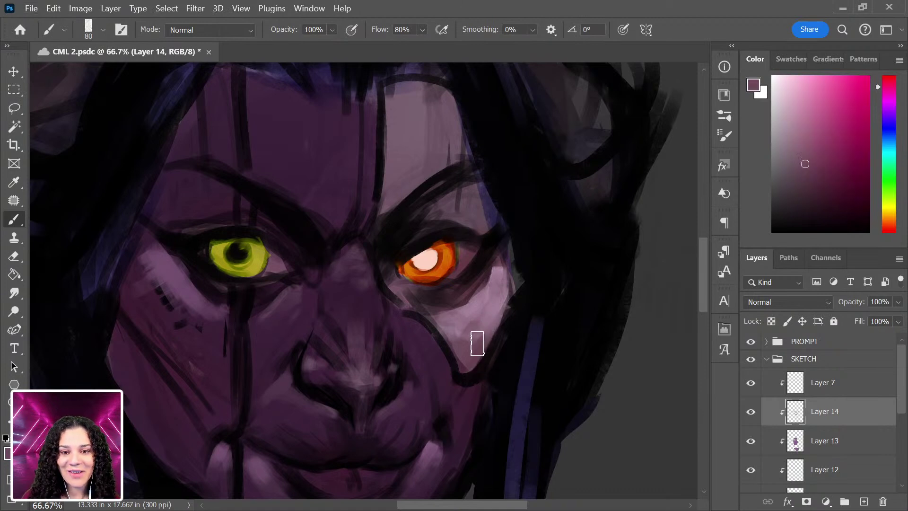
pyautogui.keyDown('alt'); pyautogui.click(503, 262); pyautogui.keyUp('alt')
pyautogui.press('[')
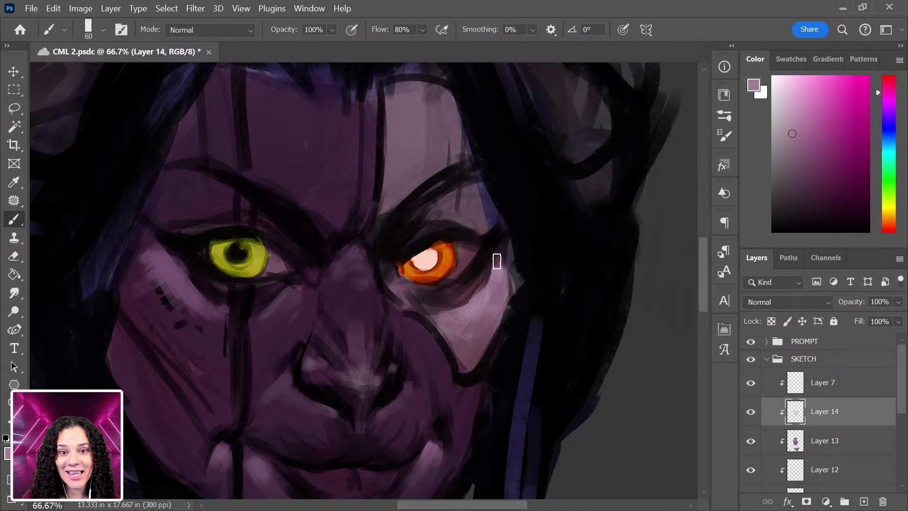
# Sample the pale cheek highlight and paint it above the orange eye and across the light forehead patch, enlarging the brush to size 70.
pyautogui.keyDown('alt'); pyautogui.click(502, 268); pyautogui.keyUp('alt')
pyautogui.moveTo(462, 192); pyautogui.dragTo(451, 202)
pyautogui.moveTo(439, 159); pyautogui.dragTo(418, 176)
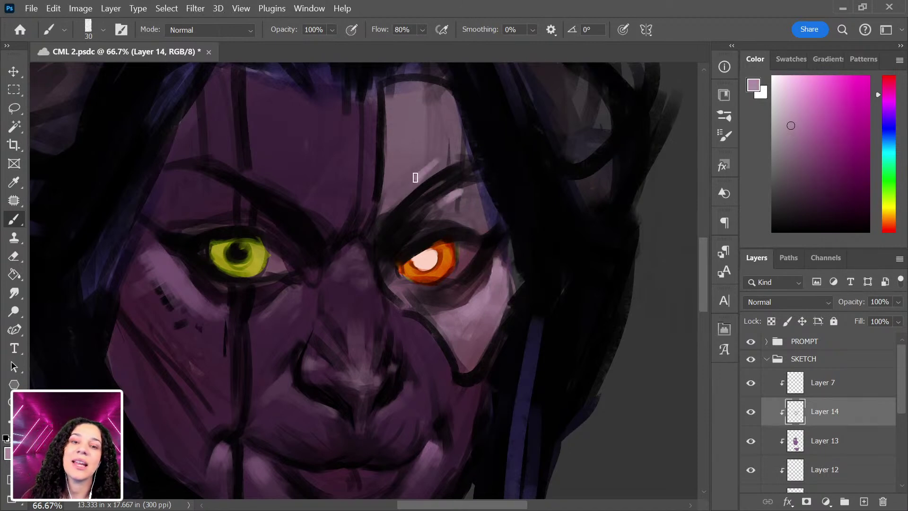
pyautogui.press(']')
pyautogui.press(']')
pyautogui.press(']')
pyautogui.moveTo(439, 136)
pyautogui.mouseDown()
pyautogui.moveTo(417, 152)
pyautogui.moveTo(408, 110)
pyautogui.moveTo(407, 158)
pyautogui.moveTo(394, 193)
pyautogui.moveTo(403, 148)
pyautogui.moveTo(417, 145)
pyautogui.moveTo(426, 120)
pyautogui.moveTo(439, 136)
pyautogui.moveTo(401, 117)
pyautogui.moveTo(416, 161)
pyautogui.mouseUp()
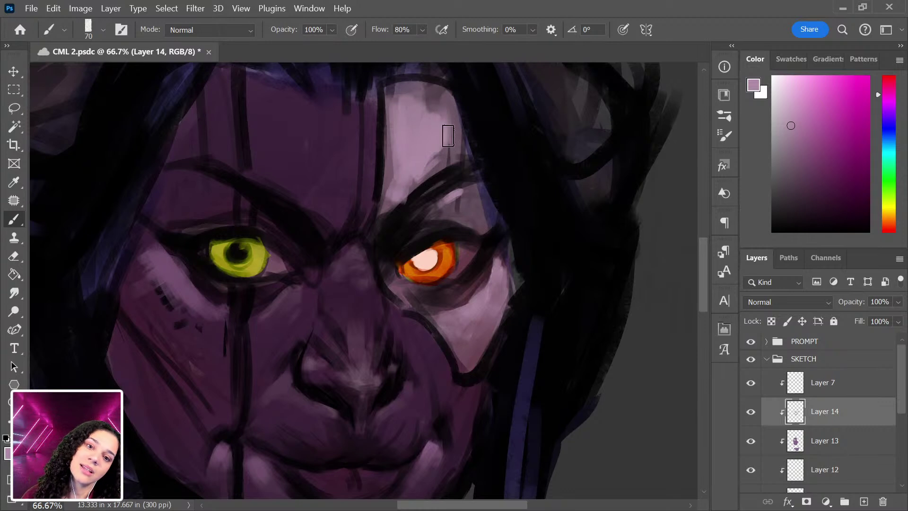
# Blend the light forehead patch with sampled pale purples and extend it toward its vertical dividing line.
pyautogui.hotkey('ctrl', '-')
pyautogui.keyDown('alt'); pyautogui.click(420, 145); pyautogui.keyUp('alt')
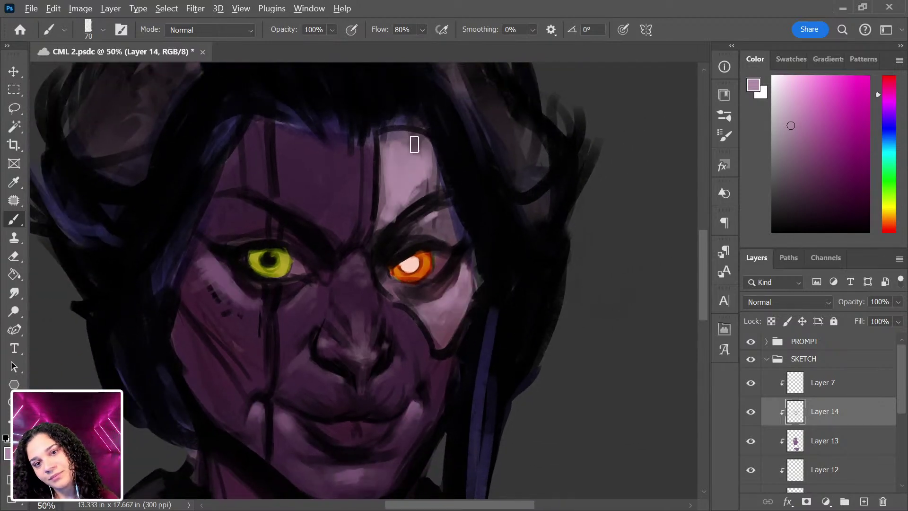
pyautogui.keyDown('alt'); pyautogui.click(456, 308); pyautogui.keyUp('alt')
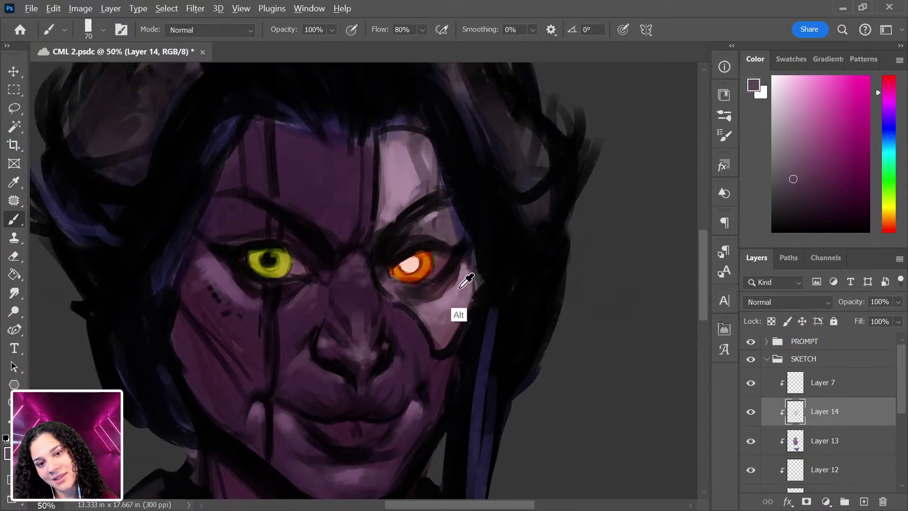
pyautogui.keyDown('alt'); pyautogui.click(395, 163); pyautogui.keyUp('alt')
pyautogui.moveTo(385, 158); pyautogui.dragTo(378, 212)
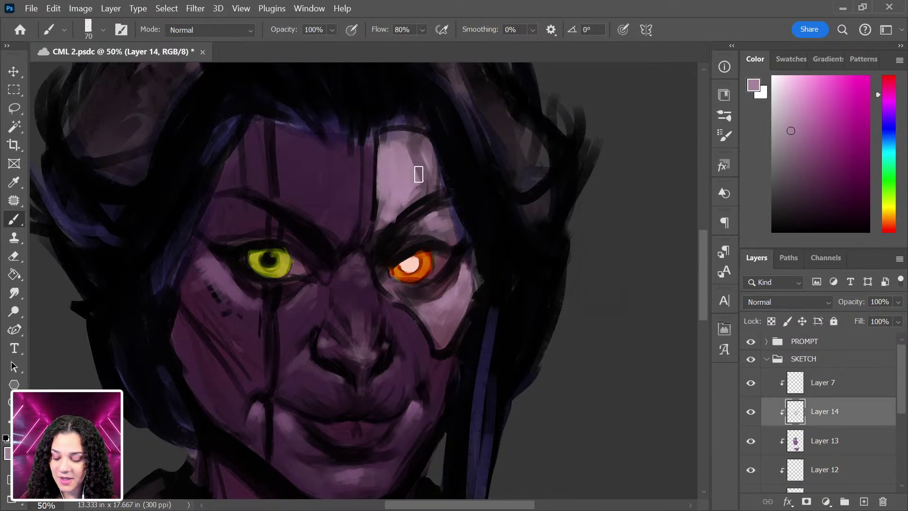
# Thin the dark outline around the light forehead and cheek patches with a size 30 brush, using sampled pale and mauve tones.
pyautogui.moveTo(378, 158); pyautogui.dragTo(378, 226)
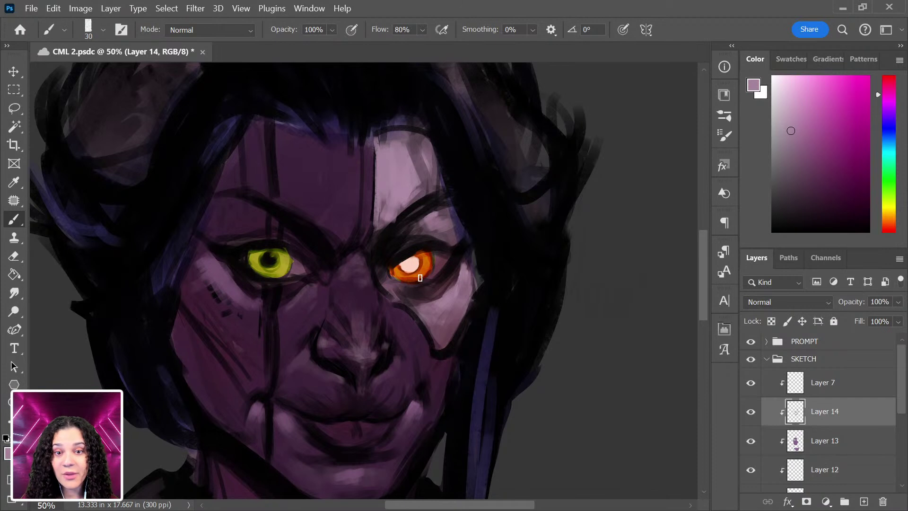
pyautogui.moveTo(403, 302); pyautogui.dragTo(430, 331)
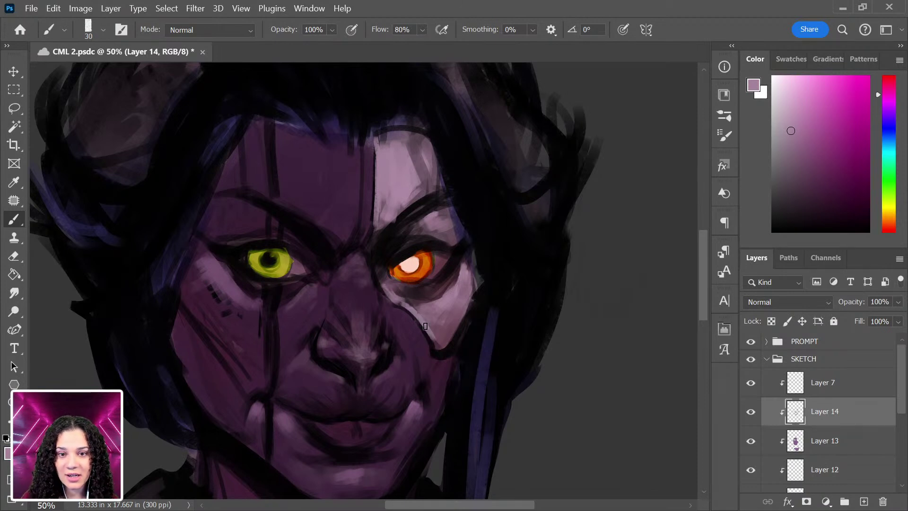
pyautogui.keyDown('alt'); pyautogui.click(439, 332); pyautogui.keyUp('alt')
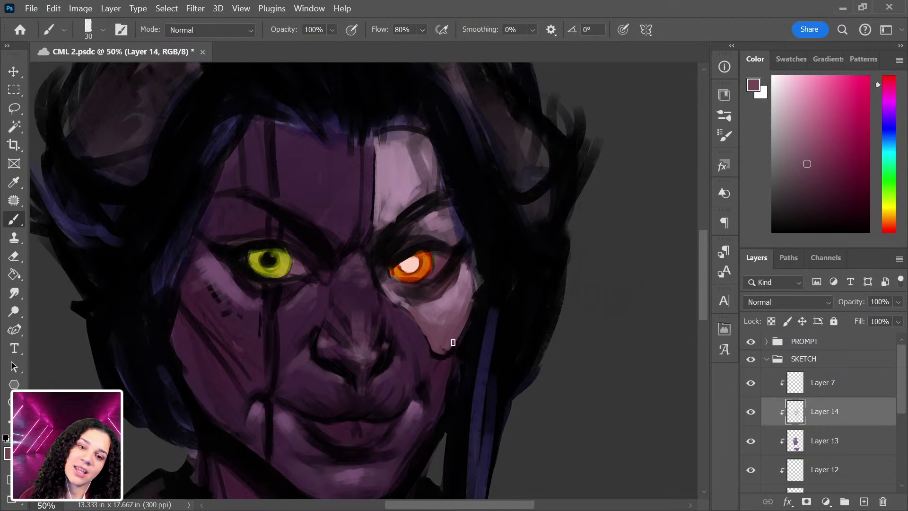
pyautogui.keyDown('alt'); pyautogui.click(476, 301); pyautogui.keyUp('alt')
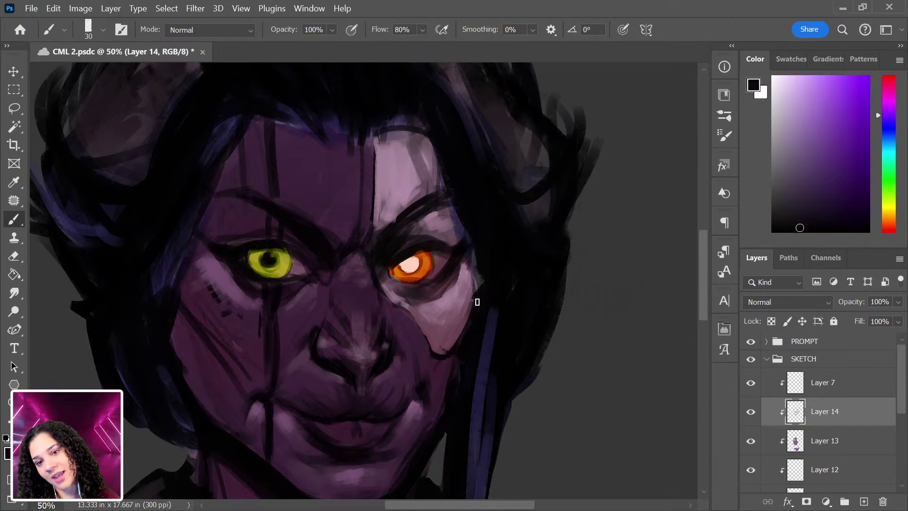
pyautogui.keyDown('alt'); pyautogui.click(439, 339); pyautogui.keyUp('alt')
pyautogui.moveTo(464, 318); pyautogui.dragTo(472, 258)
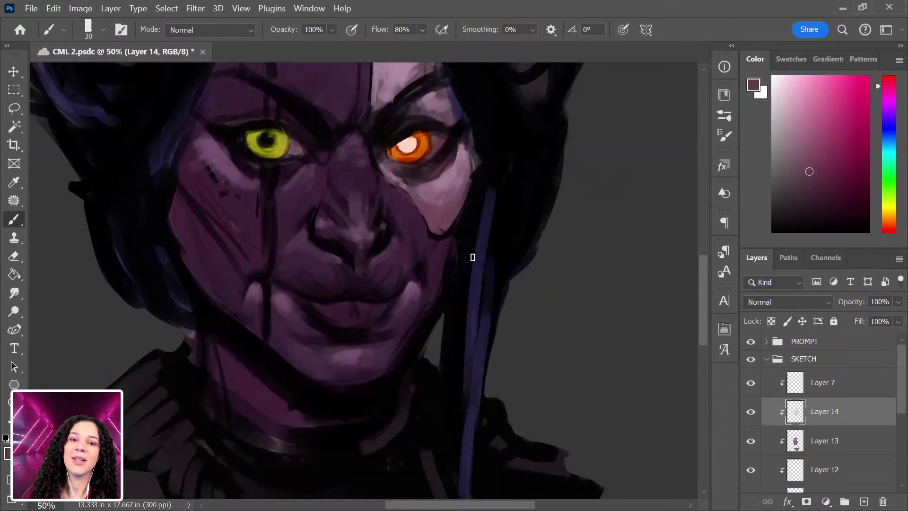
# Sample the cheek purples and paint over the dark dashes below the green eye with a size 70 brush, blending the cheekbone highlight.
pyautogui.hotkey('ctrl', '-')
pyautogui.hotkey('ctrl', '-')
pyautogui.hotkey('ctrl', '-')
pyautogui.hotkey('ctrl', '+')
pyautogui.hotkey('ctrl', '+')
pyautogui.hotkey('ctrl', '+')
pyautogui.hotkey('ctrl', '+')
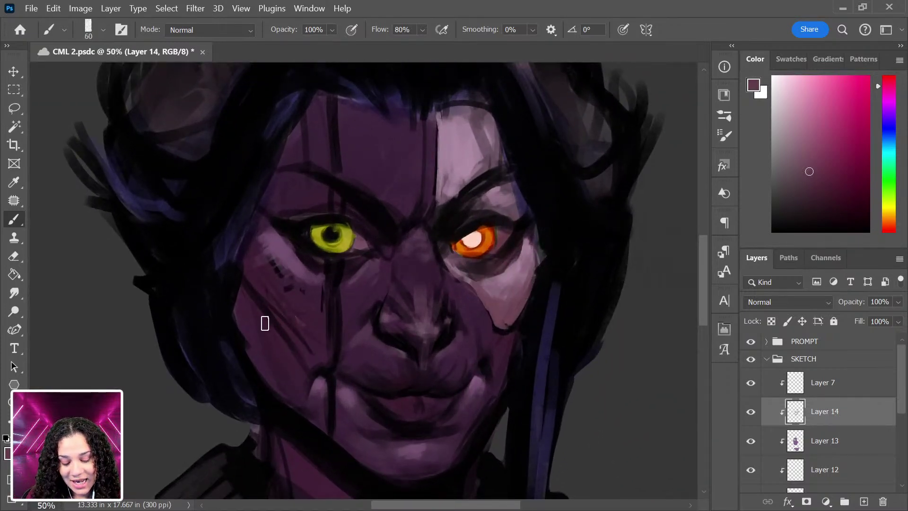
pyautogui.keyDown('alt'); pyautogui.click(256, 236); pyautogui.keyUp('alt')
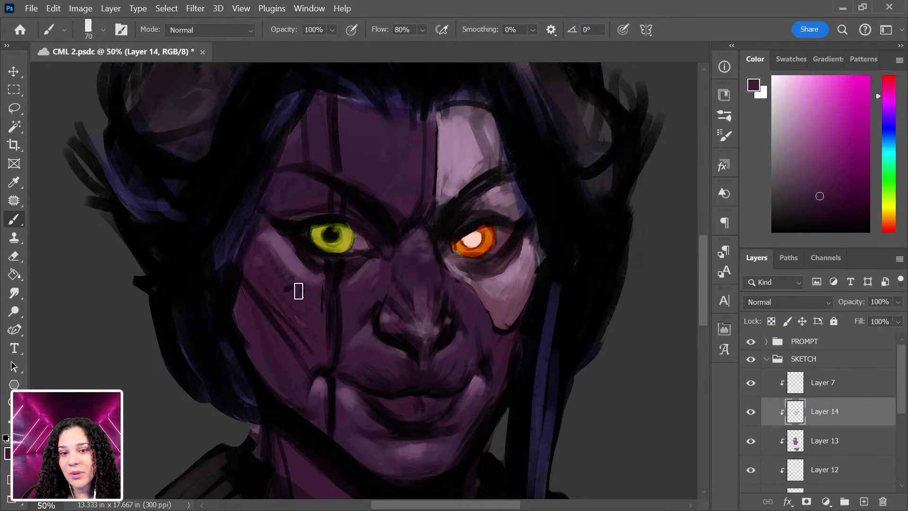
pyautogui.keyDown('alt'); pyautogui.click(293, 263); pyautogui.keyUp('alt')
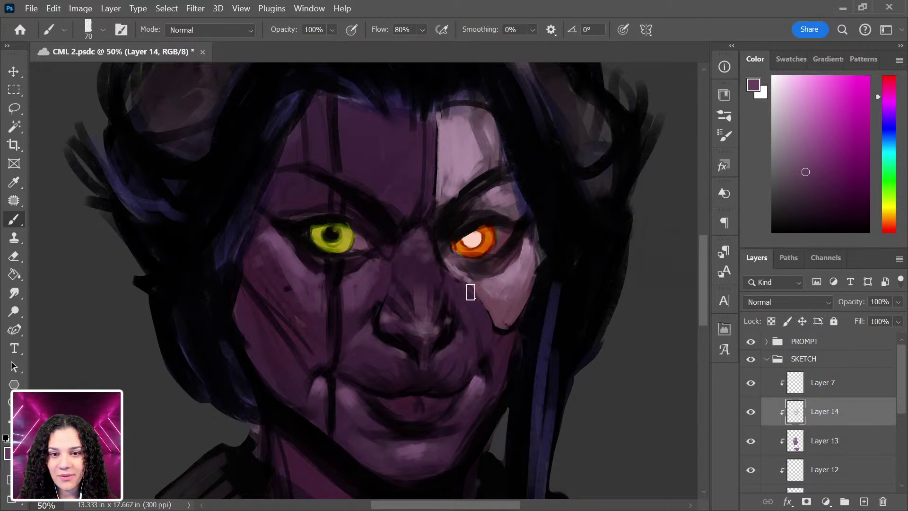
pyautogui.keyDown('alt'); pyautogui.click(279, 240); pyautogui.keyUp('alt')
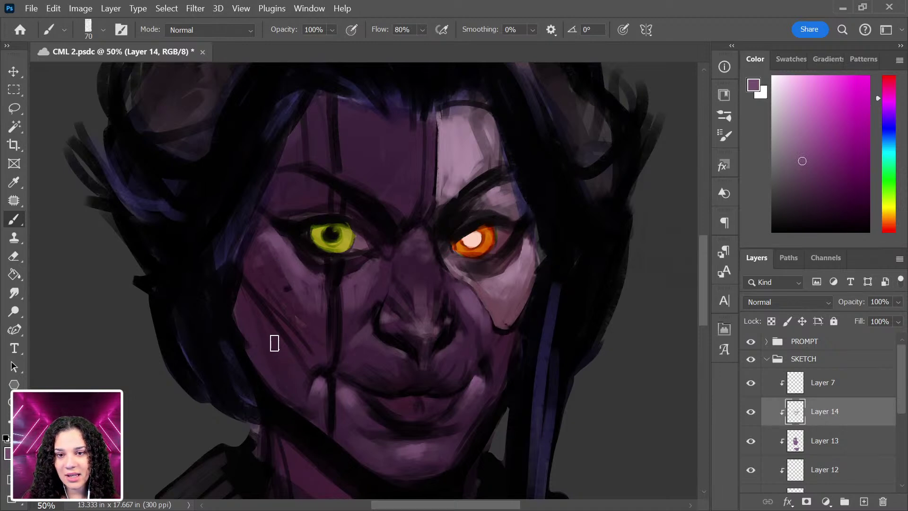
# Paint over the dark diagonal lines on the cheek below the green eye with sampled dark purples and a size 125 brush.
pyautogui.keyDown('alt'); pyautogui.click(271, 330); pyautogui.keyUp('alt')
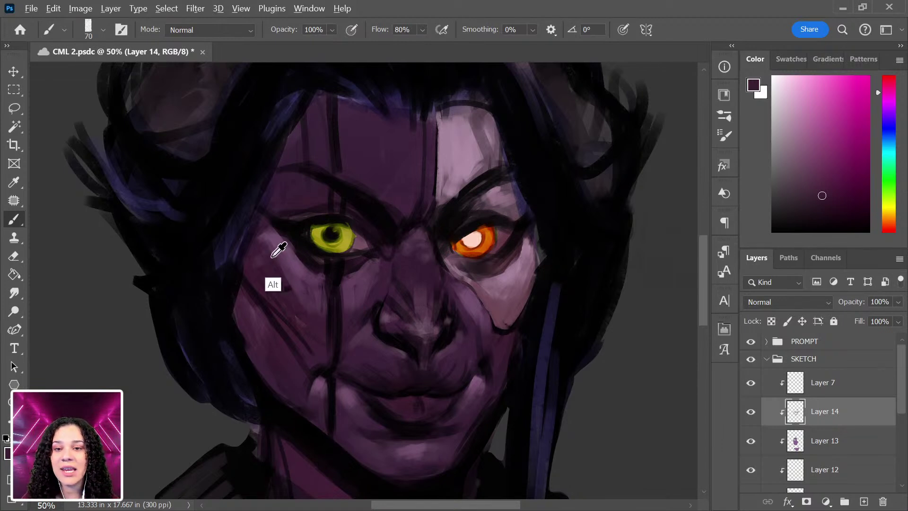
pyautogui.press(']')
pyautogui.press(']')
pyautogui.press(']')
pyautogui.press(']')
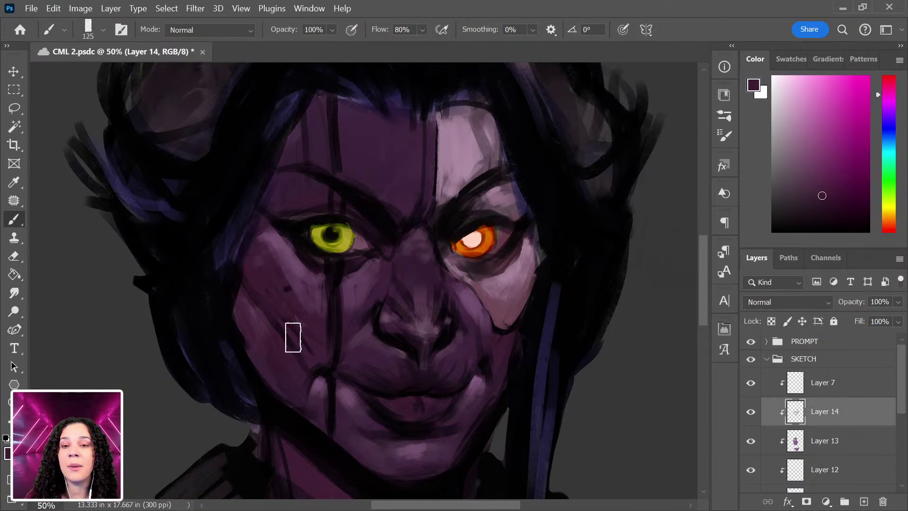
pyautogui.keyDown('alt'); pyautogui.click(240, 276); pyautogui.keyUp('alt')
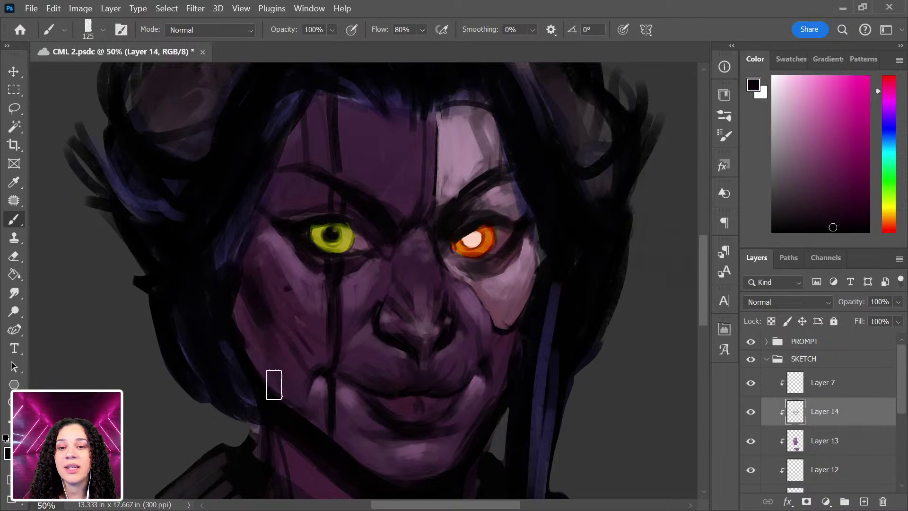
pyautogui.keyDown('alt'); pyautogui.click(282, 302); pyautogui.keyUp('alt')
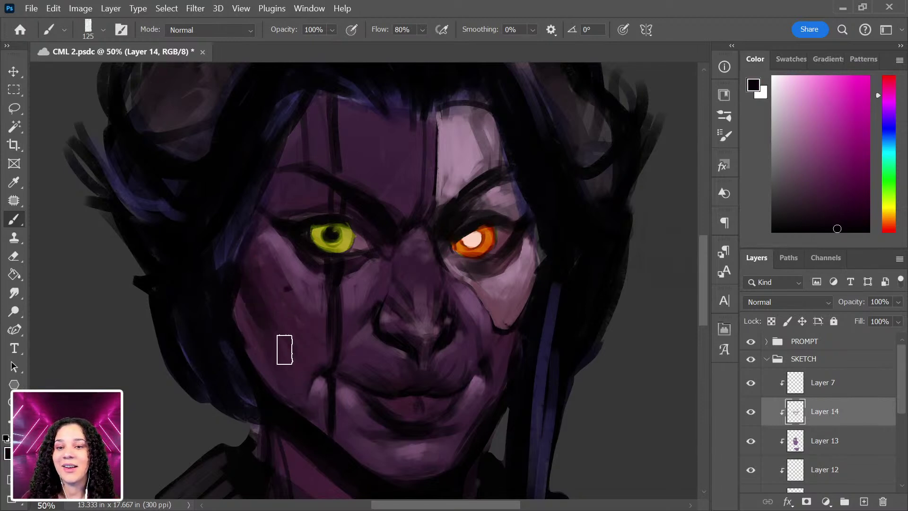
# Reshape the shadowed cheek and jaw edge below the light cheek patch with sampled dark purples and black, reducing the brush to size 60.
pyautogui.keyDown('alt'); pyautogui.click(520, 303); pyautogui.keyUp('alt')
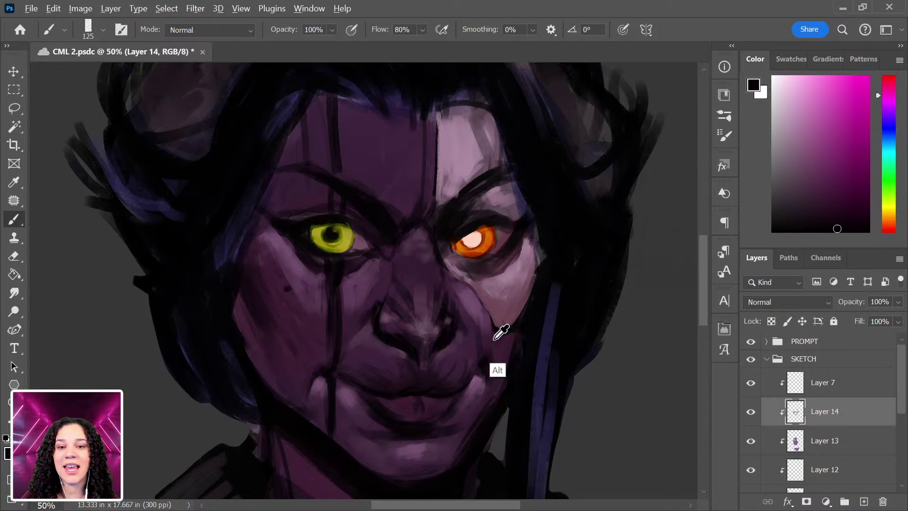
pyautogui.keyDown('alt'); pyautogui.click(255, 289); pyautogui.keyUp('alt')
pyautogui.press('[')
pyautogui.press('[')
pyautogui.press('[')
pyautogui.press('[')
pyautogui.press('[')
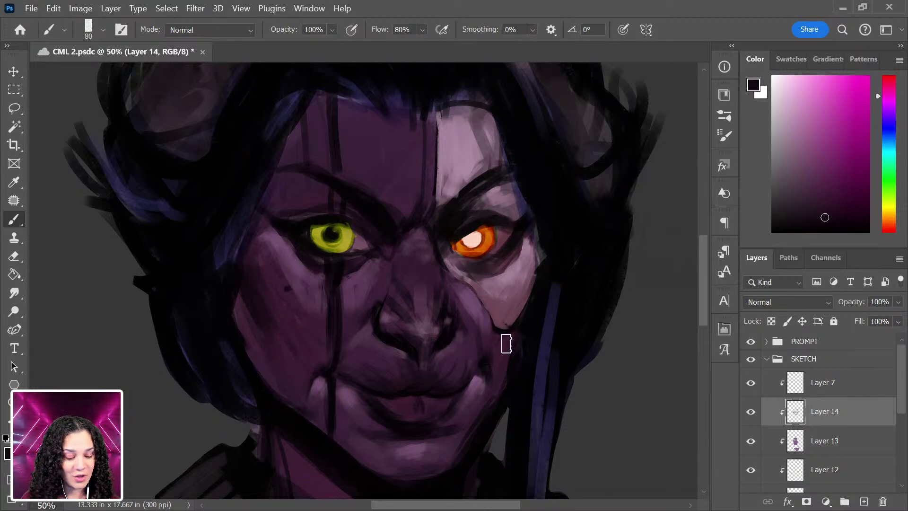
pyautogui.keyDown('alt'); pyautogui.click(495, 371); pyautogui.keyUp('alt')
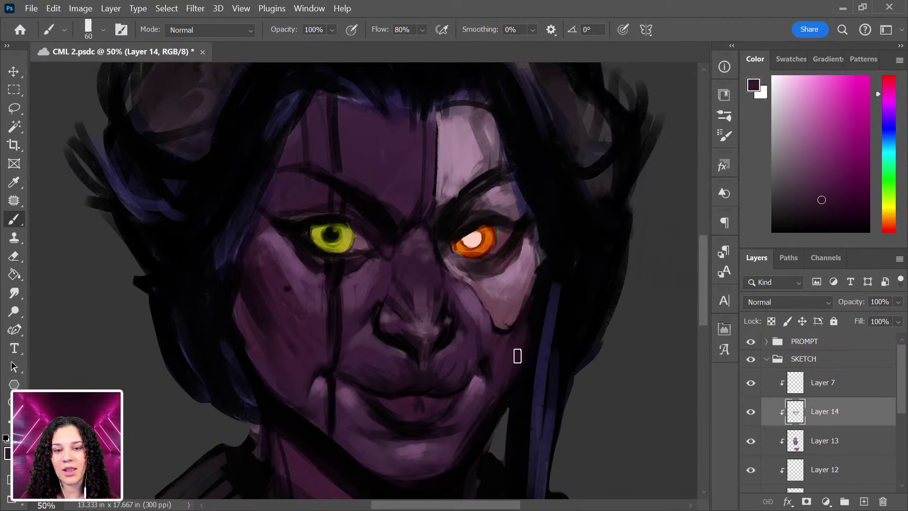
pyautogui.keyDown('alt'); pyautogui.click(539, 310); pyautogui.keyUp('alt')
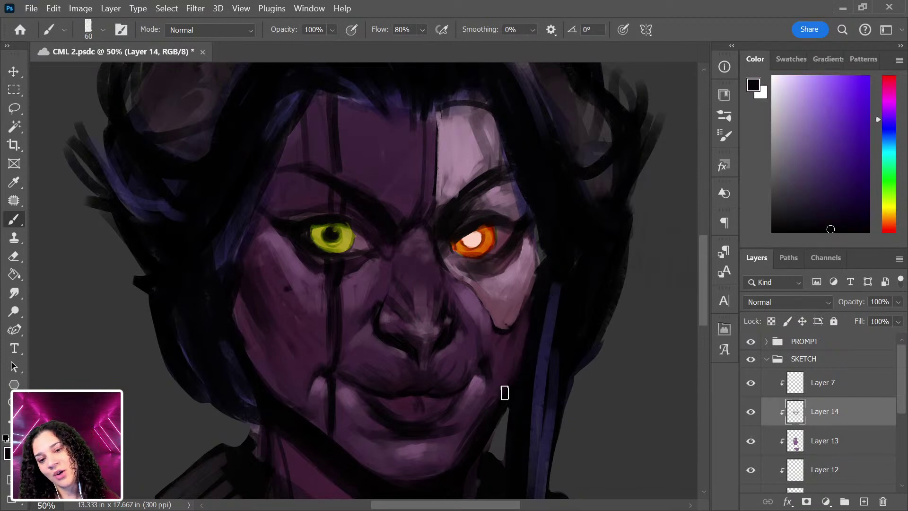
pyautogui.keyDown('alt'); pyautogui.click(513, 378); pyautogui.keyUp('alt')
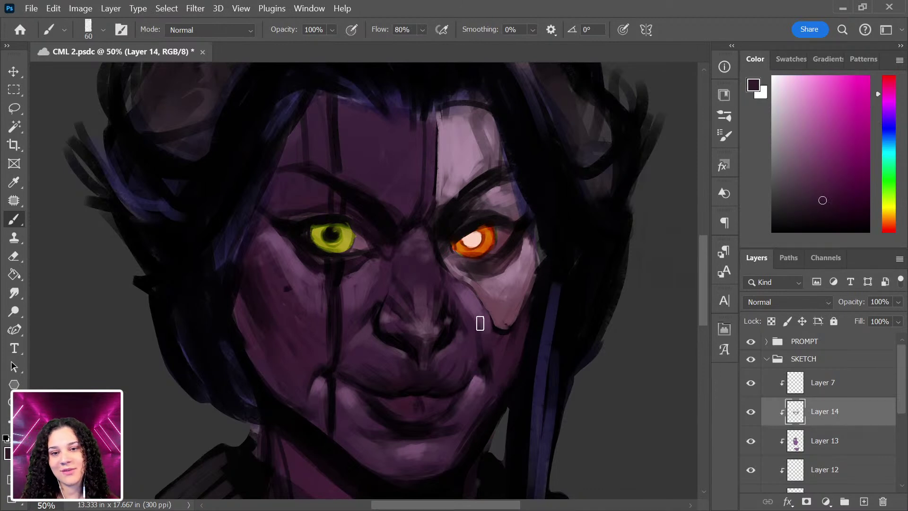
pyautogui.keyDown('alt'); pyautogui.click(463, 309); pyautogui.keyUp('alt')
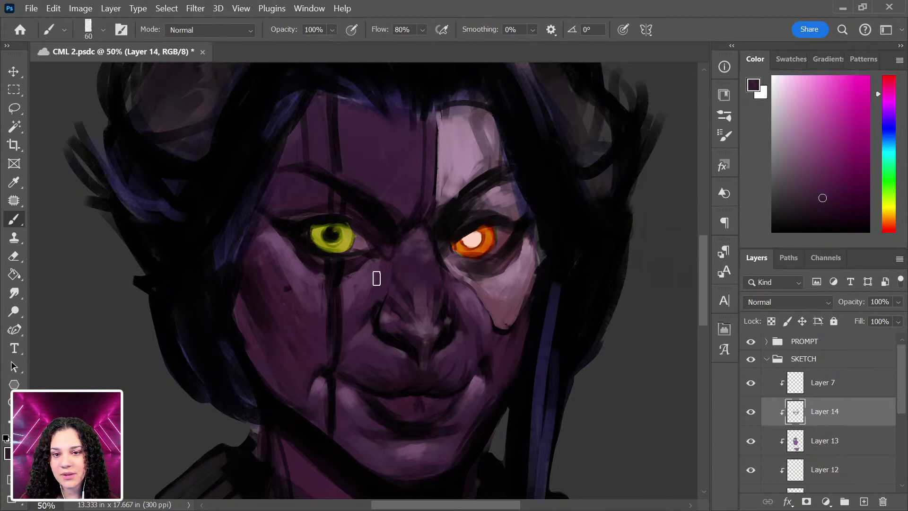
# Sample the cheek highlight and lighten the purple forehead and the brow area above the green eye with a size 125 brush.
pyautogui.keyDown('alt'); pyautogui.click(297, 280); pyautogui.keyUp('alt')
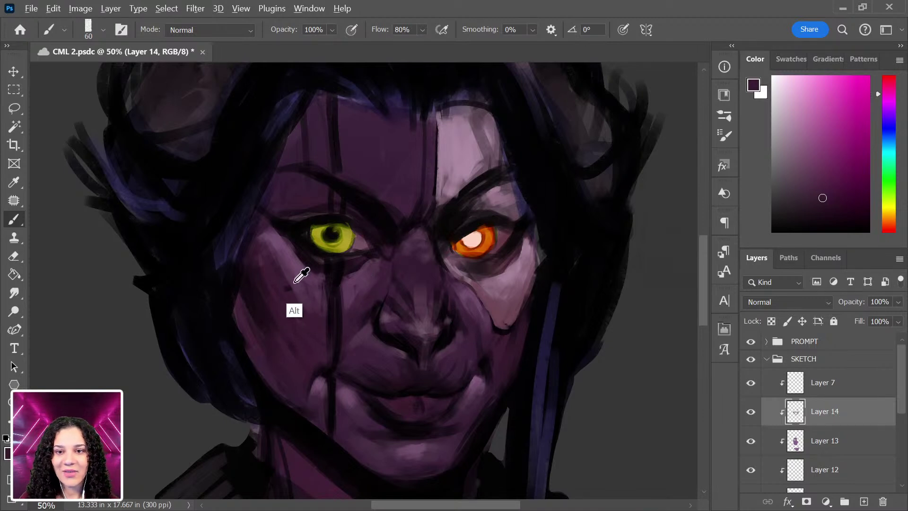
pyautogui.press(']')
pyautogui.press(']')
pyautogui.press(']')
pyautogui.press(']')
pyautogui.press(']')
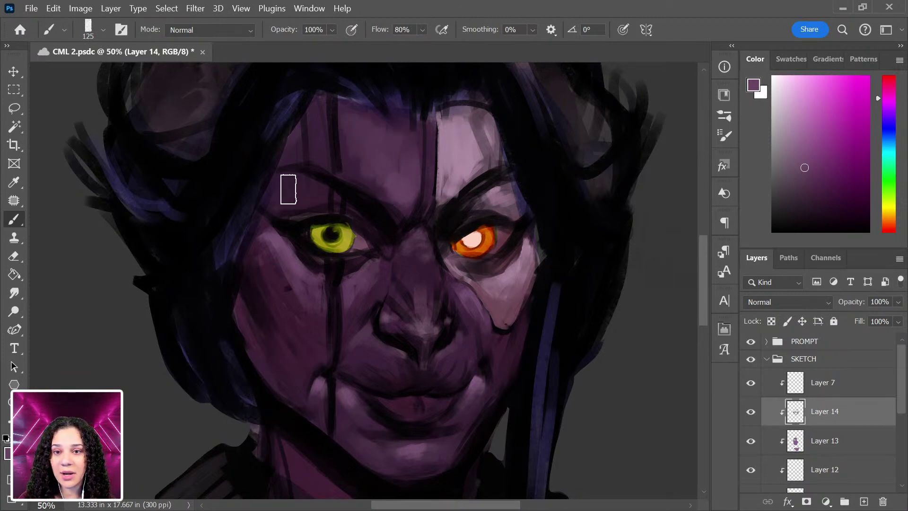
pyautogui.keyDown('alt'); pyautogui.click(279, 227); pyautogui.keyUp('alt')
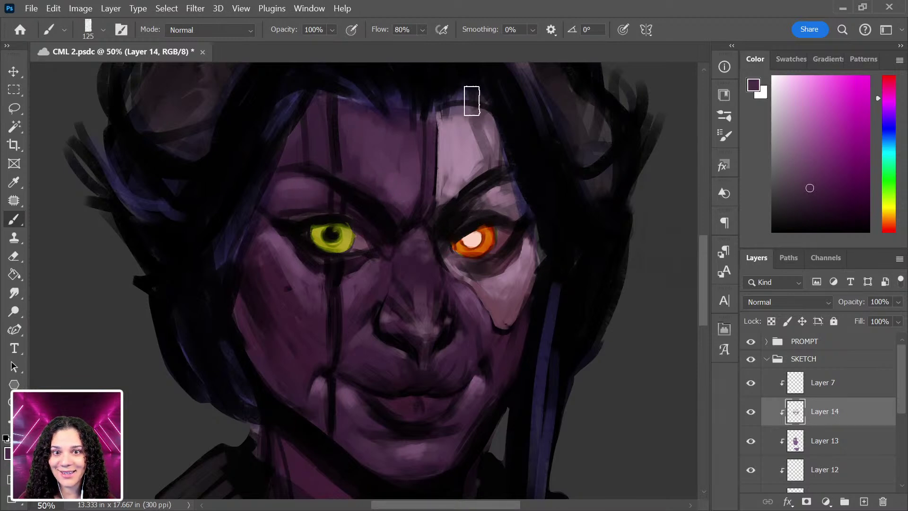
pyautogui.keyDown('alt'); pyautogui.click(382, 193); pyautogui.keyUp('alt')
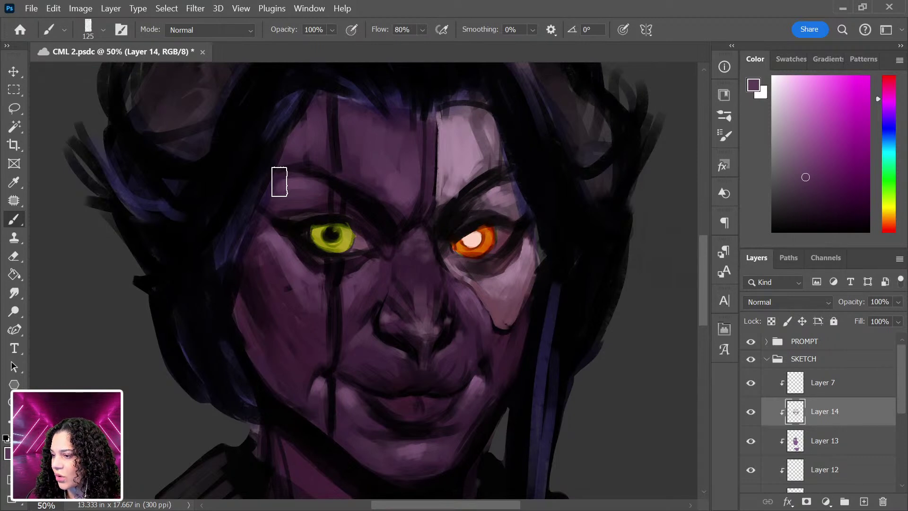
pyautogui.keyDown('alt'); pyautogui.click(399, 176); pyautogui.keyUp('alt')
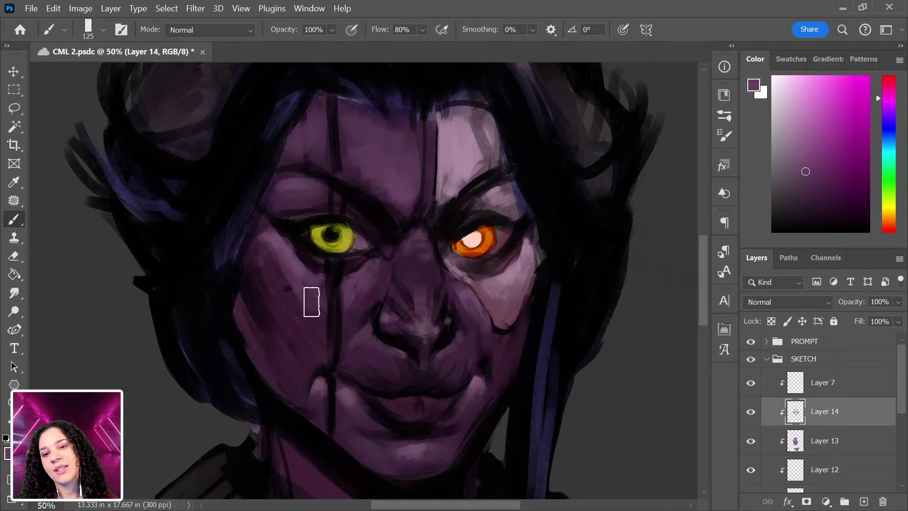
# Blend the cheekbone highlight below the green eye into the cheek shadow and the side of the nose with sampled purples.
pyautogui.keyDown('alt'); pyautogui.click(287, 262); pyautogui.keyUp('alt')
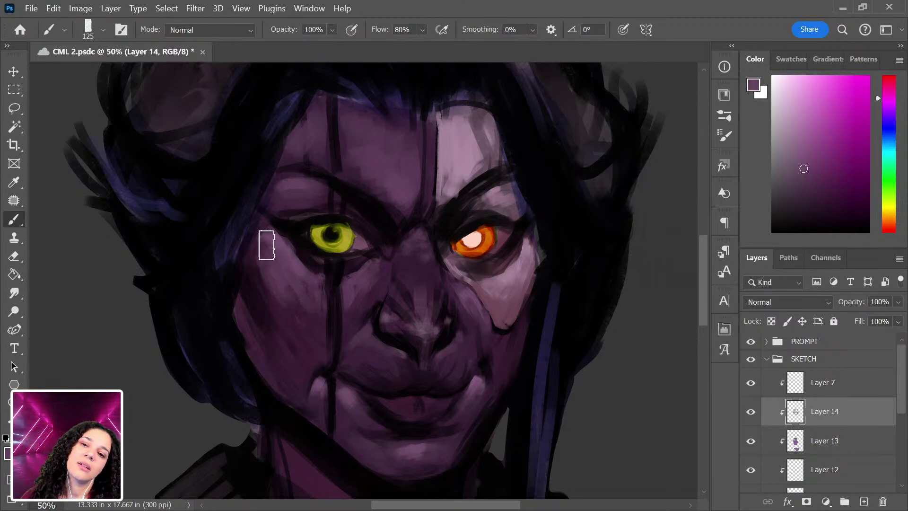
pyautogui.keyDown('alt'); pyautogui.click(299, 318); pyautogui.keyUp('alt')
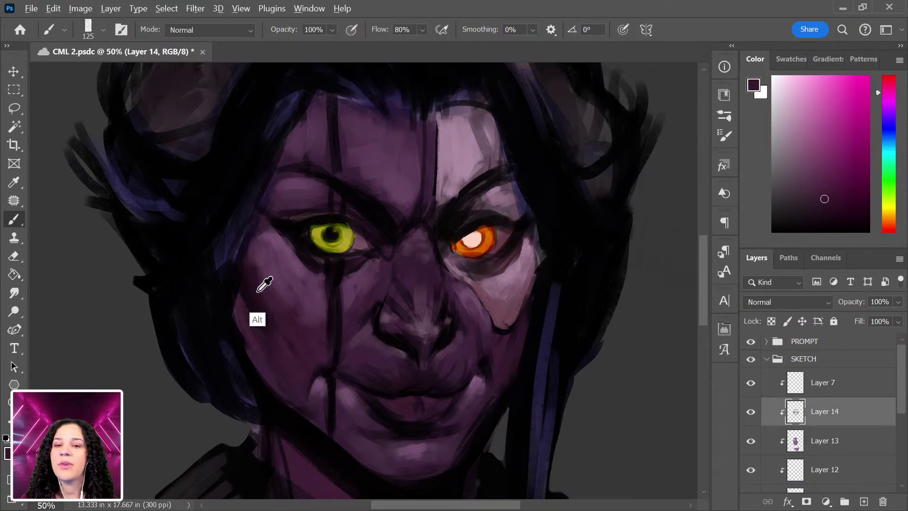
pyautogui.keyDown('alt'); pyautogui.click(372, 288); pyautogui.keyUp('alt')
pyautogui.keyDown('alt'); pyautogui.click(353, 291); pyautogui.keyUp('alt')
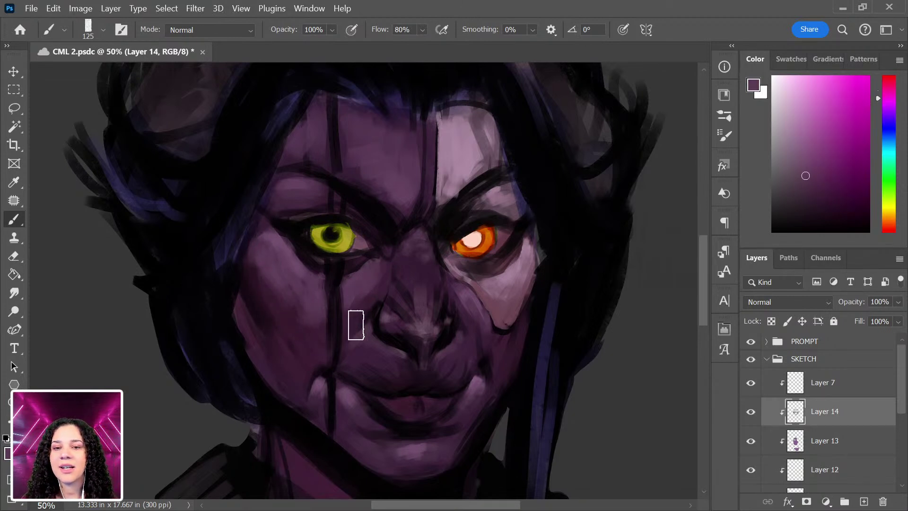
pyautogui.keyDown('alt'); pyautogui.click(360, 320); pyautogui.keyUp('alt')
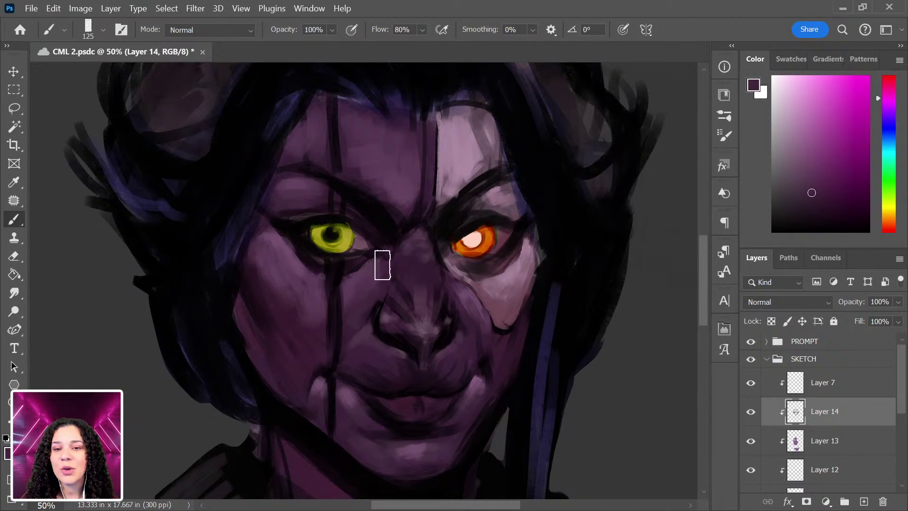
pyautogui.keyDown('alt'); pyautogui.click(317, 330); pyautogui.keyUp('alt')
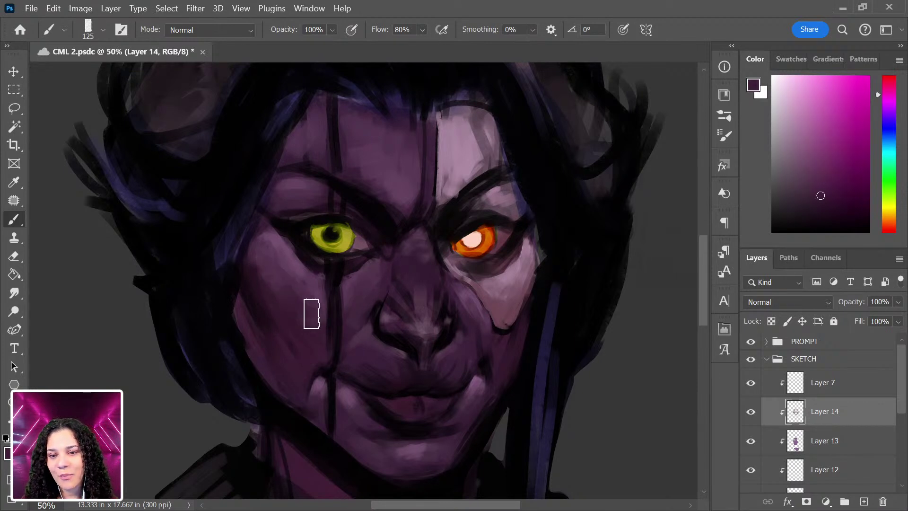
pyautogui.keyDown('alt'); pyautogui.click(281, 245); pyautogui.keyUp('alt')
pyautogui.keyDown('alt'); pyautogui.click(281, 245); pyautogui.keyUp('alt')
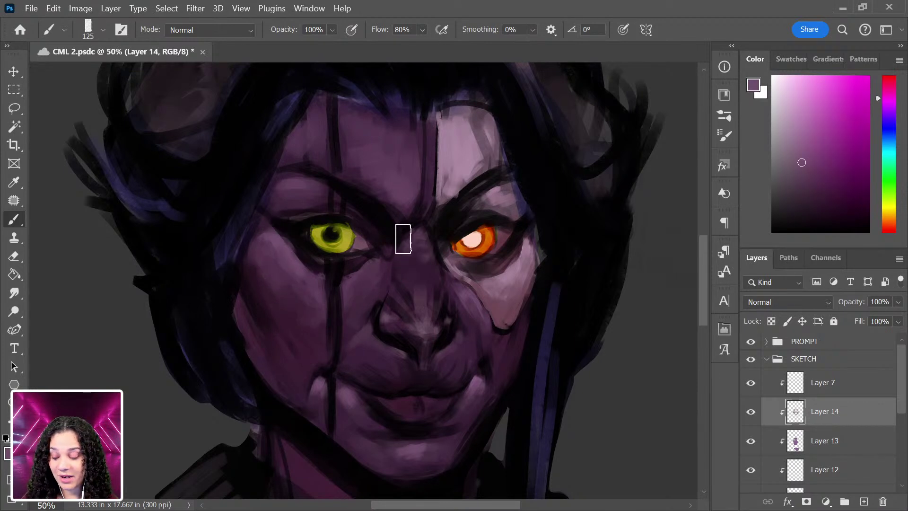
# Paint lighter purple highlights and darker creases along the nose bridge with a size 45 brush and sampled tones.
pyautogui.press('[')
pyautogui.press('[')
pyautogui.press('[')
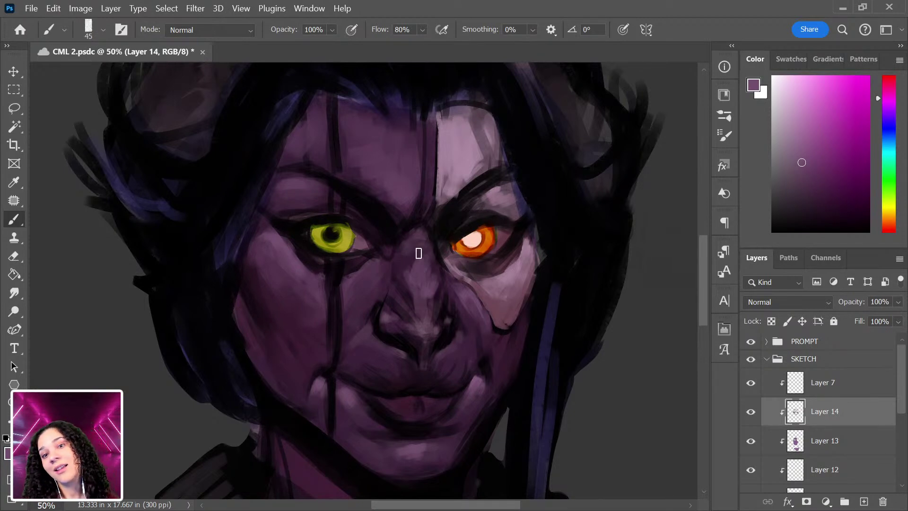
pyautogui.keyDown('alt'); pyautogui.click(428, 302); pyautogui.keyUp('alt')
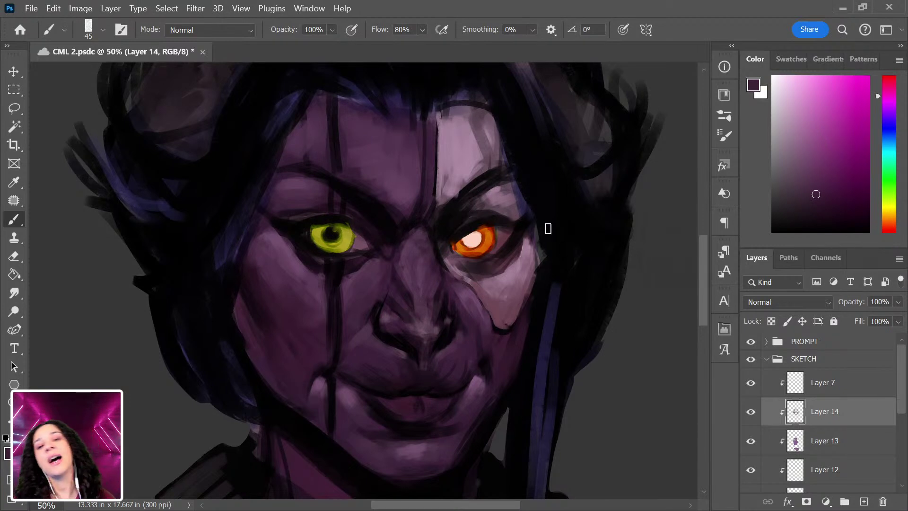
pyautogui.keyDown('alt'); pyautogui.click(405, 259); pyautogui.keyUp('alt')
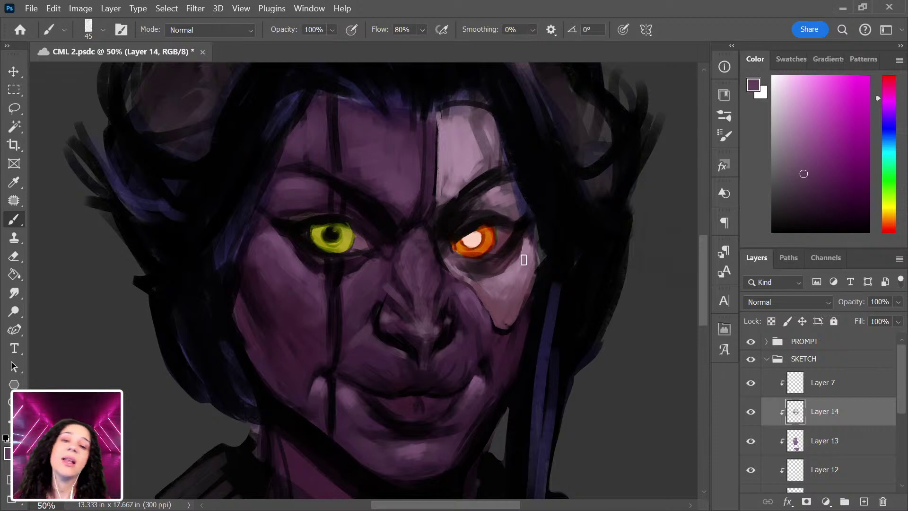
# Shade the lower face and the cheek's outer edge with sampled dark purple and black, using a size 80 brush.
pyautogui.hotkey('ctrl', '-')
pyautogui.hotkey('ctrl', '-')
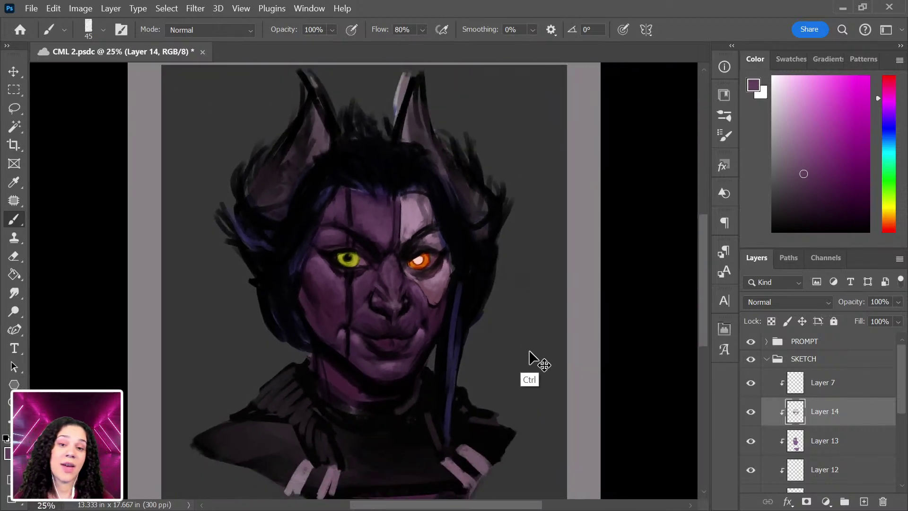
pyautogui.hotkey('ctrl', '+')
pyautogui.hotkey('ctrl', '+')
pyautogui.keyDown('alt'); pyautogui.click(285, 309); pyautogui.keyUp('alt')
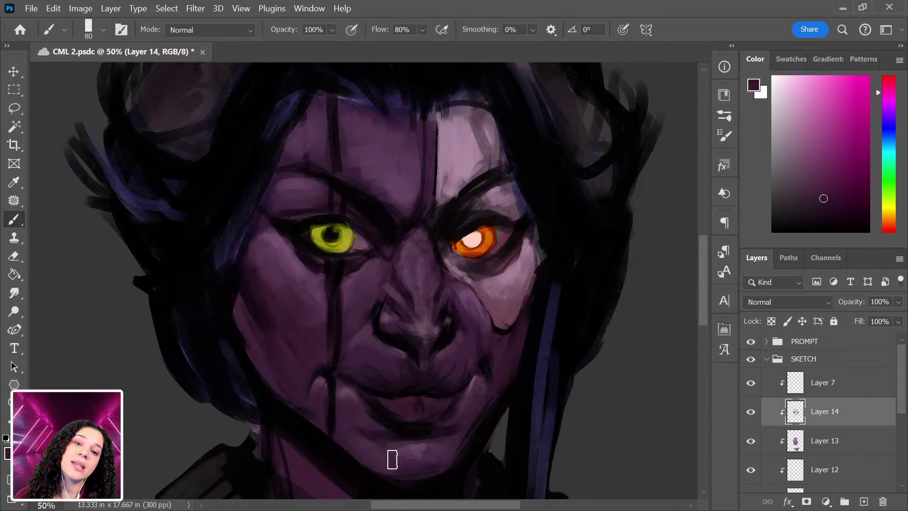
pyautogui.moveTo(506, 398); pyautogui.dragTo(511, 270)
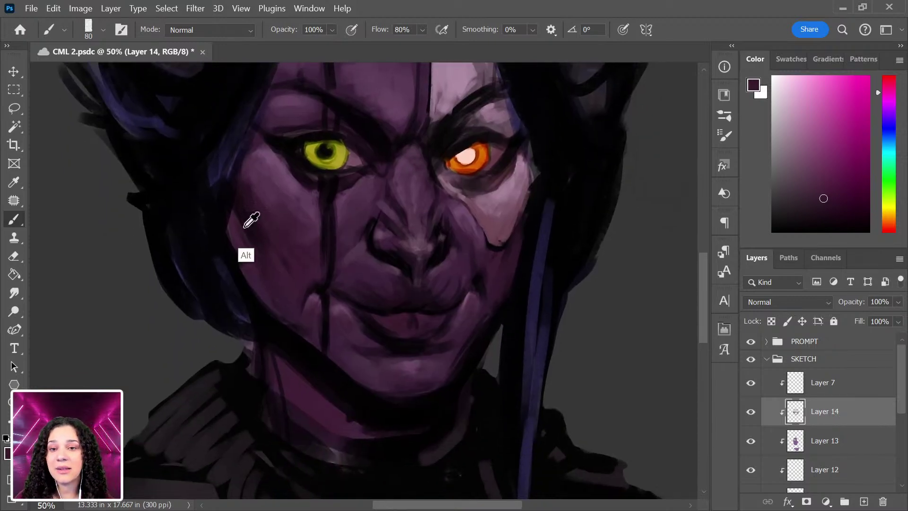
pyautogui.keyDown('alt'); pyautogui.click(226, 231); pyautogui.keyUp('alt')
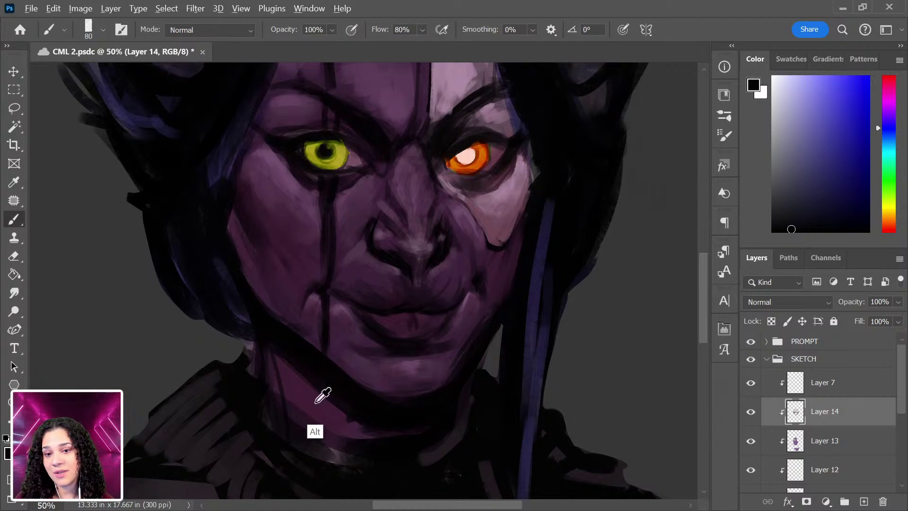
# Paint purple light and shadow across the neck below the jaw with sampled tones, reducing the brush to size 45.
pyautogui.keyDown('alt'); pyautogui.click(322, 396); pyautogui.keyUp('alt')
pyautogui.press('[')
pyautogui.press('[')
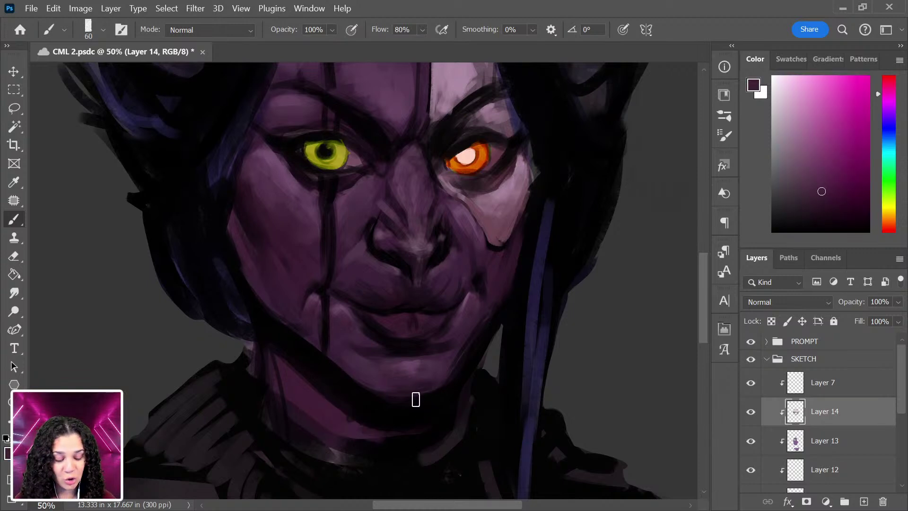
pyautogui.keyDown('alt'); pyautogui.click(314, 142); pyautogui.keyUp('alt')
pyautogui.moveTo(360, 433)
pyautogui.mouseDown()
pyautogui.moveTo(418, 434)
pyautogui.moveTo(371, 432)
pyautogui.moveTo(342, 415)
pyautogui.moveTo(412, 434)
pyautogui.moveTo(375, 435)
pyautogui.moveTo(349, 427)
pyautogui.moveTo(420, 430)
pyautogui.mouseUp()
pyautogui.keyDown('alt'); pyautogui.click(349, 421); pyautogui.keyUp('alt')
pyautogui.moveTo(348, 421)
pyautogui.mouseDown()
pyautogui.moveTo(422, 433)
pyautogui.moveTo(347, 423)
pyautogui.mouseUp()
pyautogui.keyDown('alt'); pyautogui.click(361, 432); pyautogui.keyUp('alt')
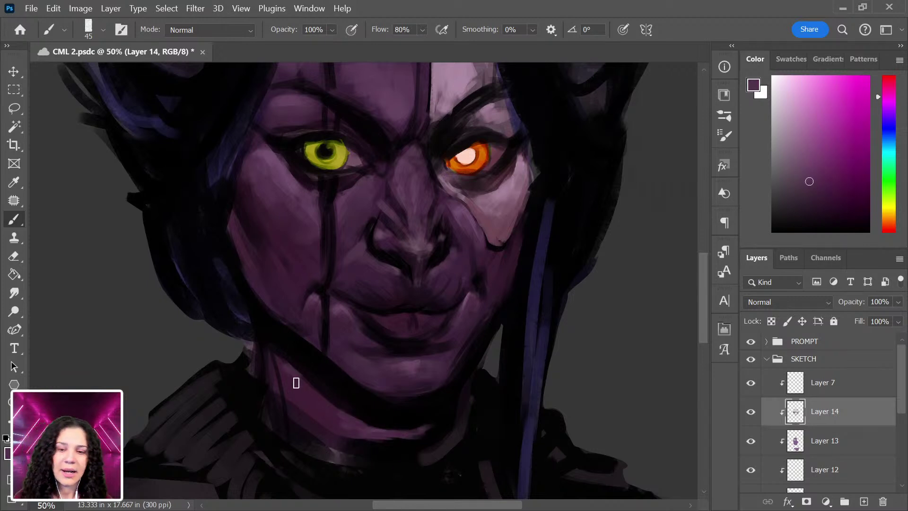
pyautogui.keyDown('alt'); pyautogui.click(378, 431); pyautogui.keyUp('alt')
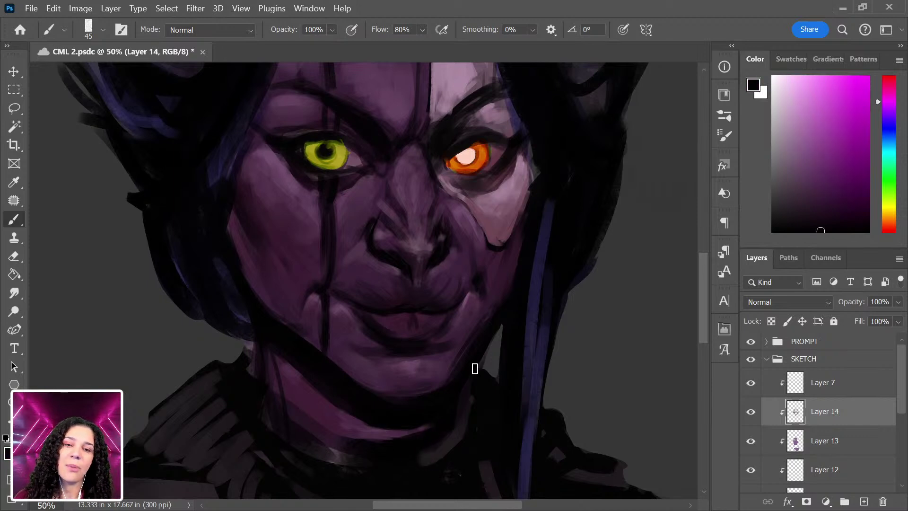
# Paint a small light pink highlight near the centre of the lower lip with a size 15 brush.
pyautogui.moveTo(522, 346); pyautogui.dragTo(489, 468)
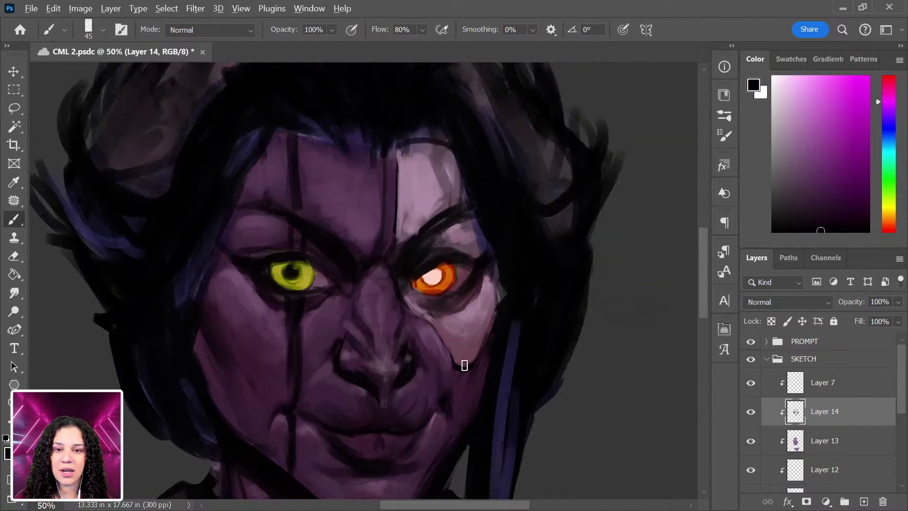
pyautogui.keyDown('alt'); pyautogui.click(466, 362); pyautogui.keyUp('alt')
pyautogui.moveTo(501, 381); pyautogui.dragTo(512, 304)
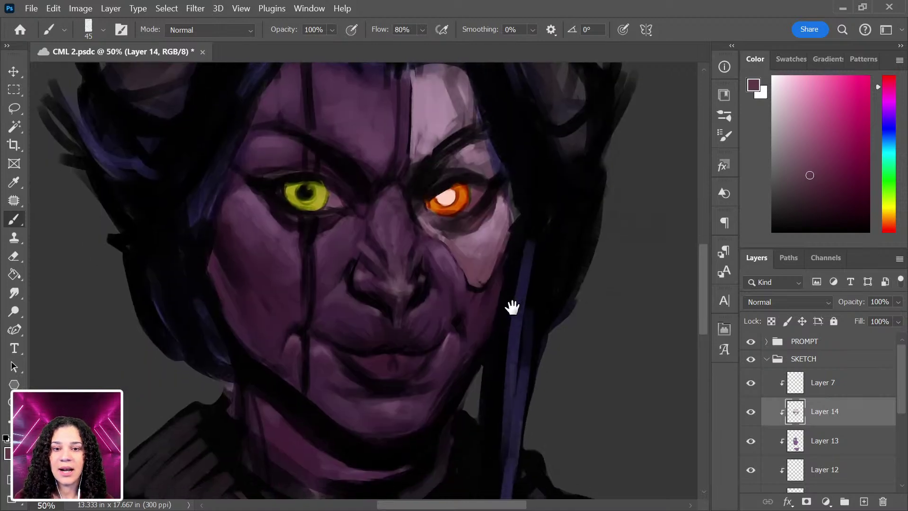
pyautogui.keyDown('alt'); pyautogui.click(383, 364); pyautogui.keyUp('alt')
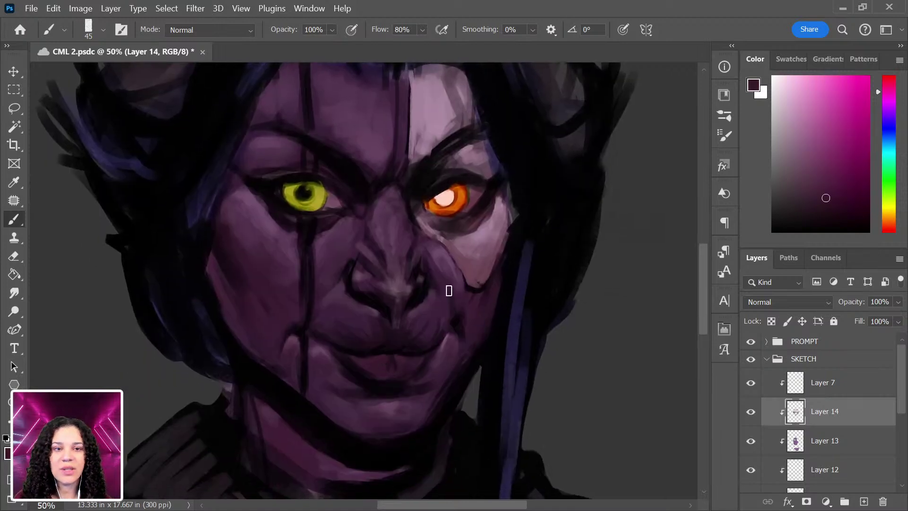
pyautogui.click(798, 123)
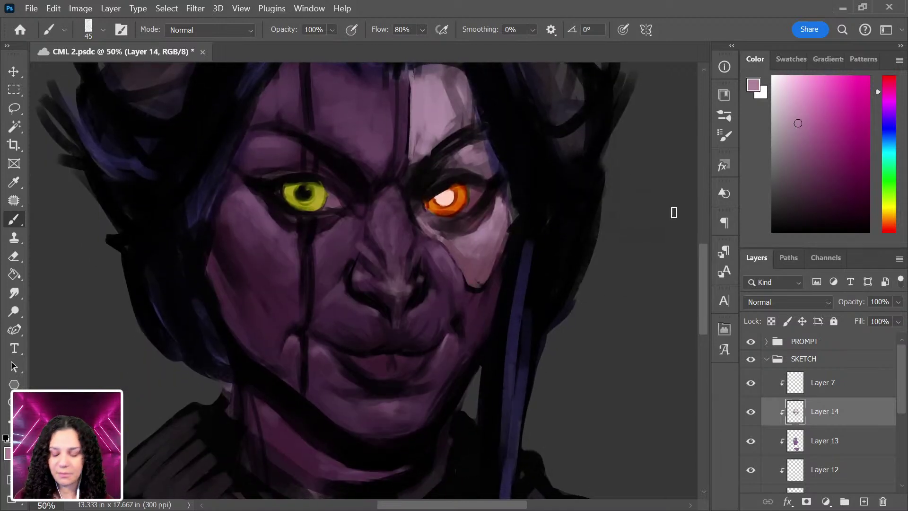
pyautogui.moveTo(808, 103); pyautogui.dragTo(799, 102)
pyautogui.hotkey('ctrl', '+')
pyautogui.hotkey('ctrl', '+')
pyautogui.moveTo(557, 399); pyautogui.dragTo(516, 217)
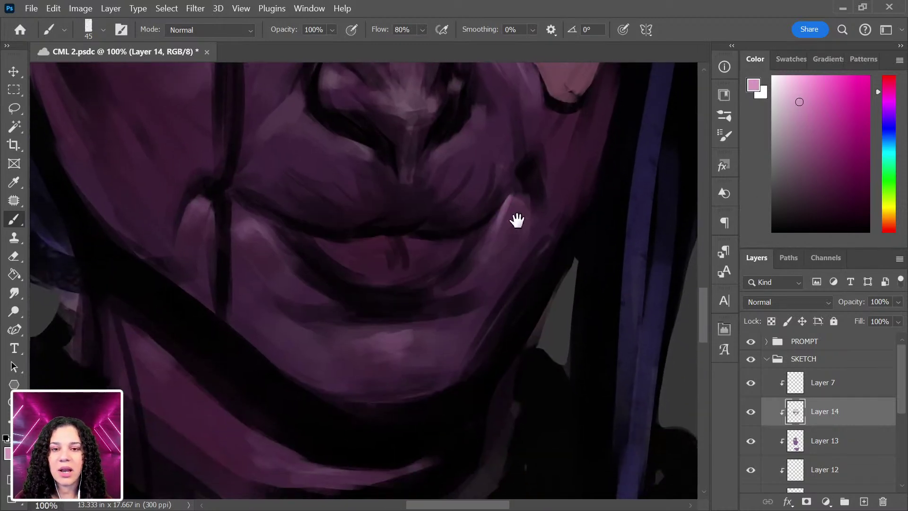
pyautogui.press('[')
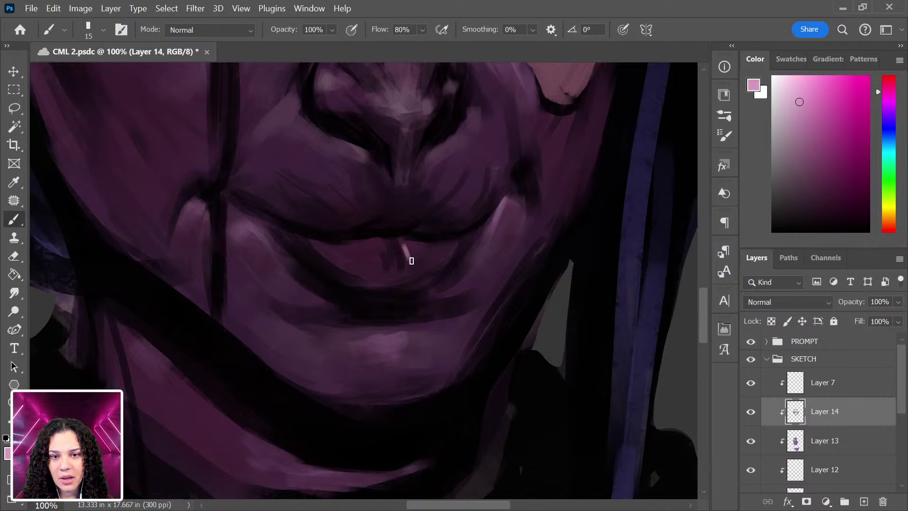
# Soften the lower lip highlight and dab muted pink patches across the lip with sampled tones and a size 35 brush.
pyautogui.keyDown('alt'); pyautogui.click(410, 260); pyautogui.keyUp('alt')
pyautogui.press(']')
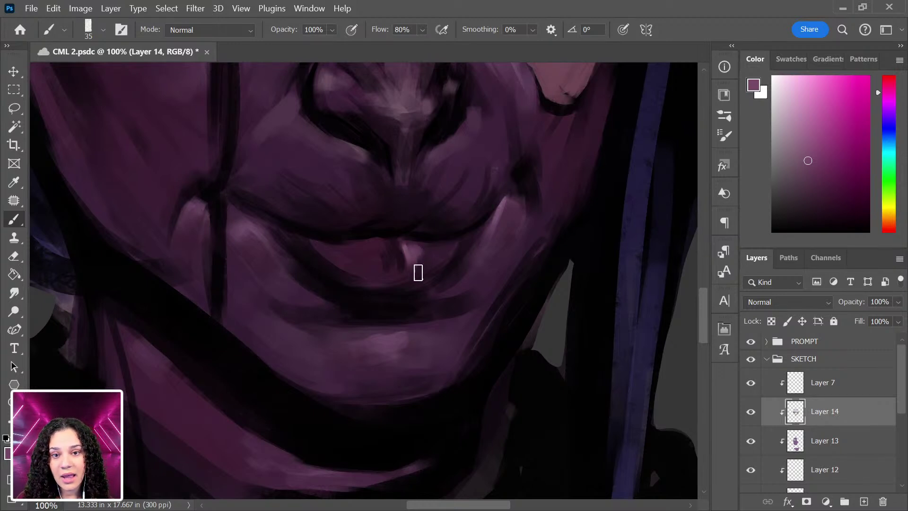
pyautogui.click(371, 254)
pyautogui.click(359, 257)
pyautogui.click(349, 255)
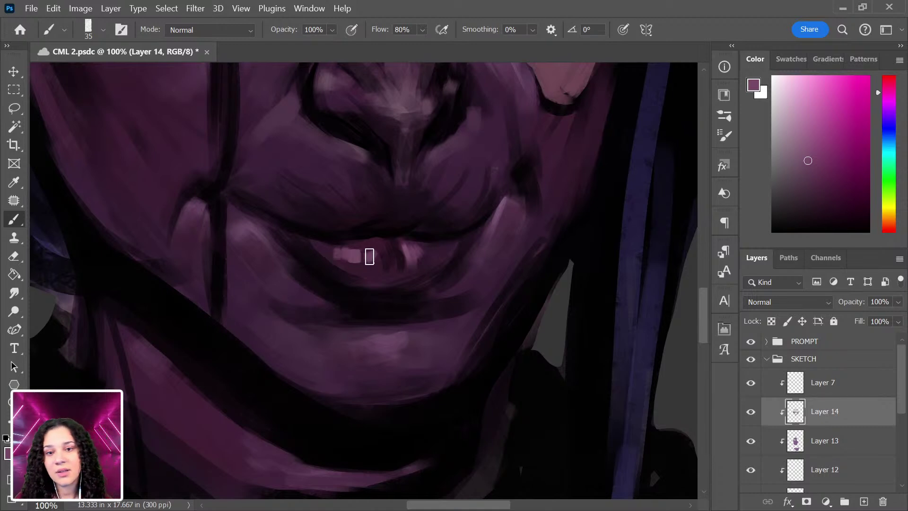
pyautogui.keyDown('alt'); pyautogui.click(413, 245); pyautogui.keyUp('alt')
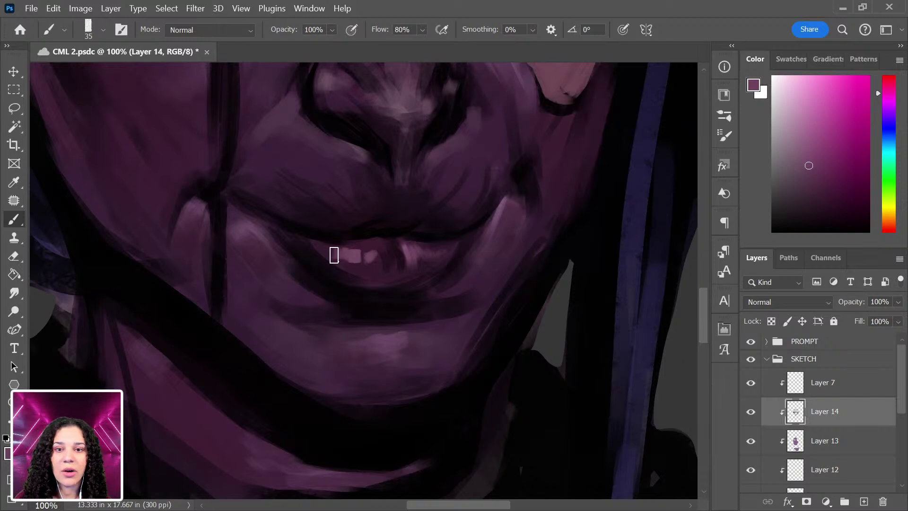
# Add very pale pink glints to the lower lip with the Hard Round Pressure Size brush at size 20 and save the document.
pyautogui.moveTo(770, 76)
pyautogui.mouseDown()
pyautogui.moveTo(762, 64)
pyautogui.moveTo(779, 65)
pyautogui.mouseUp()
pyautogui.rightClick(373, 240)
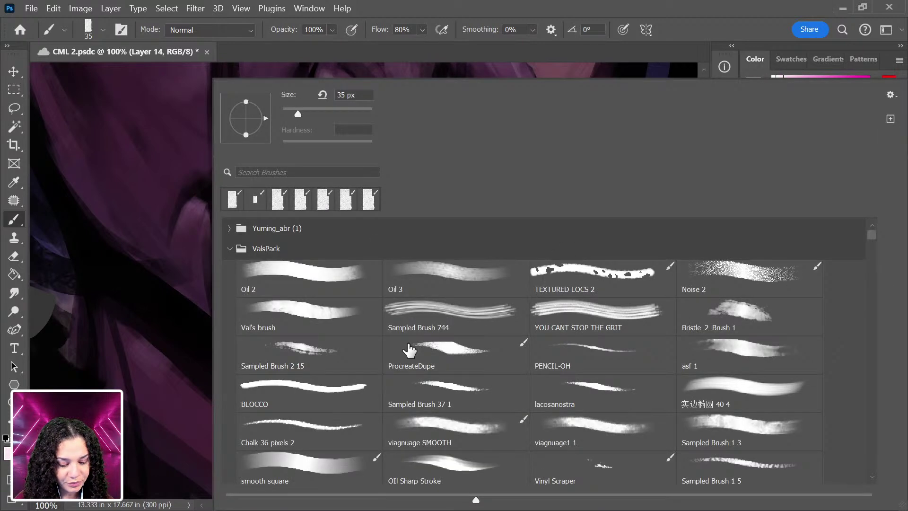
pyautogui.moveTo(872, 236); pyautogui.dragTo(872, 250)
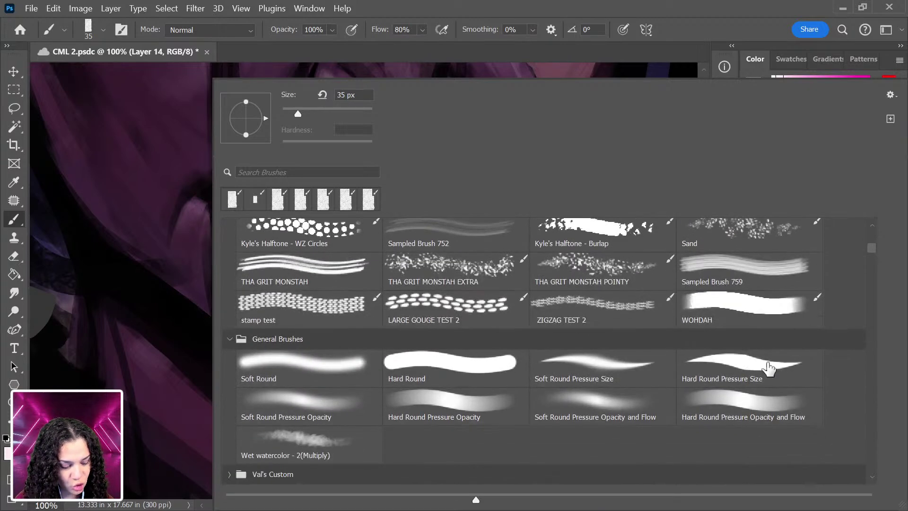
pyautogui.click(787, 350)
pyautogui.click(168, 186)
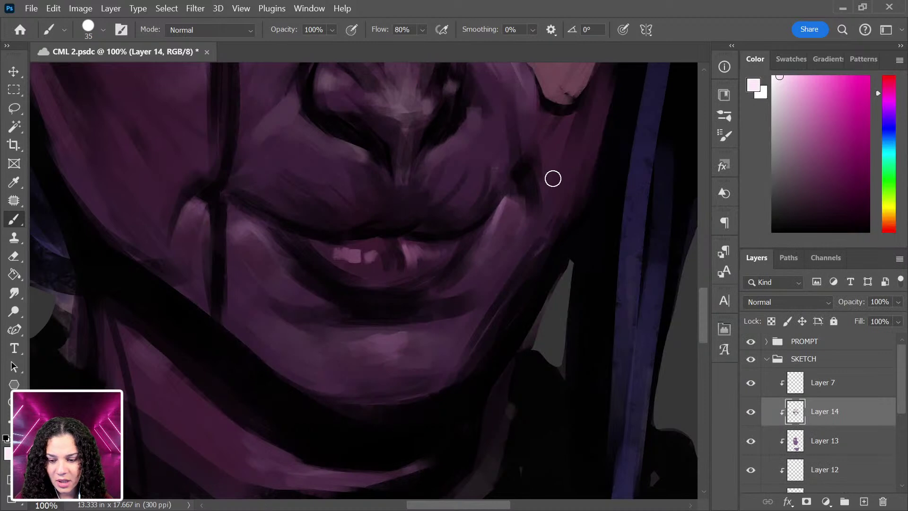
pyautogui.press('[')
pyautogui.press('[')
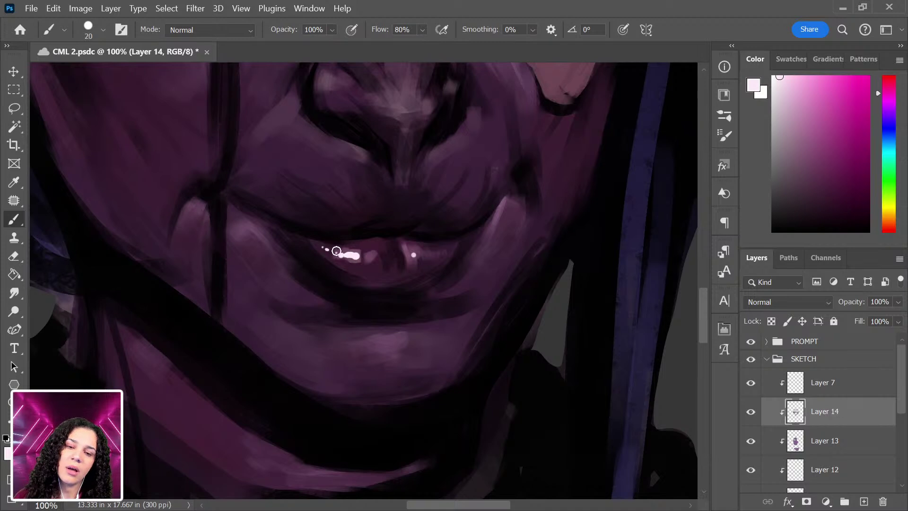
pyautogui.hotkey('ctrl', '-')
pyautogui.hotkey('ctrl', '-')
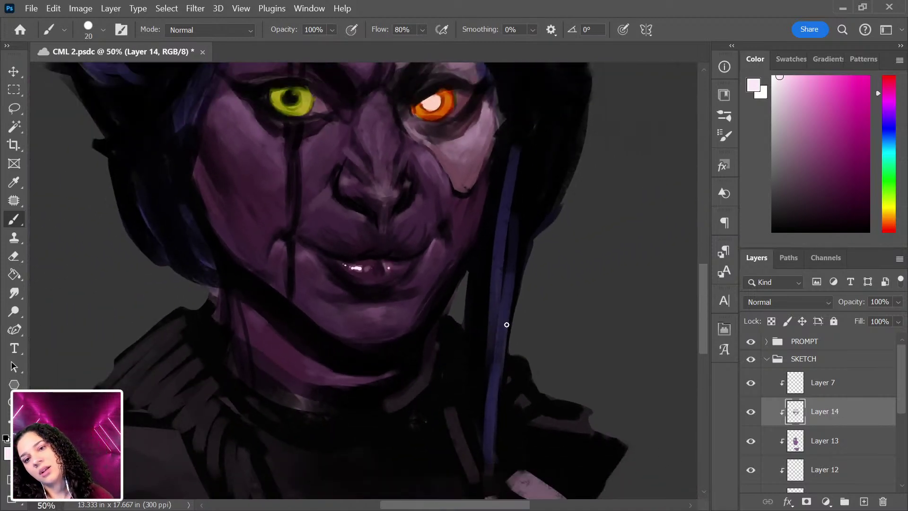
pyautogui.hotkey('ctrl', '-')
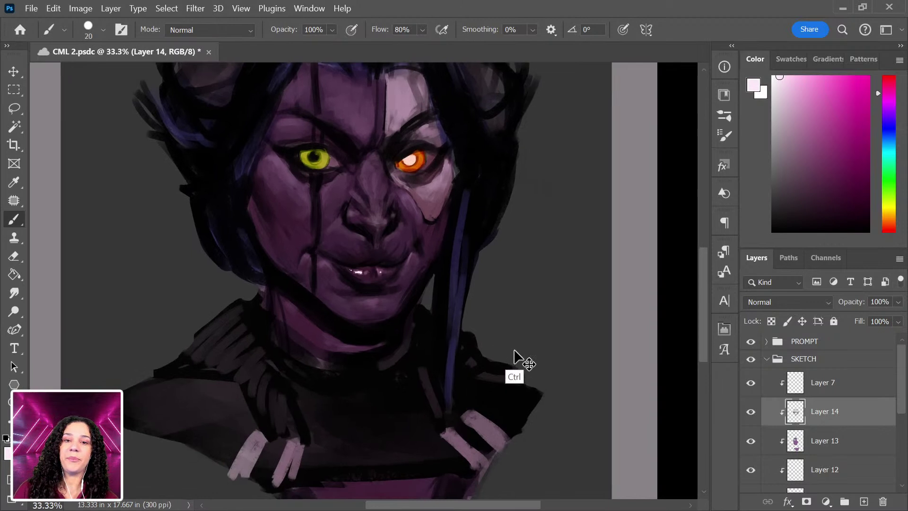
pyautogui.hotkey('ctrl', '+')
pyautogui.hotkey('ctrl', '+')
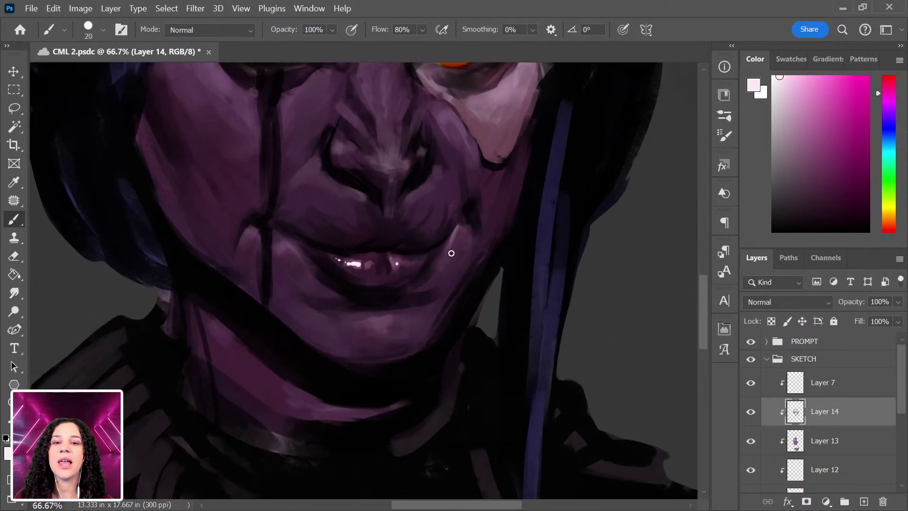
pyautogui.hotkey('ctrl', 's')
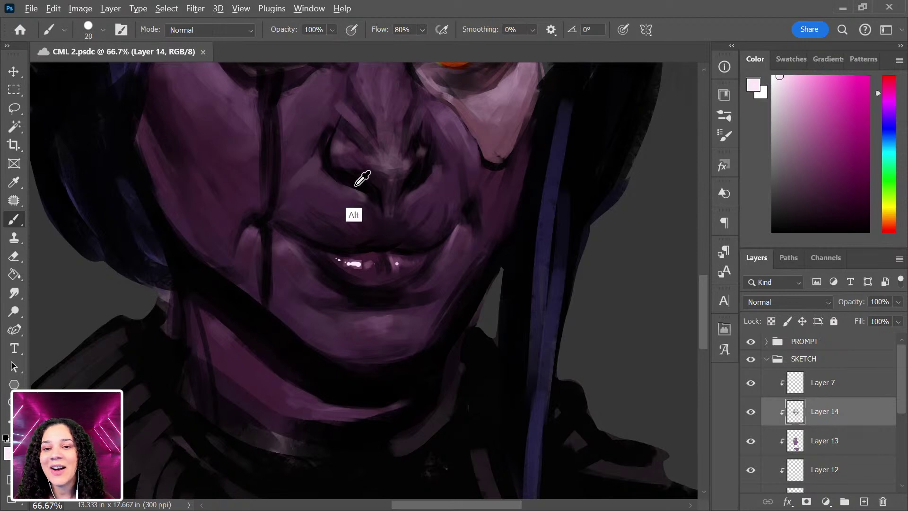
# Sample a cheek purple, return to the recently used rectangular textured brush at size 35, and save the document.
pyautogui.moveTo(320, 136); pyautogui.dragTo(343, 252)
pyautogui.keyDown('alt'); pyautogui.click(237, 185); pyautogui.keyUp('alt')
pyautogui.press(']')
pyautogui.press(']')
pyautogui.press(']')
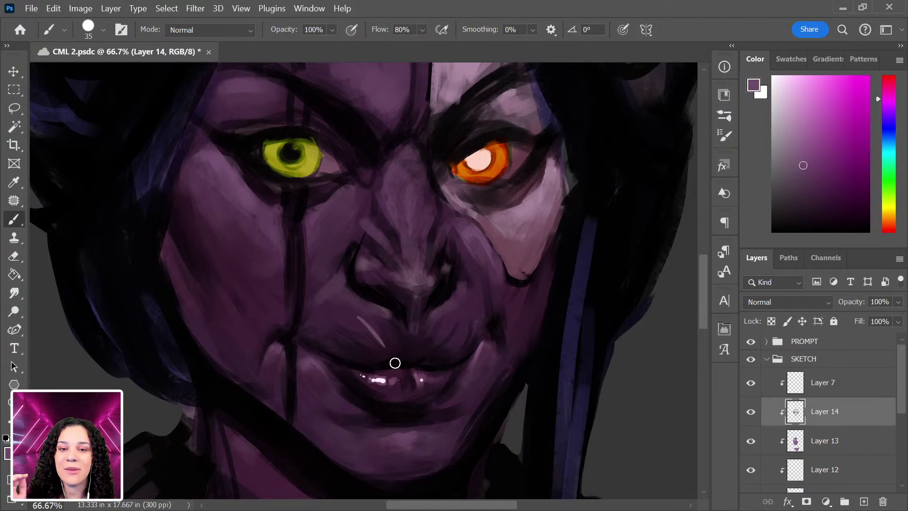
pyautogui.rightClick(381, 305)
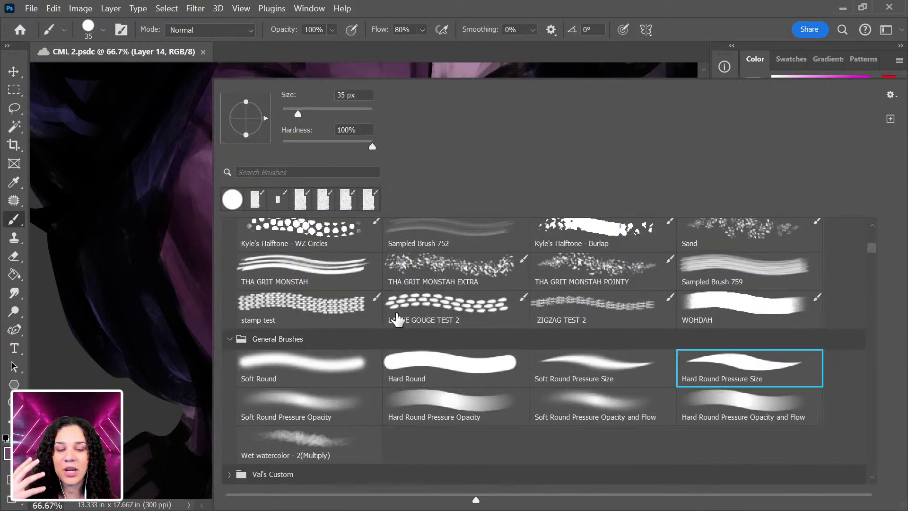
pyautogui.click(300, 200)
pyautogui.click(200, 279)
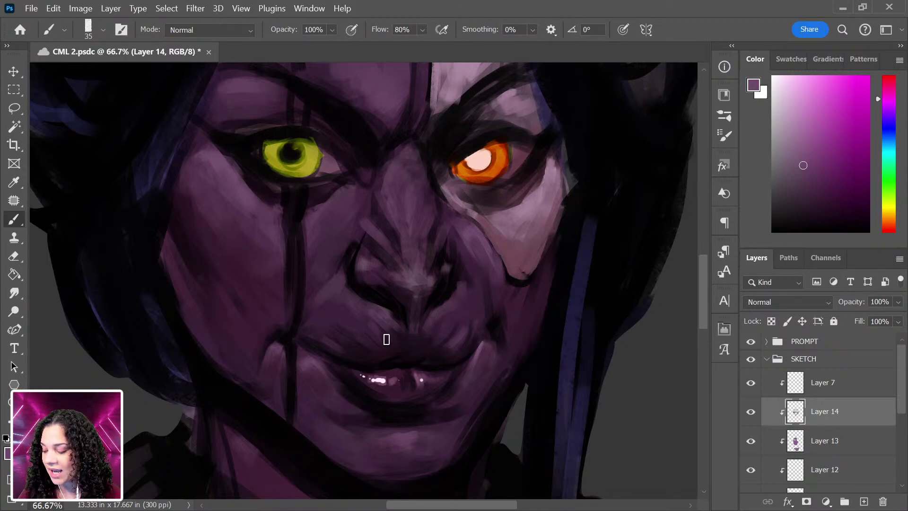
pyautogui.hotkey('ctrl', 's')
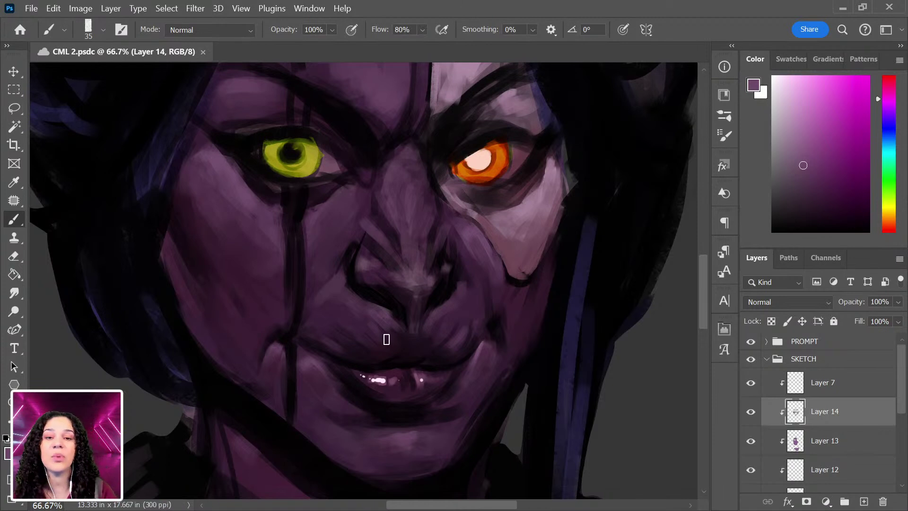
# Brighten the lower part of the green eye's iris with light yellow dabs, using the size 35 brush.
pyautogui.keyDown('alt'); pyautogui.click(386, 378); pyautogui.keyUp('alt')
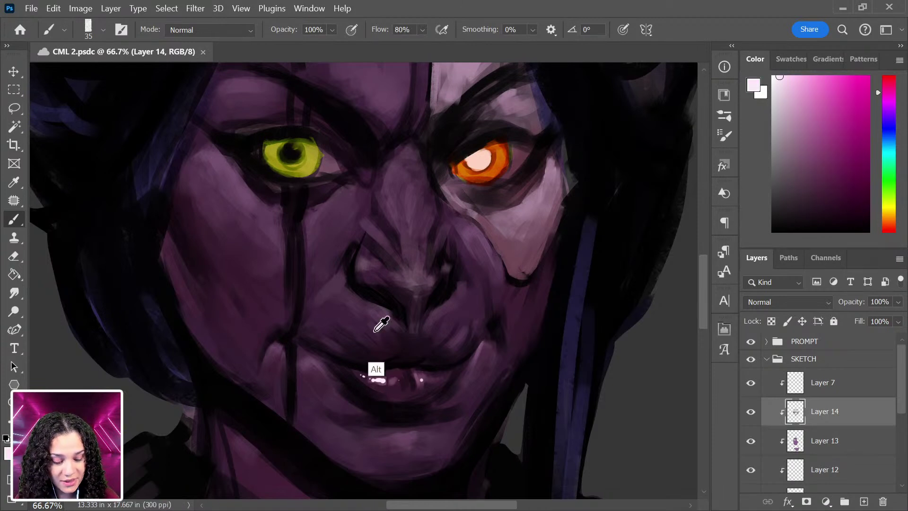
pyautogui.keyDown('alt'); pyautogui.click(312, 161); pyautogui.keyUp('alt')
pyautogui.moveTo(301, 166); pyautogui.dragTo(283, 169)
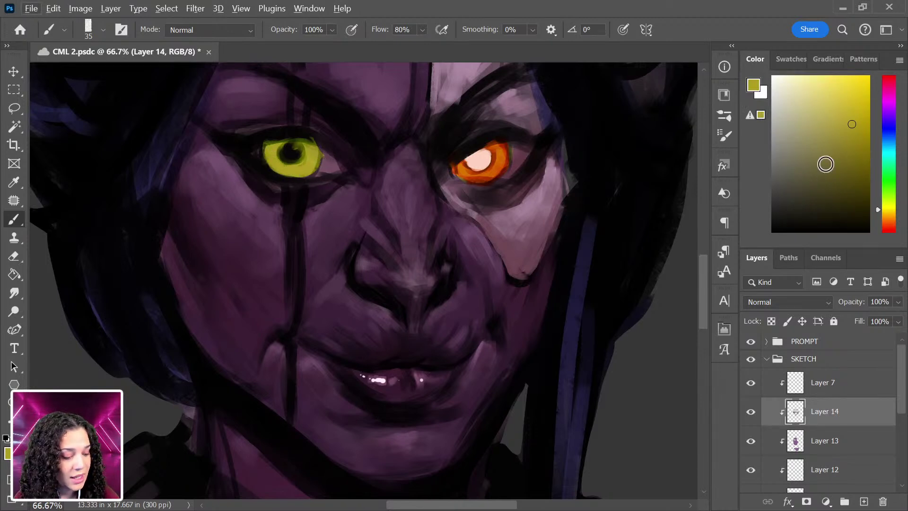
pyautogui.click(845, 82)
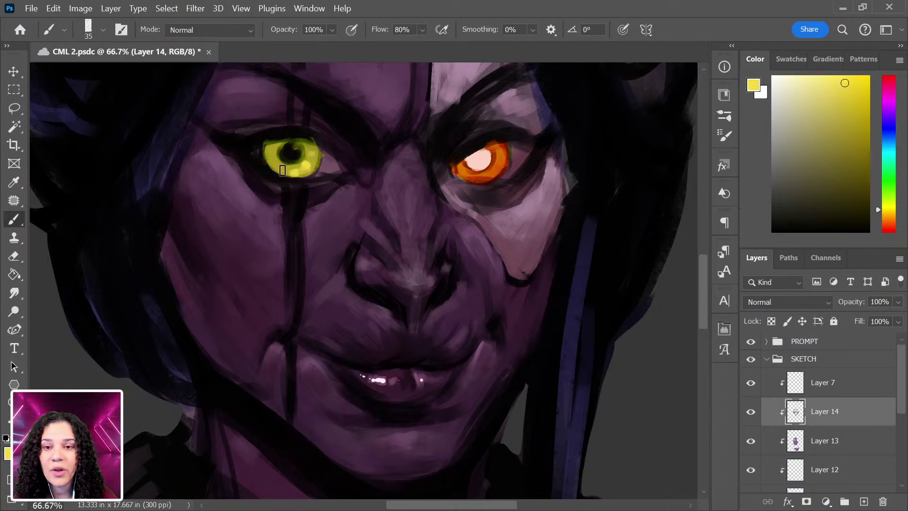
# Paint lighter orange tones around the lower iris of the orange eye.
pyautogui.keyDown('alt'); pyautogui.click(502, 187); pyautogui.keyUp('alt')
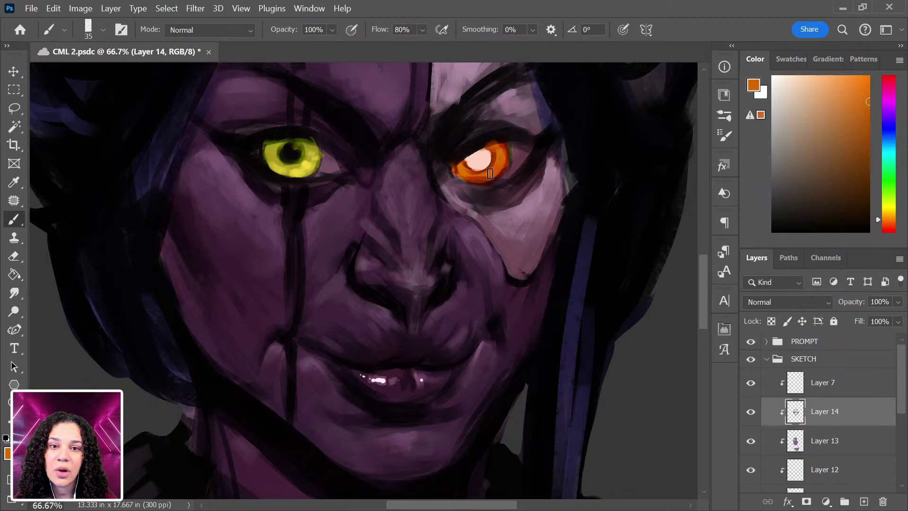
pyautogui.click(857, 78)
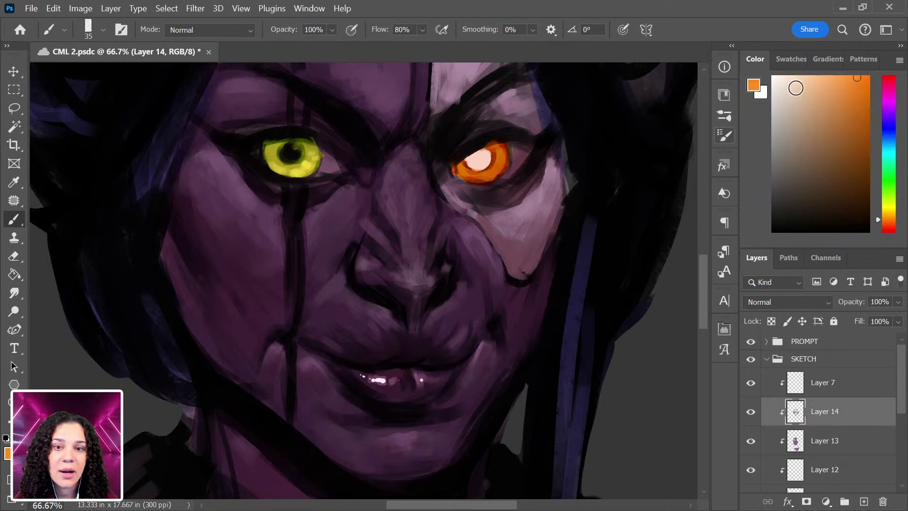
pyautogui.moveTo(504, 156); pyautogui.dragTo(478, 172)
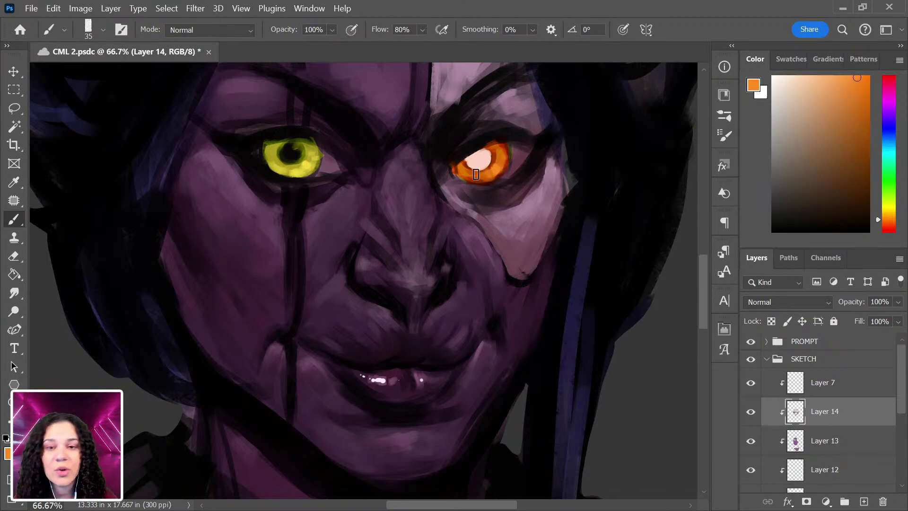
# Paint white catchlights on both eyes on a new layer above Layer 14, using a size 20 brush.
pyautogui.moveTo(794, 112); pyautogui.dragTo(774, 77)
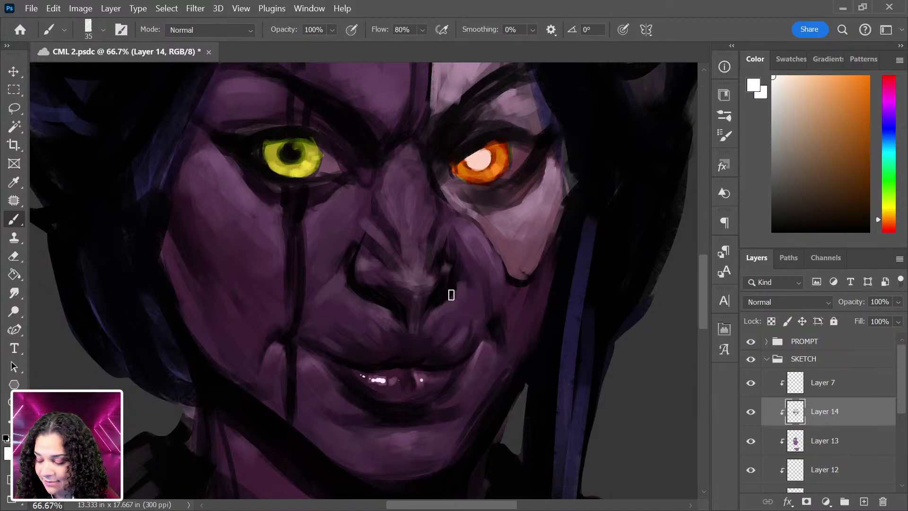
pyautogui.hotkey('ctrl', 'shift', 'alt', 'n')
pyautogui.press('[')
pyautogui.press('[')
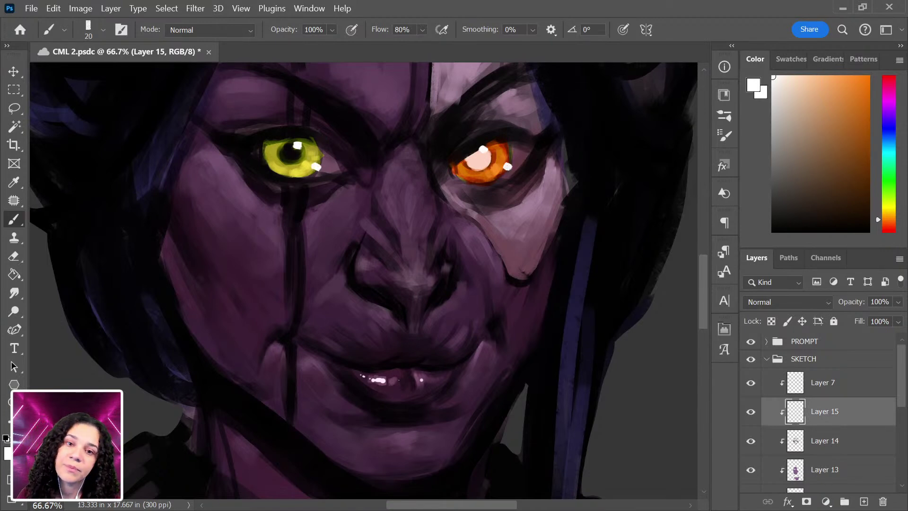
pyautogui.hotkey('ctrl', 'z')
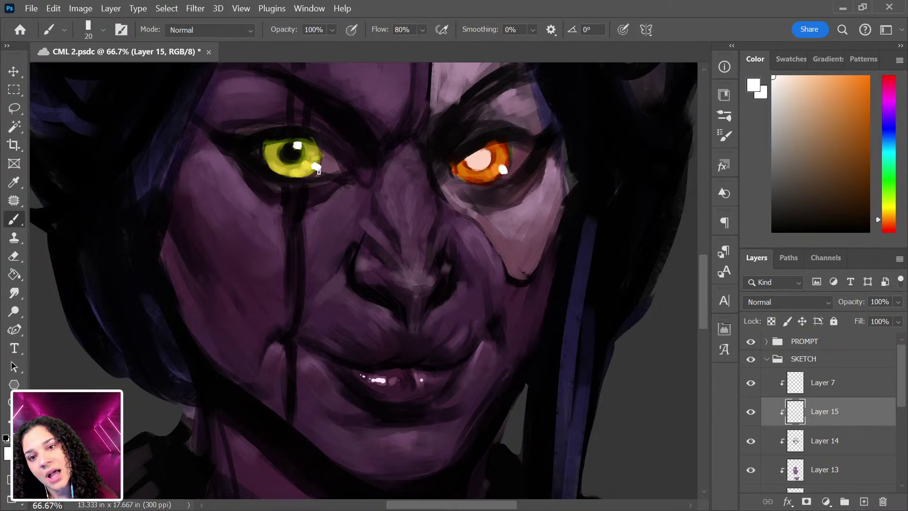
pyautogui.hotkey('ctrl', '-')
pyautogui.hotkey('ctrl', '-')
pyautogui.hotkey('ctrl', '-')
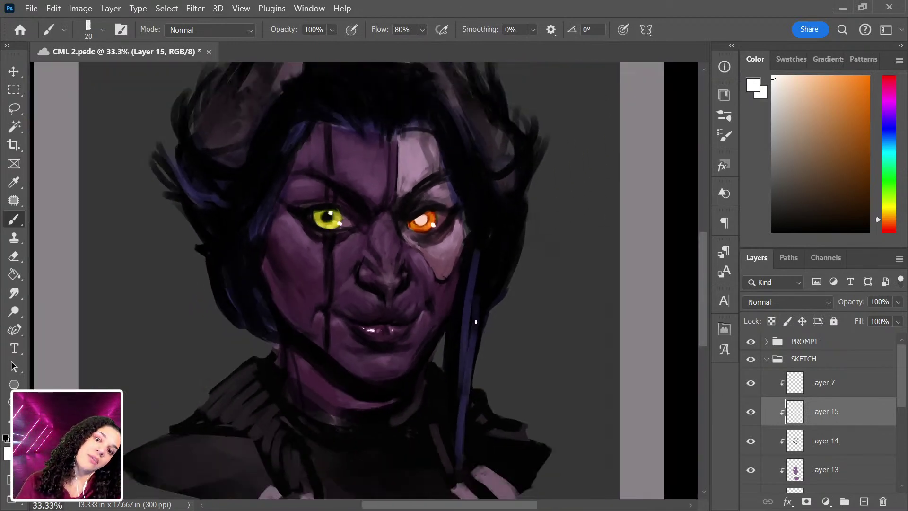
pyautogui.hotkey('ctrl', '+')
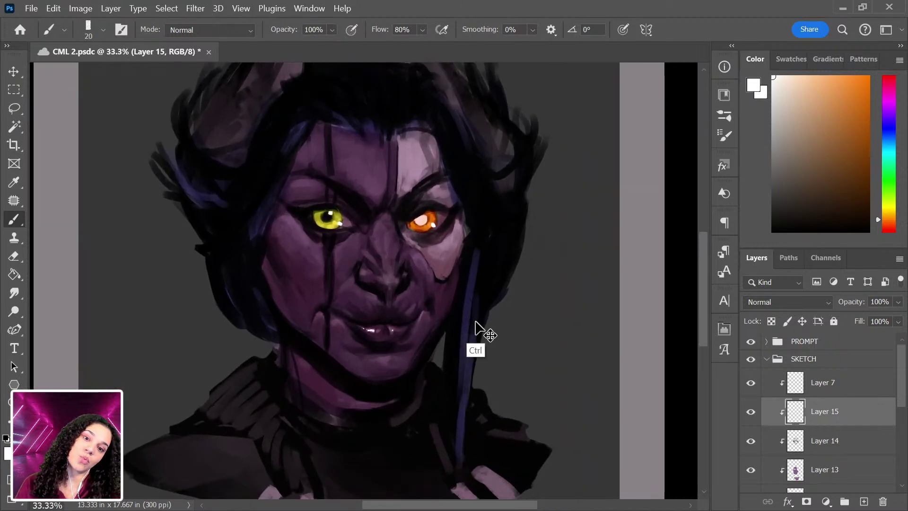
pyautogui.hotkey('ctrl', '-')
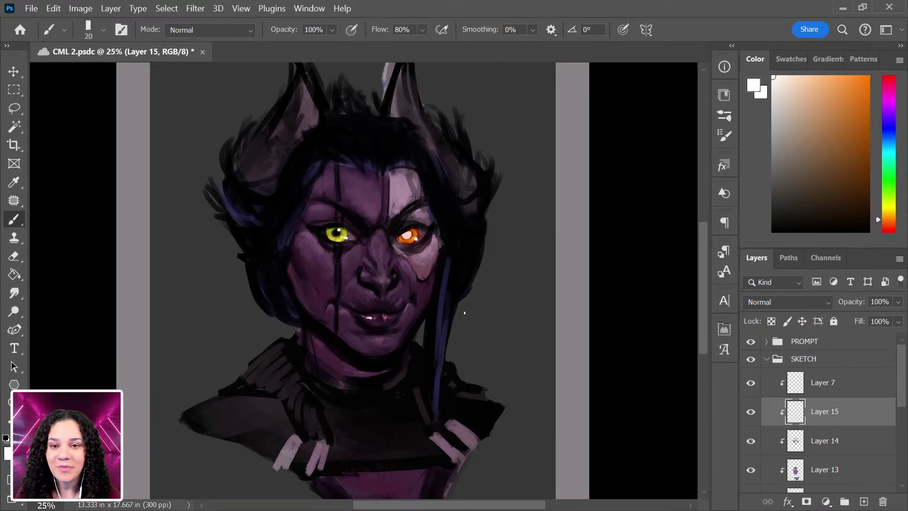
# Sample the dark blue from the hair and paint curved strands around the forehead and down both sides of the hair with a size 40 brush.
pyautogui.keyDown('alt'); pyautogui.click(446, 280); pyautogui.keyUp('alt')
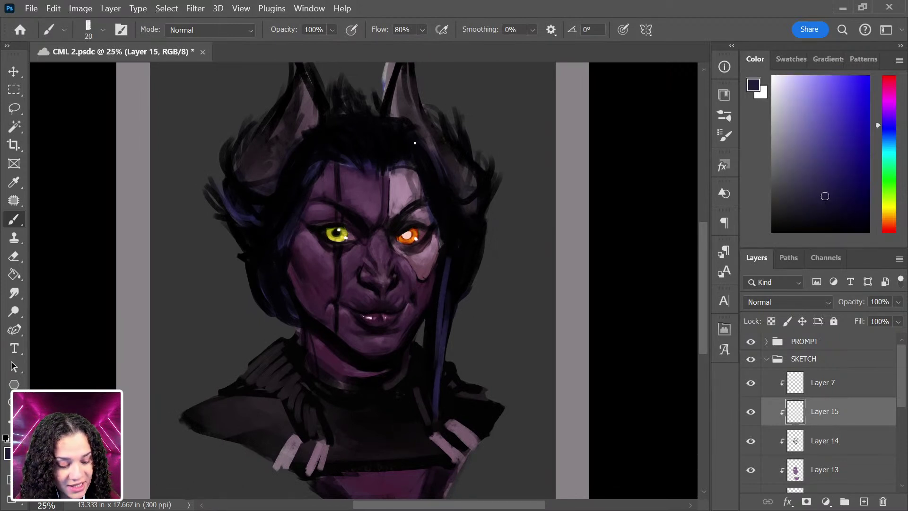
pyautogui.moveTo(414, 146); pyautogui.dragTo(460, 246)
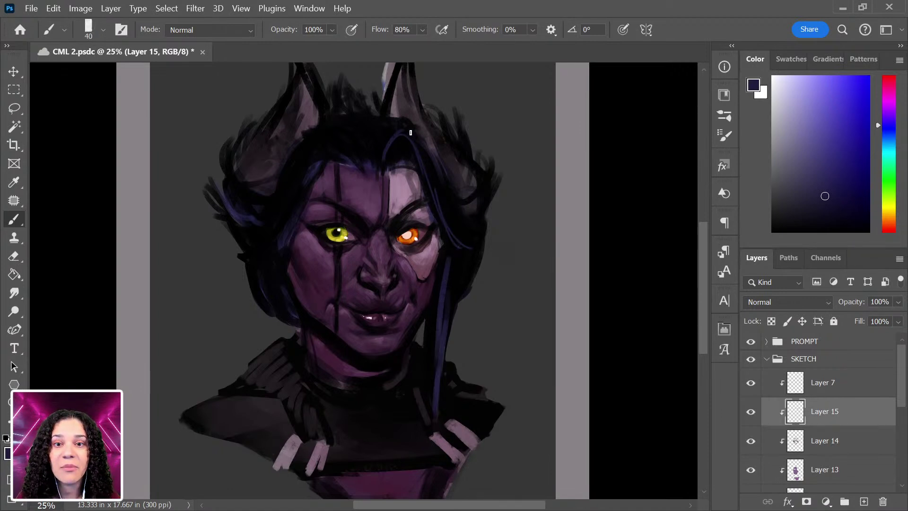
pyautogui.moveTo(415, 147)
pyautogui.mouseDown()
pyautogui.moveTo(436, 193)
pyautogui.moveTo(477, 213)
pyautogui.moveTo(459, 255)
pyautogui.moveTo(475, 280)
pyautogui.moveTo(489, 248)
pyautogui.moveTo(464, 264)
pyautogui.mouseUp()
pyautogui.moveTo(365, 159); pyautogui.dragTo(316, 140)
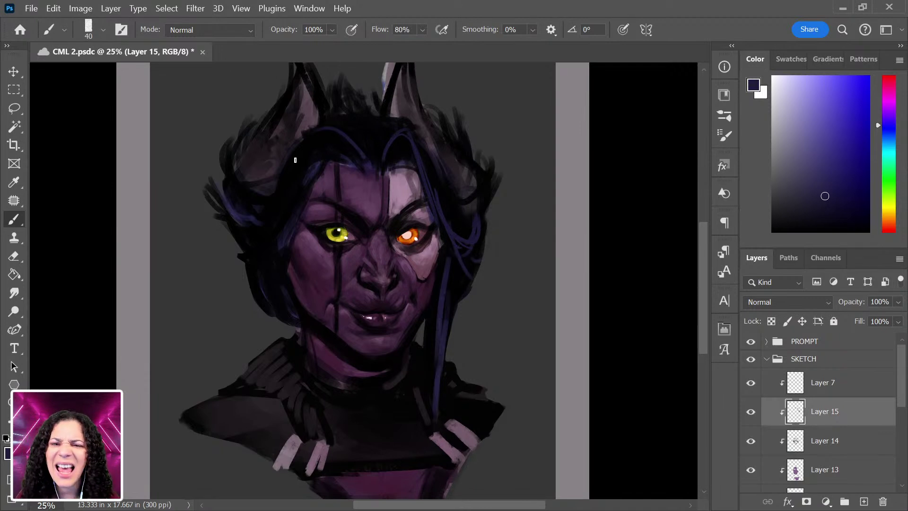
pyautogui.moveTo(228, 205)
pyautogui.mouseDown()
pyautogui.moveTo(272, 216)
pyautogui.moveTo(236, 186)
pyautogui.mouseUp()
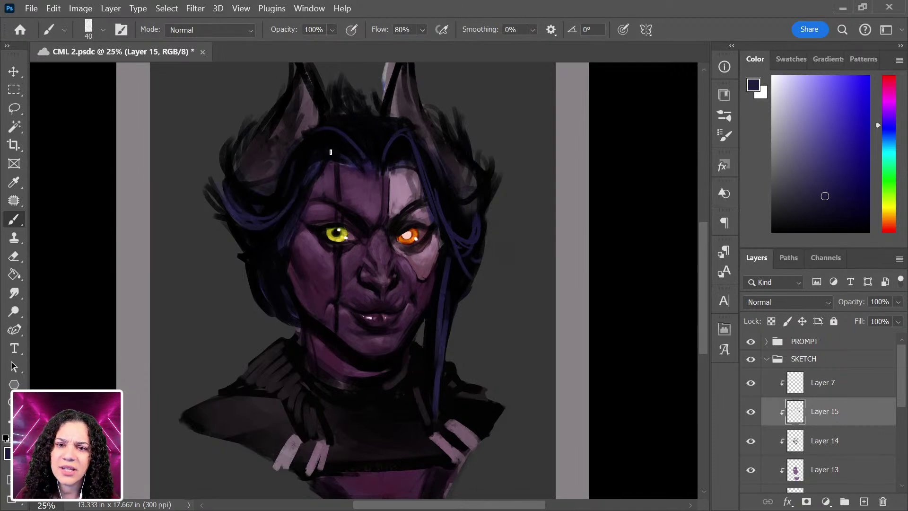
pyautogui.moveTo(311, 163); pyautogui.dragTo(275, 219)
pyautogui.moveTo(328, 143)
pyautogui.mouseDown()
pyautogui.moveTo(276, 246)
pyautogui.moveTo(280, 298)
pyautogui.mouseUp()
pyautogui.moveTo(256, 250); pyautogui.dragTo(273, 301)
# Sample black from the hair and paint dark gaps between the blue strands beside the forehead and green-eye temple.
pyautogui.keyDown('alt'); pyautogui.click(266, 234); pyautogui.keyUp('alt')
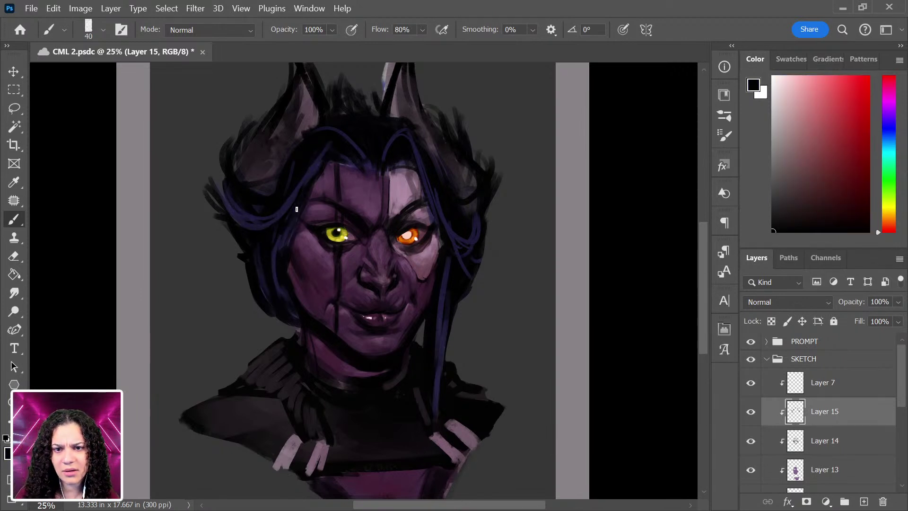
pyautogui.moveTo(306, 204); pyautogui.dragTo(290, 276)
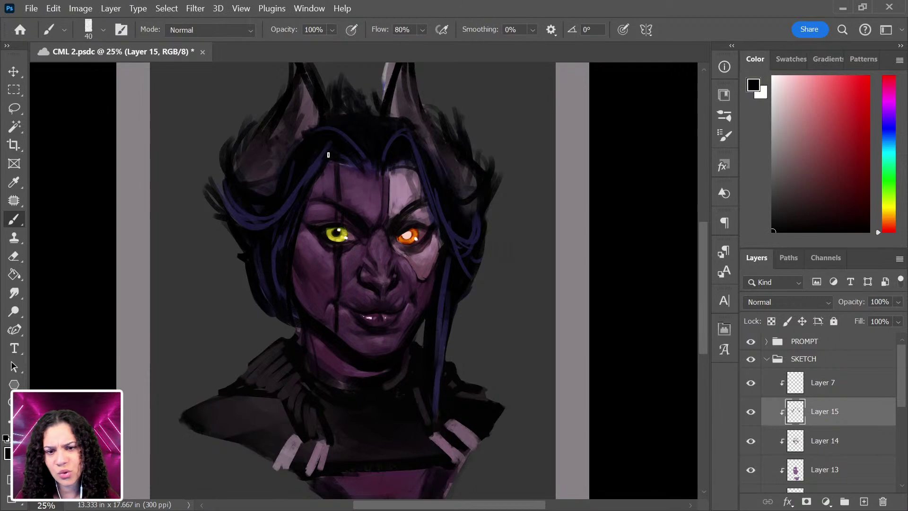
pyautogui.moveTo(304, 176); pyautogui.dragTo(290, 205)
pyautogui.moveTo(324, 138); pyautogui.dragTo(351, 154)
# Choose a lighter blue-violet and paint highlights along the long lock beside the orange-eye cheek, reducing the brush from size 40 to 20.
pyautogui.keyDown('alt'); pyautogui.click(440, 218); pyautogui.keyUp('alt')
pyautogui.keyDown('alt'); pyautogui.click(457, 233); pyautogui.keyUp('alt')
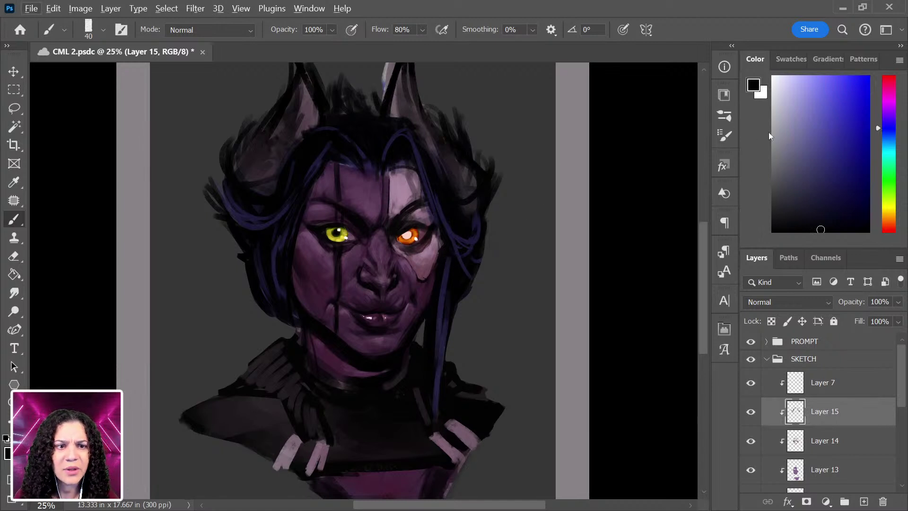
pyautogui.moveTo(431, 413); pyautogui.dragTo(443, 351)
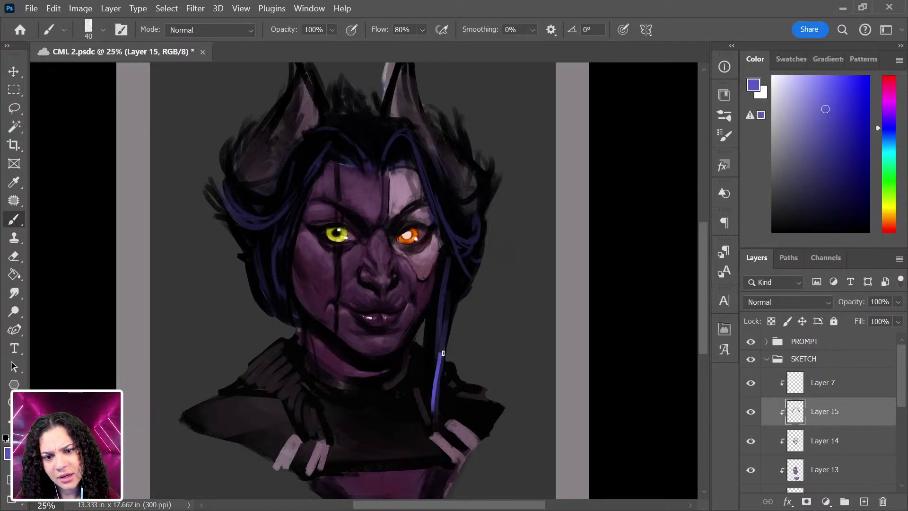
pyautogui.press('[')
pyautogui.hotkey('ctrl', '+')
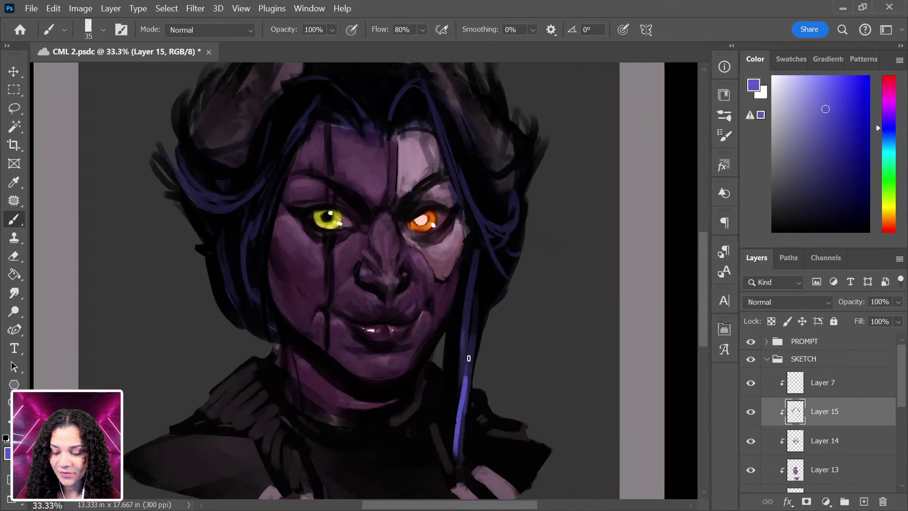
pyautogui.moveTo(458, 407); pyautogui.dragTo(466, 314)
pyautogui.moveTo(469, 385); pyautogui.dragTo(473, 345)
pyautogui.moveTo(461, 431)
pyautogui.mouseDown()
pyautogui.moveTo(473, 324)
pyautogui.moveTo(472, 399)
pyautogui.moveTo(473, 258)
pyautogui.mouseUp()
pyautogui.moveTo(477, 352); pyautogui.dragTo(475, 295)
pyautogui.moveTo(461, 367); pyautogui.dragTo(487, 331)
pyautogui.moveTo(468, 421); pyautogui.dragTo(471, 391)
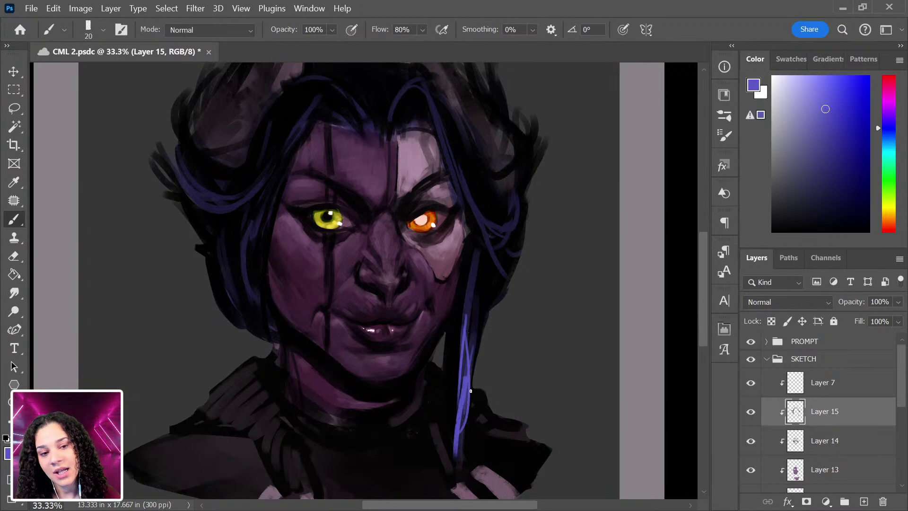
# Add a new unclipped layer above Layer 7 in the SKETCH group and paint thin blue-violet loose strands on both sides of the hair.
pyautogui.click(809, 364)
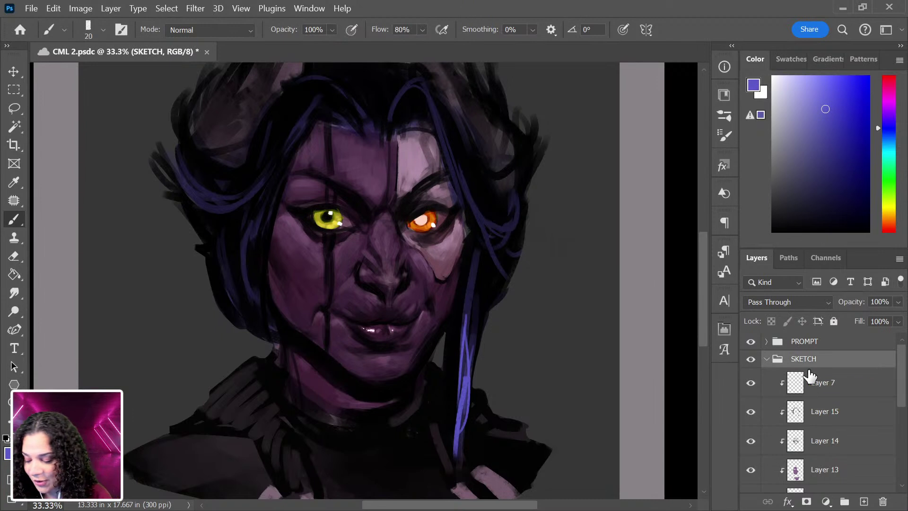
pyautogui.hotkey('ctrl', 'shift', 'alt', 'n')
pyautogui.moveTo(474, 263); pyautogui.dragTo(467, 416)
pyautogui.moveTo(486, 283); pyautogui.dragTo(483, 385)
pyautogui.moveTo(519, 198); pyautogui.dragTo(496, 244)
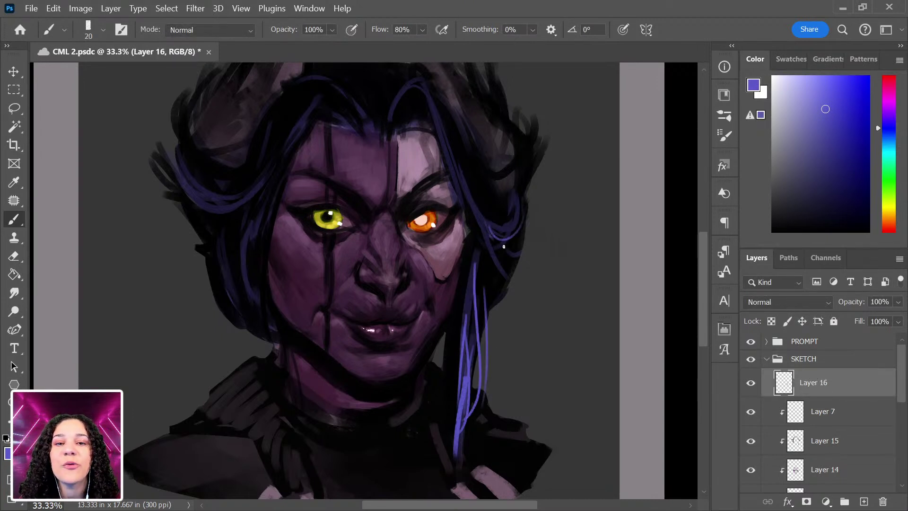
pyautogui.moveTo(397, 104)
pyautogui.mouseDown()
pyautogui.moveTo(413, 81)
pyautogui.moveTo(470, 216)
pyautogui.moveTo(506, 215)
pyautogui.mouseUp()
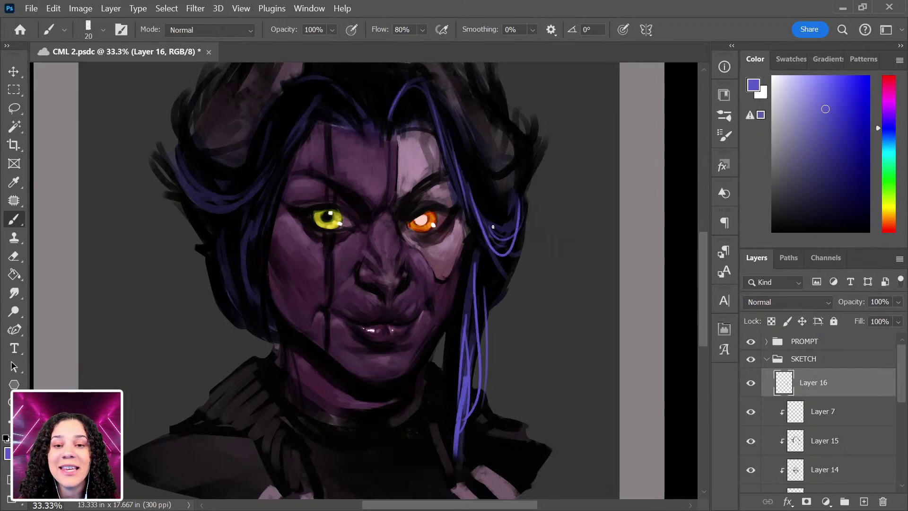
pyautogui.moveTo(186, 173)
pyautogui.mouseDown()
pyautogui.moveTo(244, 197)
pyautogui.moveTo(252, 228)
pyautogui.mouseUp()
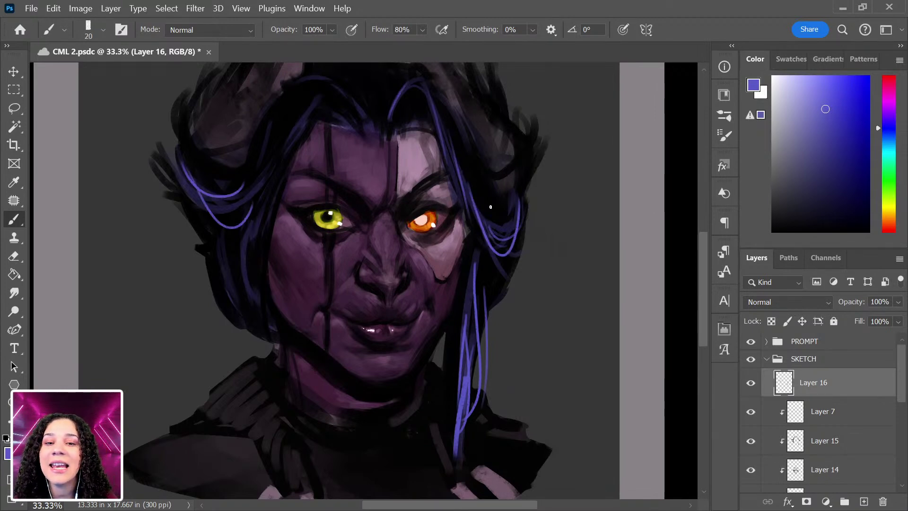
pyautogui.hotkey('ctrl', '-')
pyautogui.moveTo(541, 270); pyautogui.dragTo(531, 333)
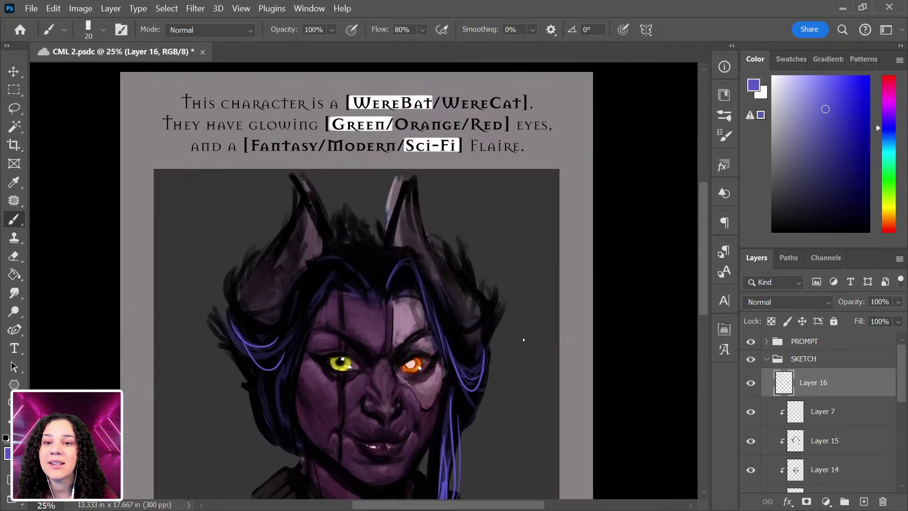
pyautogui.moveTo(512, 376); pyautogui.dragTo(519, 320)
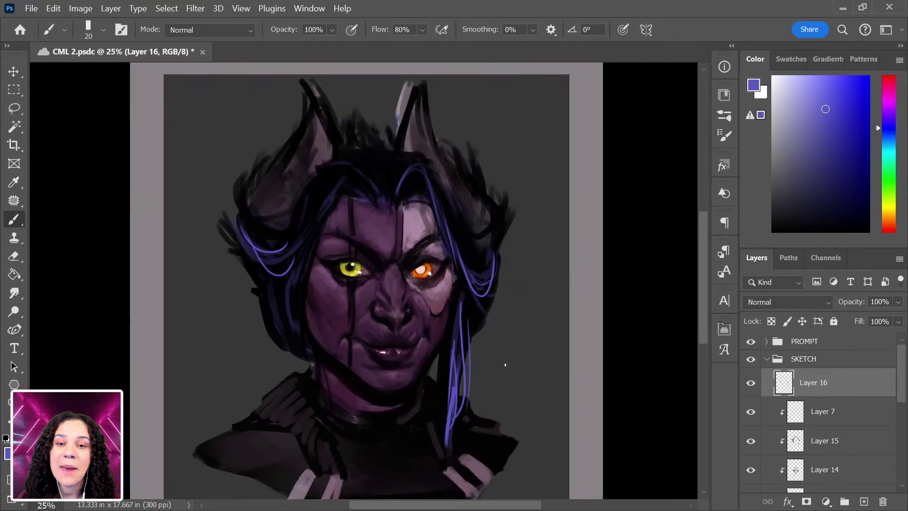
pyautogui.hotkey('ctrl', '-')
pyautogui.hotkey('ctrl', '+')
pyautogui.hotkey('ctrl', '+')
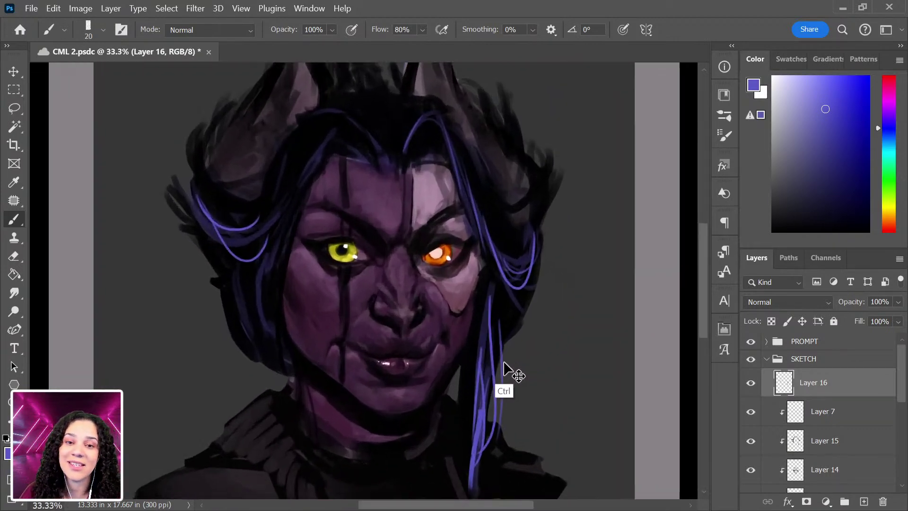
# Paint more thin blue-violet strands in the lower hair beside the green-eye cheek and wispy flyaways along the long lock's end.
pyautogui.hotkey('ctrl', '-')
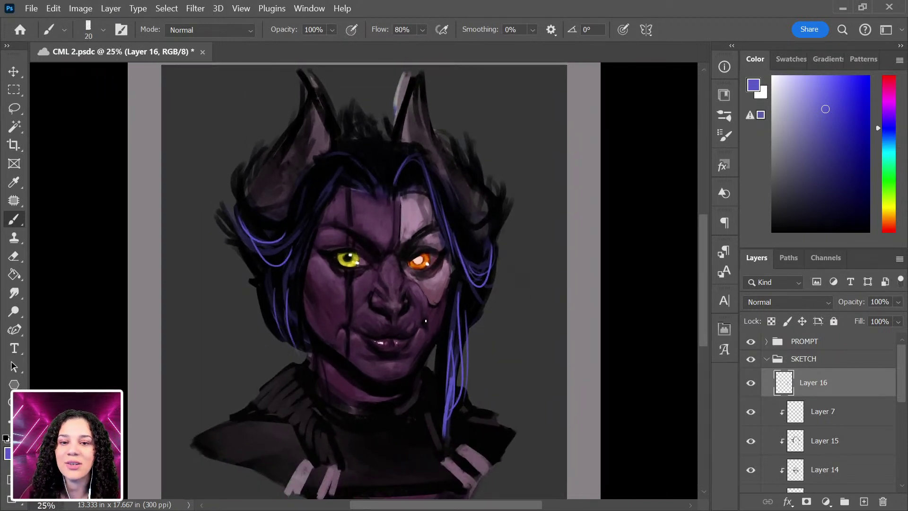
pyautogui.moveTo(453, 349); pyautogui.dragTo(455, 422)
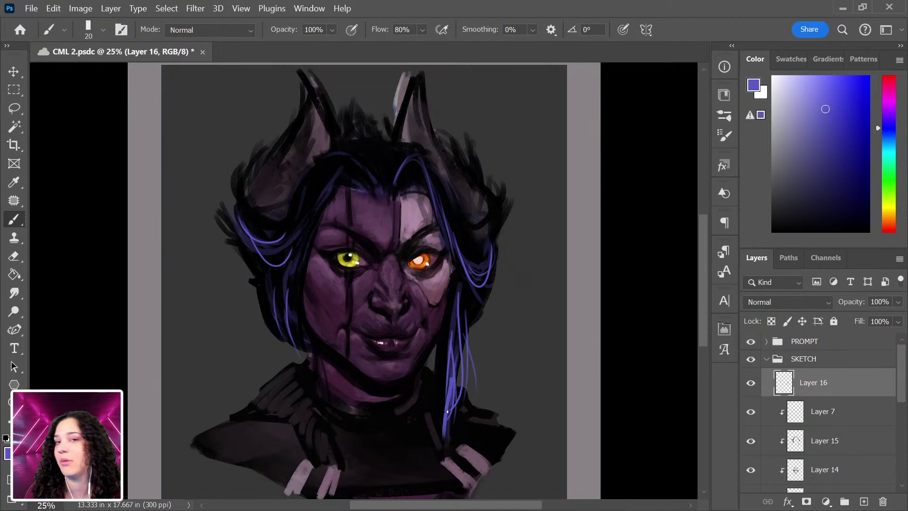
pyautogui.moveTo(467, 374); pyautogui.dragTo(448, 439)
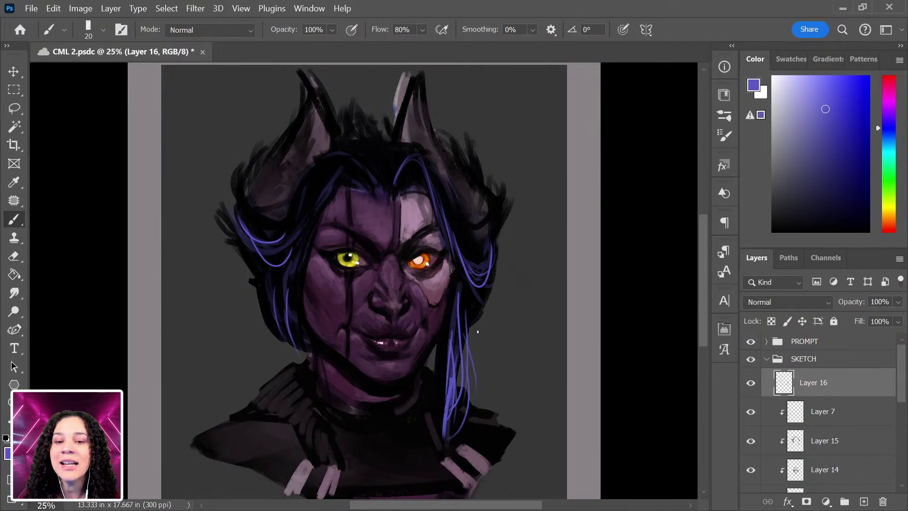
pyautogui.hotkey('ctrl', '-')
pyautogui.hotkey('ctrl', '-')
pyautogui.hotkey('ctrl', '+')
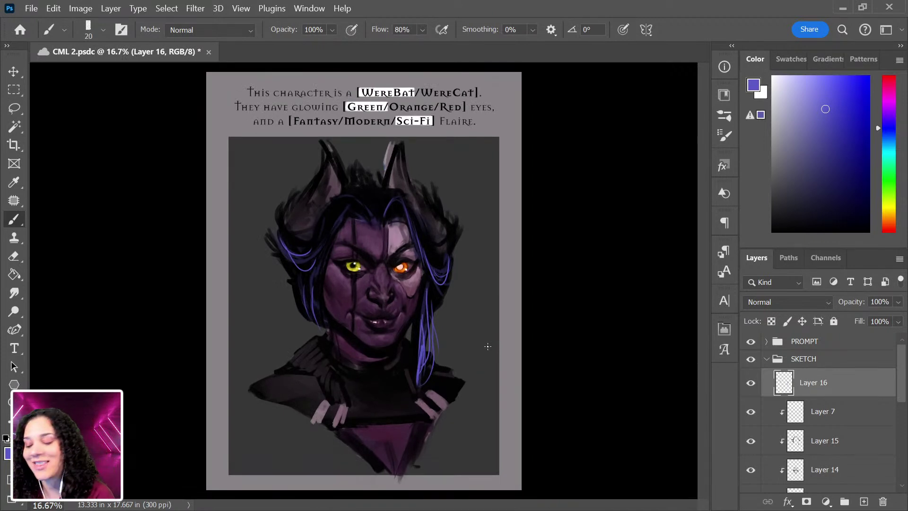